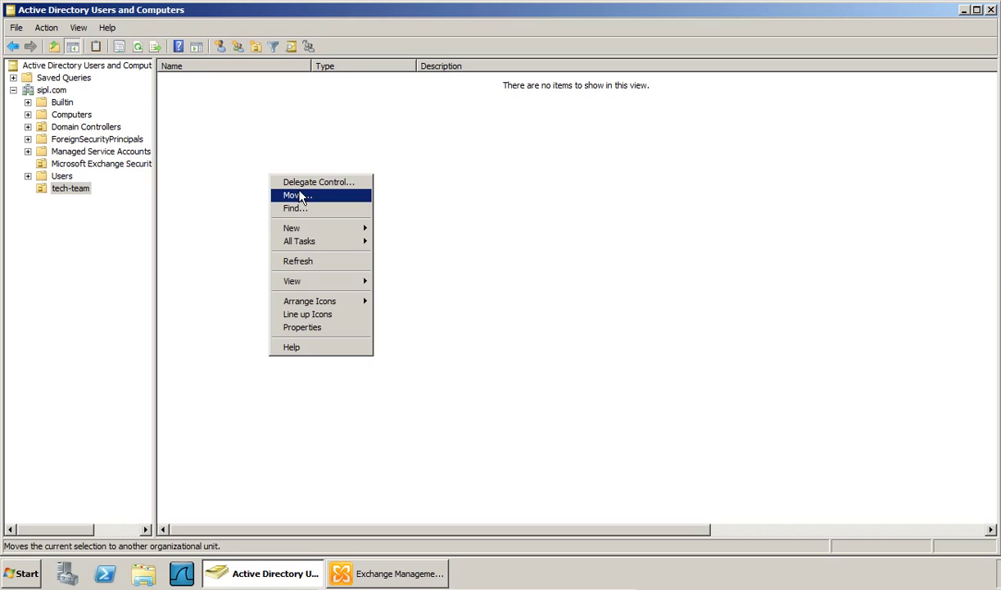
- Create a new tech-team user with first, last and logon names and a password that needn't change
mouse_move(303, 229)
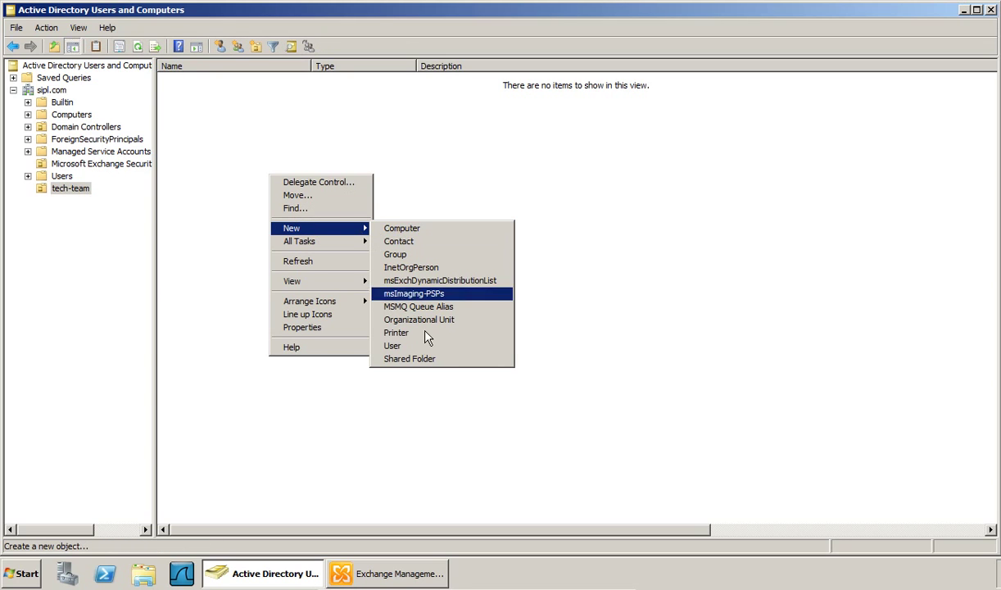
click(396, 346)
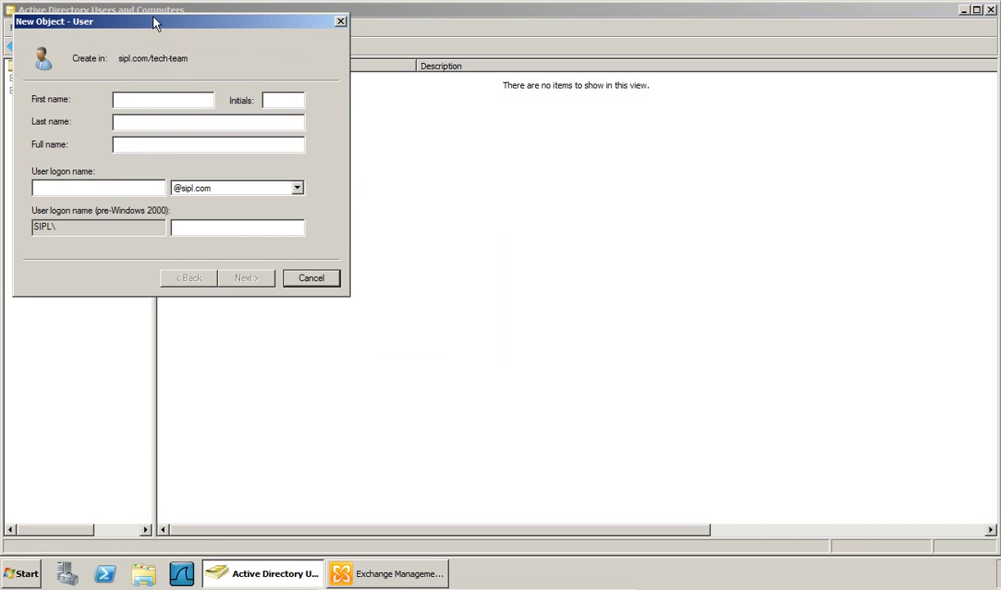
drag(156, 24, 431, 103)
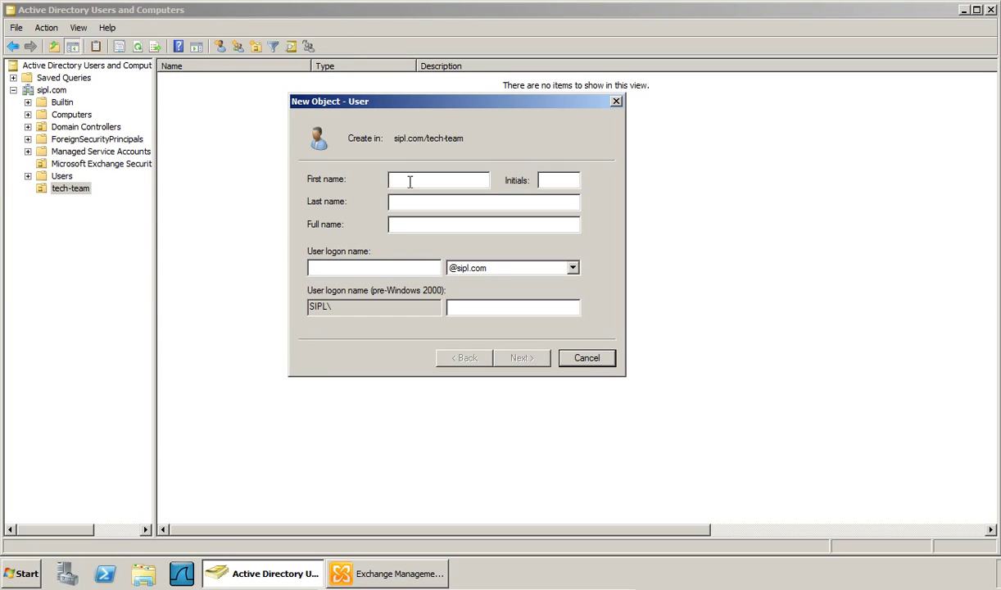
click(344, 267)
text(anan)
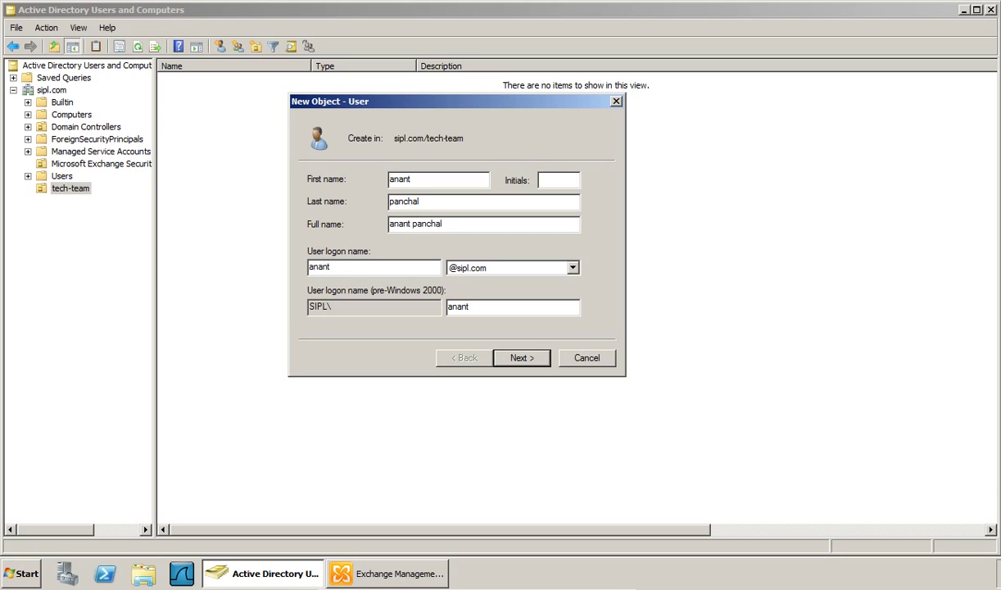
key(Tab)
key(Return)
text(•••)
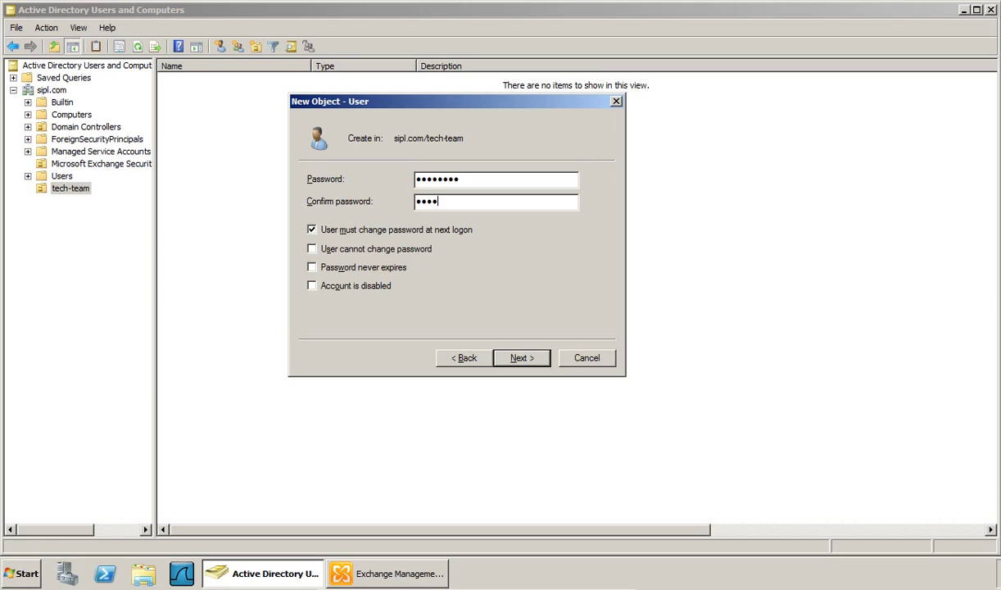
text(••••••••)
key(Tab)
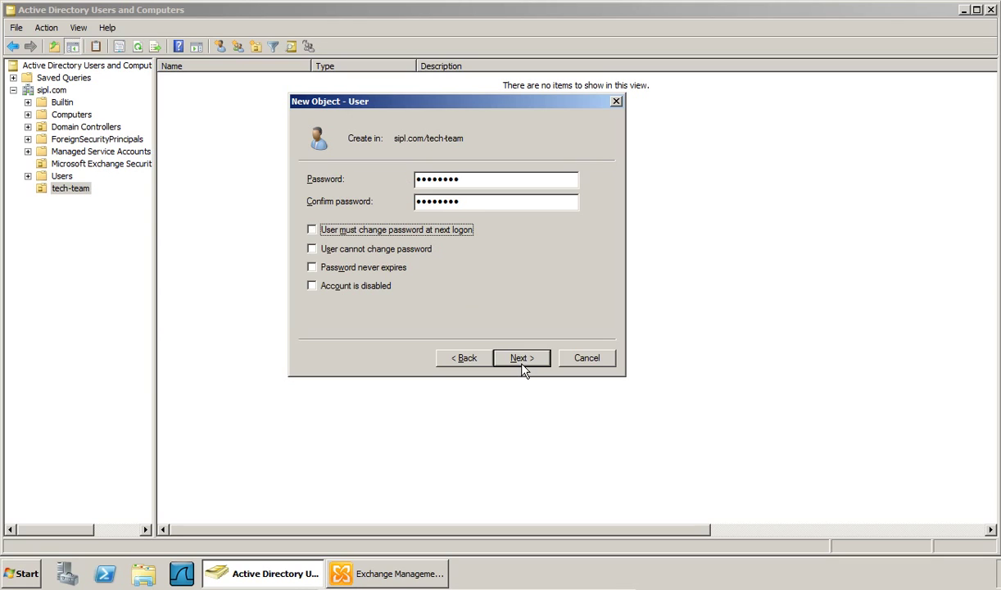
click(521, 358)
click(518, 358)
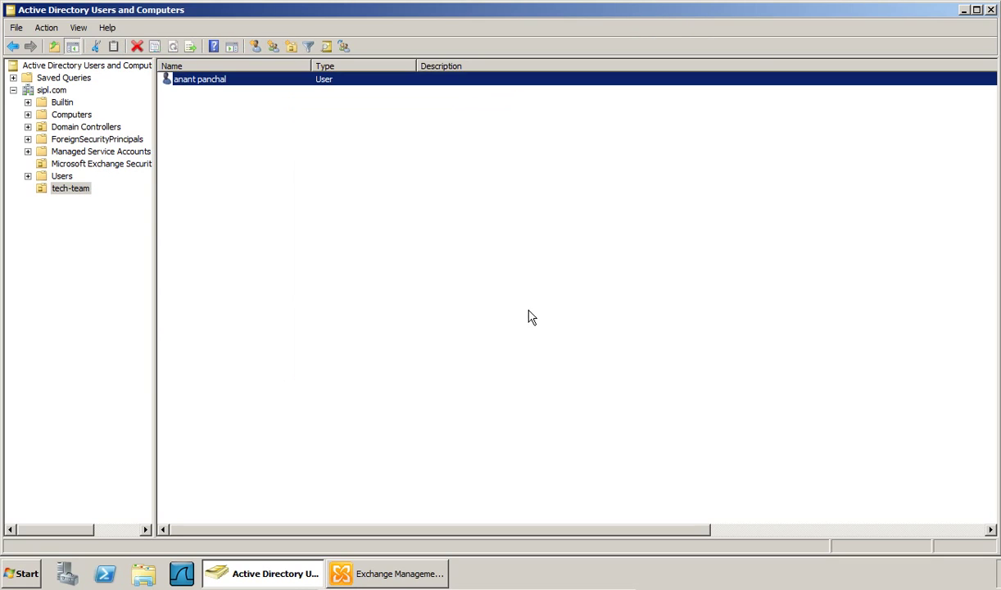
- Finish the new user, then replace the Description column with an E-Mail Address column
click(390, 215)
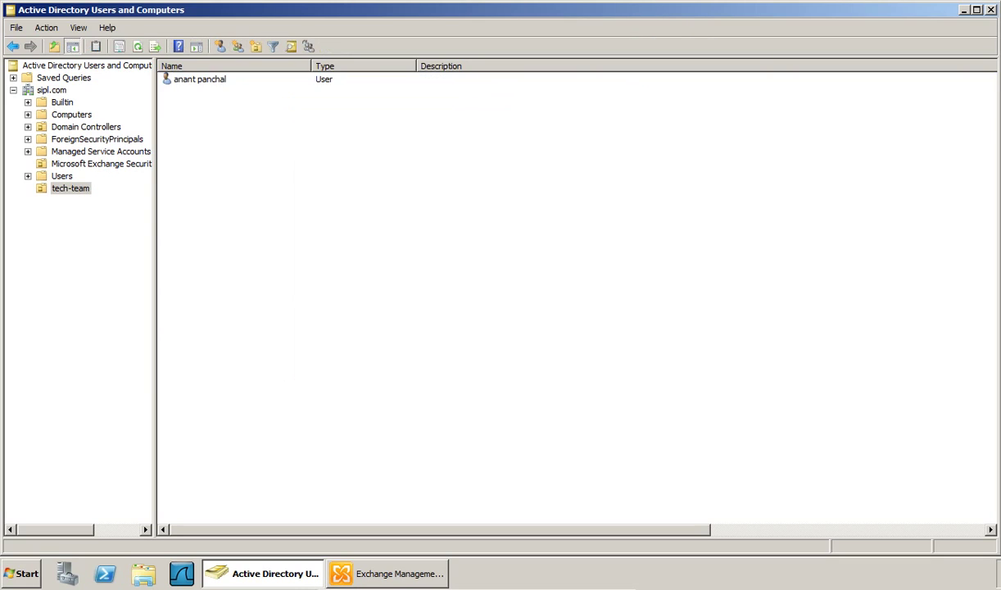
click(77, 27)
click(93, 46)
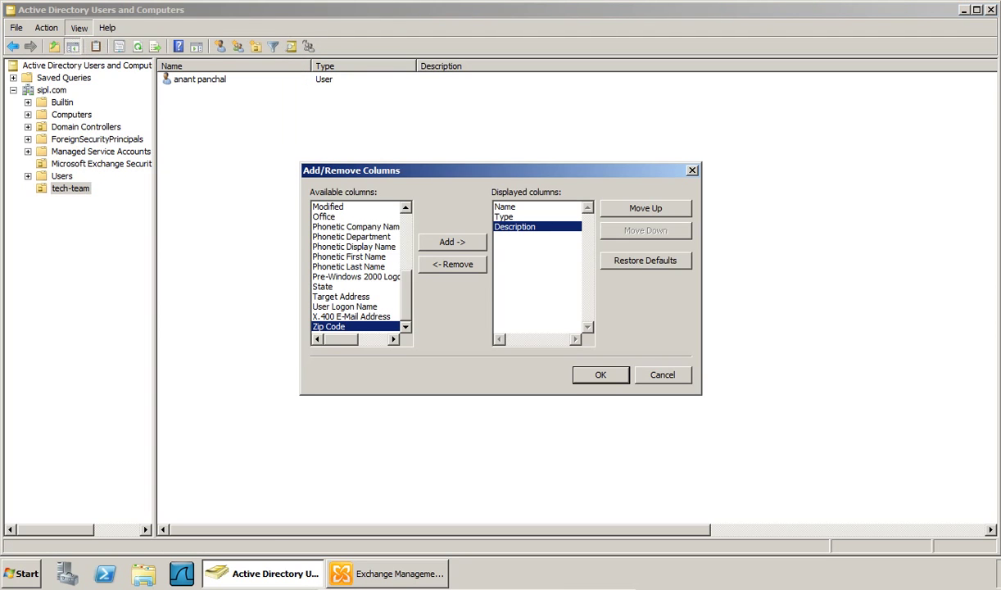
drag(409, 283, 406, 228)
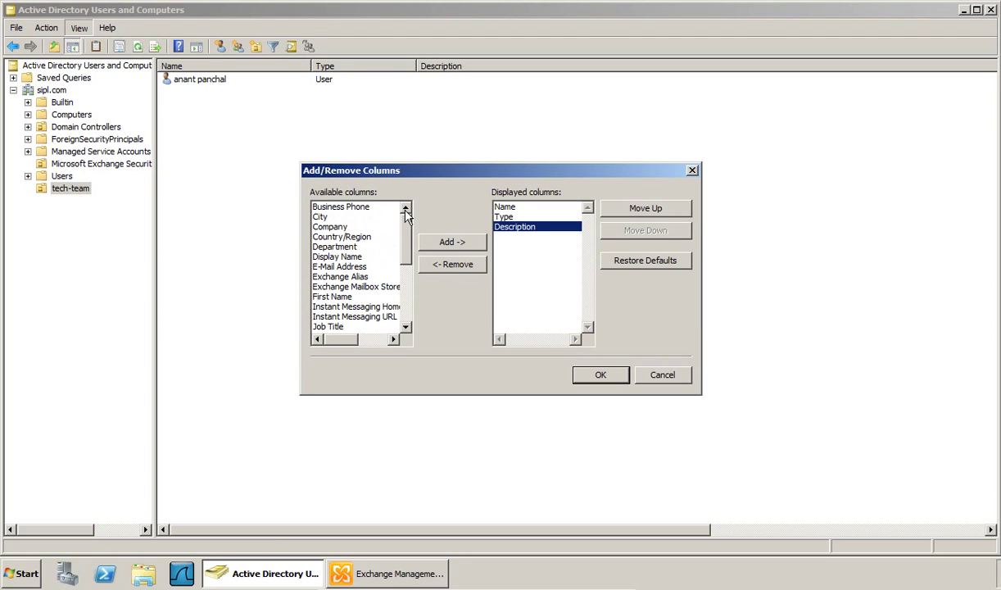
click(354, 267)
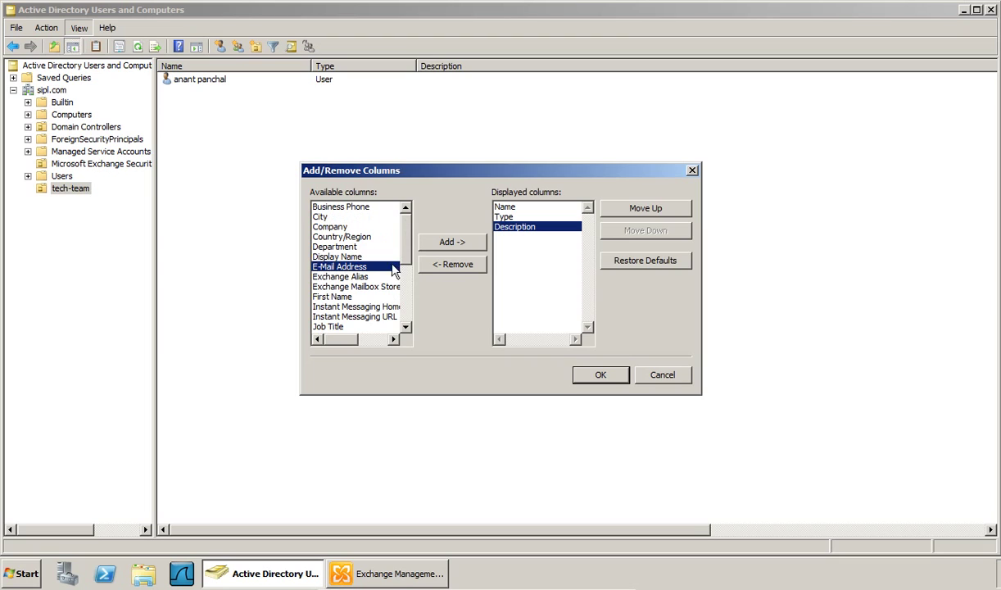
click(450, 243)
click(506, 227)
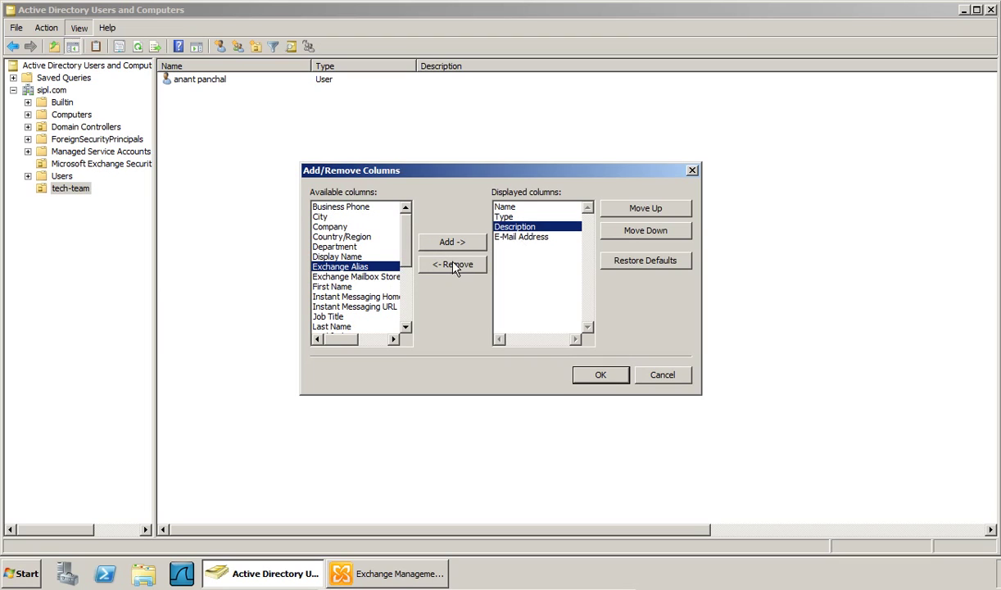
click(455, 264)
click(601, 374)
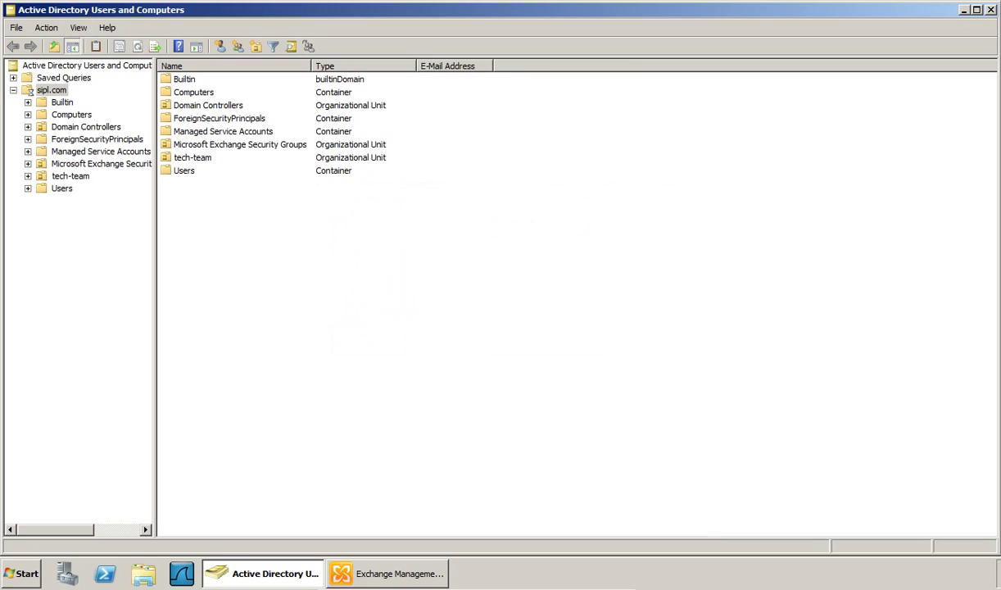
- Refresh the tech-team user list and switch to Exchange Management Console
click(78, 175)
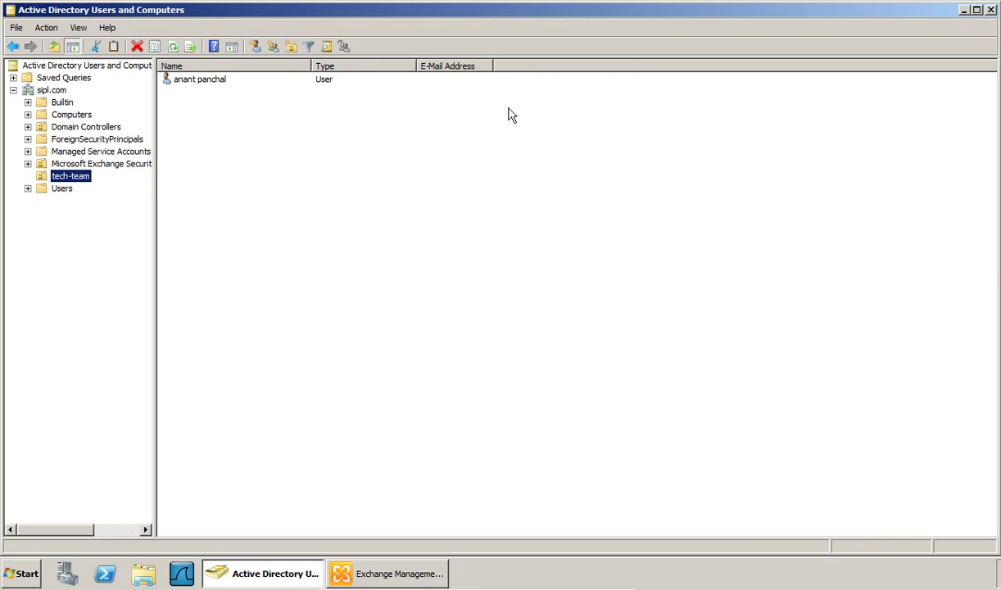
click(446, 256)
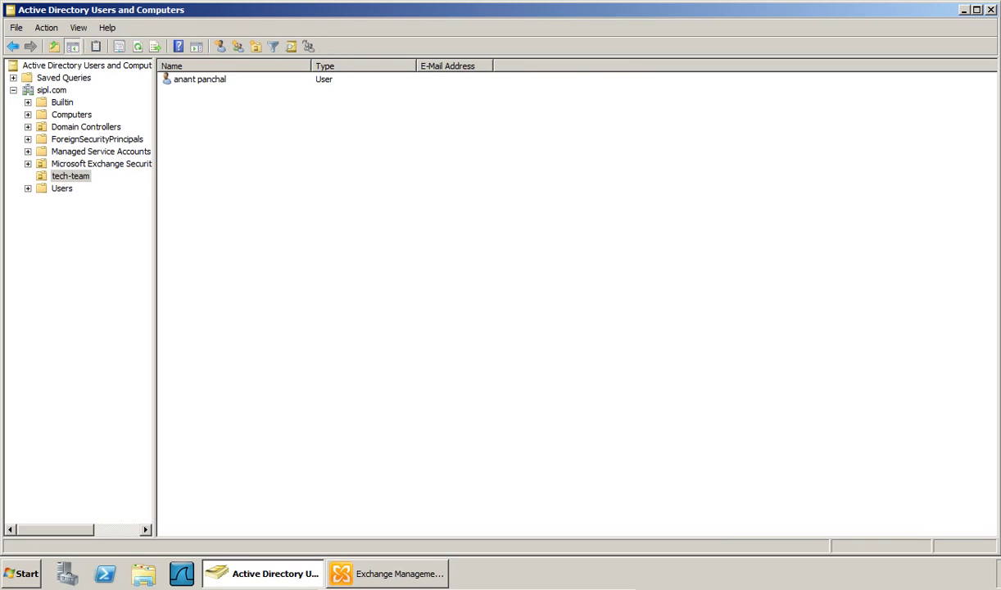
key(F5)
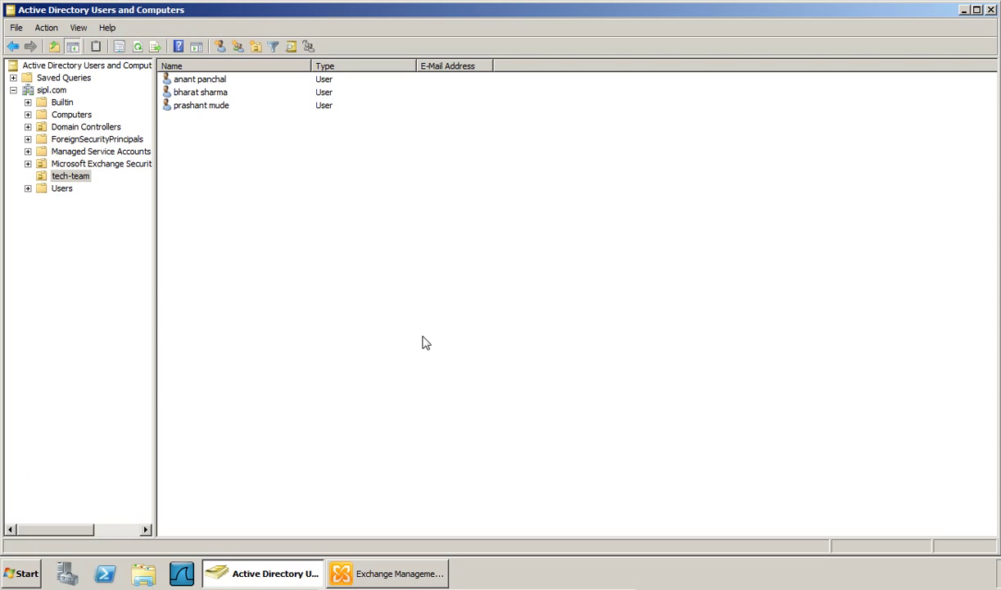
key(alt+Tab)
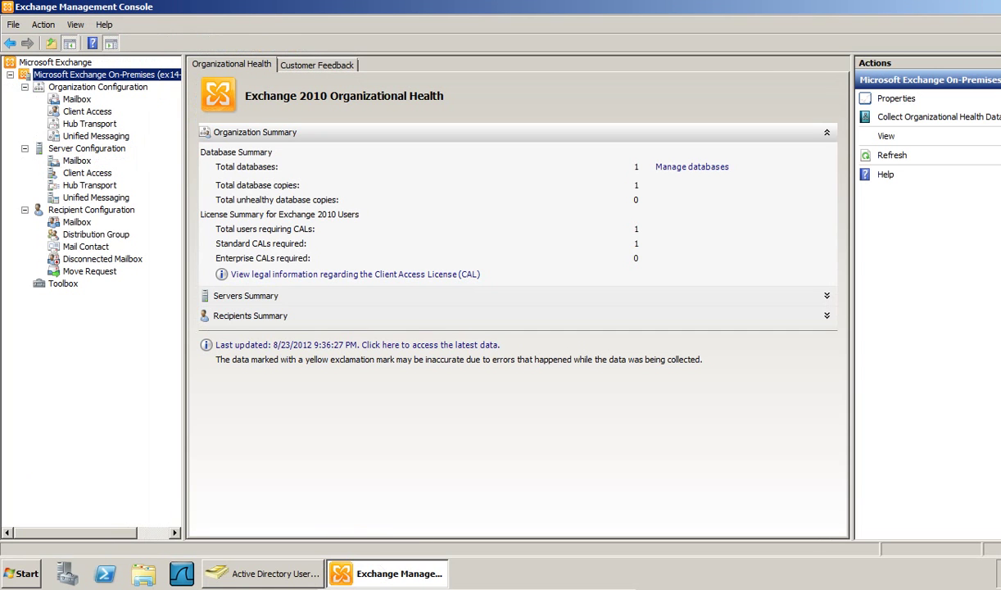
- Open the Recipient Configuration mailbox list, refresh it, and bring up its actions
click(71, 222)
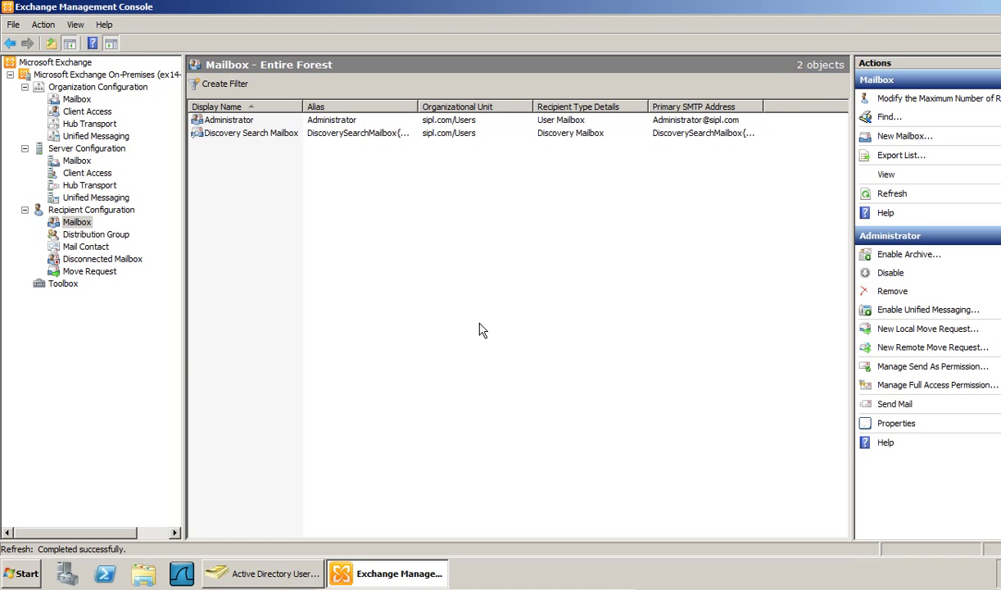
click(347, 250)
right_click(348, 247)
- Start a User Mailbox for the existing new tech-team user
click(384, 285)
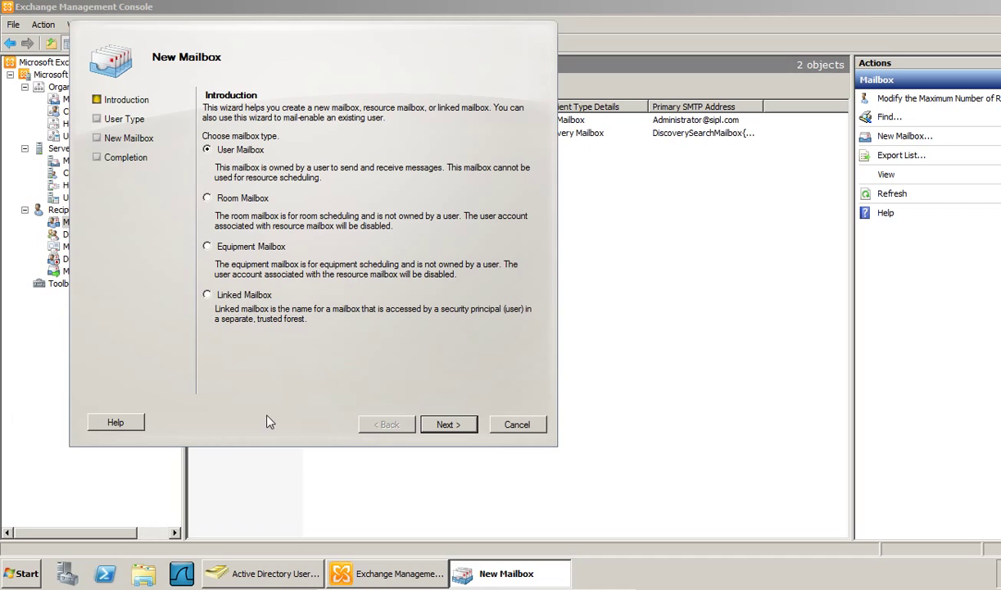
click(449, 426)
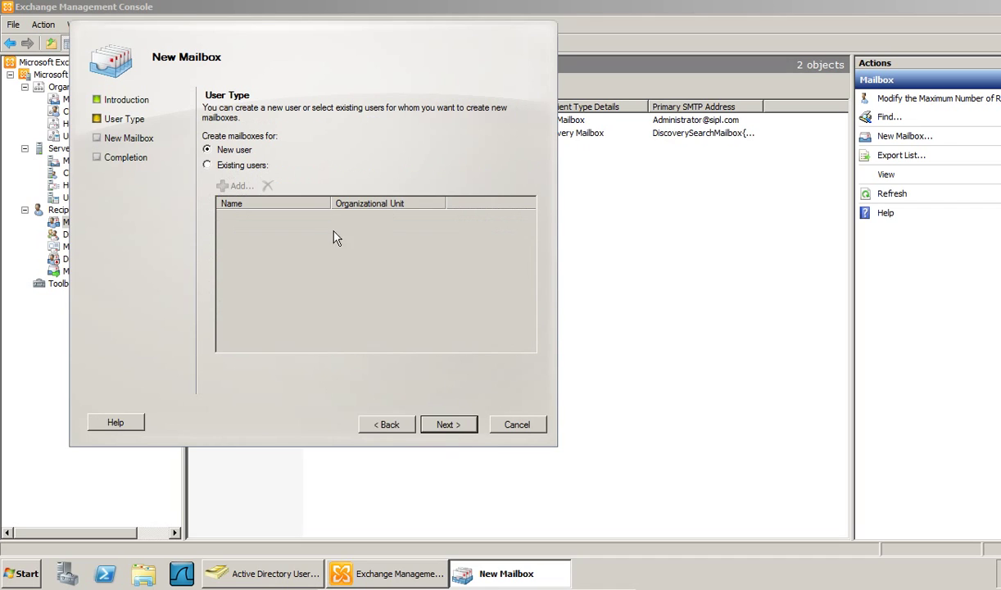
click(207, 166)
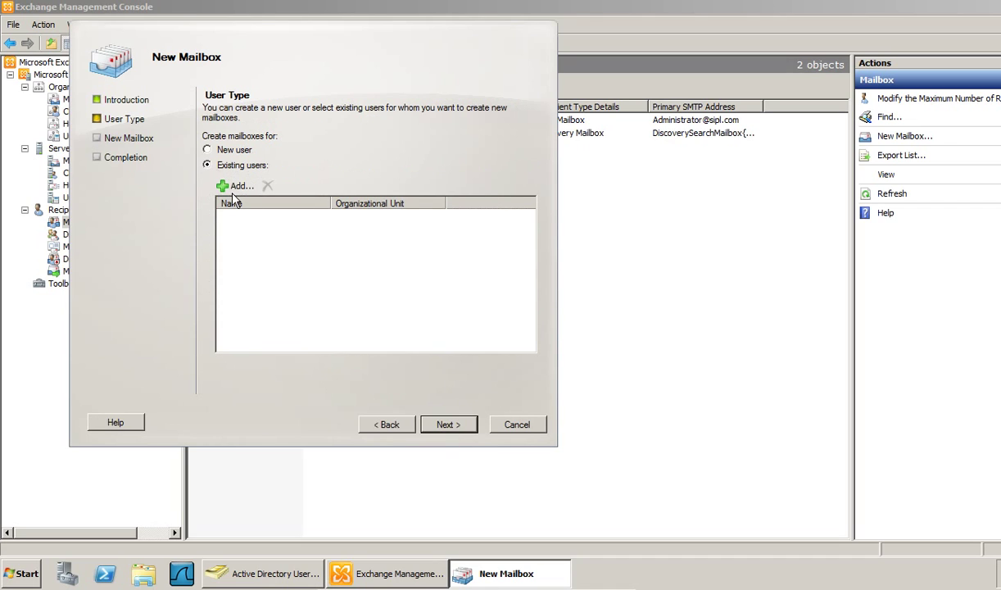
click(235, 185)
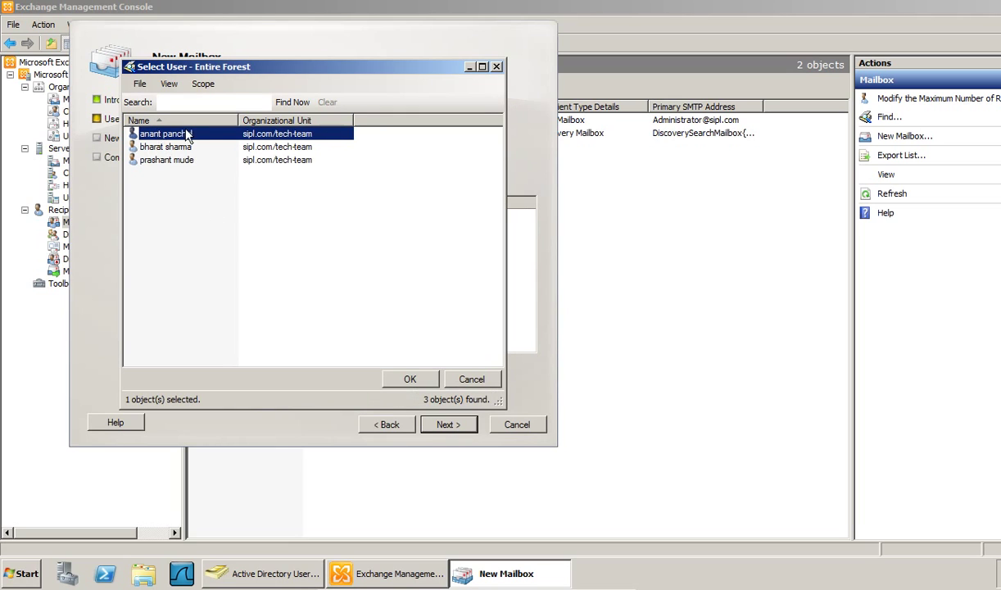
click(411, 381)
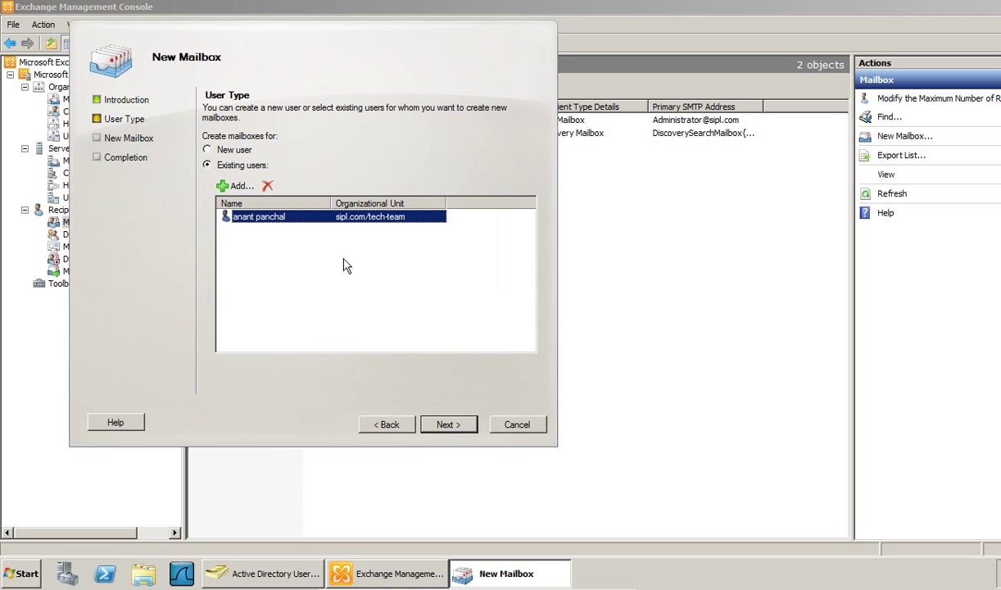
click(437, 424)
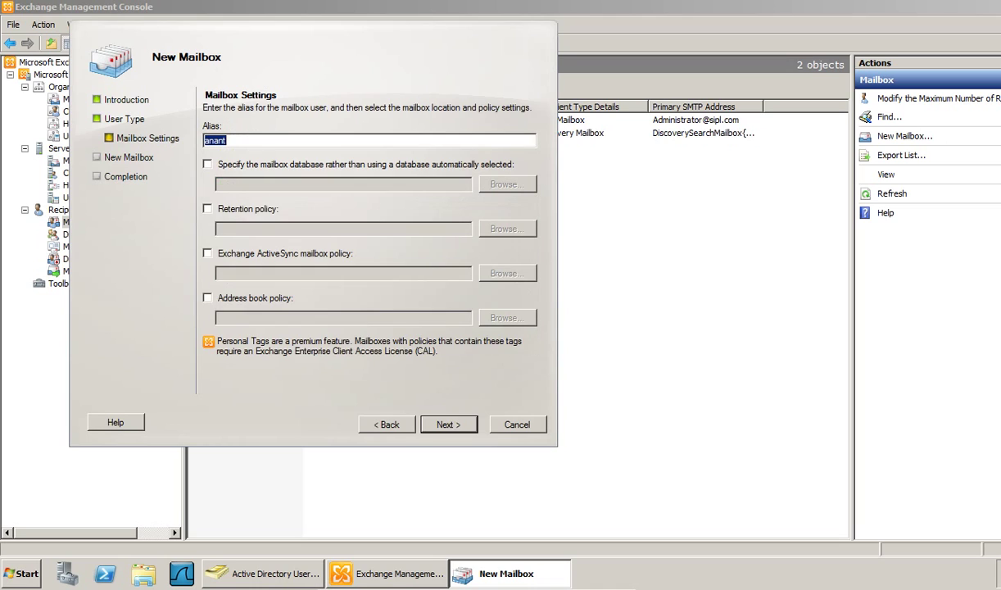
- Place the mailbox in the tech-team database and create it
click(242, 139)
click(382, 168)
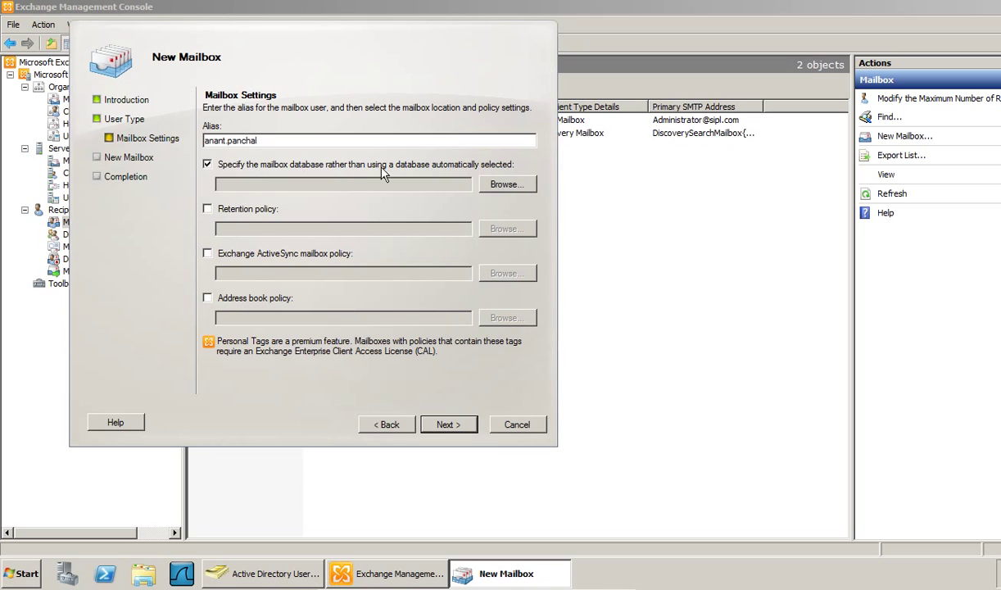
click(502, 190)
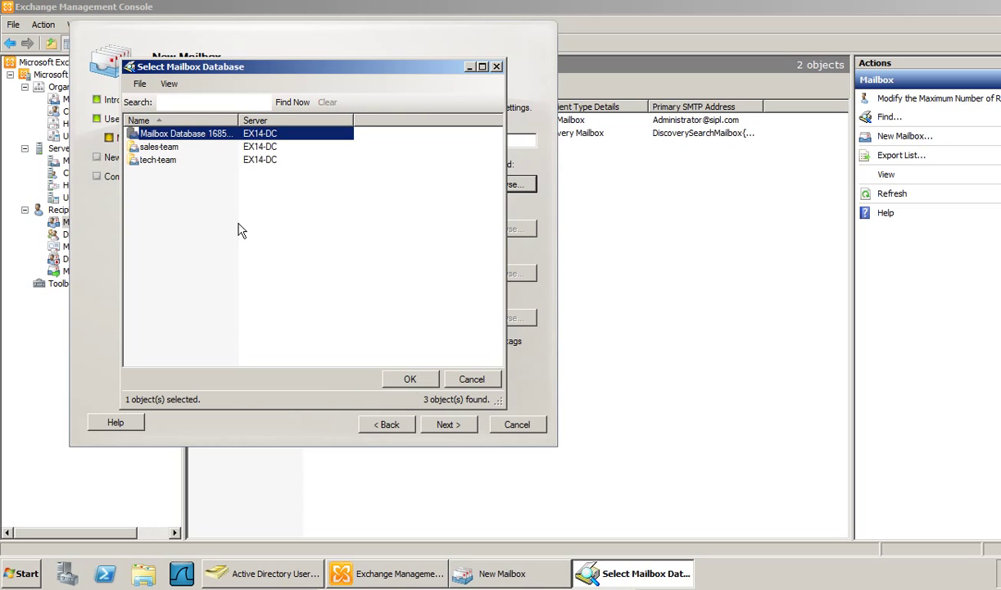
click(157, 160)
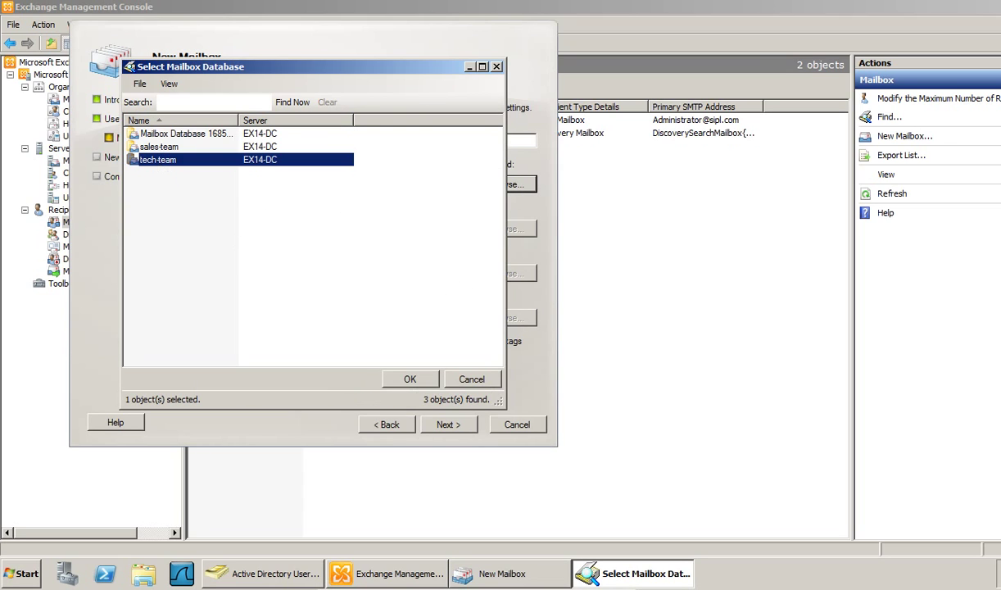
click(402, 378)
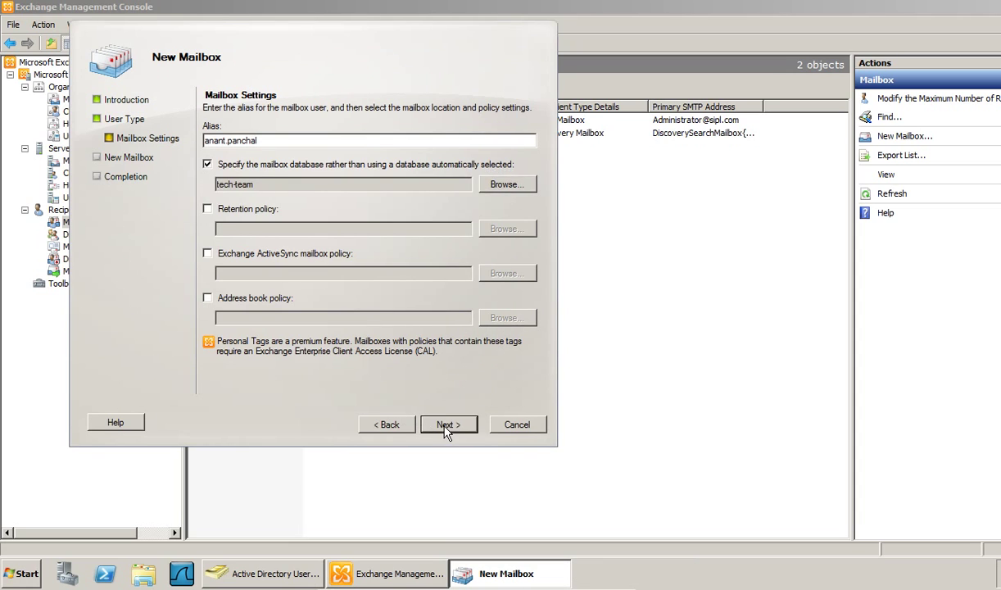
click(446, 428)
click(447, 427)
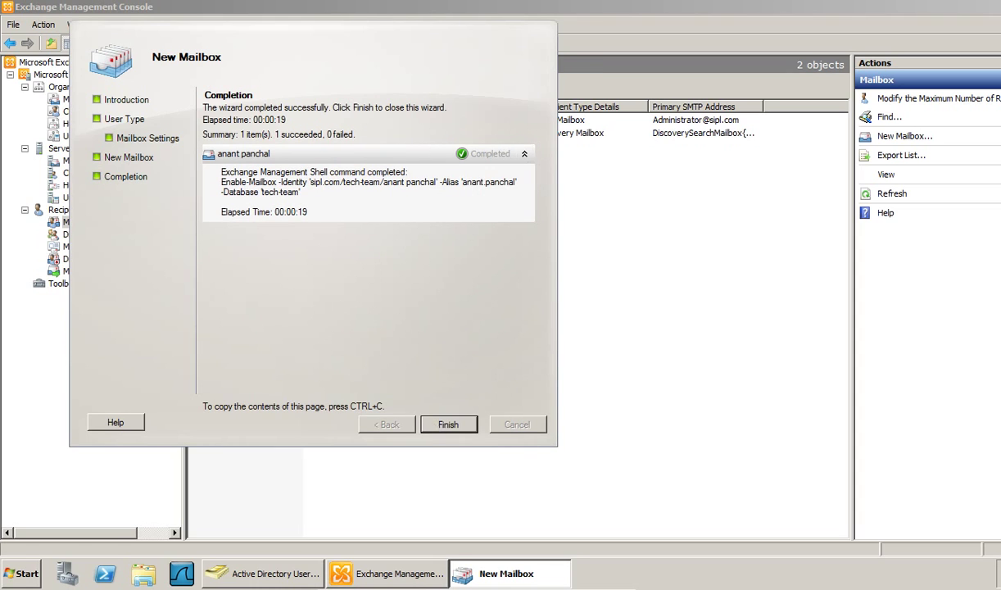
click(448, 423)
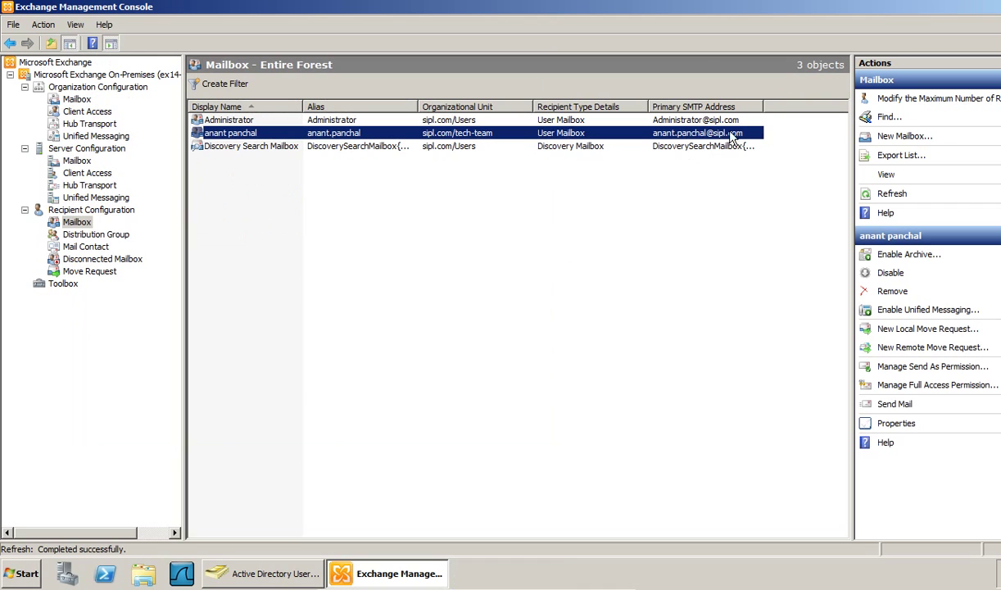
- Widen a list column and launch the New Mailbox wizard again
drag(762, 107, 848, 107)
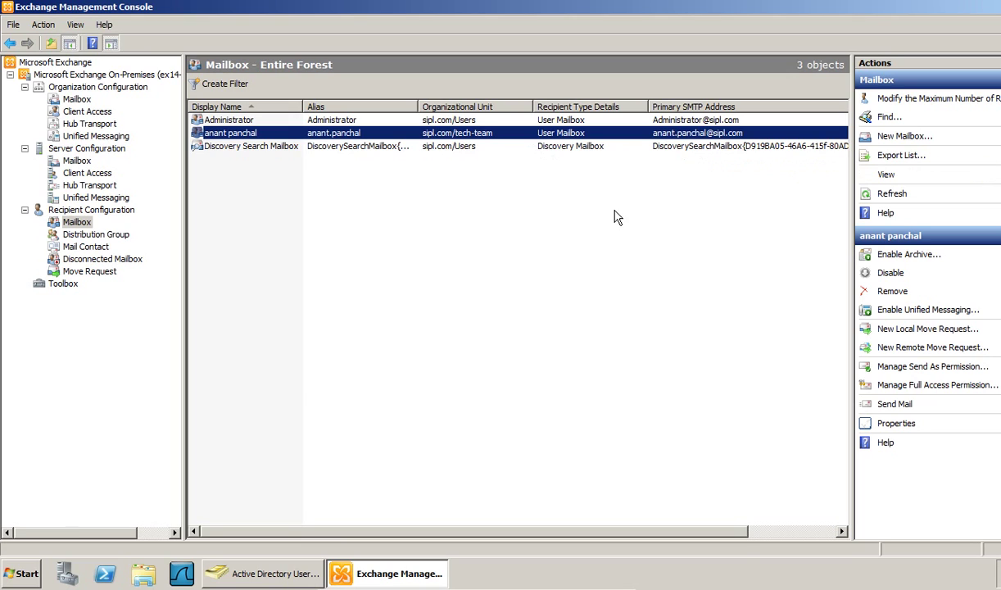
click(521, 317)
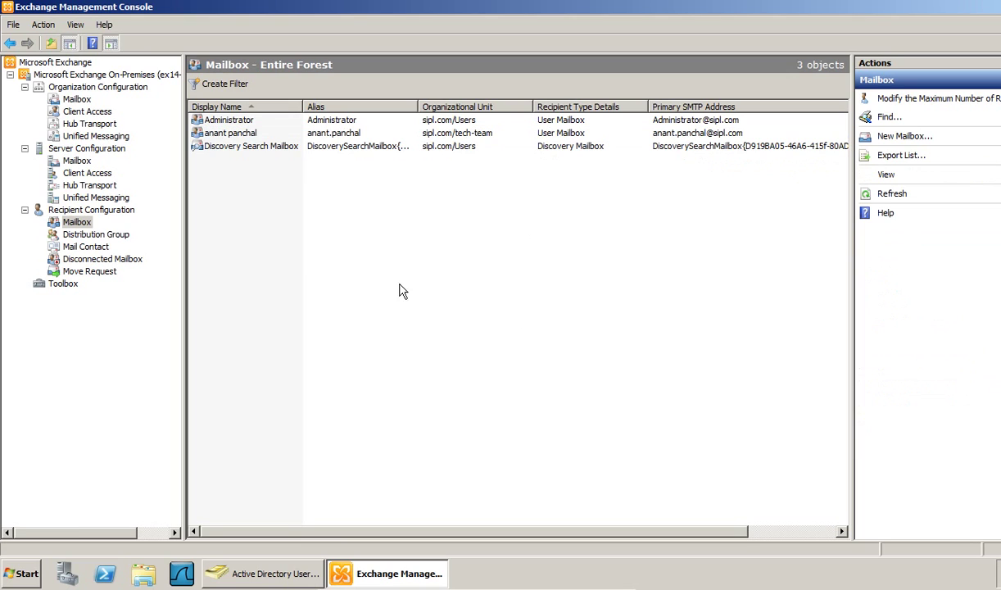
right_click(265, 214)
click(280, 251)
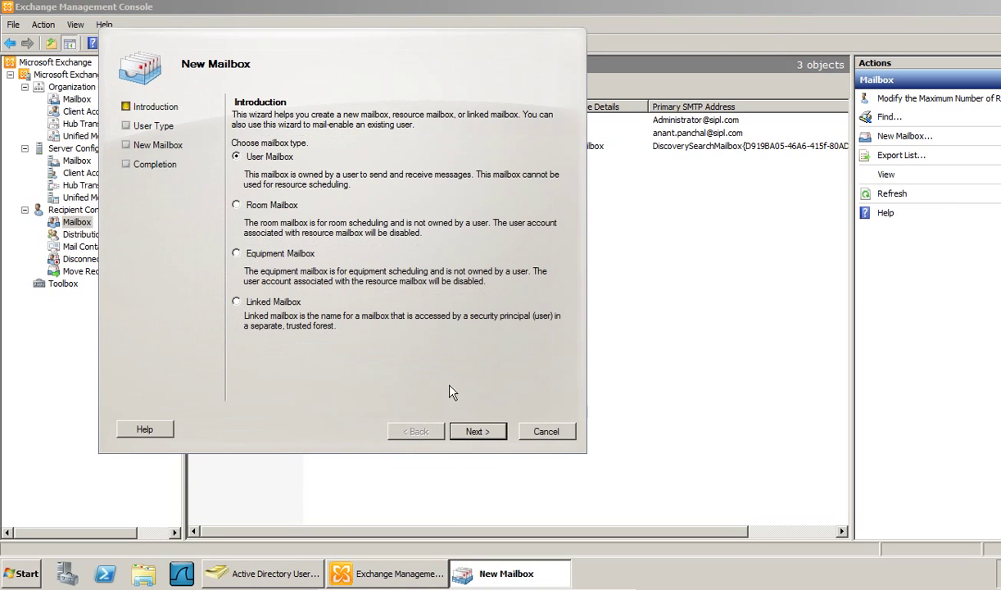
- Choose a User Mailbox for a new user placed in the tech-team organizational unit
click(482, 436)
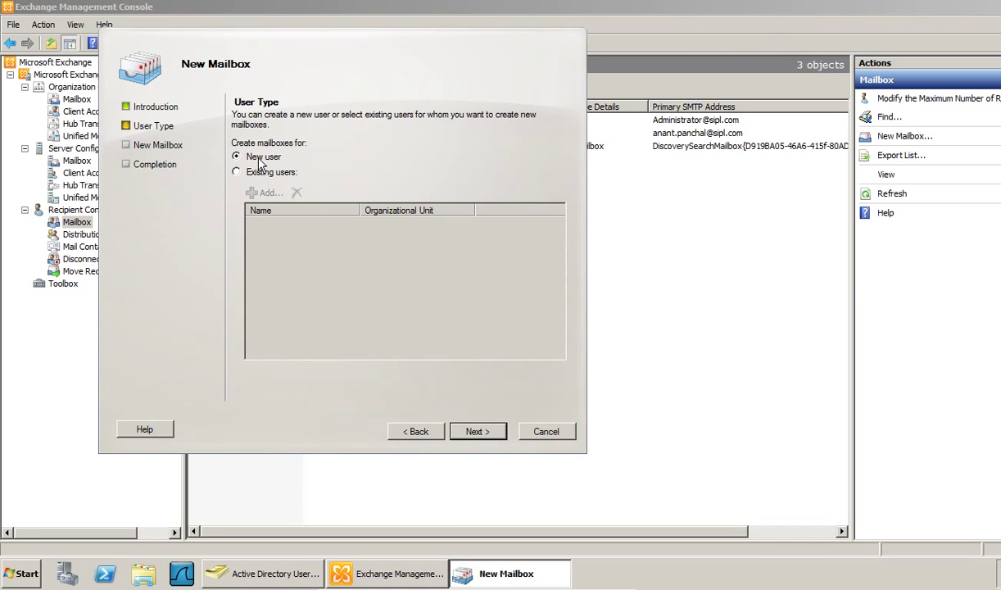
click(481, 434)
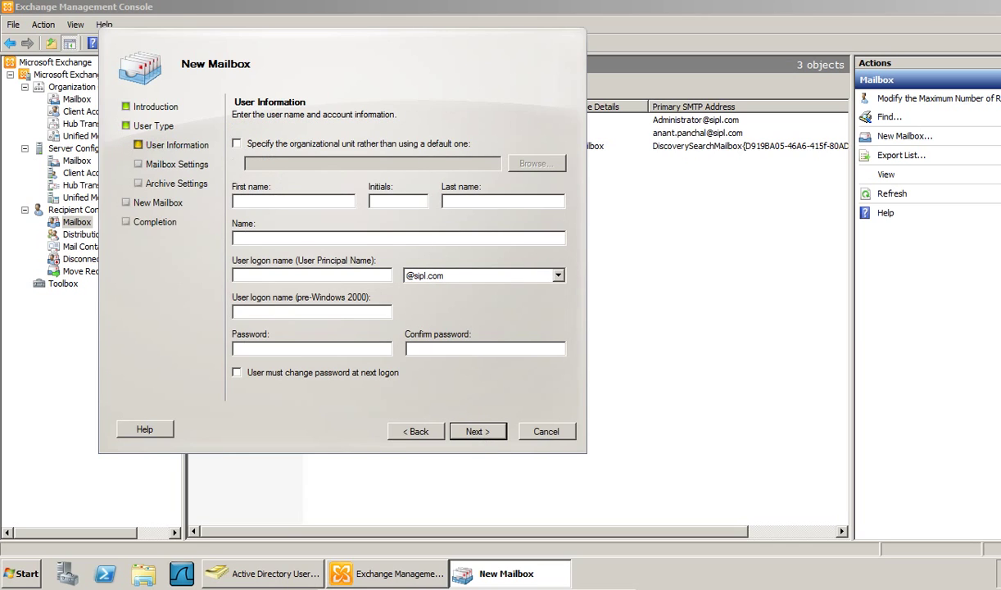
click(252, 148)
click(531, 163)
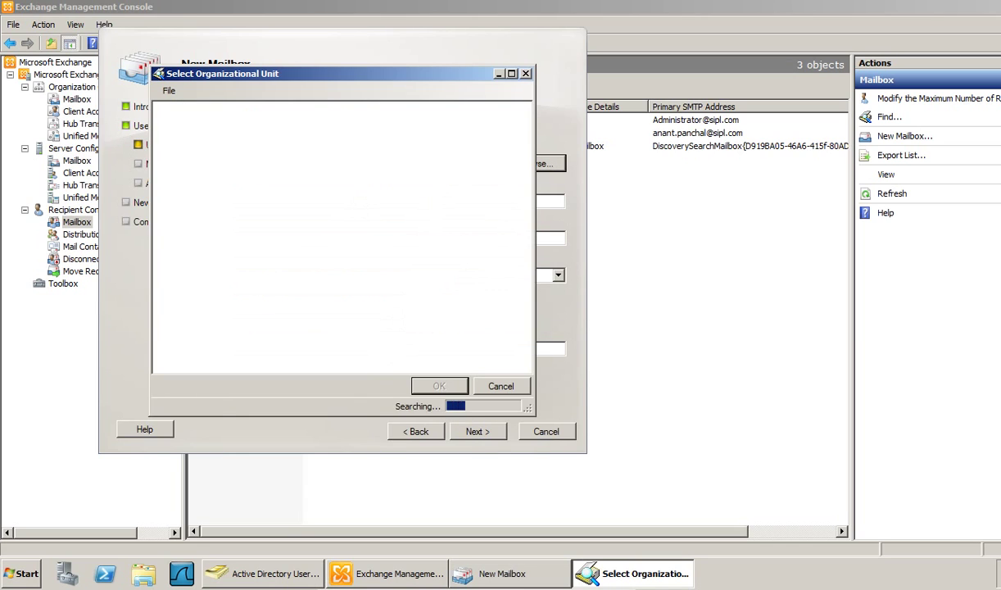
click(210, 145)
click(217, 132)
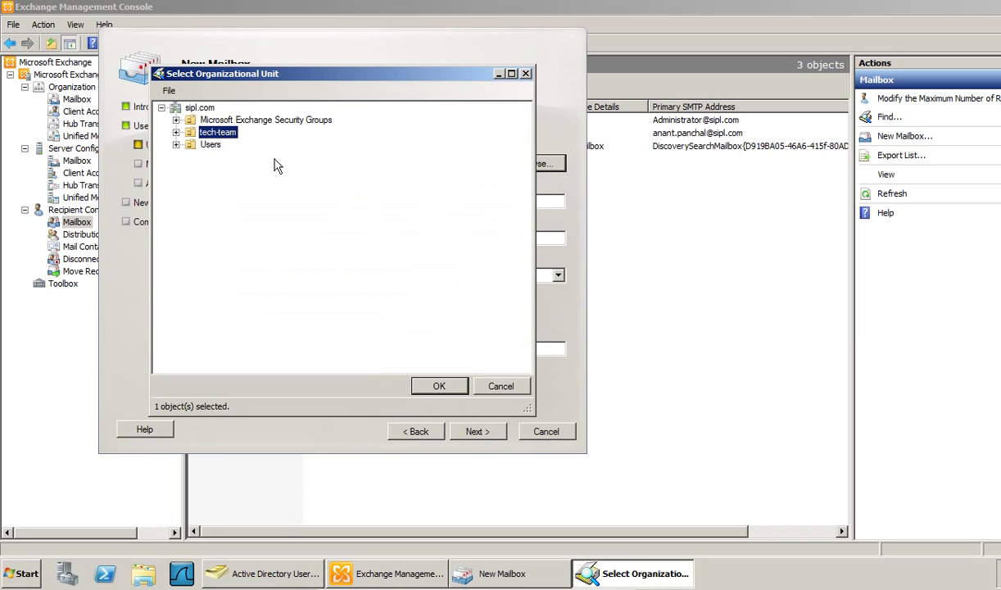
click(430, 388)
- Enter the new user's first name, logon name and password
click(288, 197)
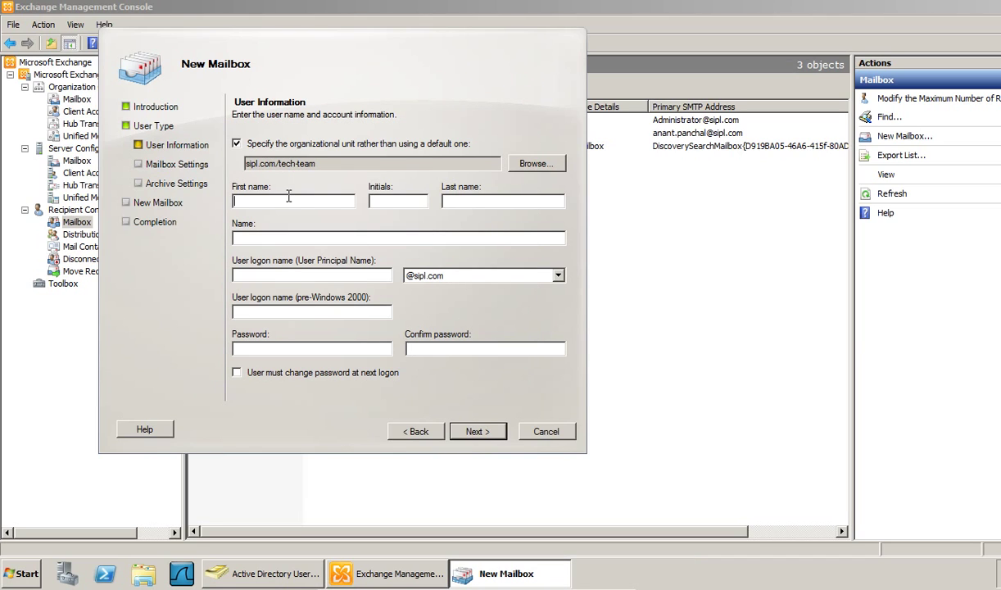
text(sag)
key(Tab)
key(Tab)
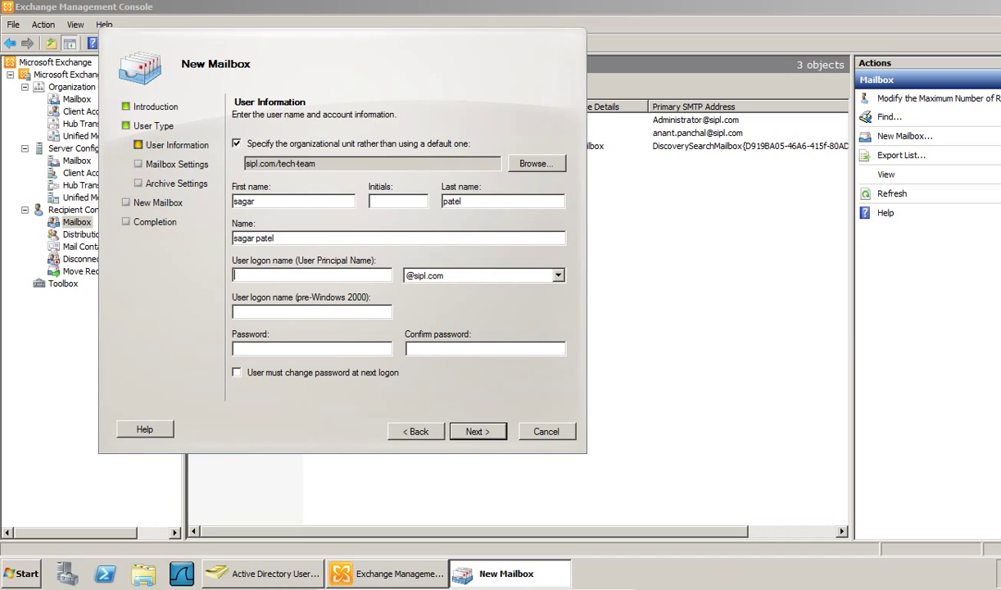
text(sagar)
key(Tab)
key(Tab)
key(Tab)
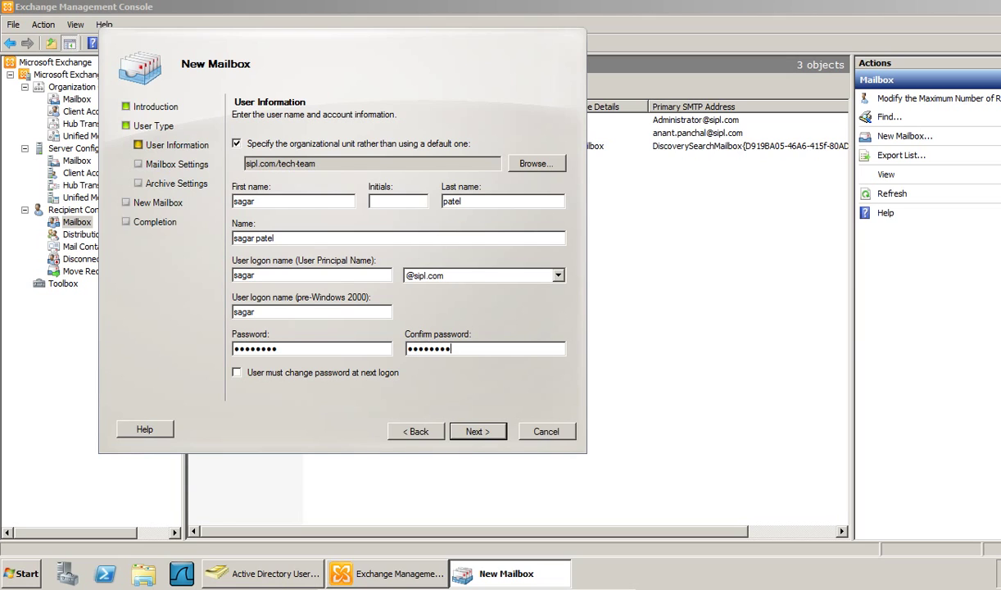
click(475, 434)
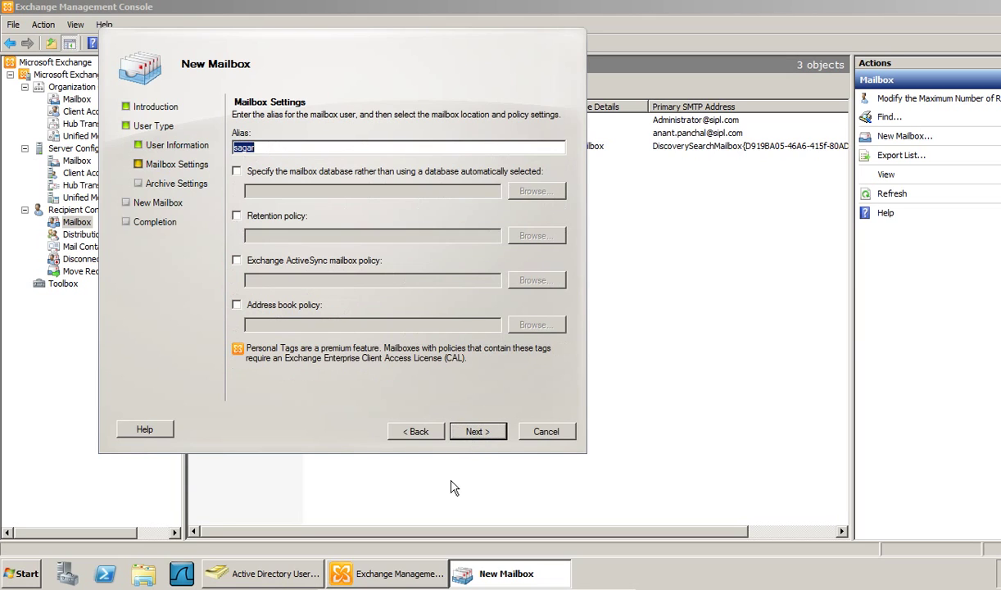
- Assign the mailbox to the tech-team database
key(End)
key(Tab)
key(space)
key(Tab)
key(space)
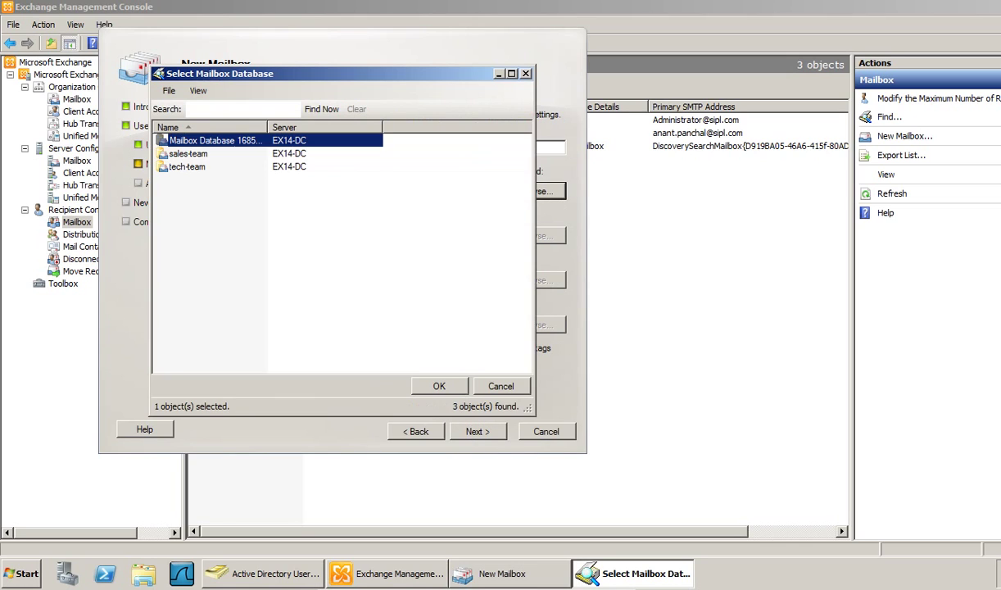
click(182, 167)
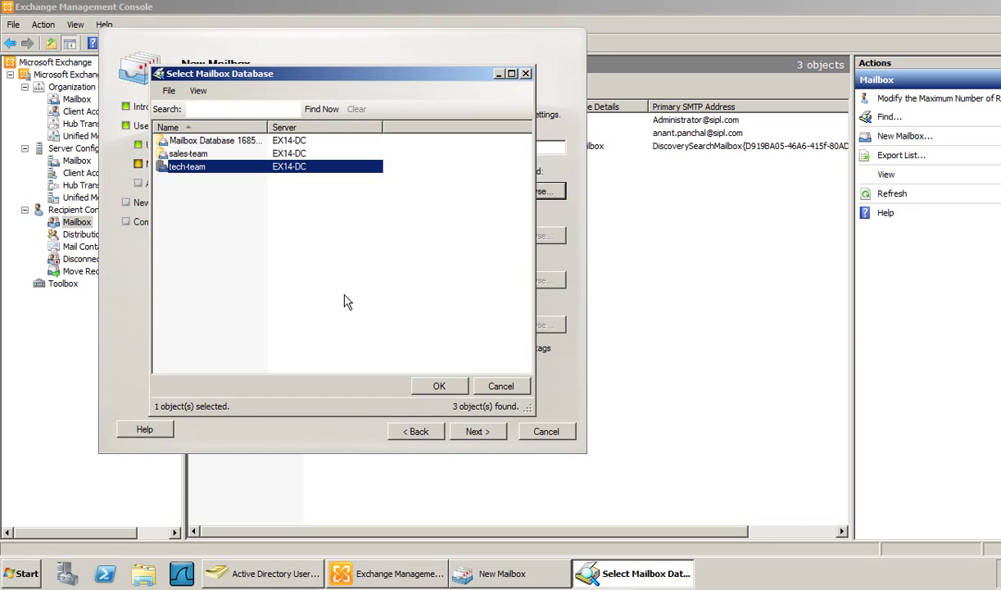
click(419, 383)
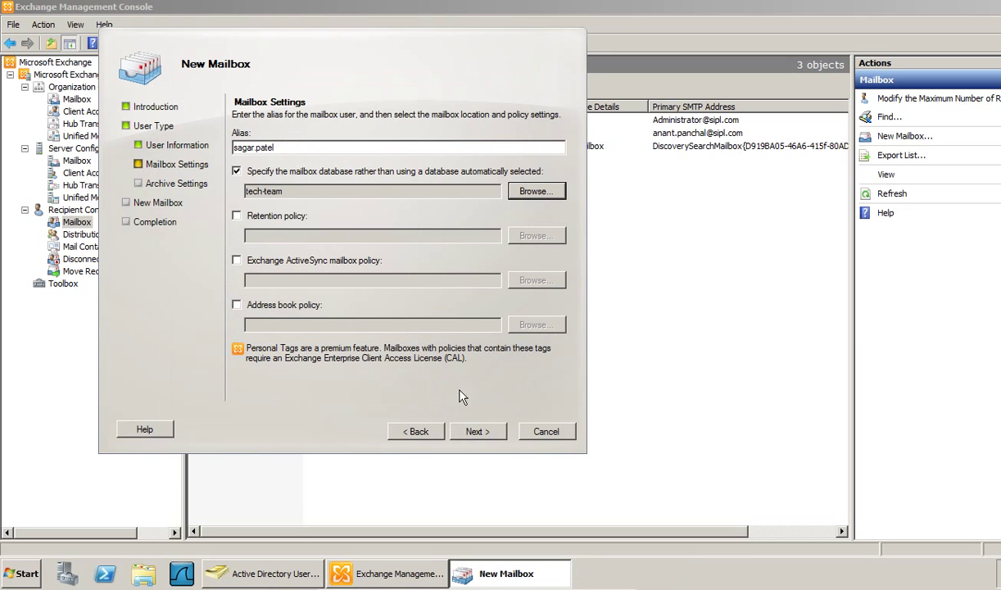
- Skip the archive and create the new user and mailbox
click(480, 436)
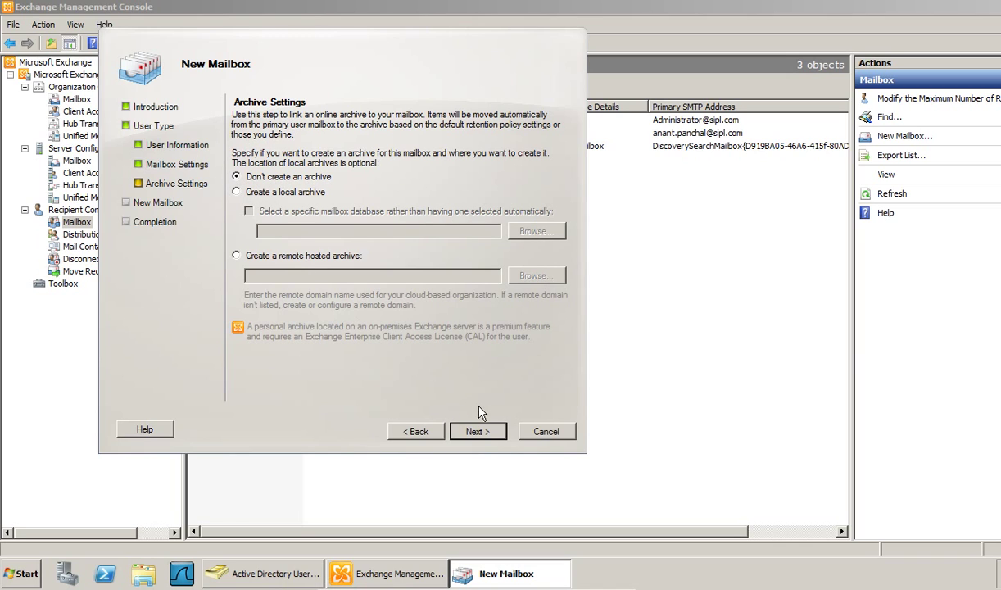
click(470, 436)
click(471, 434)
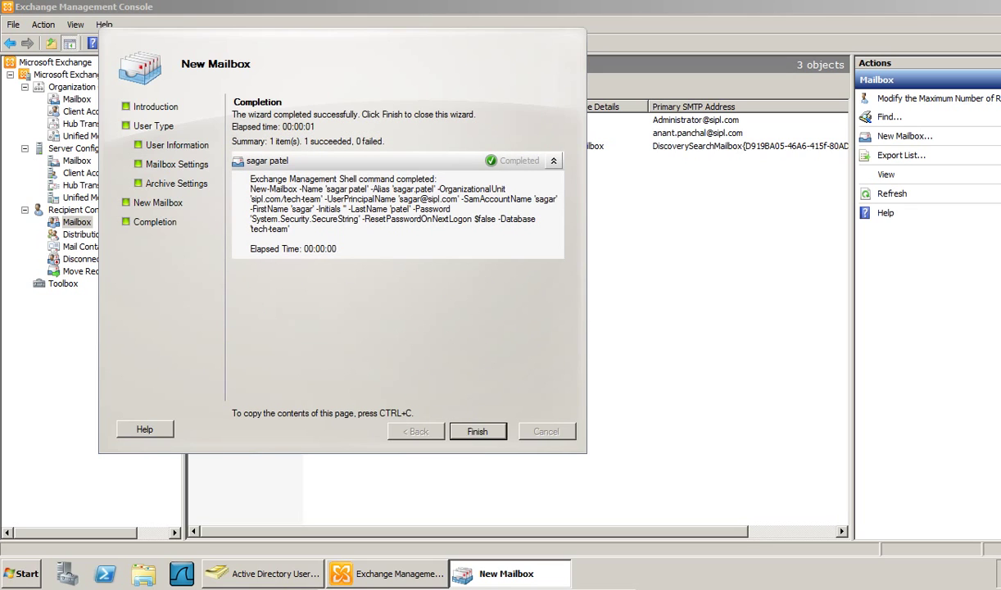
click(478, 431)
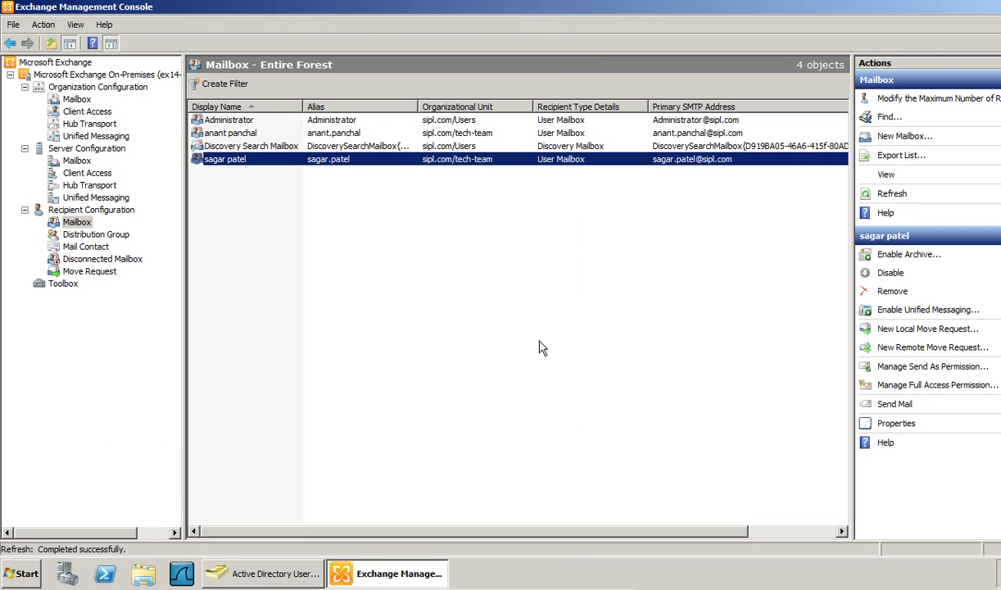
- Refresh tech-team in Active Directory and widen the E-Mail Address column
click(263, 573)
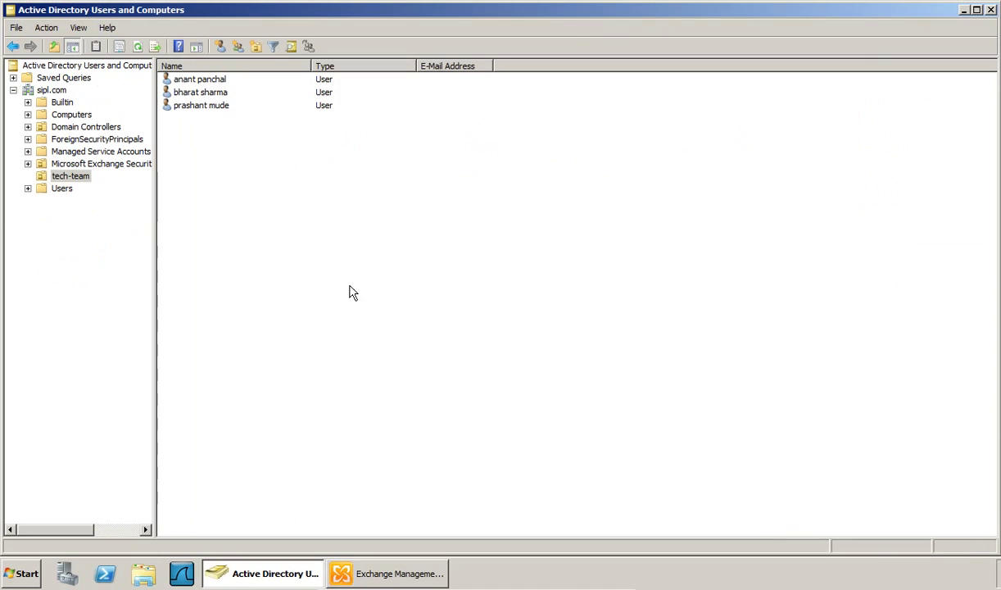
click(137, 46)
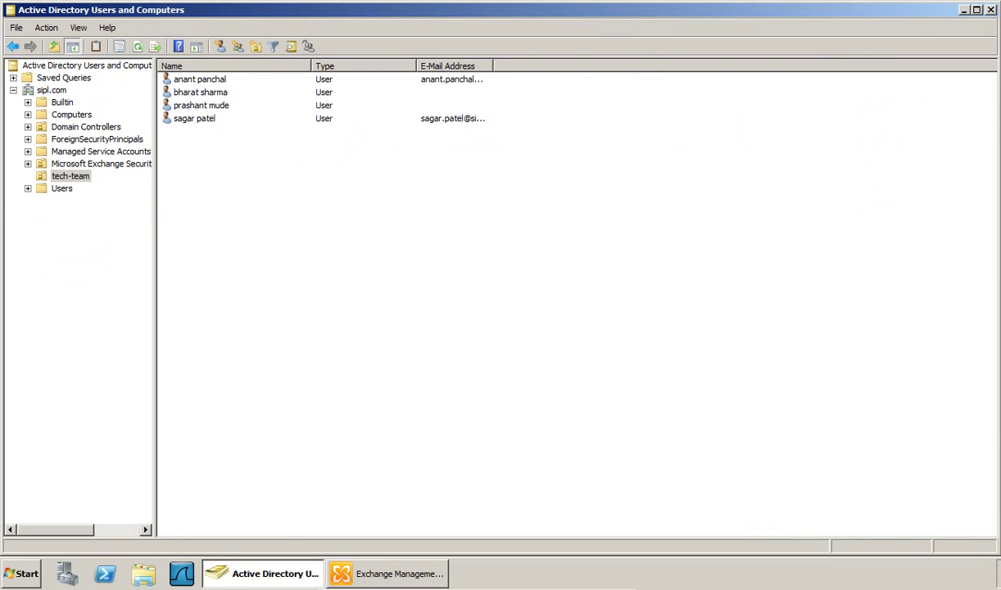
double_click(493, 66)
- Show all recipients under Recipient Configuration in Exchange Management Console
click(369, 573)
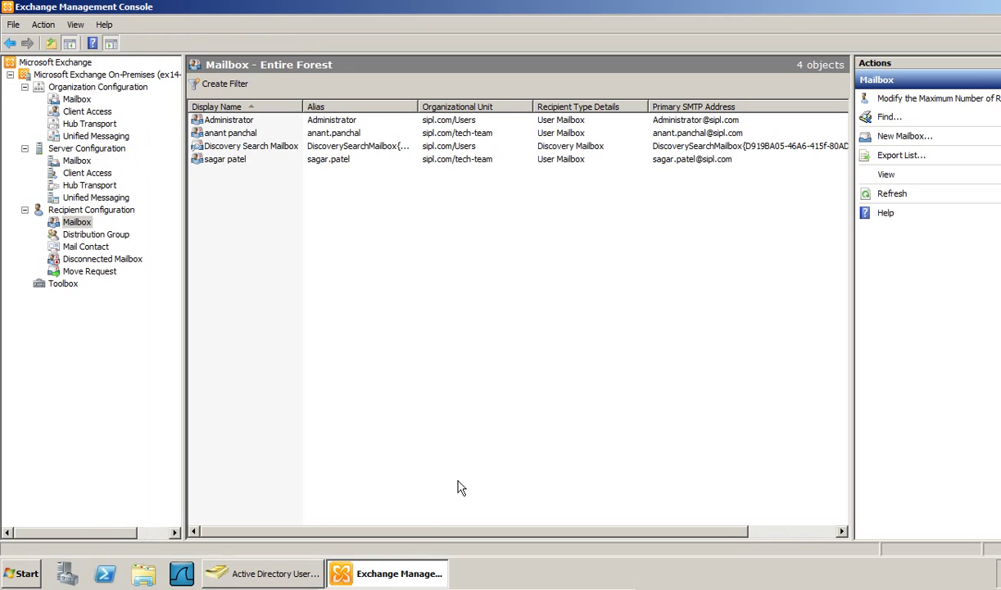
click(69, 213)
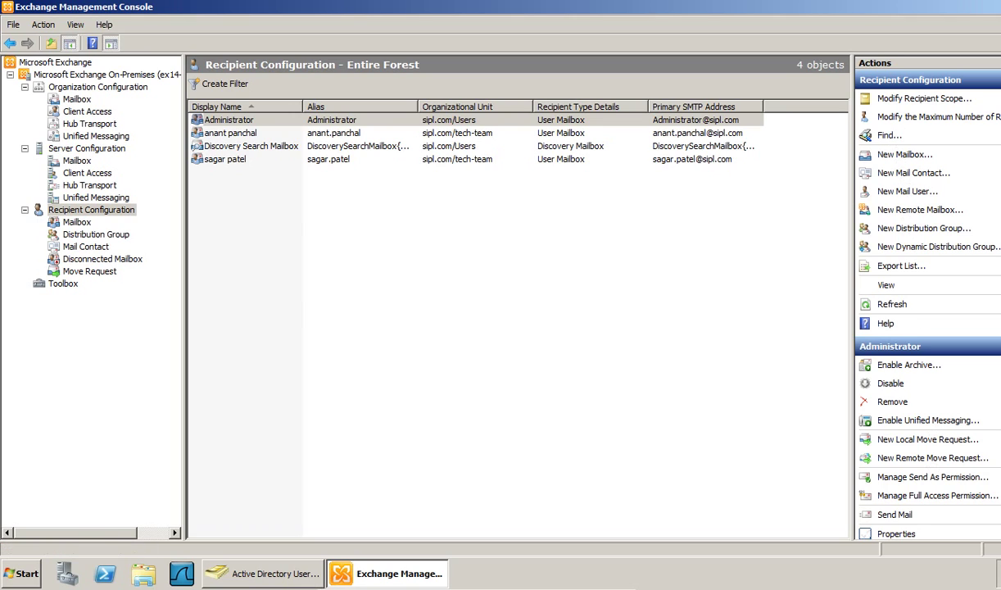
click(296, 297)
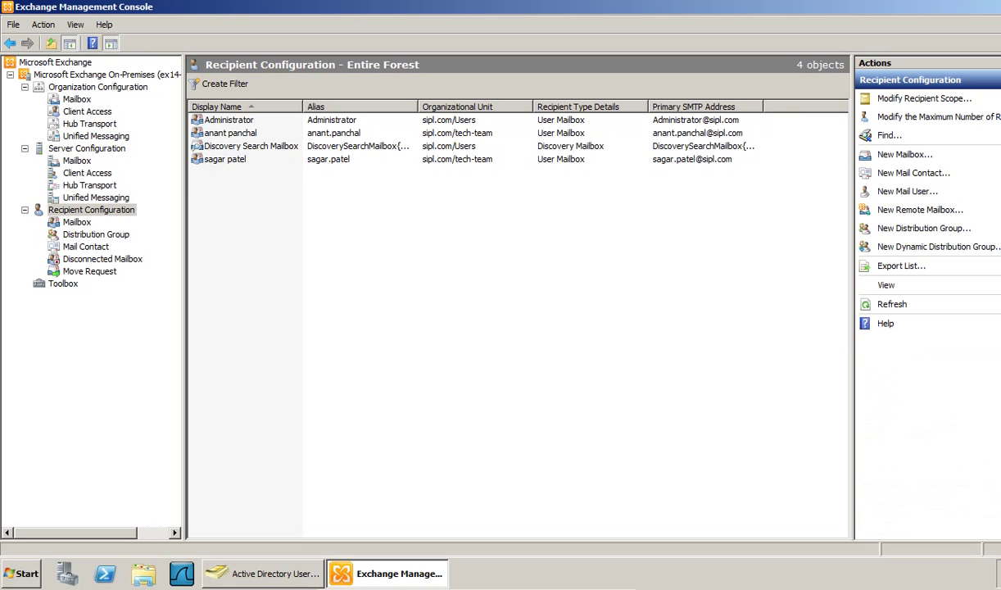
- Start a new mail user in Exchange, then create the Payroll-users unit under sipl.com
right_click(290, 275)
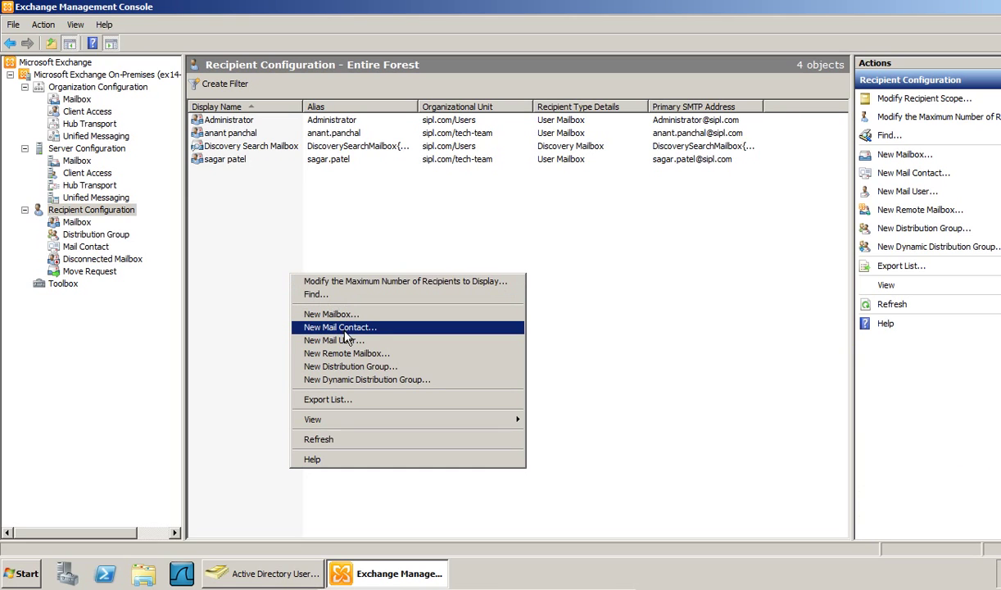
click(316, 341)
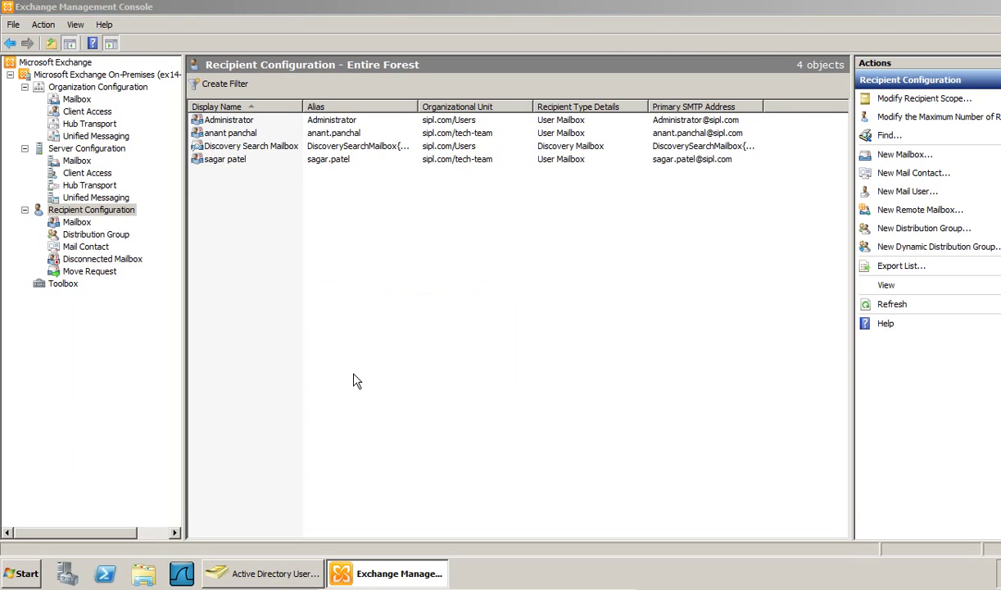
click(238, 576)
click(53, 90)
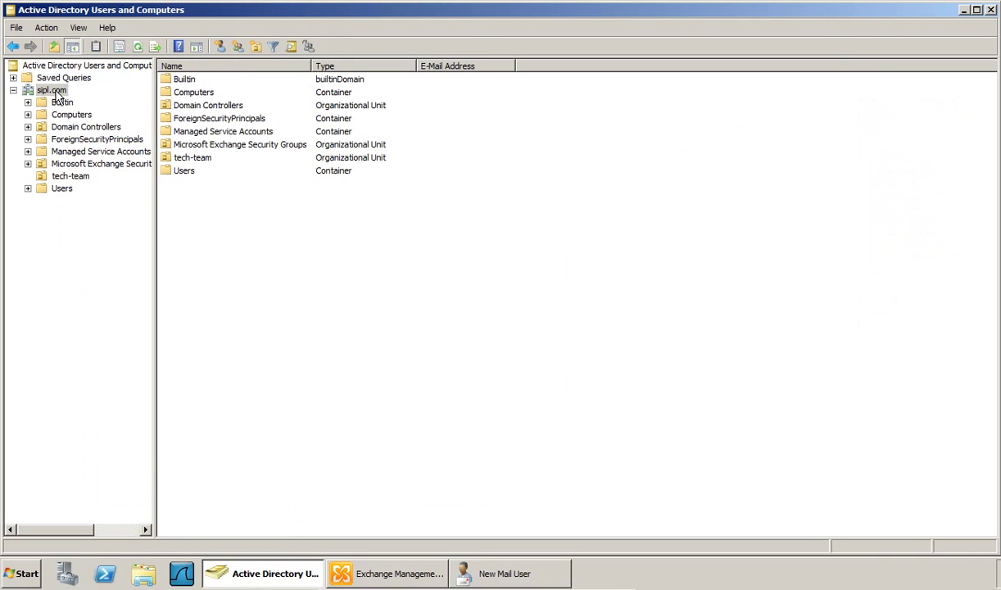
click(255, 46)
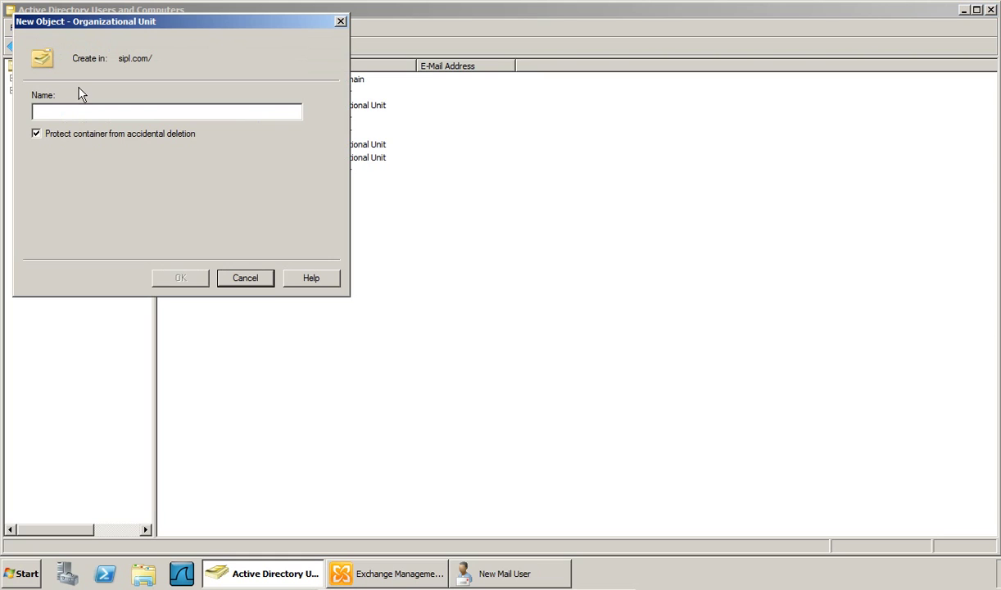
text(Payroll-users)
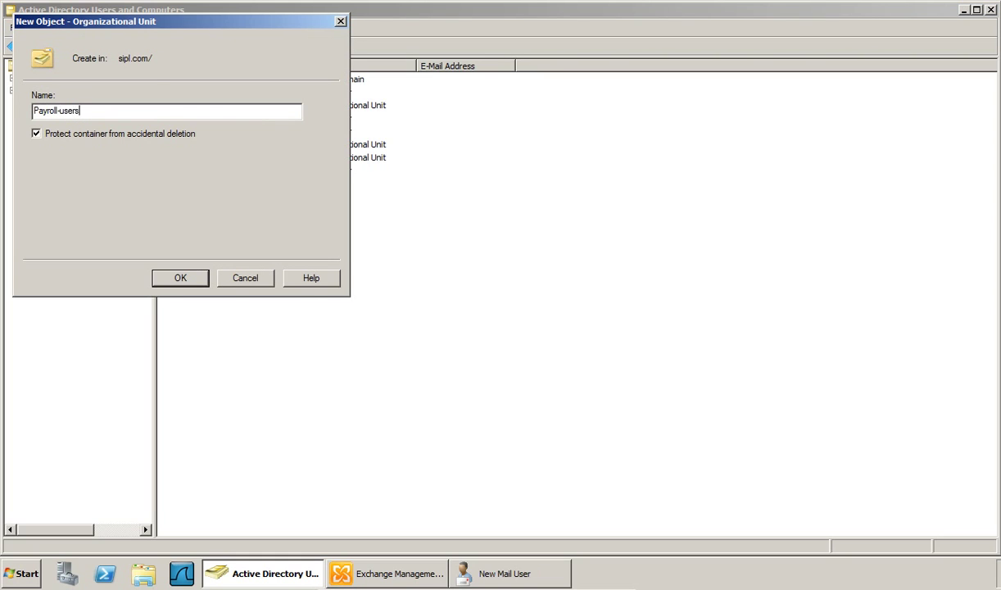
key(Return)
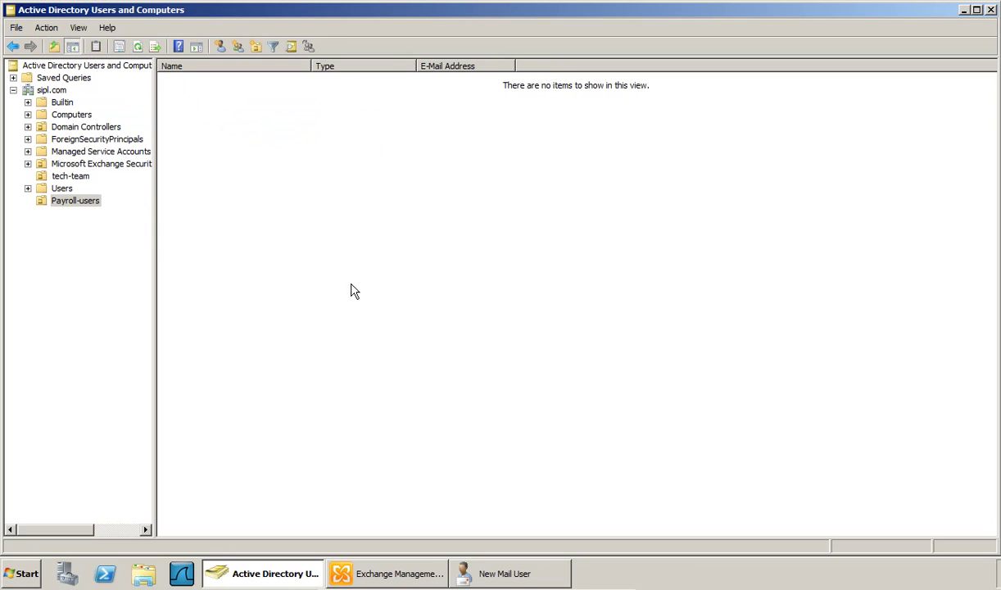
- Place the new mail user in the Payroll-users organizational unit
click(491, 574)
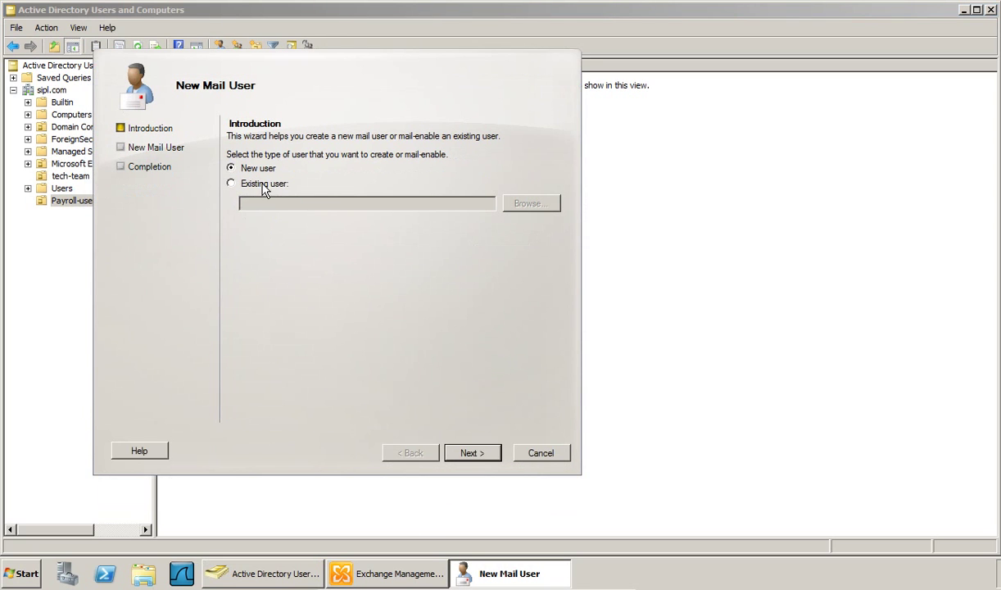
click(471, 455)
click(231, 166)
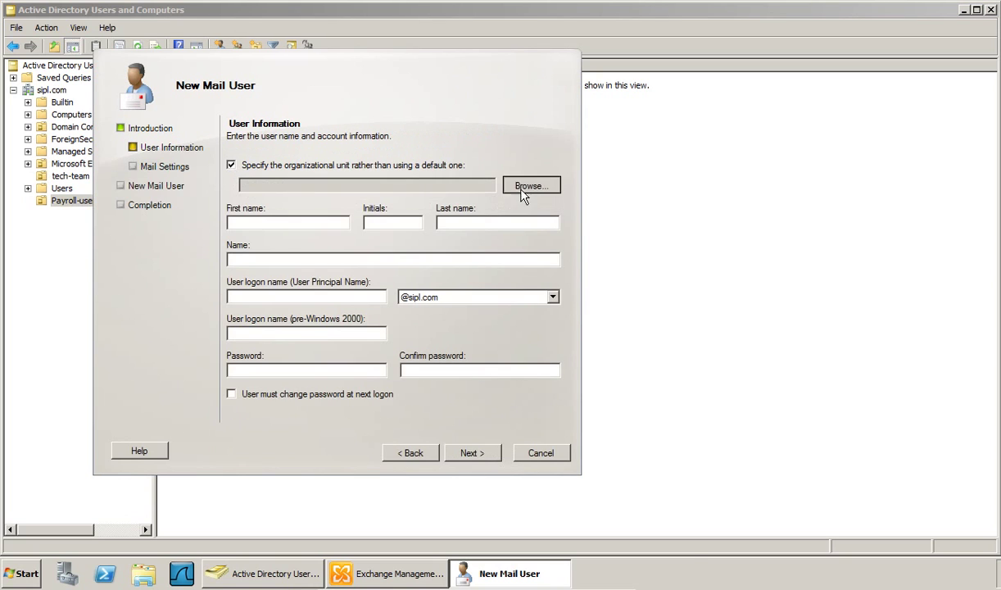
click(528, 185)
click(212, 166)
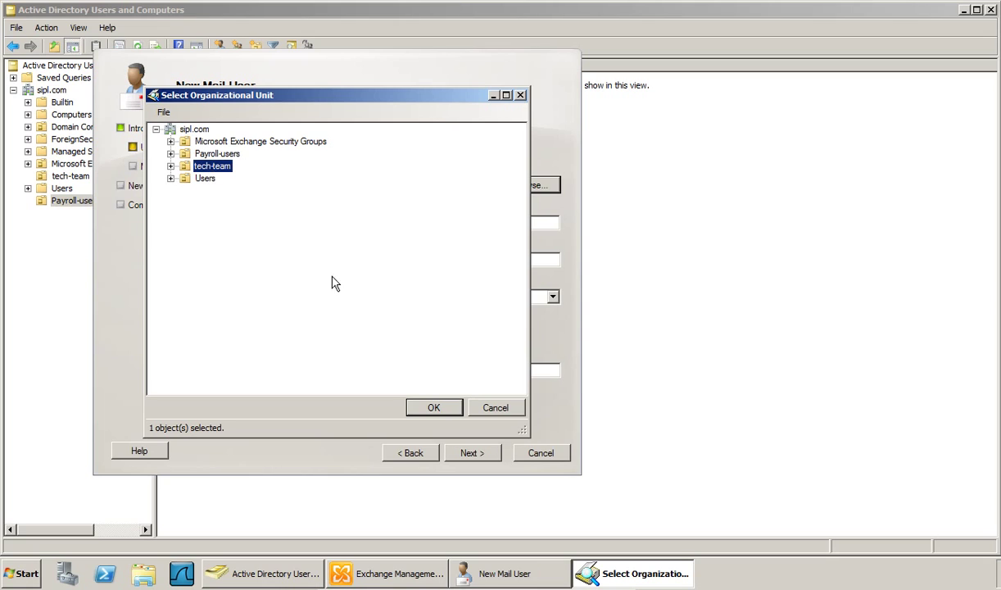
click(214, 154)
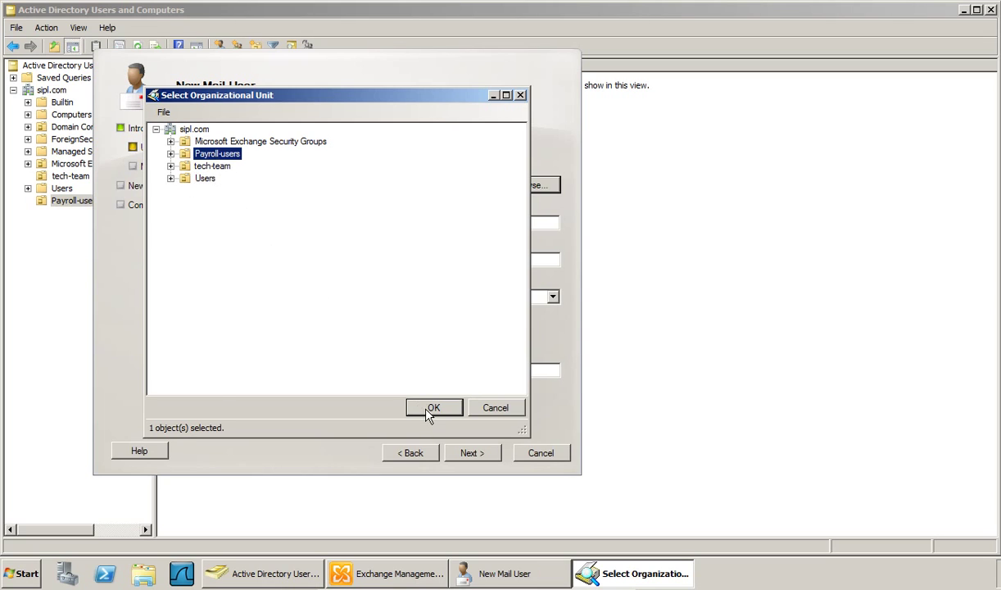
click(431, 407)
- Enter the user's first and last name, logon name and password
click(295, 223)
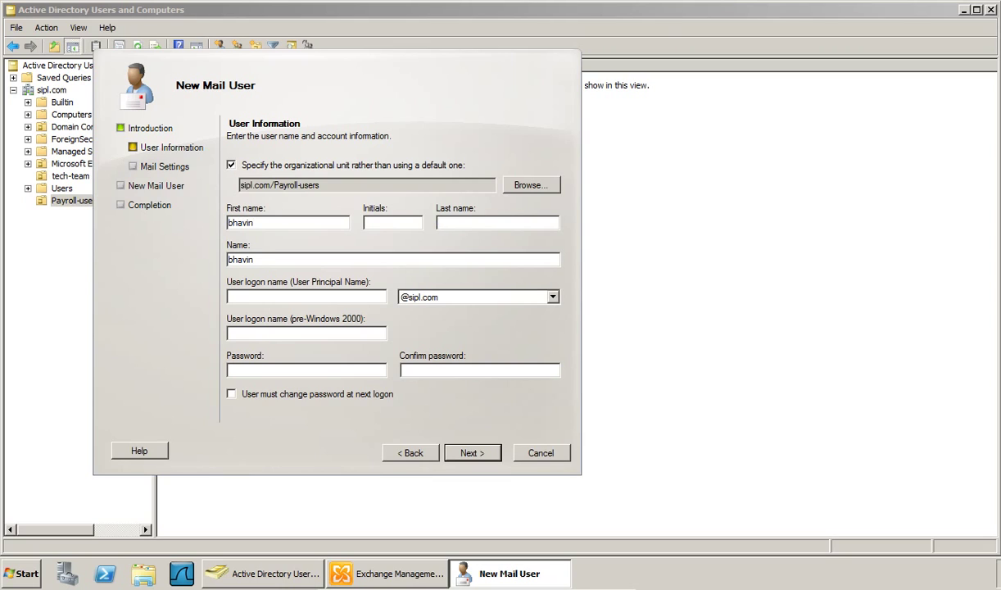
click(497, 223)
click(229, 299)
text(bha)
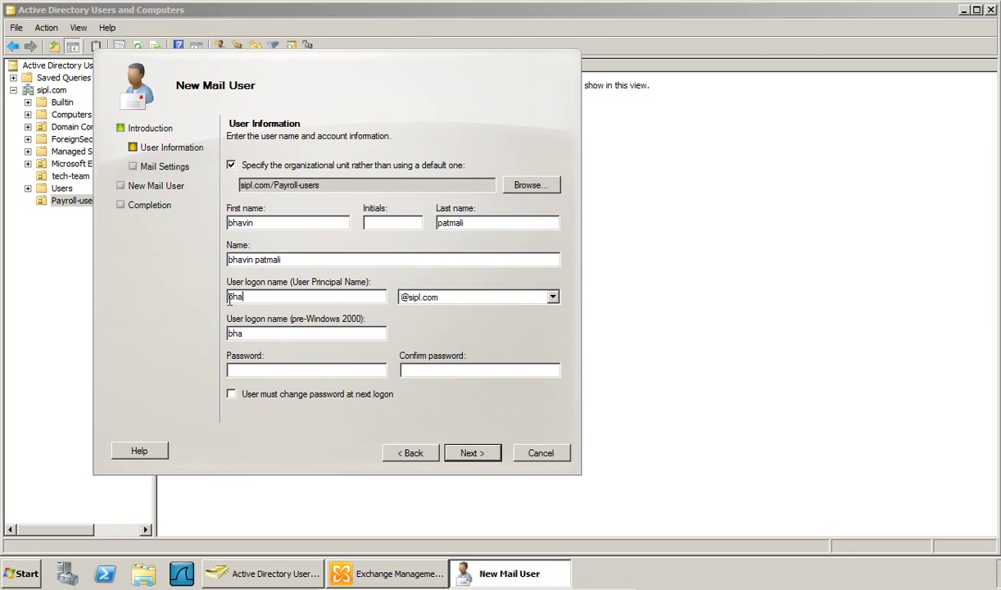
text(vin)
key(Tab)
key(Tab)
key(Tab)
text(•••••••)
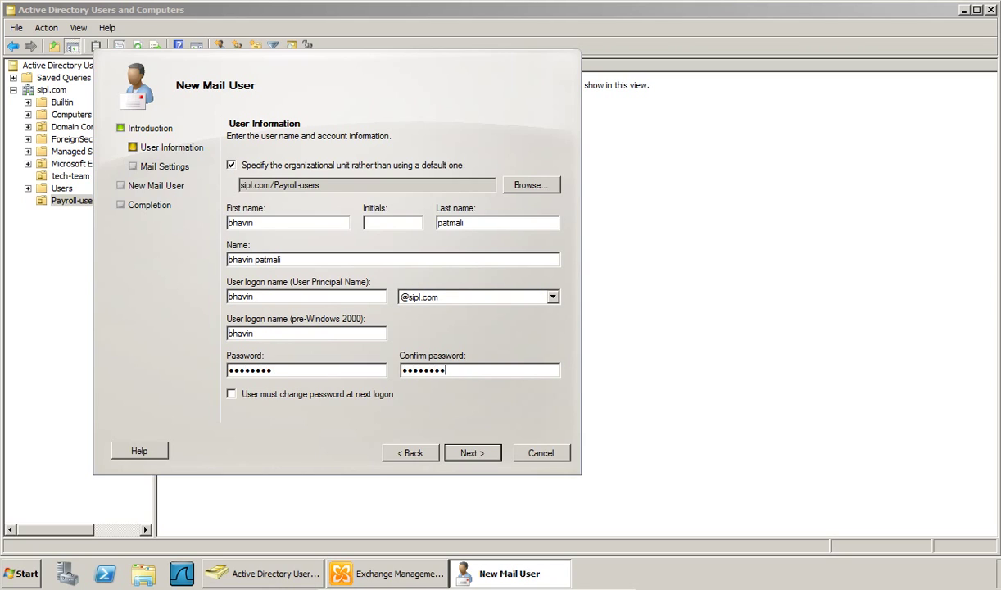
click(472, 453)
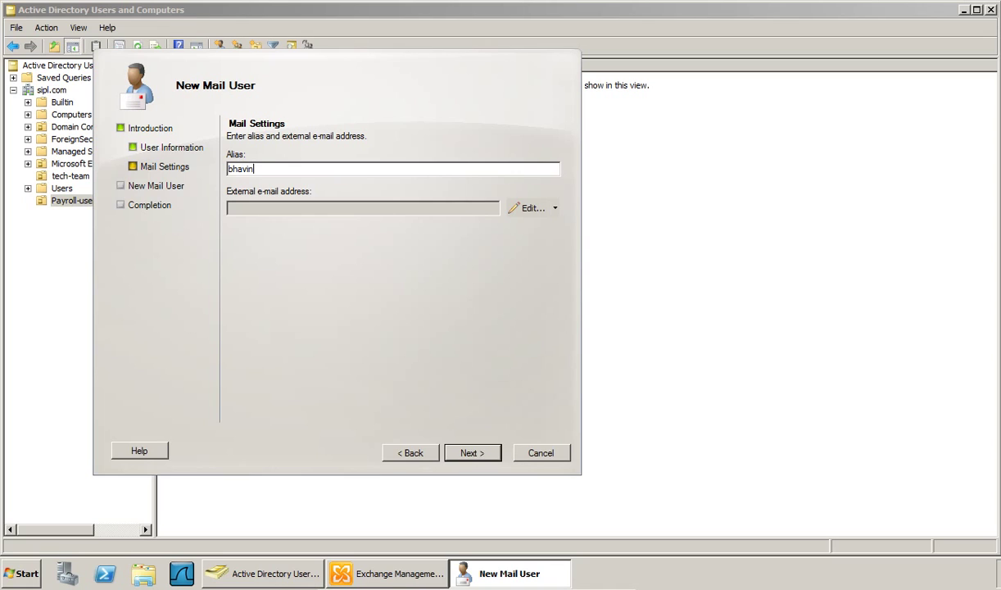
- Give the mail user a Hotmail external e-mail address and create it
click(533, 211)
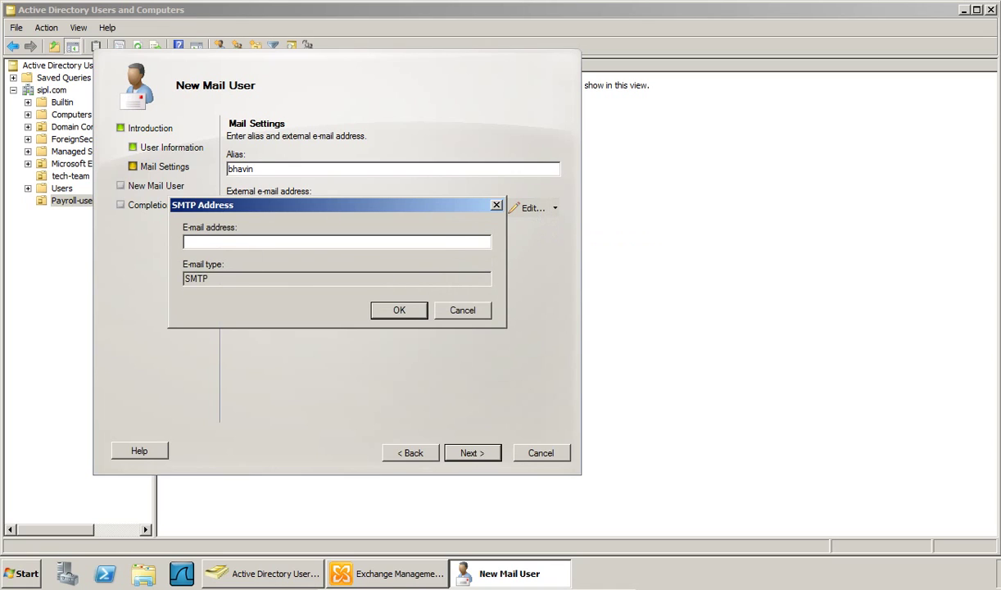
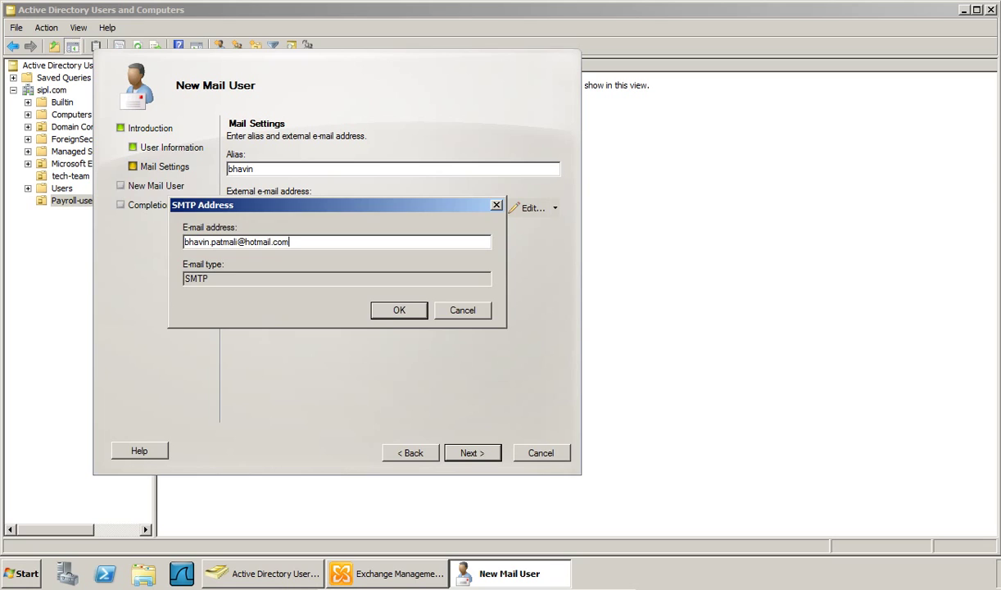
click(379, 311)
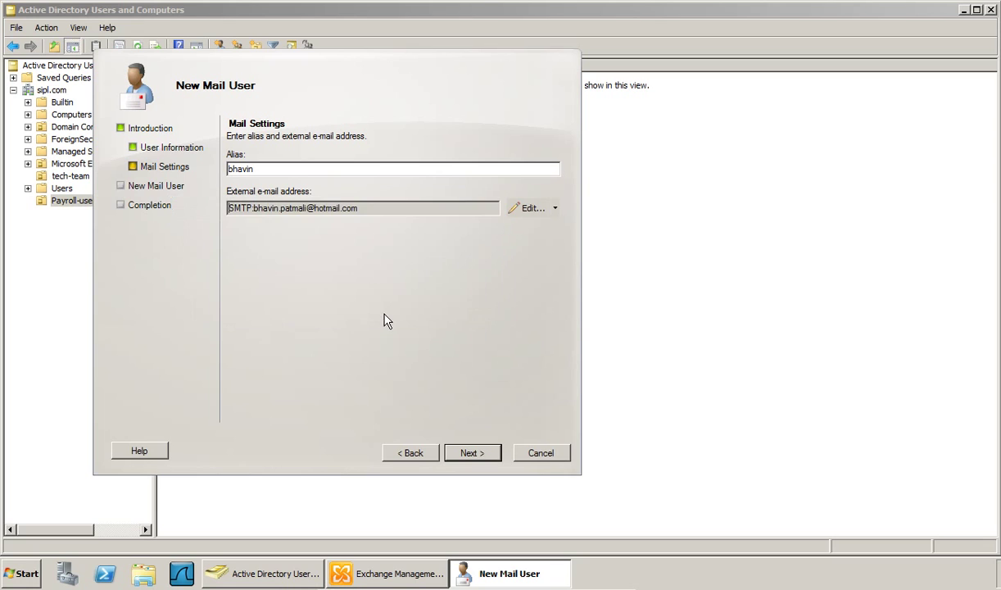
click(471, 456)
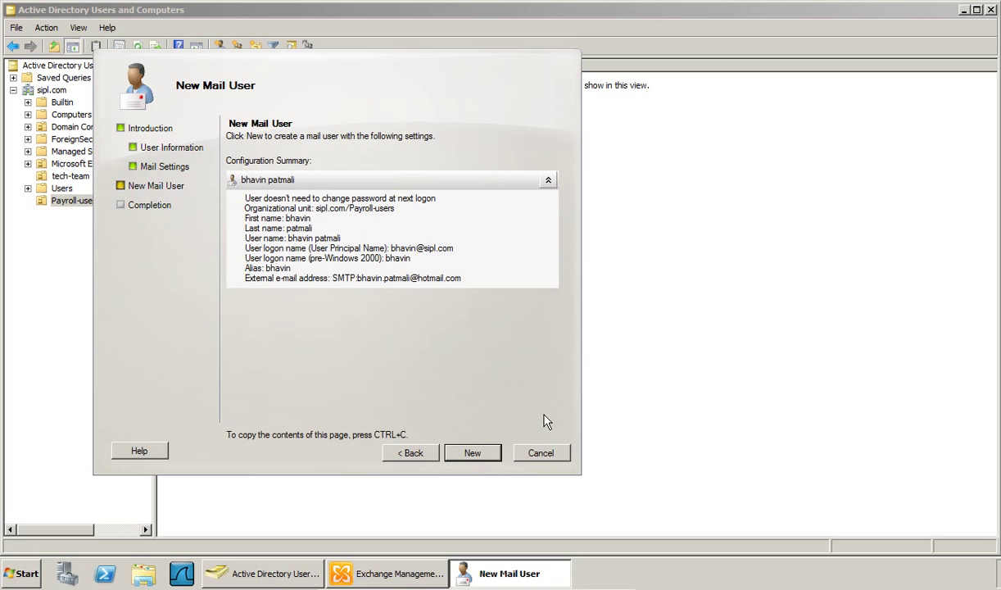
click(495, 455)
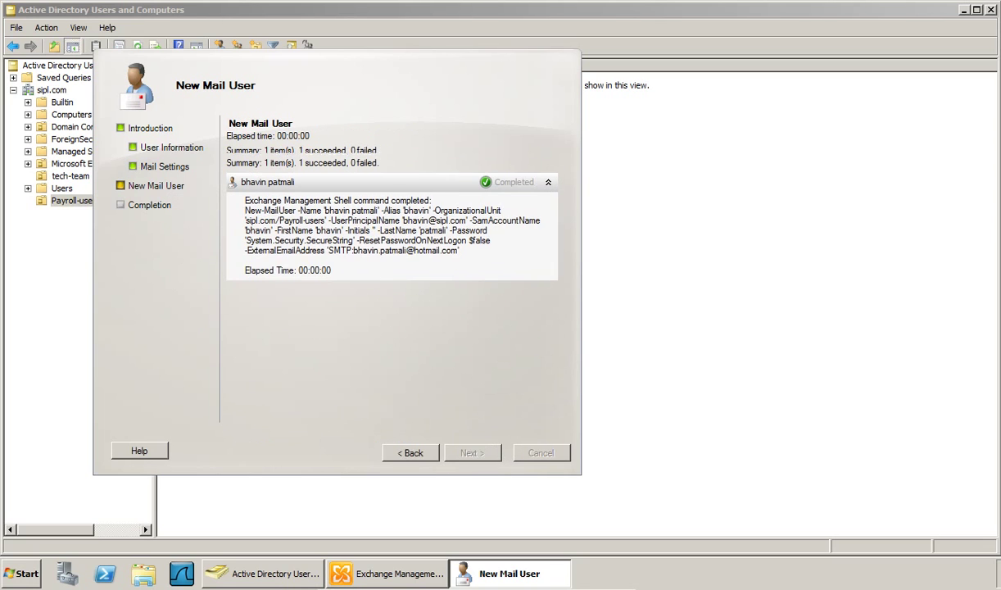
click(472, 453)
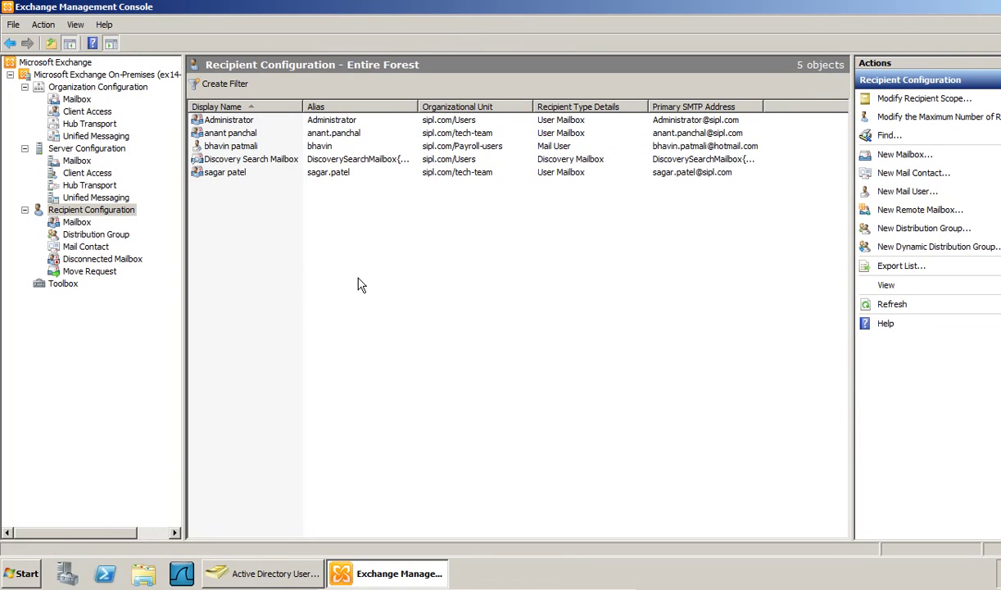
- Refresh Payroll-users to show the new user and widen the E-Mail Address column
click(281, 574)
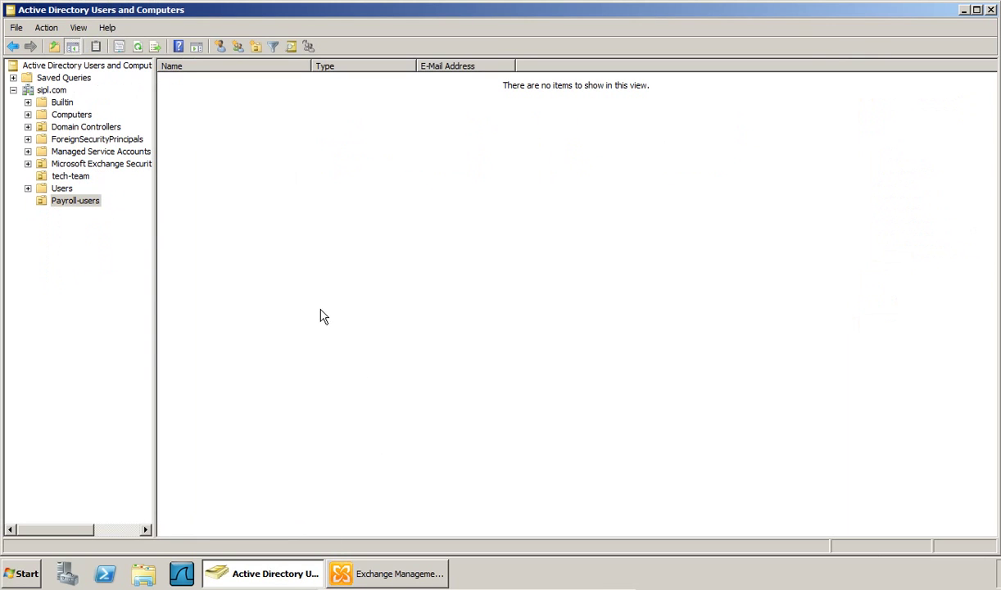
click(138, 47)
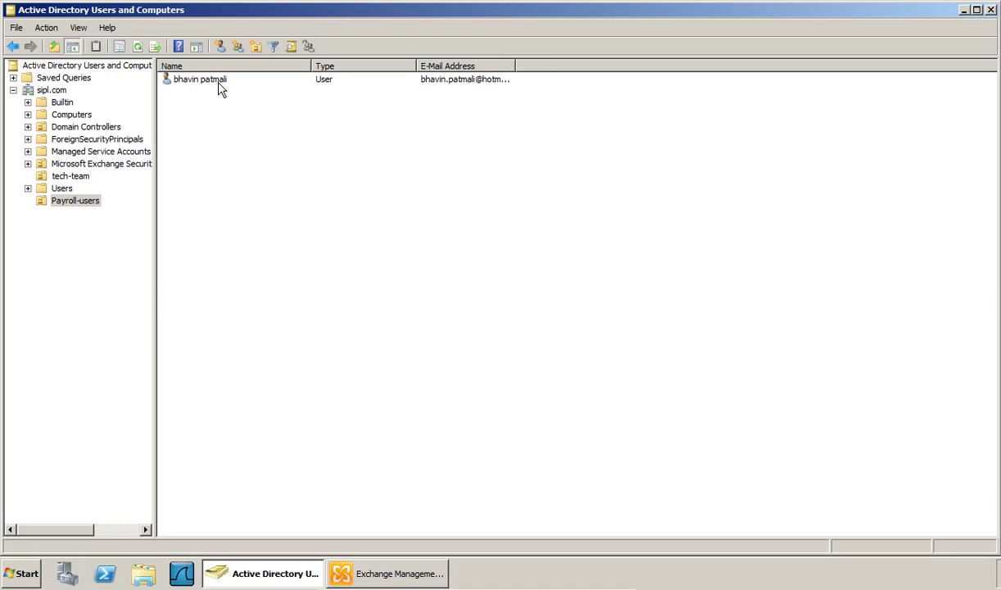
double_click(515, 66)
- Create the 'other contacts' organizational unit under sipl.com
click(52, 90)
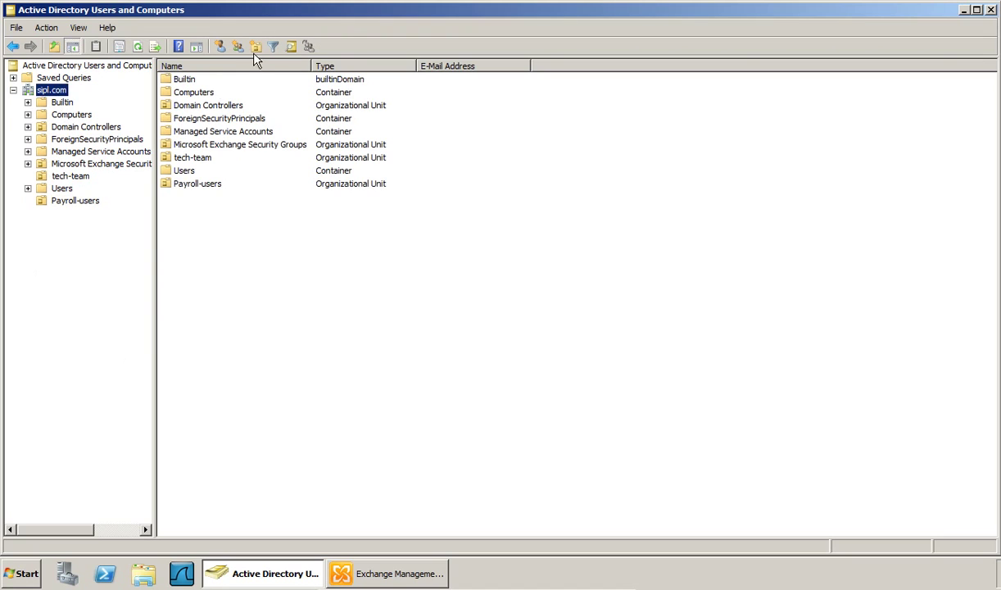
click(255, 47)
drag(123, 25, 379, 101)
text(other contacts)
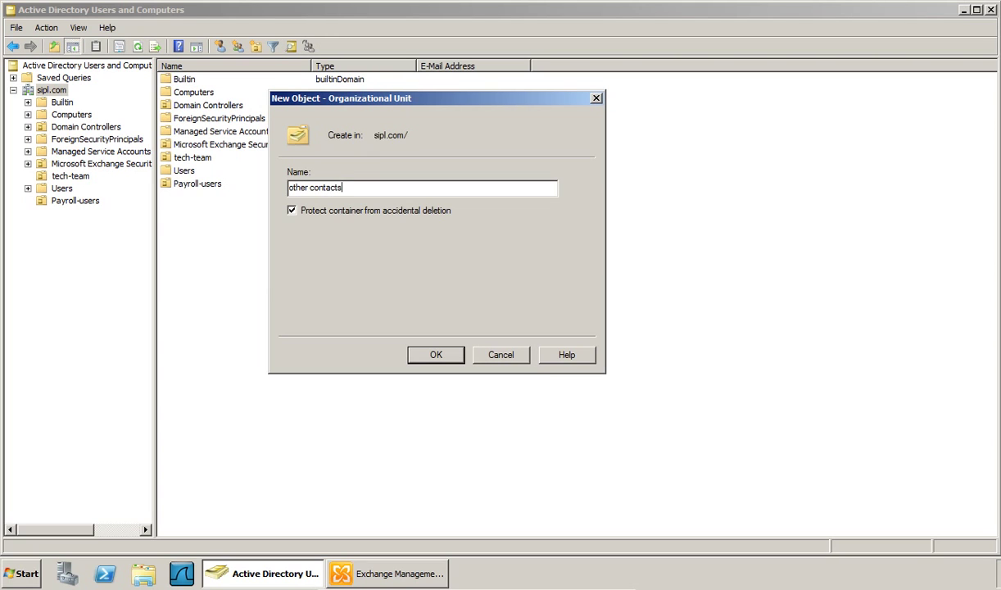
key(Return)
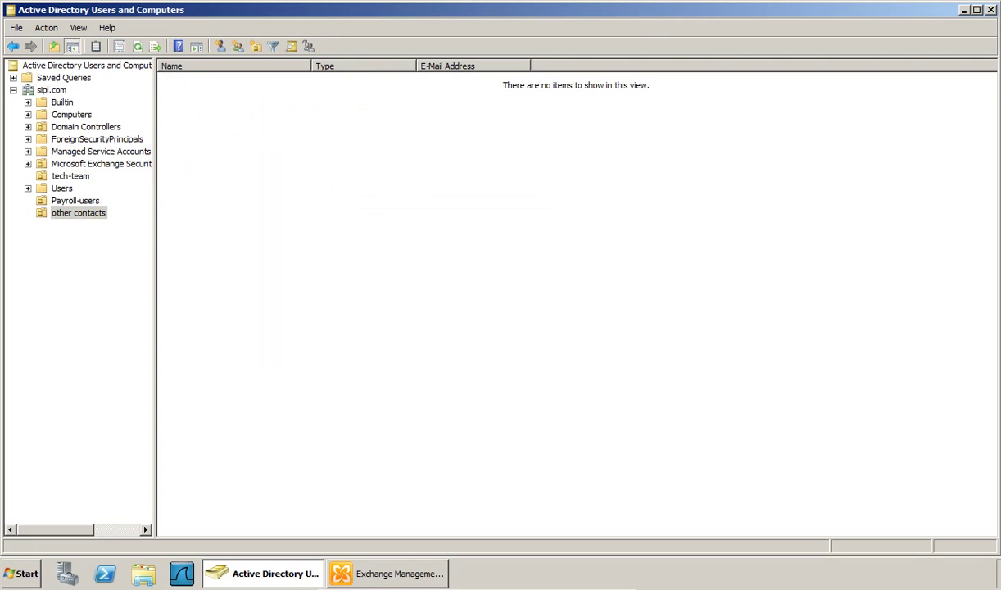
- Start a new mail contact from Exchange's recipient list
click(398, 573)
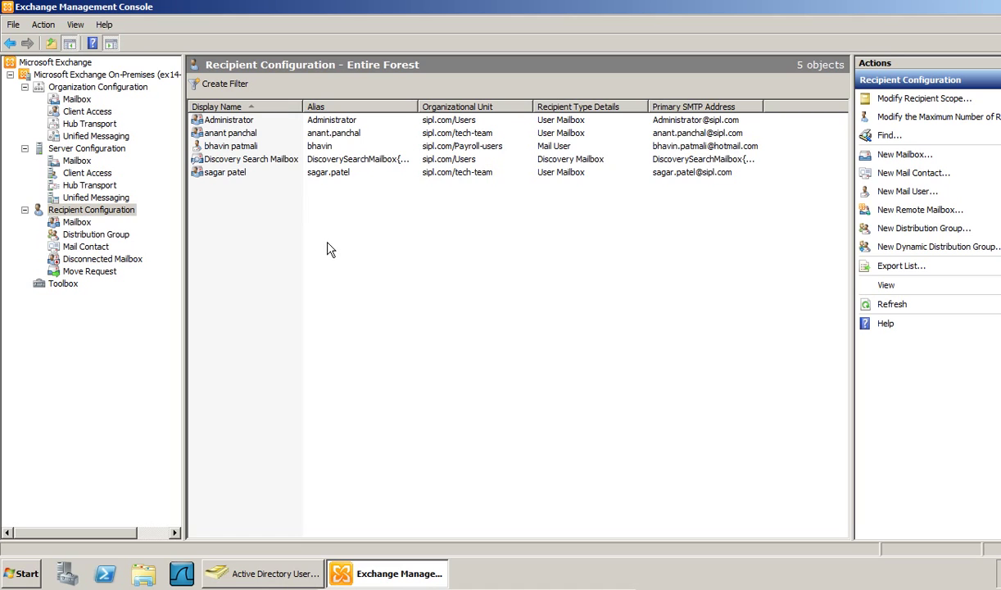
right_click(330, 247)
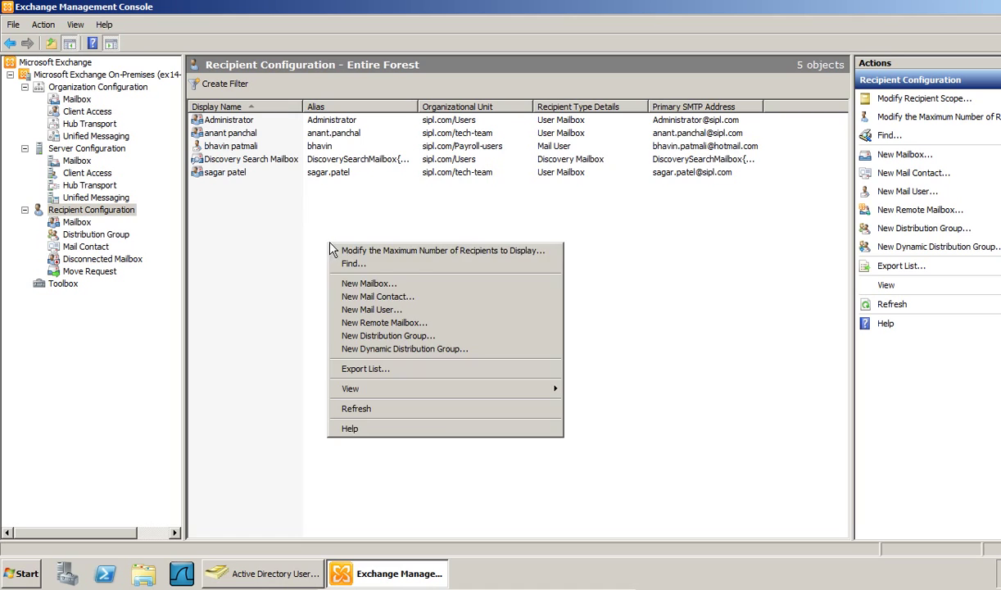
click(381, 297)
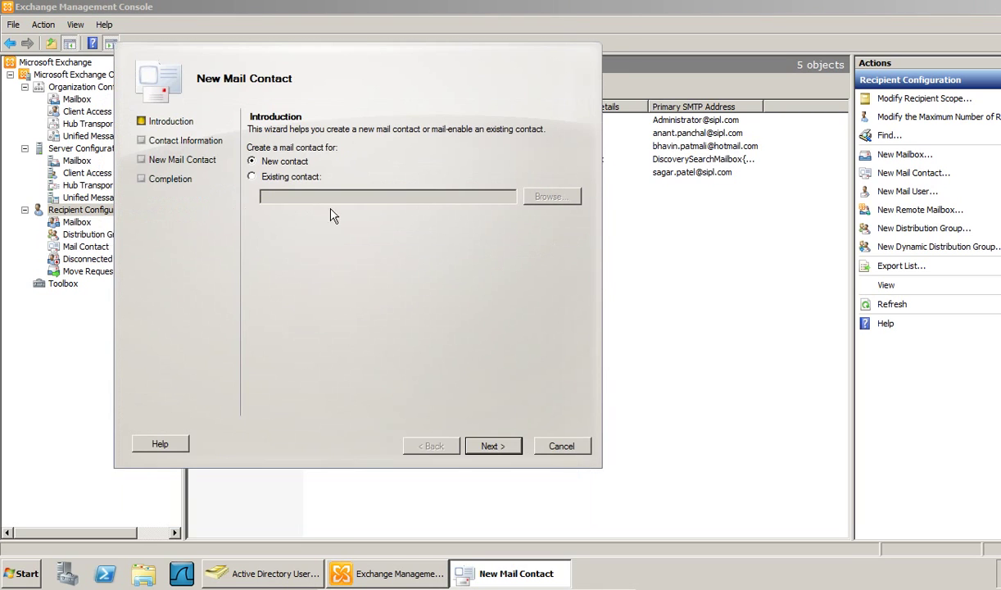
- Place the new mail contact in the sipl.com/other contacts organizational unit
click(494, 446)
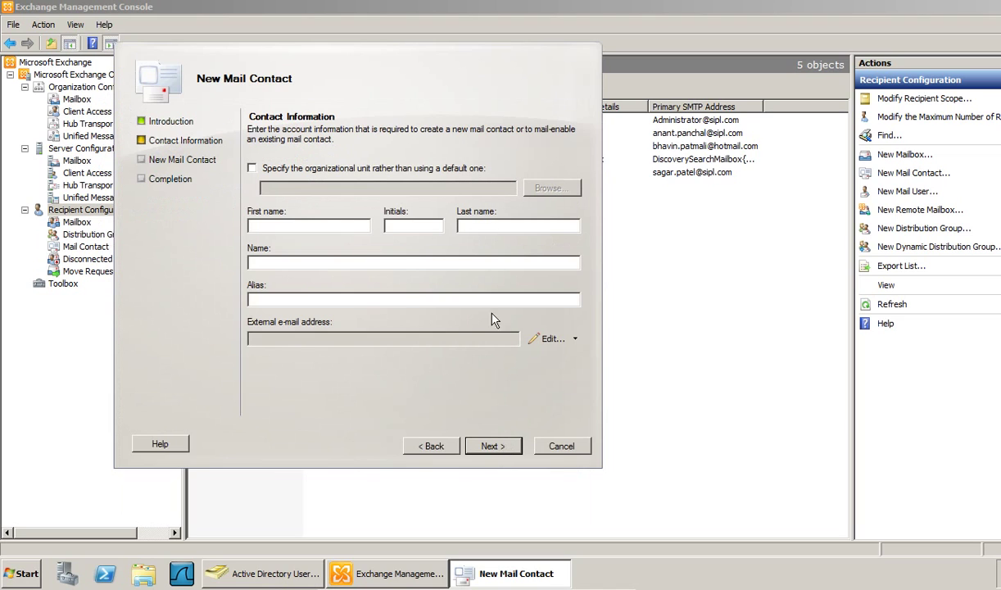
click(263, 165)
click(551, 187)
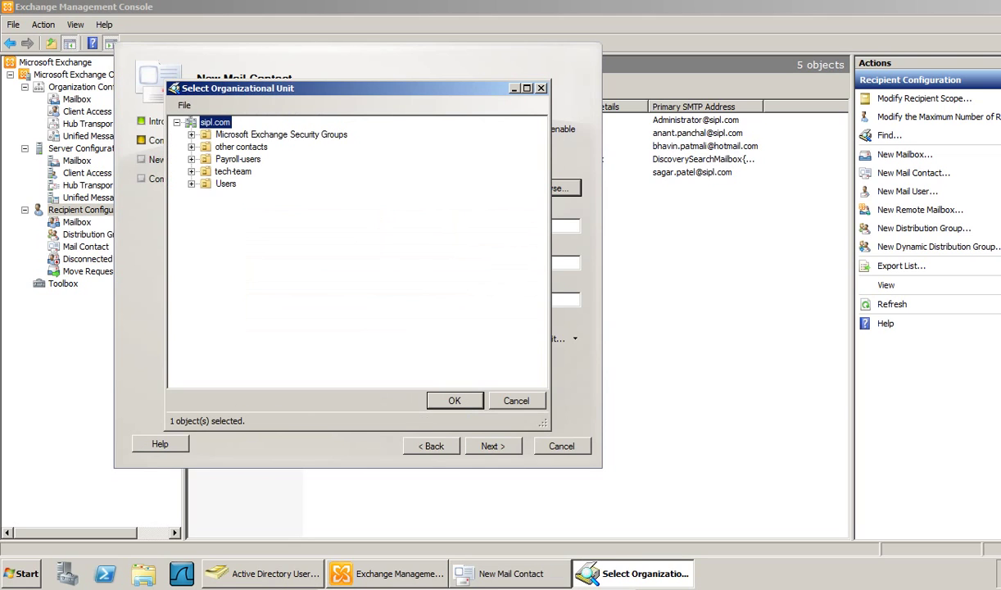
click(240, 147)
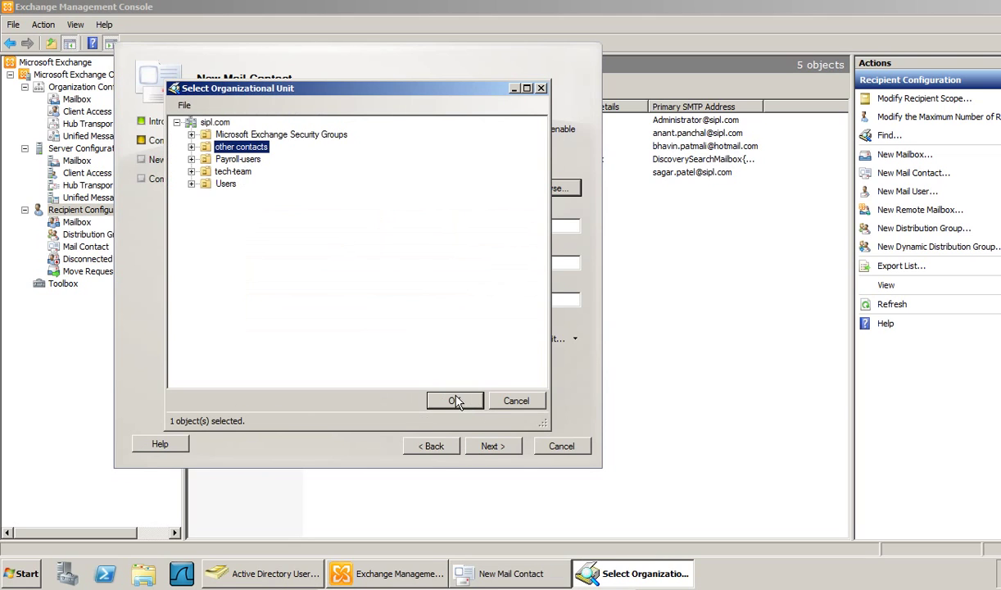
click(453, 400)
- Enter the contact's first name, last name, alias and external SMTP e-mail address
click(308, 225)
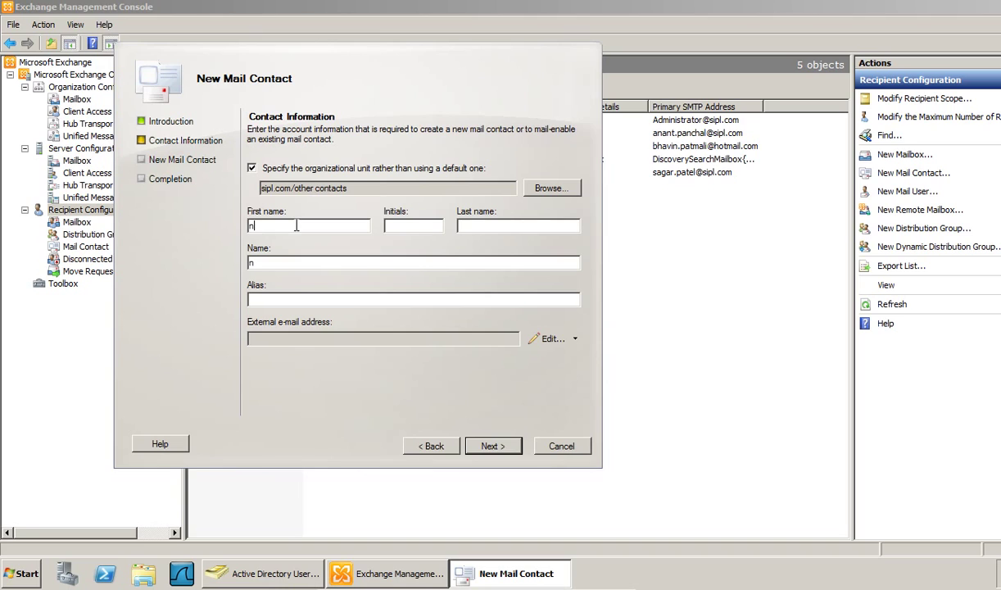
click(518, 225)
key(Tab)
key(Tab)
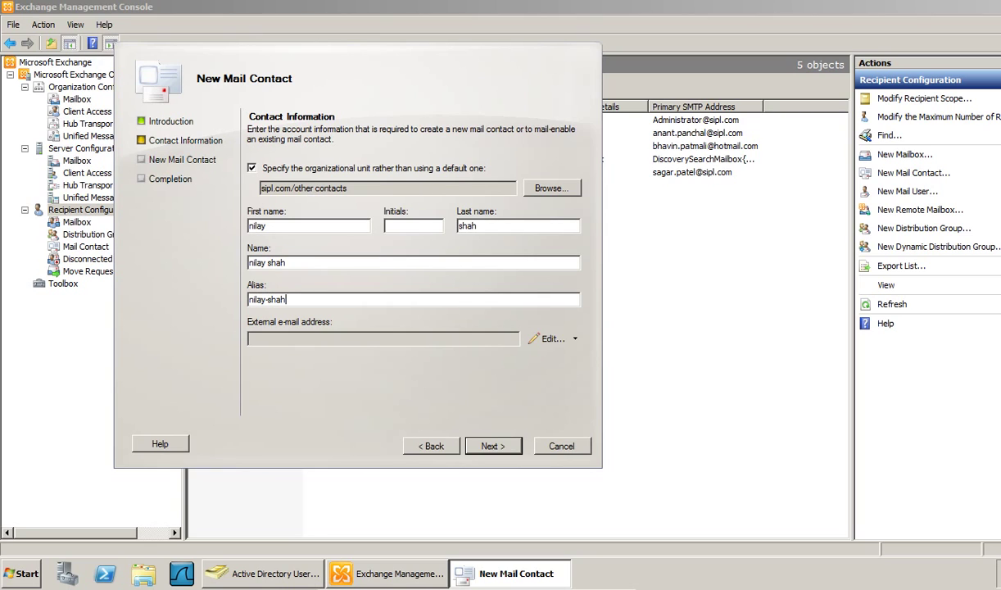
click(547, 338)
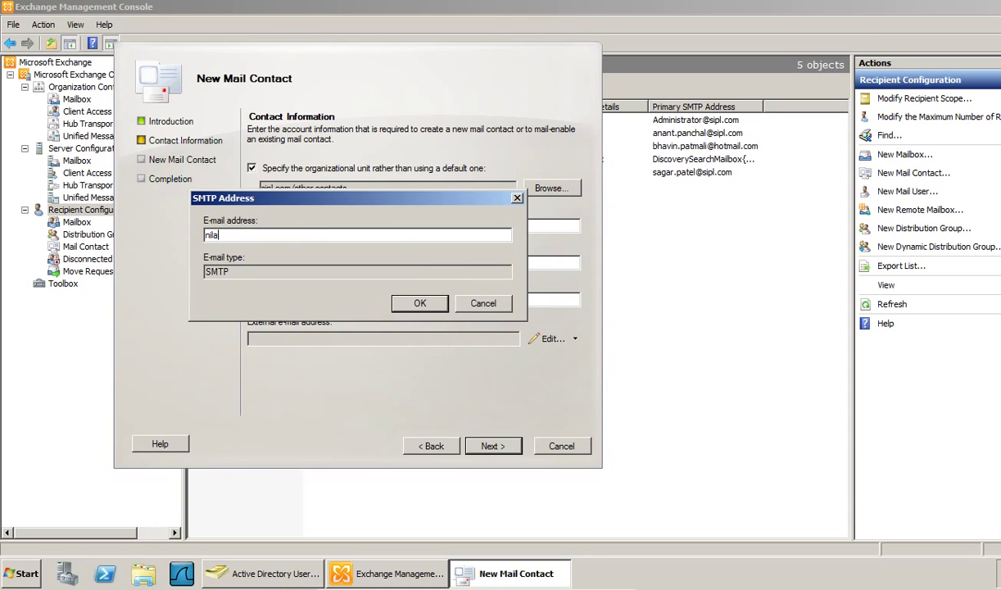
click(414, 302)
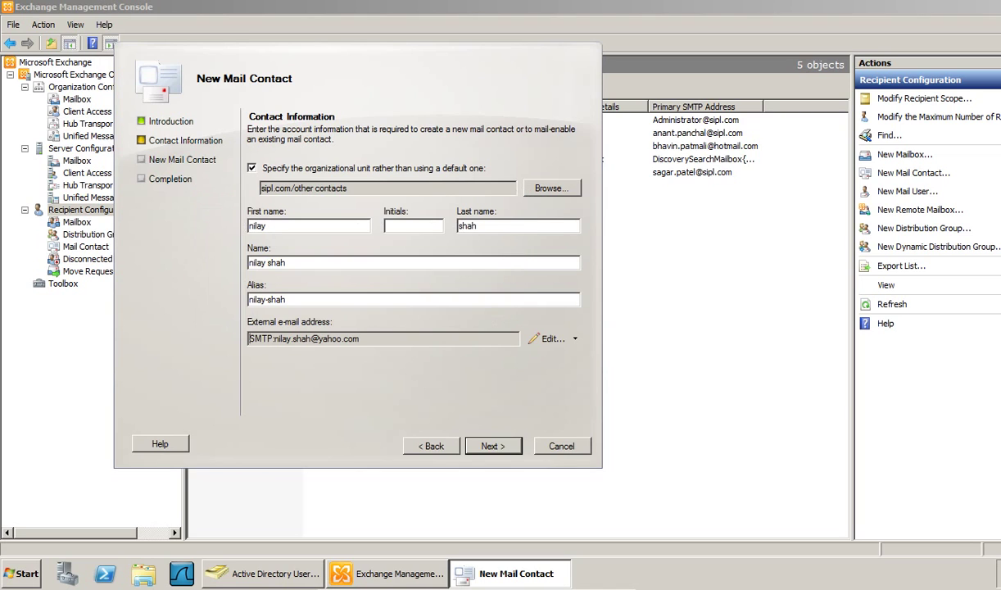
click(494, 452)
- Create the mail contact and finish the wizard, bringing the recipient list to 6 objects
click(491, 445)
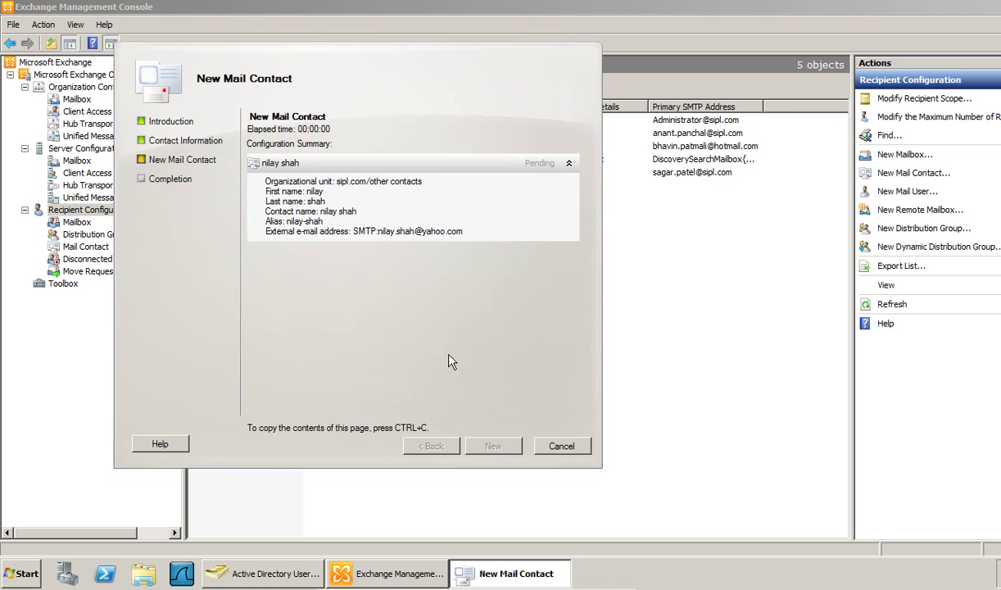
click(568, 162)
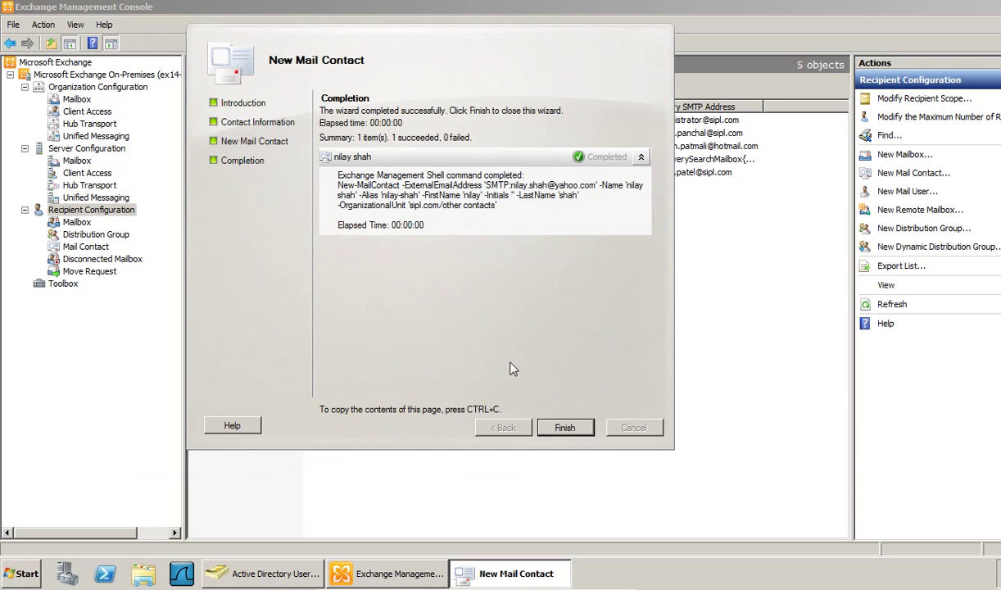
click(574, 425)
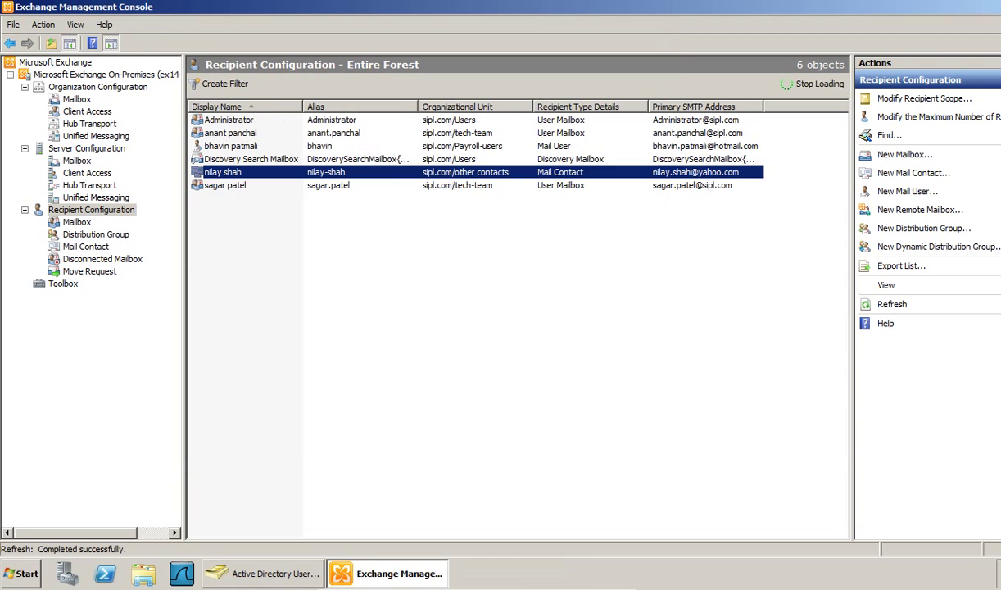
click(291, 313)
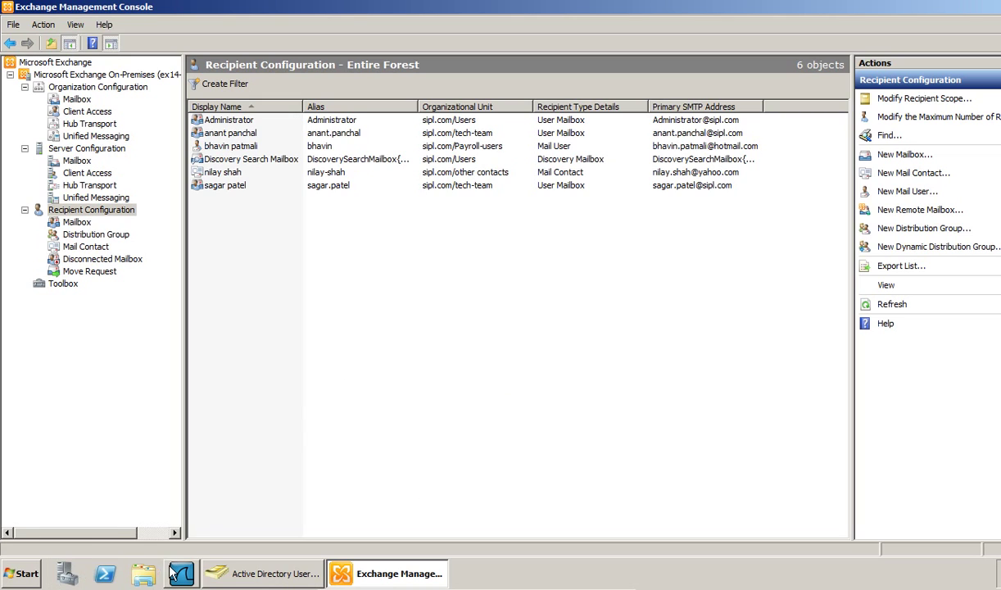
click(21, 572)
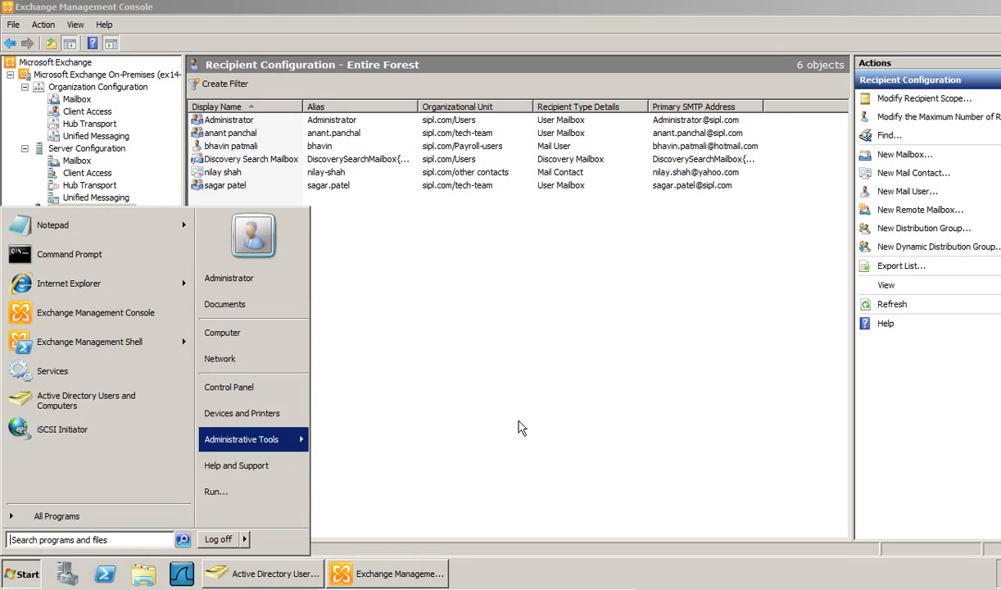
click(517, 427)
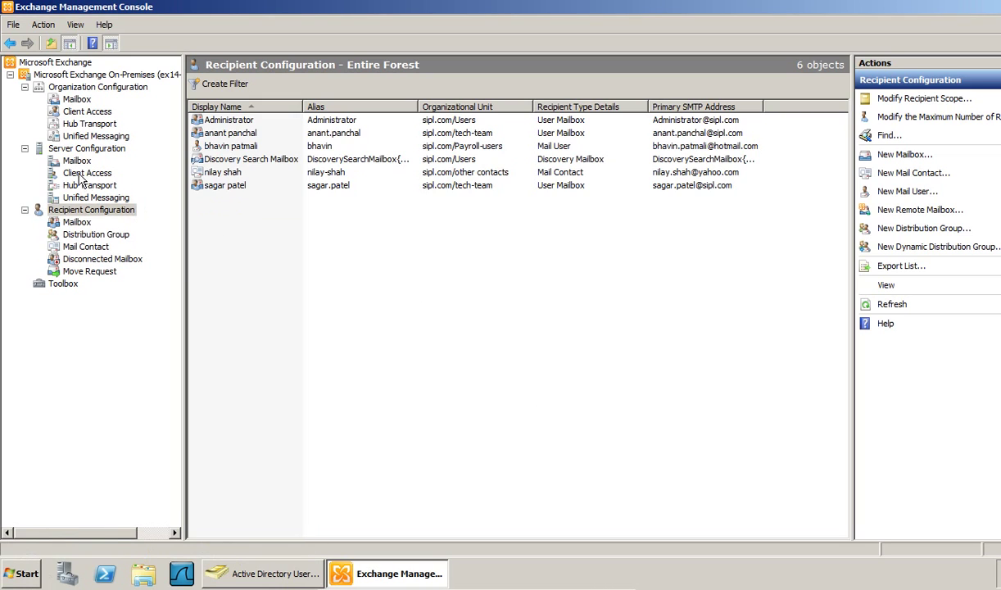
click(82, 173)
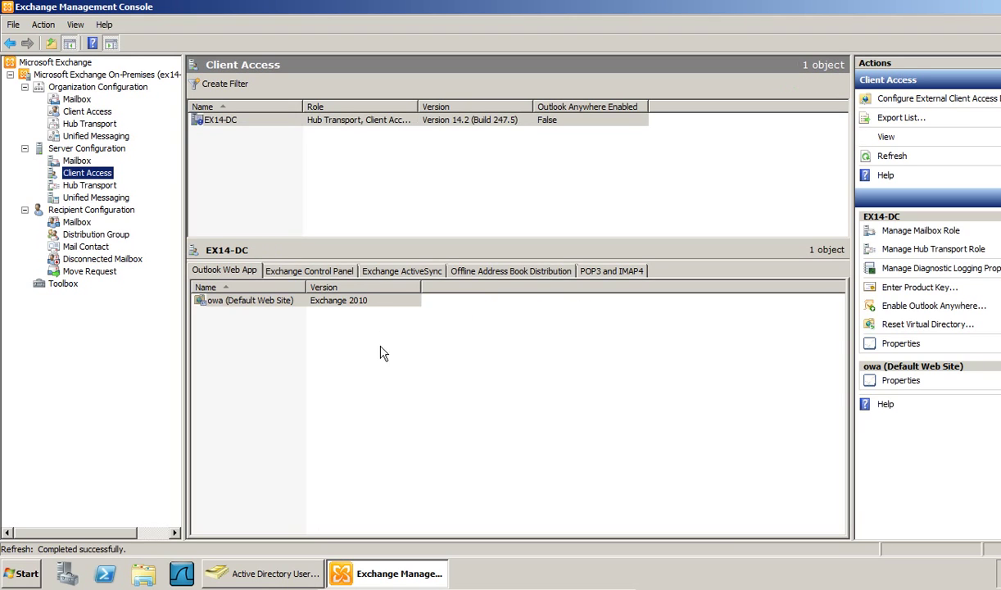
click(264, 312)
right_click(262, 310)
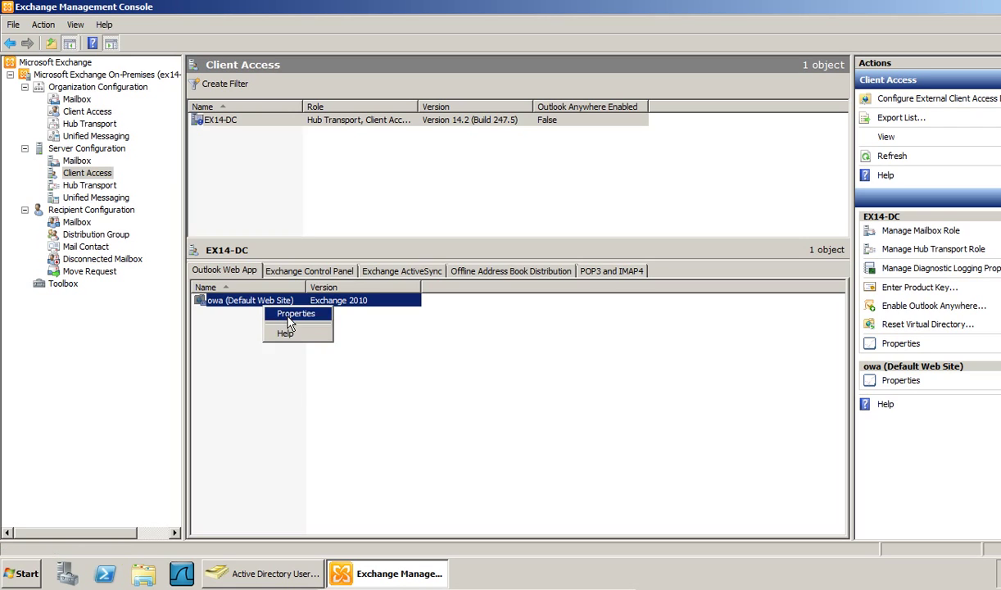
click(288, 367)
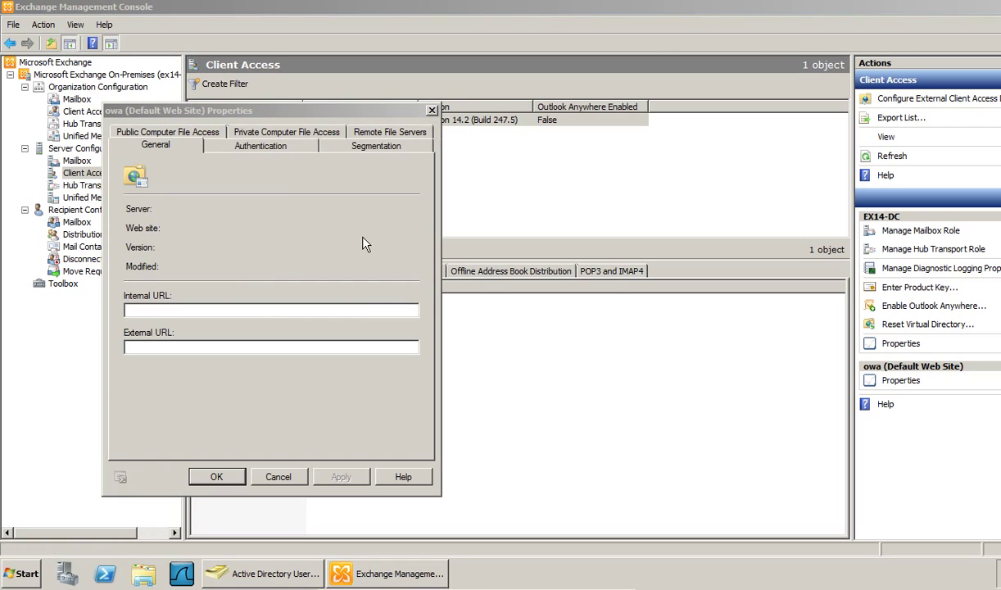
drag(240, 110, 265, 62)
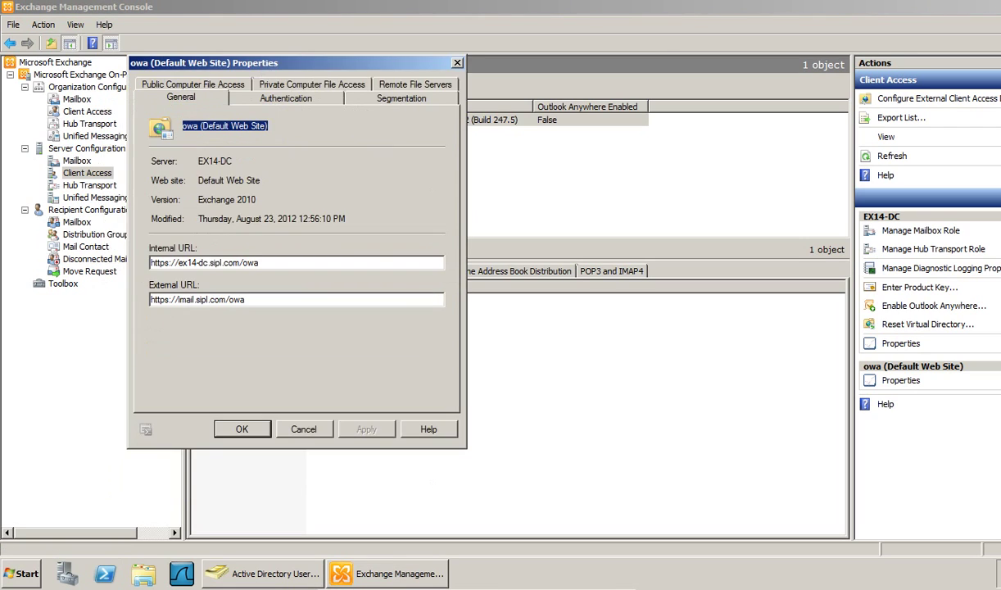
drag(263, 300, 150, 300)
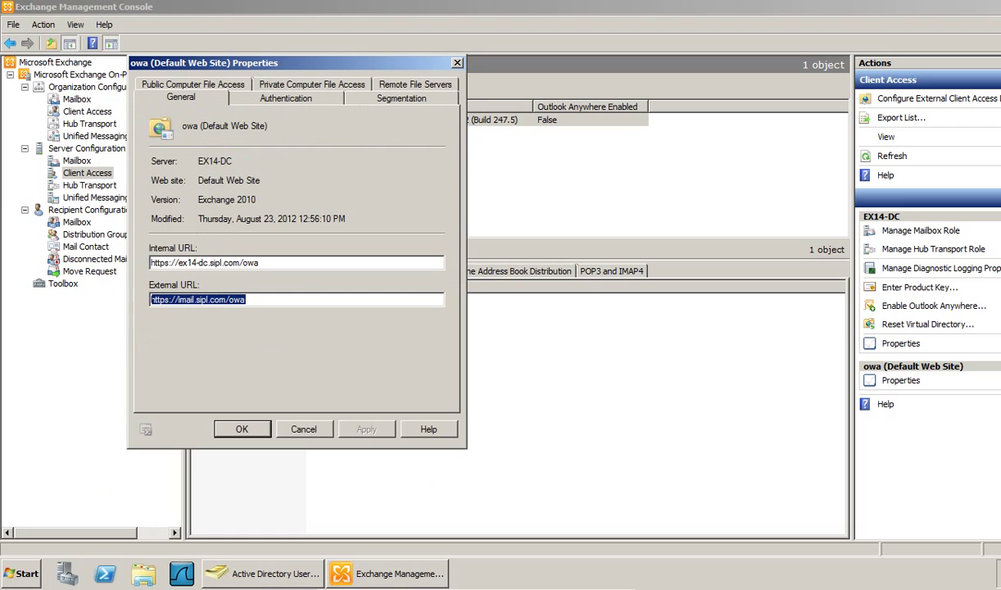
click(244, 429)
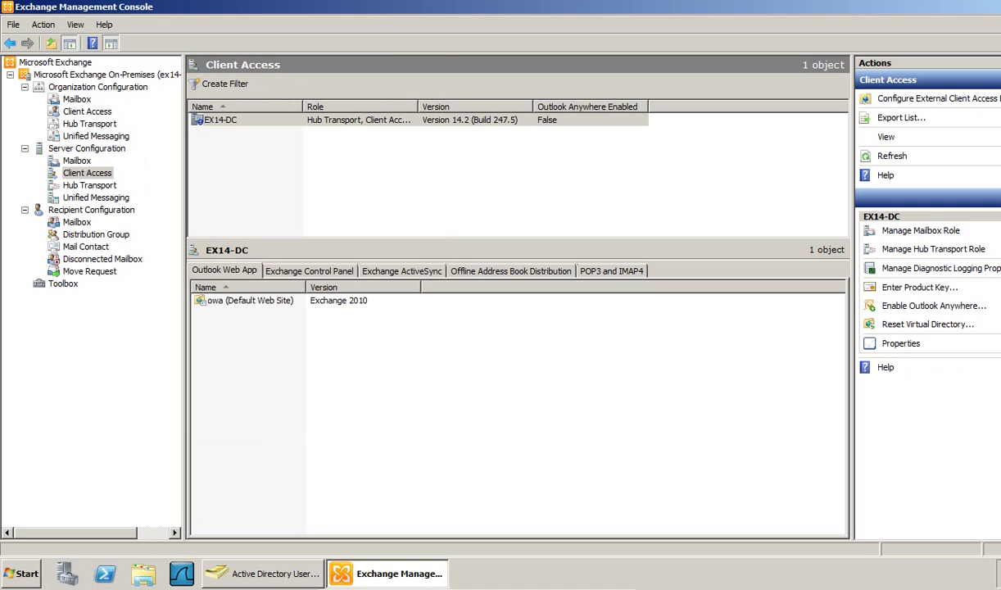
key(super)
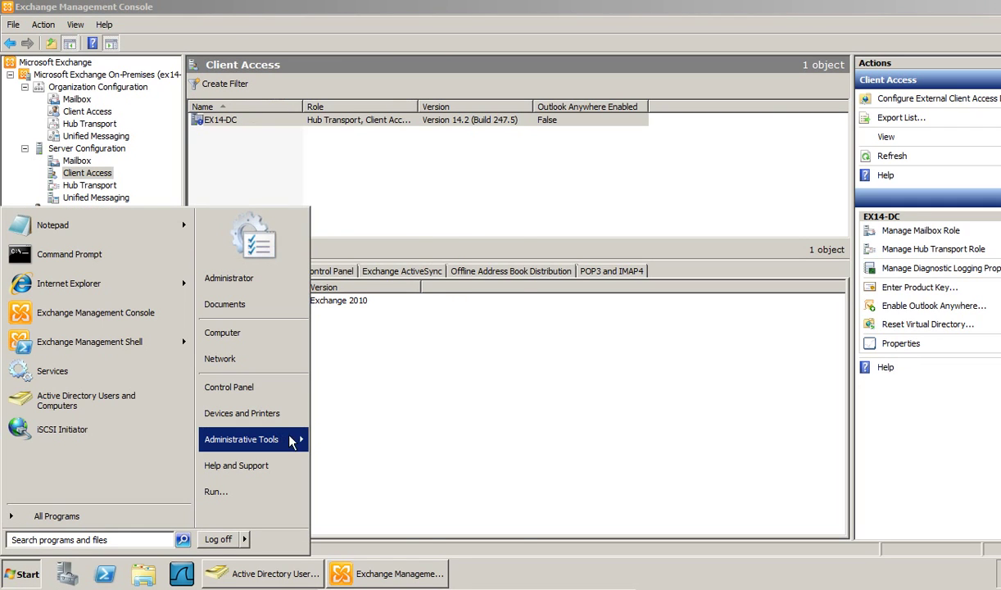
- Add an imail Host (A) record for 172.17.0.1 in the sipl.com zone, then close DNS Manager
click(279, 439)
click(335, 286)
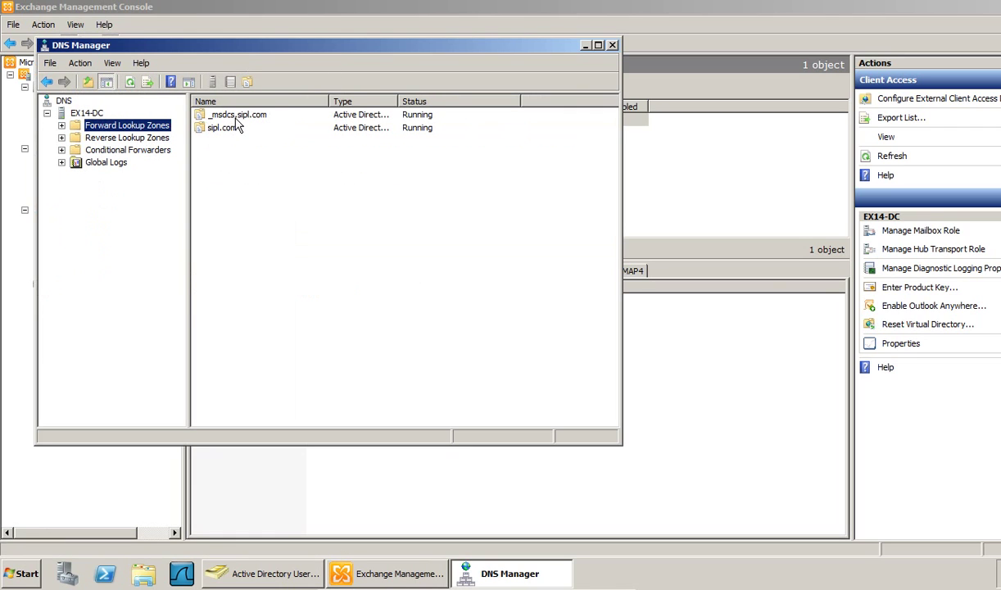
double_click(217, 127)
right_click(240, 295)
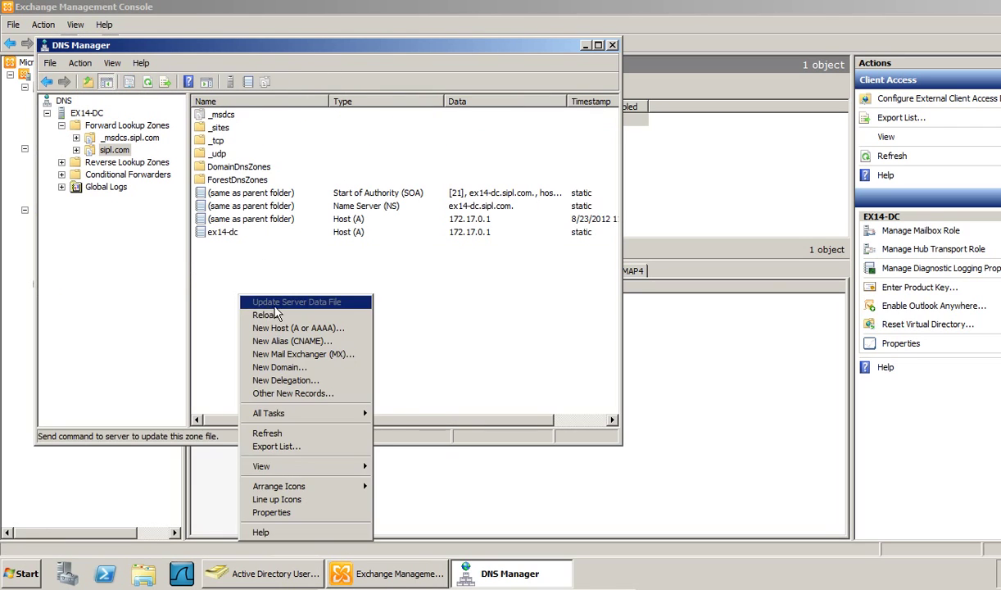
click(283, 329)
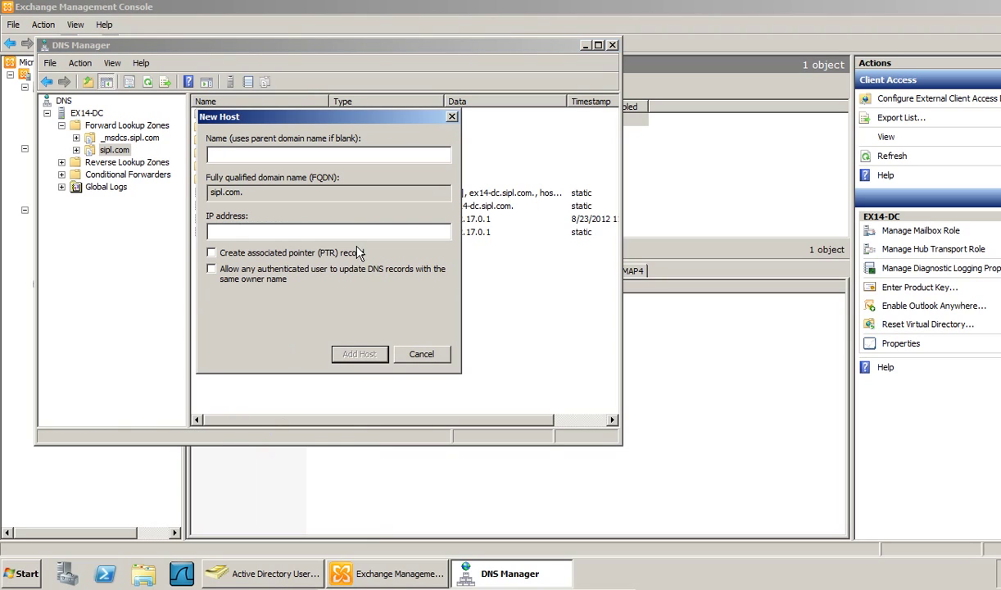
text(imail)
key(Tab)
key(Tab)
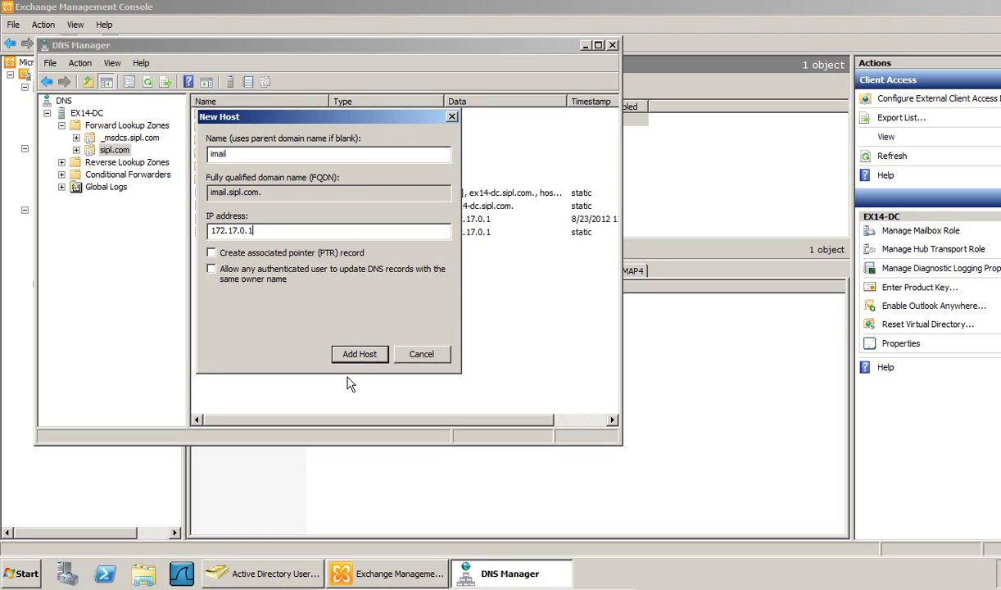
click(358, 353)
click(626, 330)
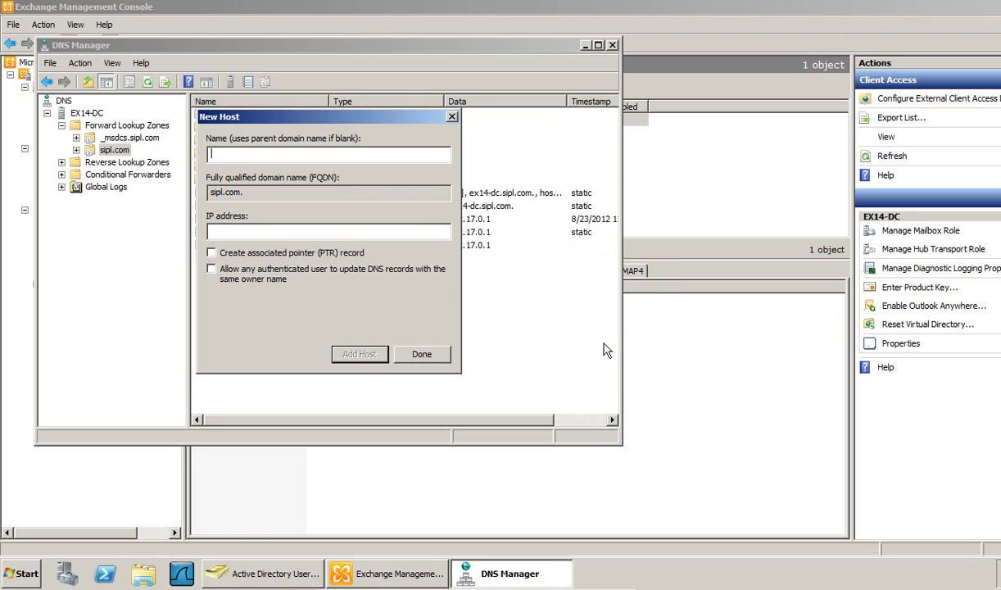
click(421, 353)
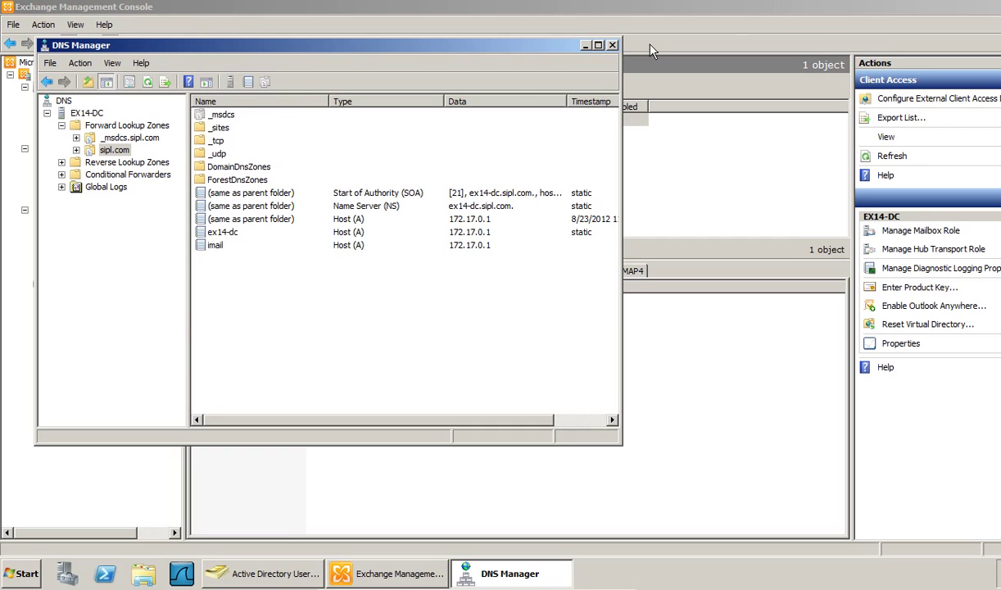
click(612, 45)
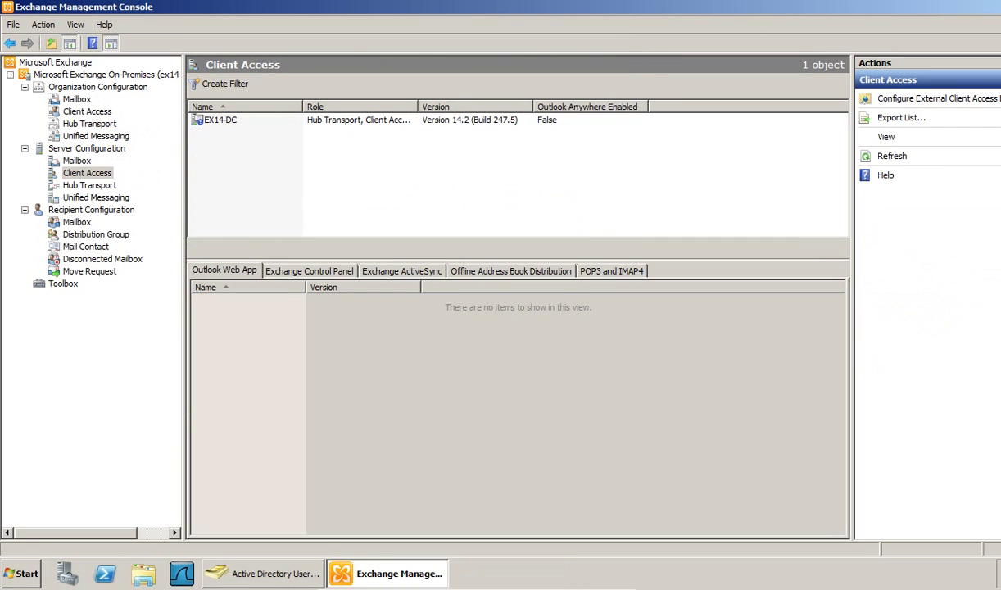
click(27, 574)
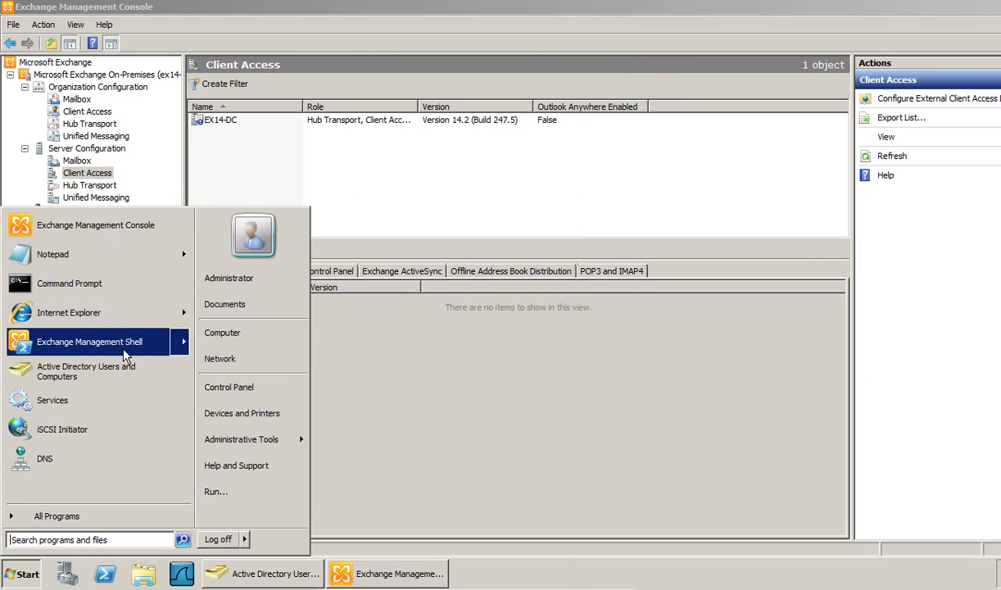
click(82, 224)
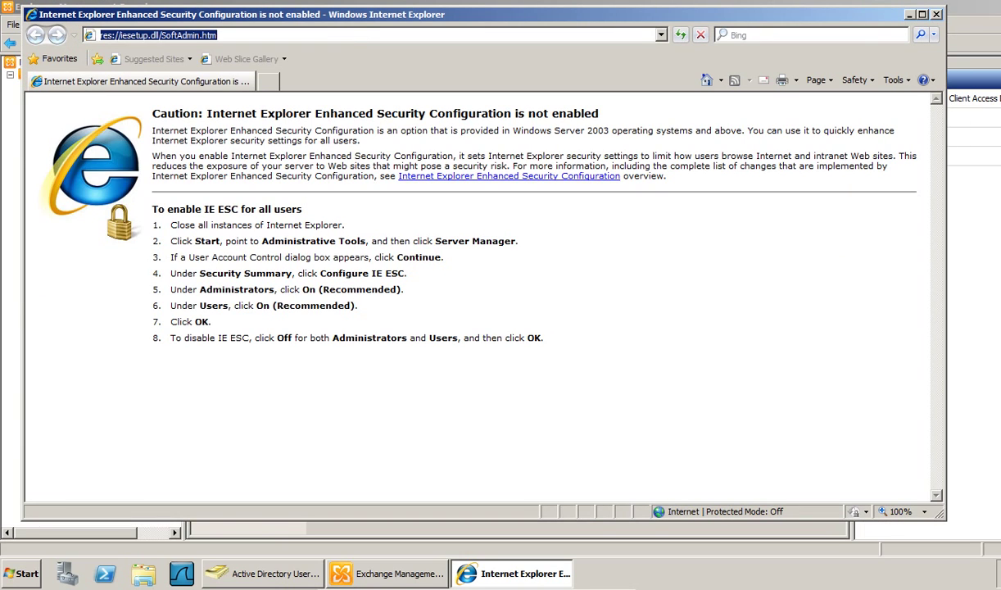
text(https:)
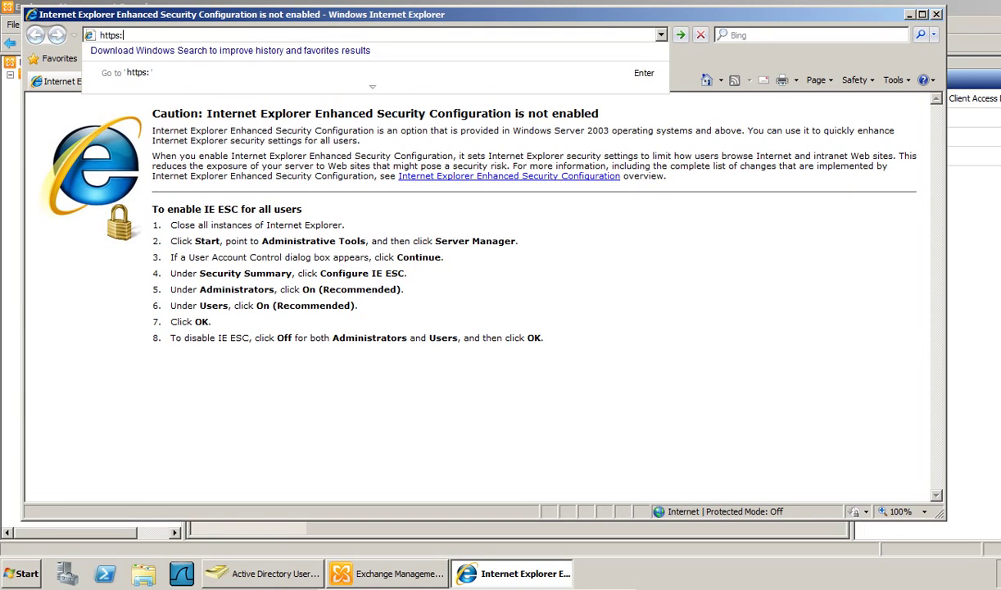
text(//mail.sipl.com/o)
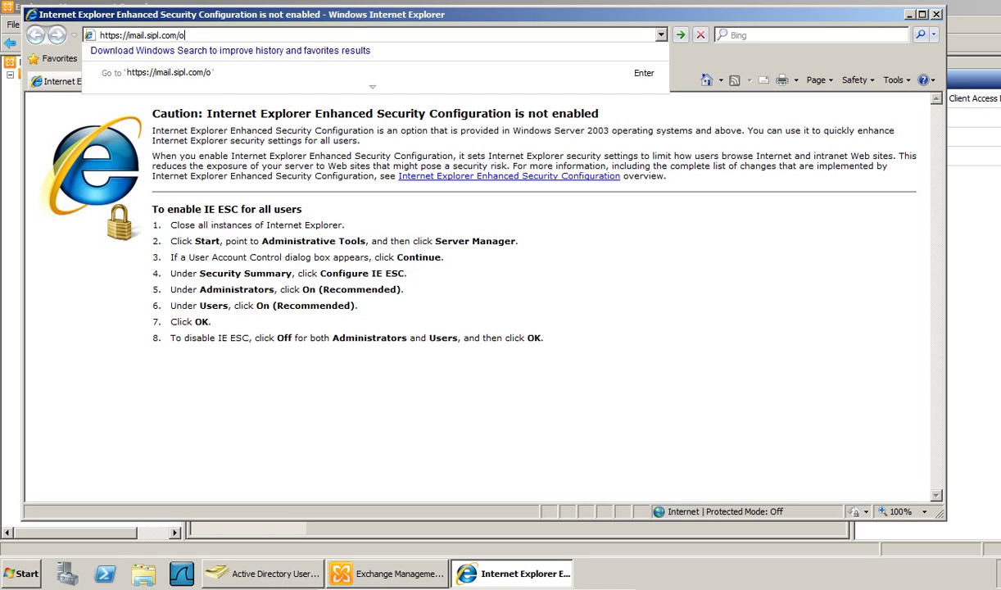
text(wa)
key(Return)
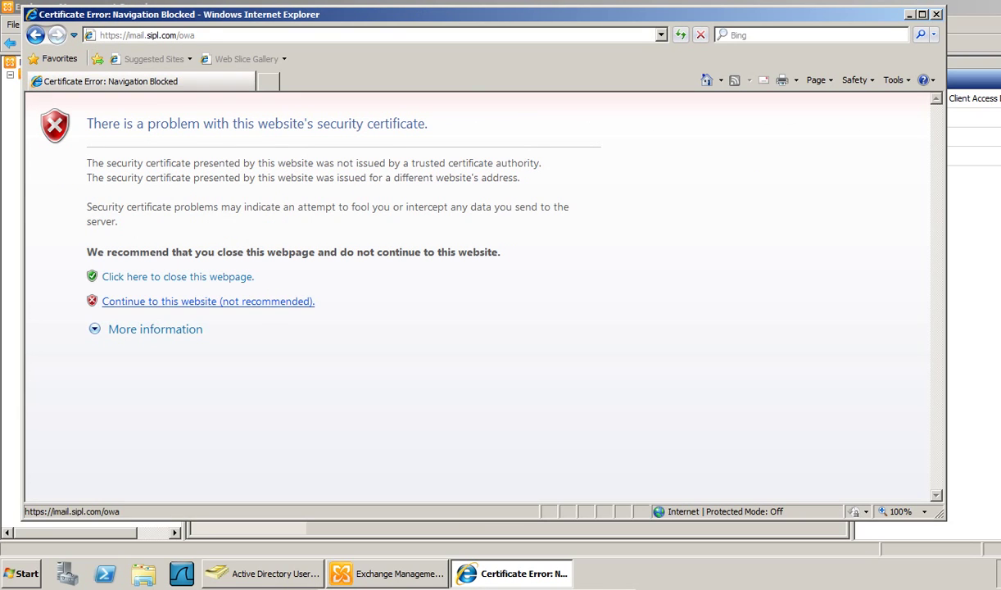
click(226, 302)
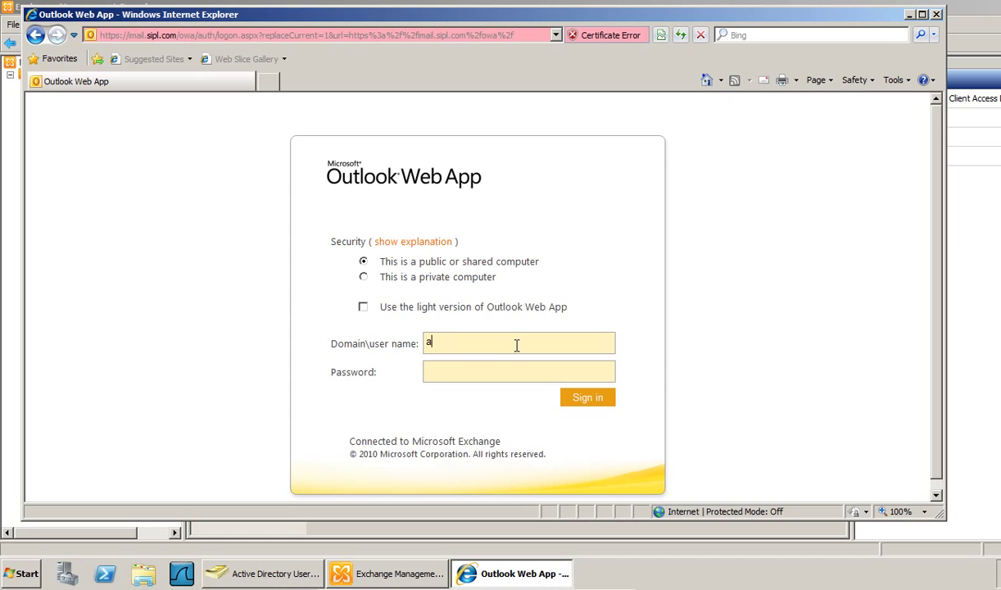
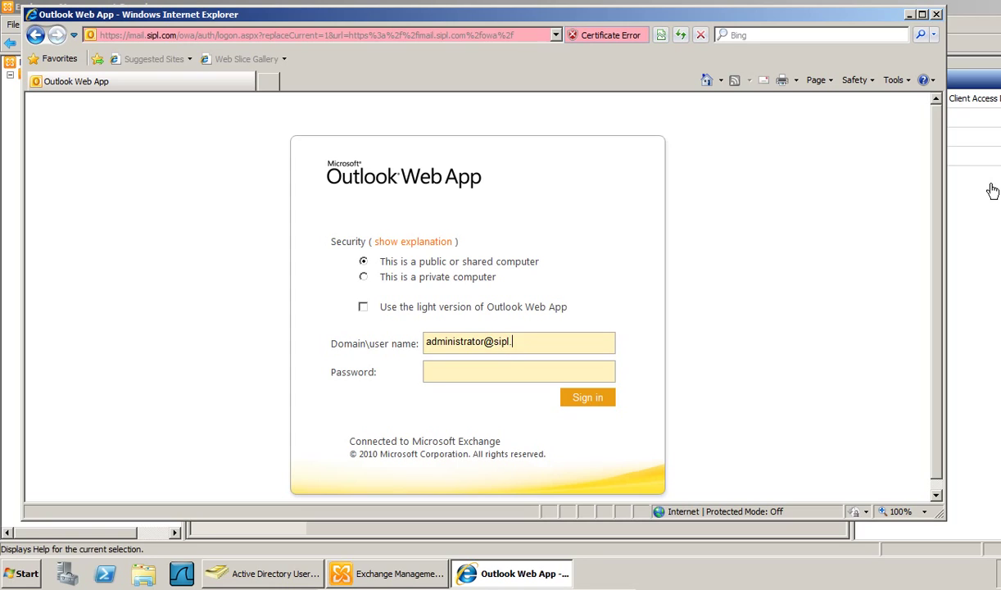
text(••••)
text(••)
key(Return)
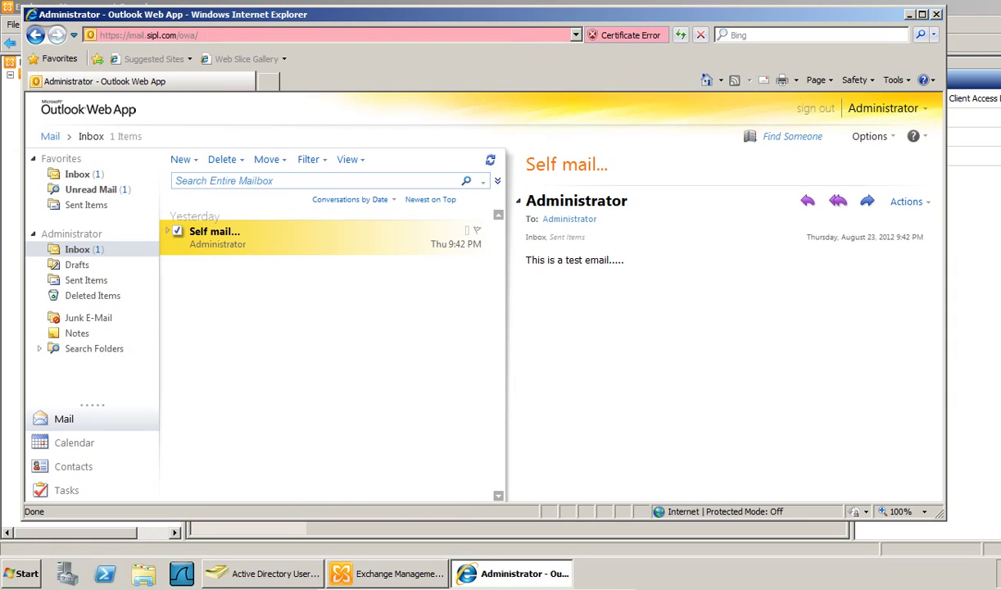
- Start a new message, adding one colleague as the To recipient and another as Cc
click(179, 159)
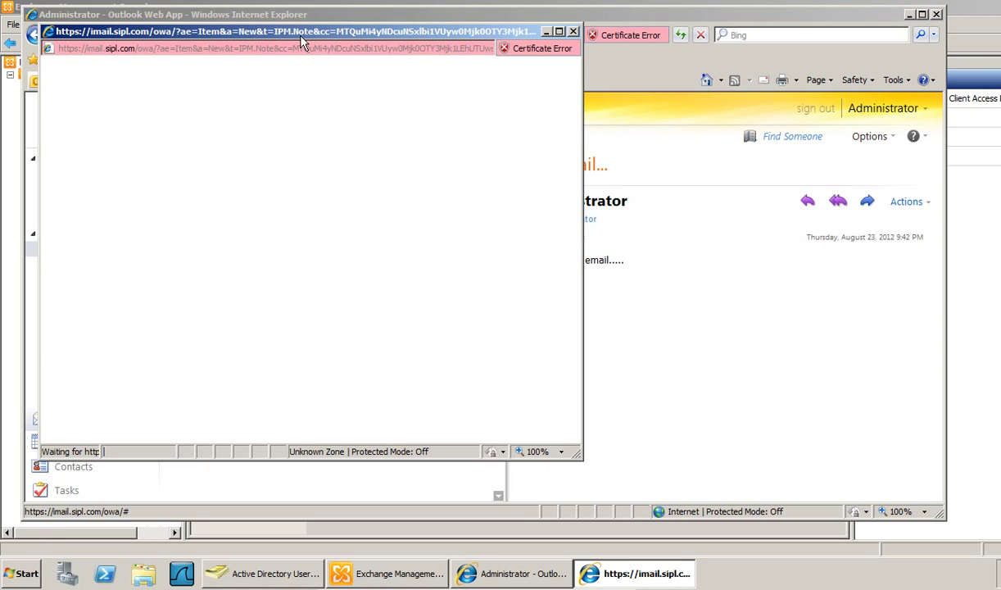
drag(288, 32, 396, 50)
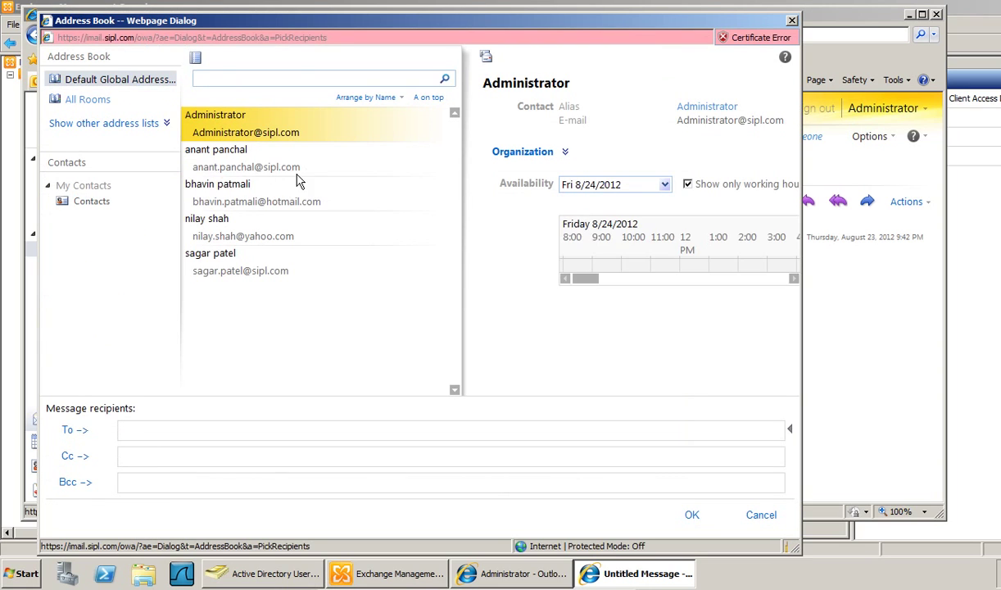
click(201, 165)
click(74, 429)
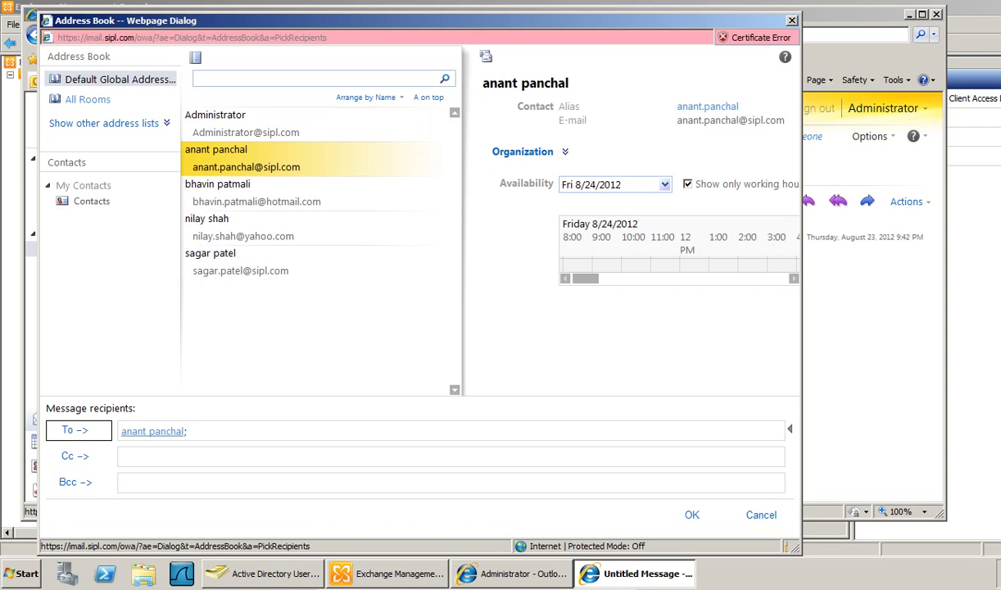
click(210, 180)
click(208, 226)
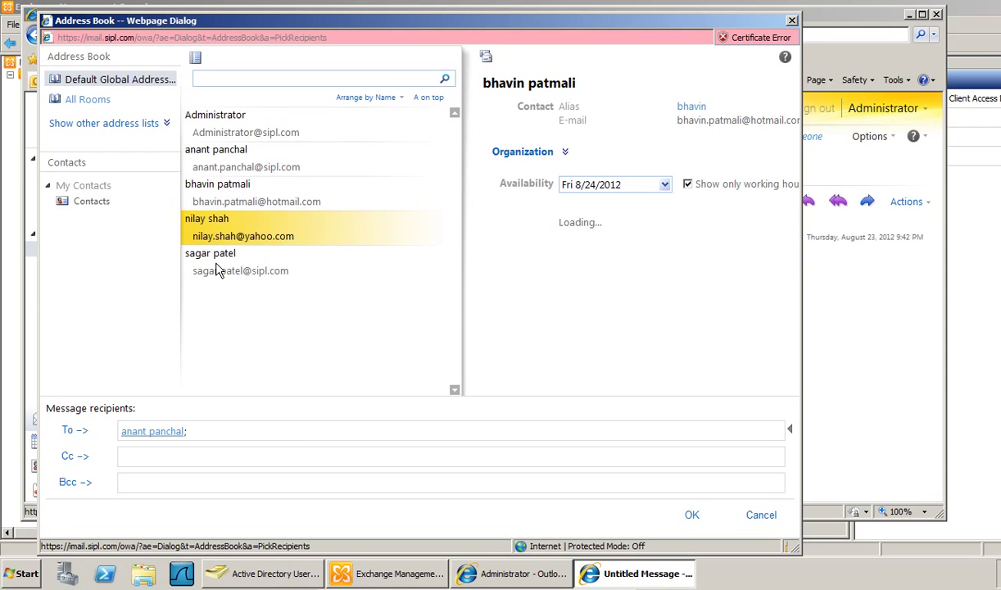
click(206, 252)
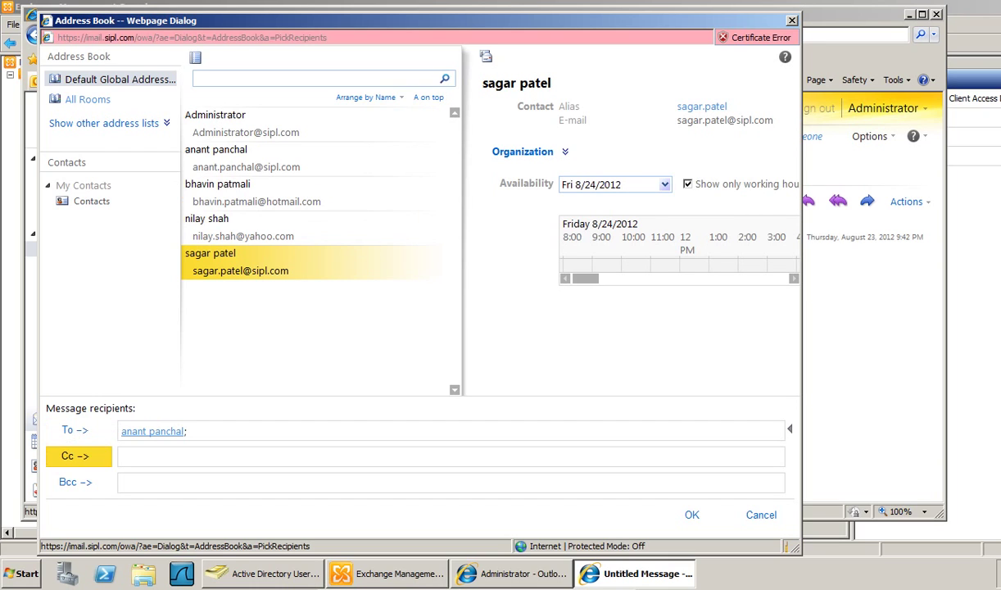
click(78, 457)
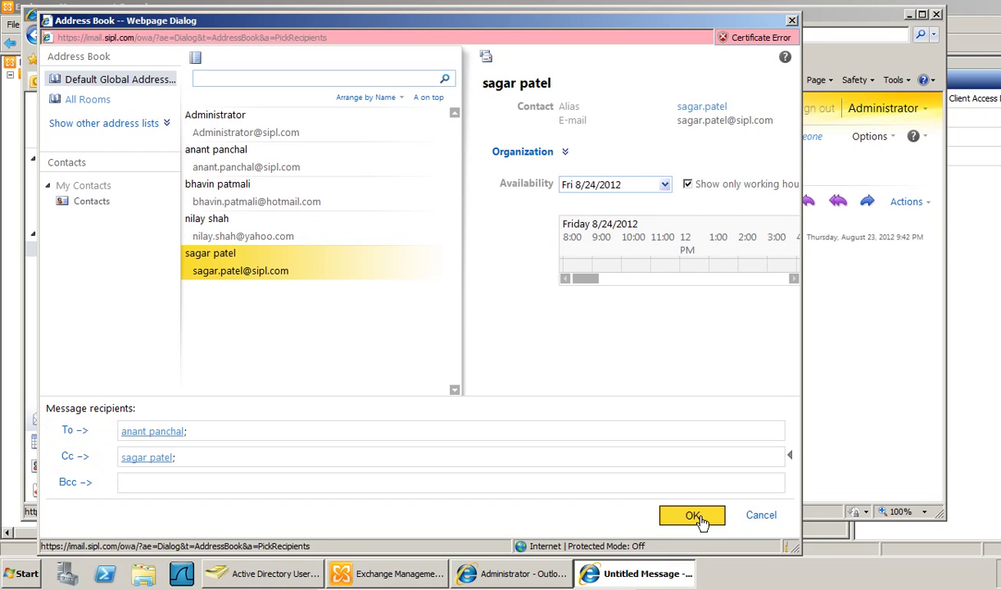
click(696, 514)
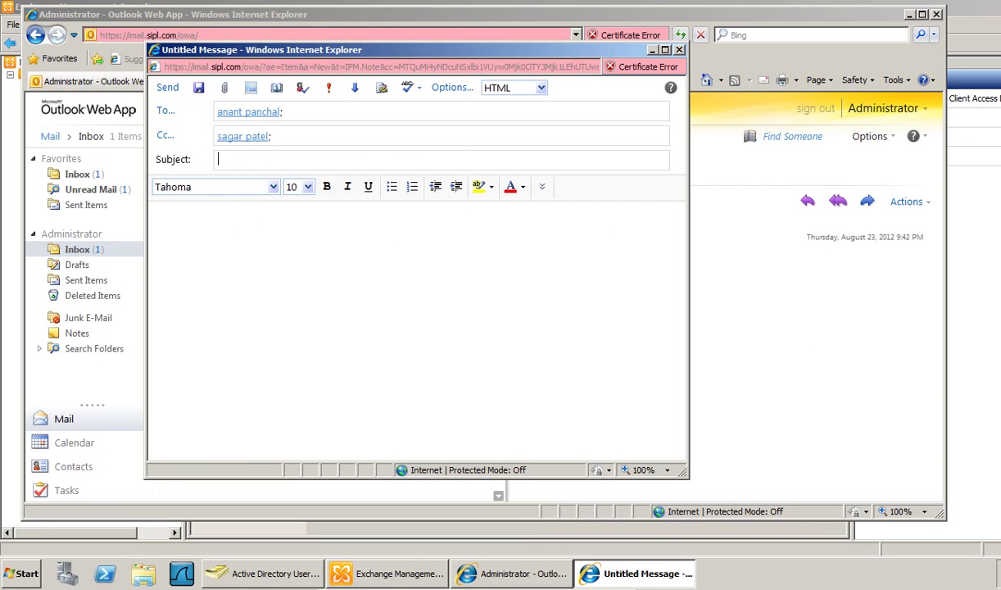
- Send the message with subject 'Test mail...' and a one-line test body from administrator
text(Tes)
text(t )
text(ma)
text(ail from )
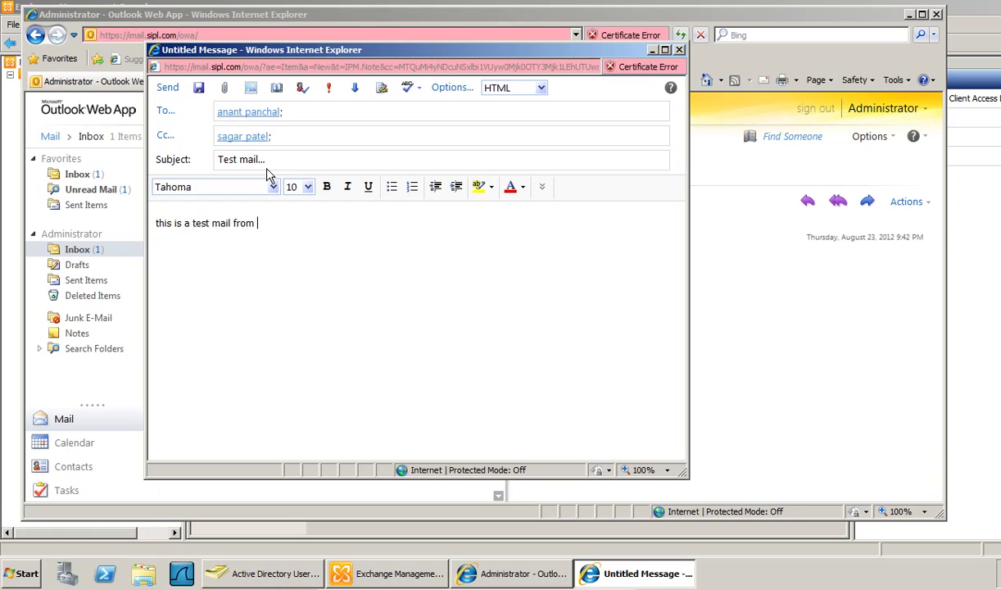
text(administrator.....)
click(167, 88)
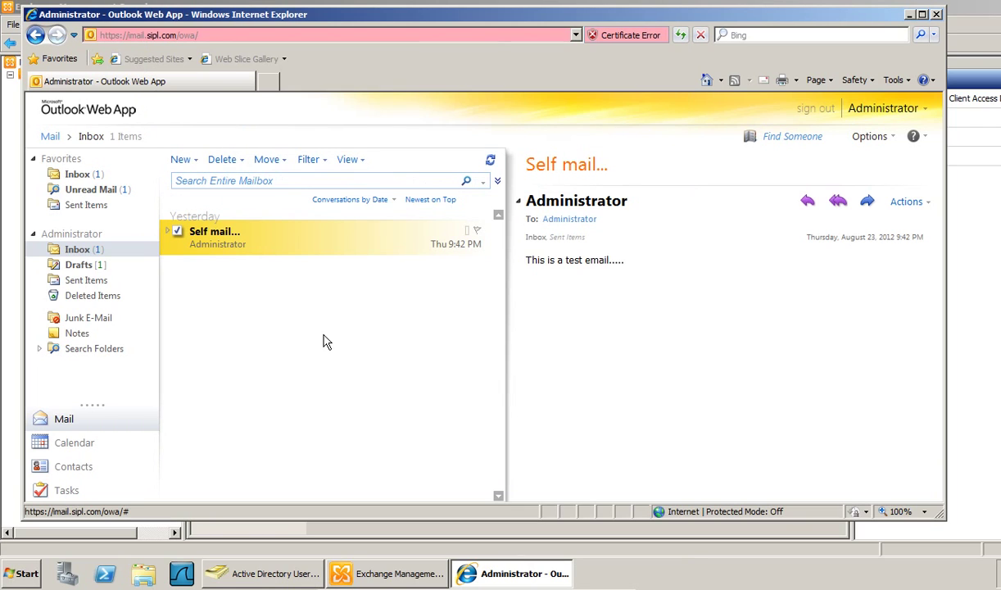
- Confirm the test mail is in Sent Items, then sign out of the administrator mailbox
click(89, 273)
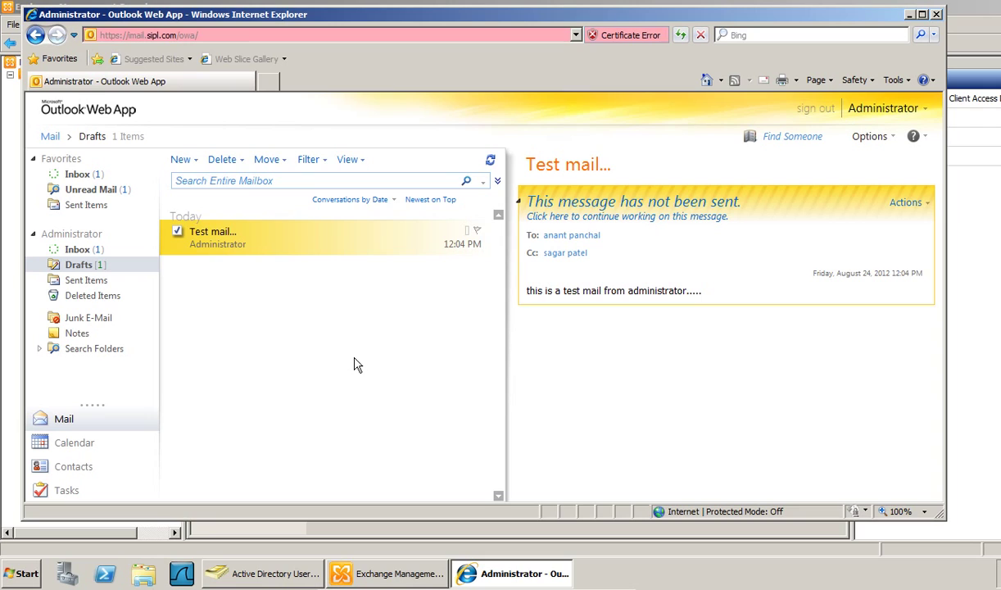
click(96, 252)
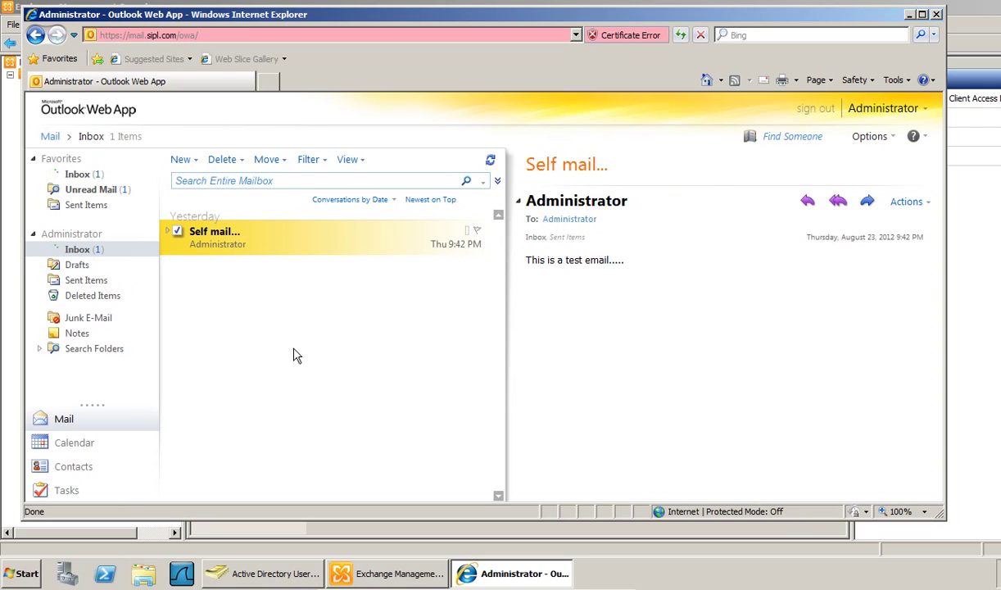
click(72, 283)
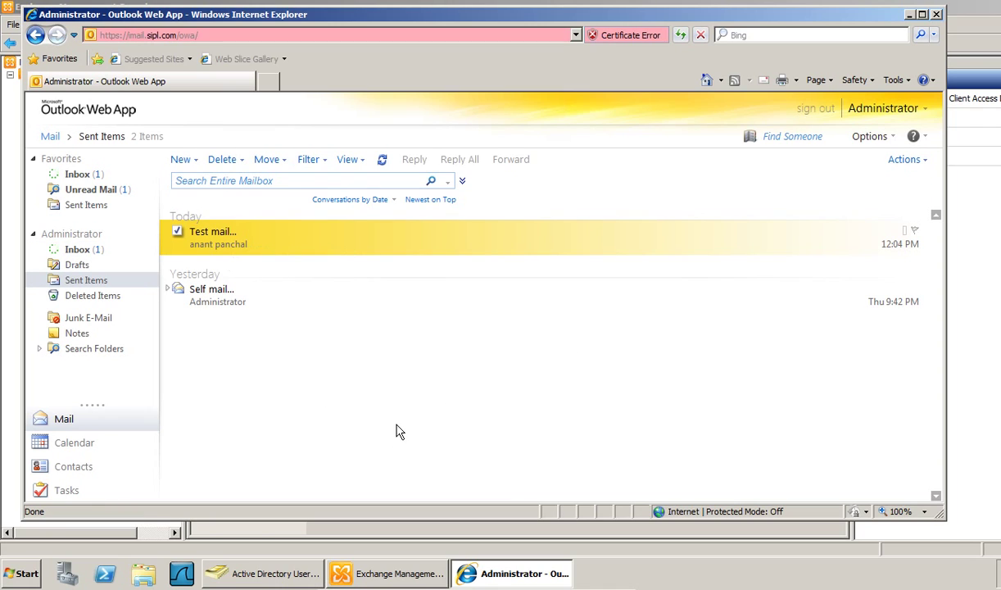
click(807, 111)
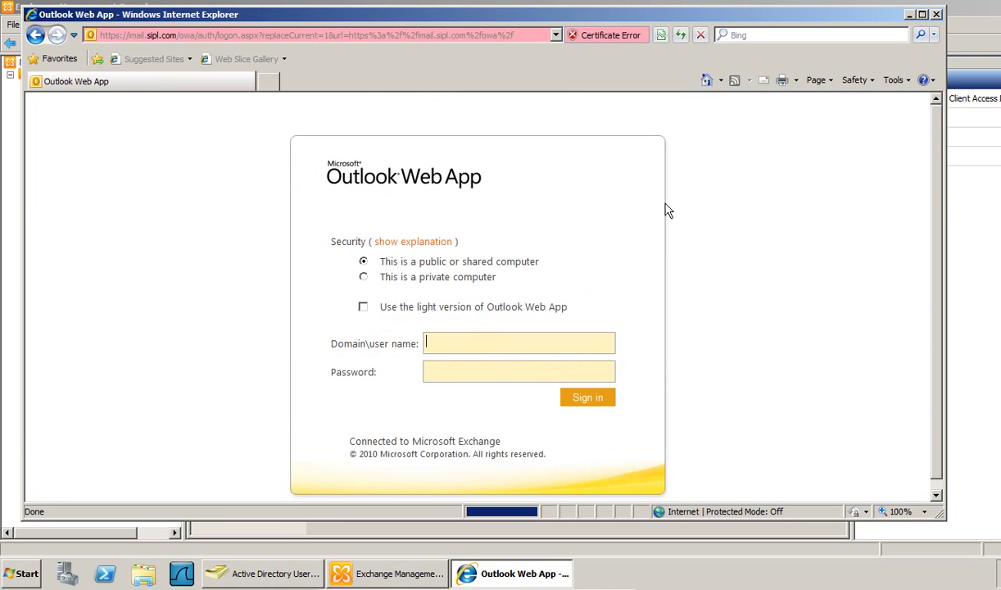
- Sign in as the recipient user and accept the default language and time zone
click(480, 345)
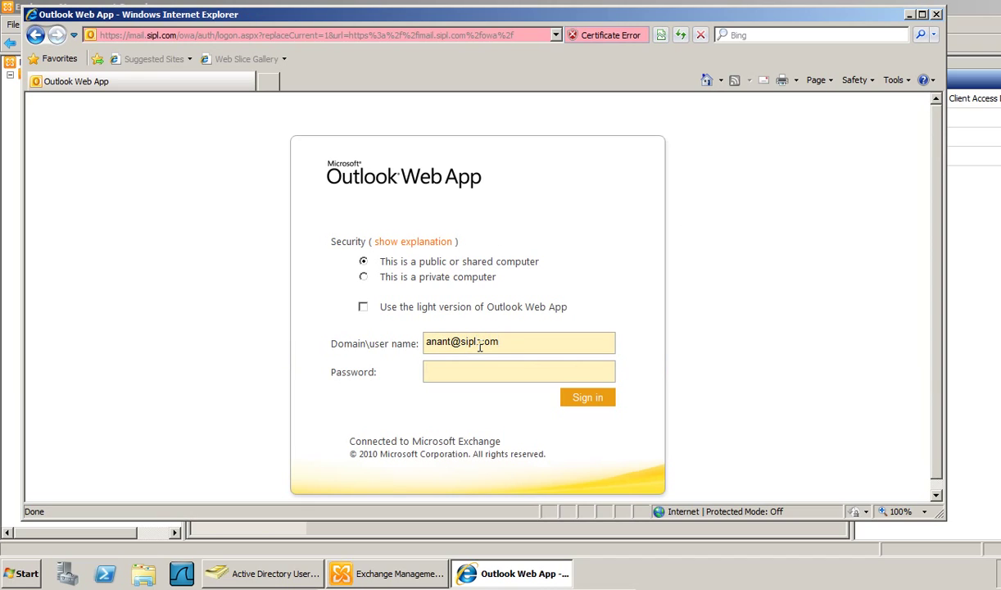
text(••)
key(Return)
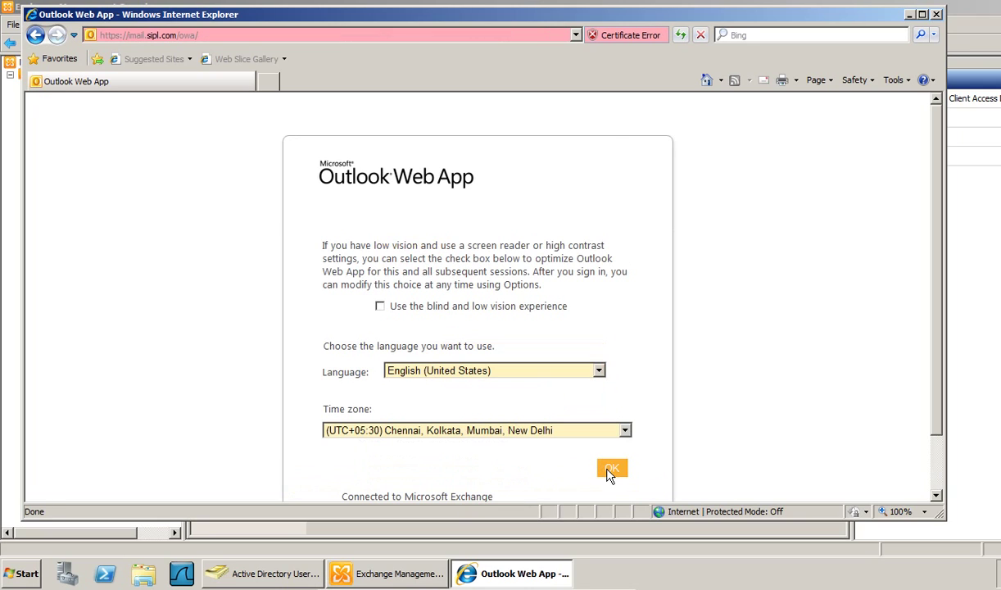
click(610, 467)
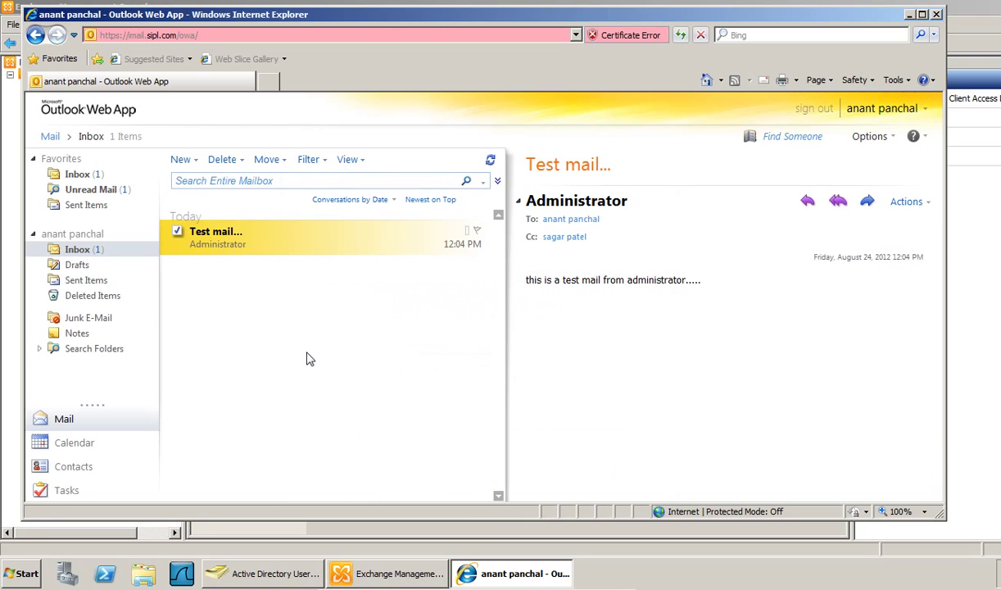
- Read the received Test mail... in the inbox, then sign out and close the browser
triple_click(770, 250)
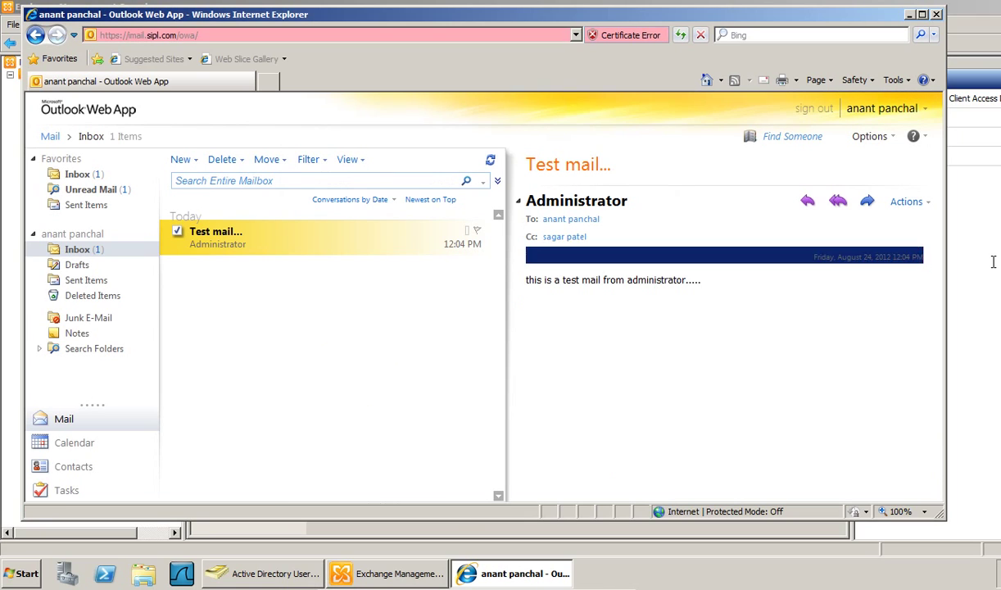
click(638, 337)
drag(542, 280, 560, 280)
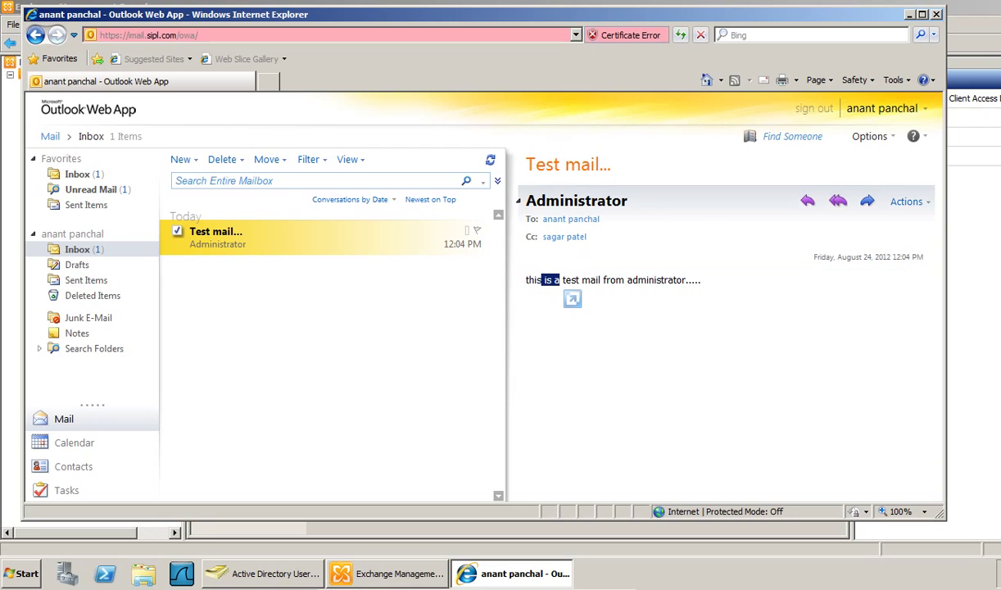
click(525, 267)
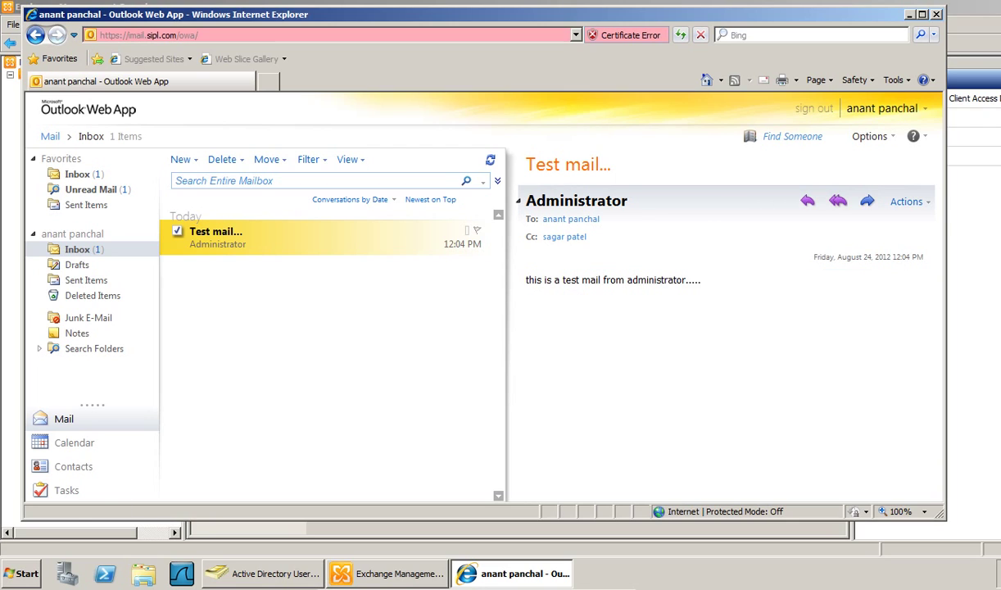
click(813, 108)
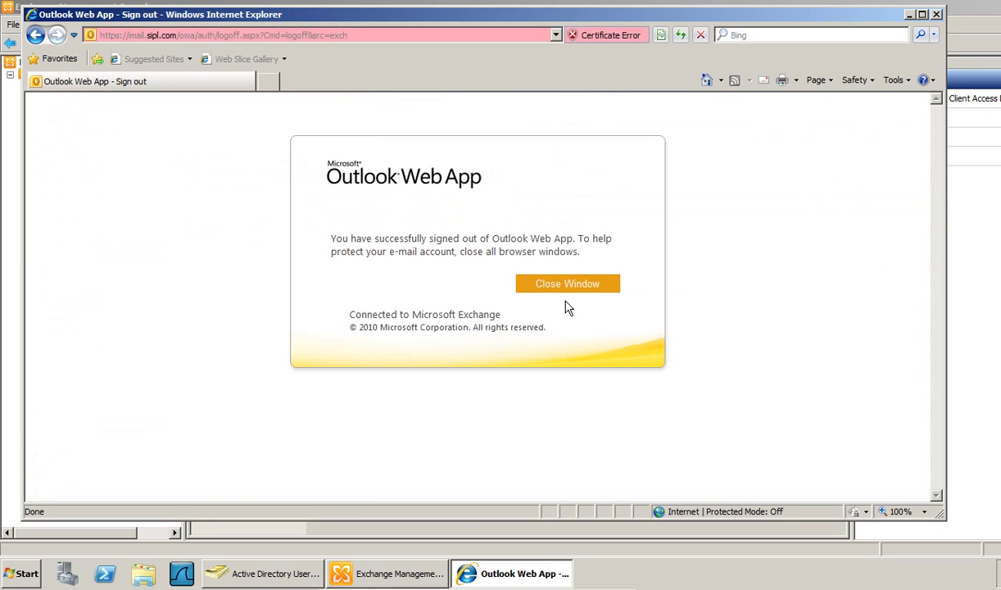
click(562, 288)
- Close the browser and go to Organization Configuration > Hub Transport
click(560, 336)
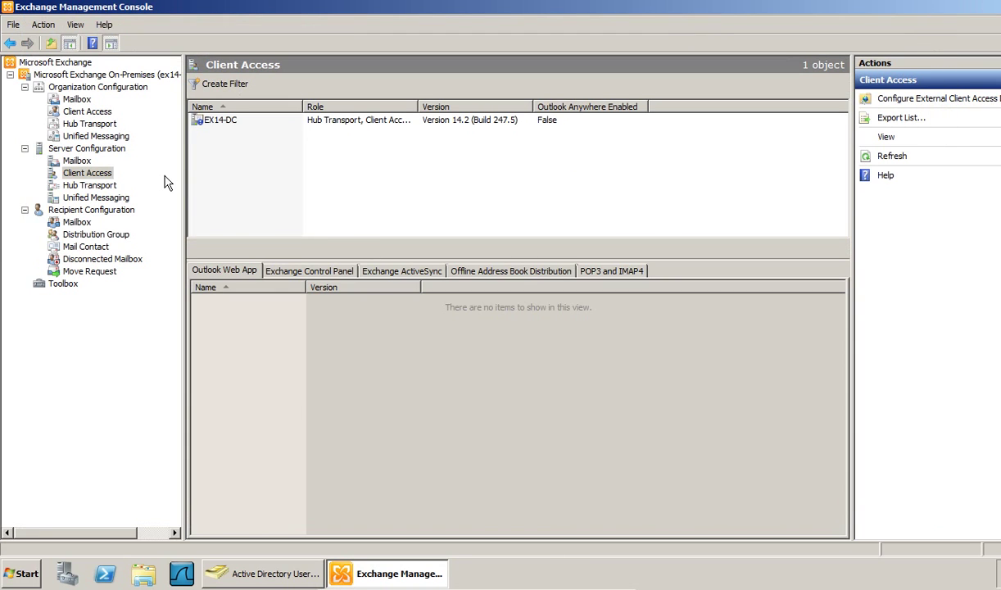
click(72, 211)
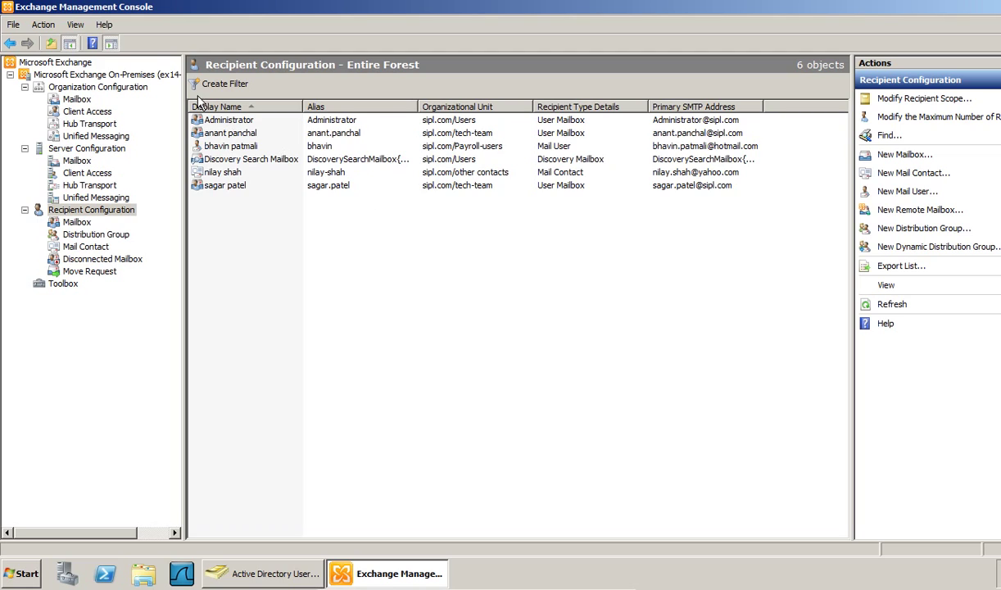
click(82, 125)
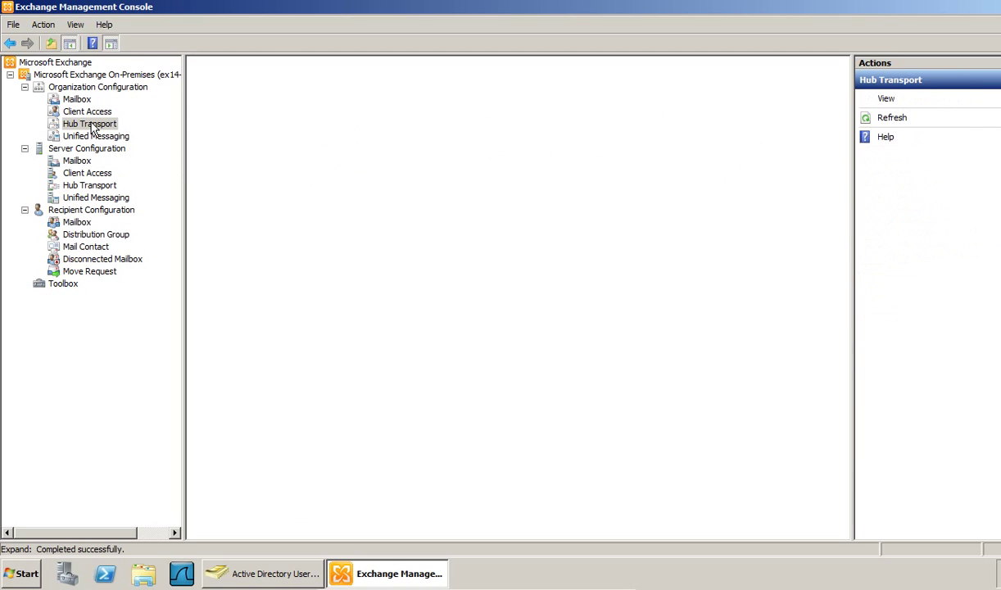
click(90, 127)
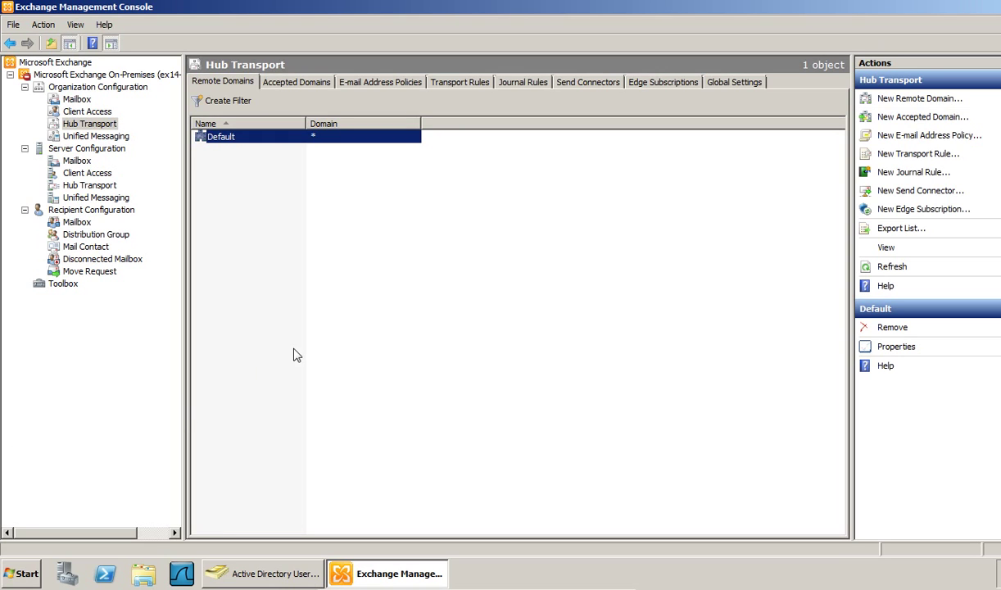
- Start a new e-mail address policy from the E-mail Address Policies list
click(426, 131)
click(402, 85)
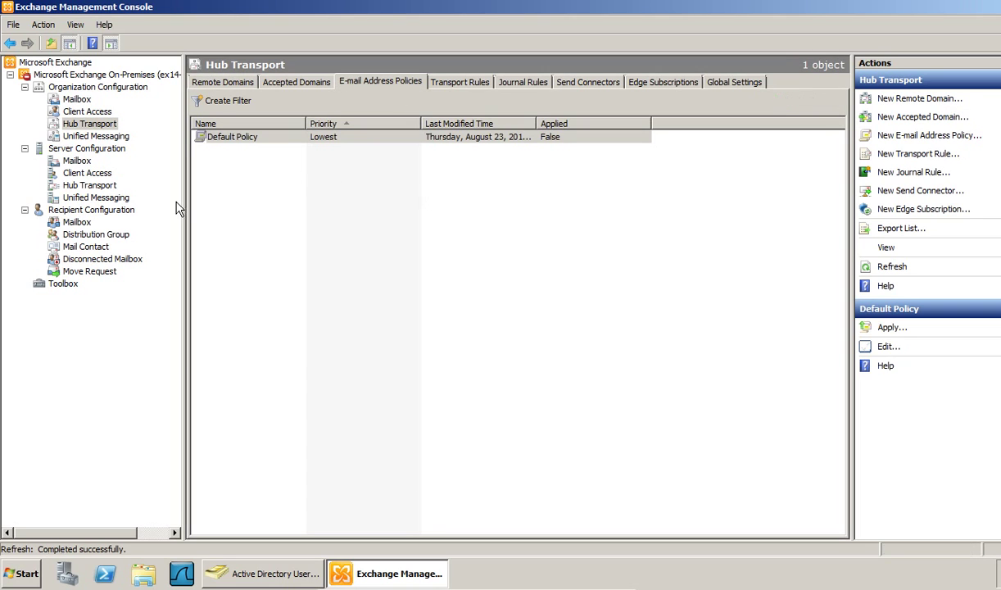
right_click(286, 204)
click(443, 327)
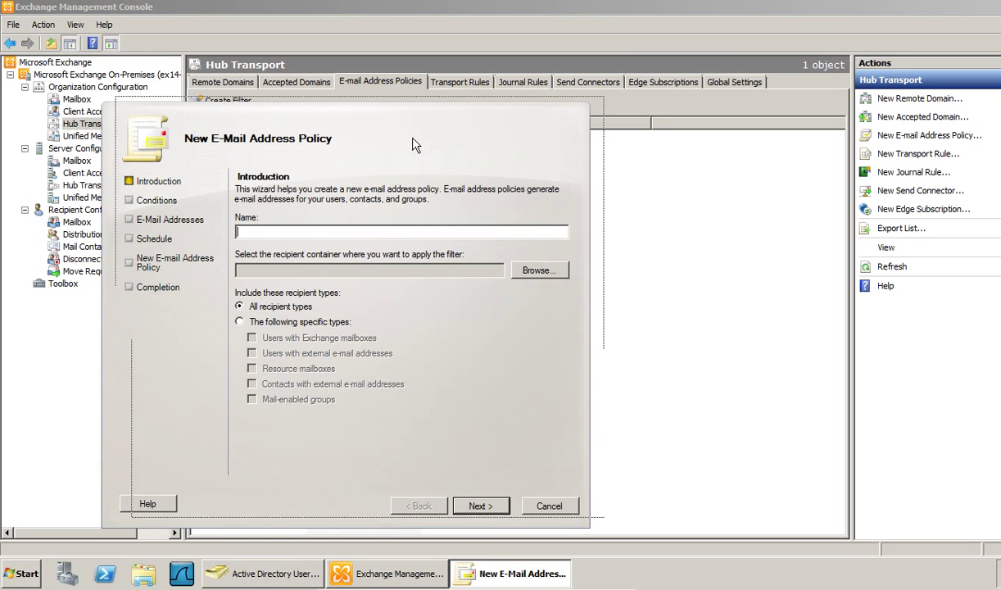
- Set the new policy's recipient container to the tech-team organizational unit
drag(411, 145, 475, 115)
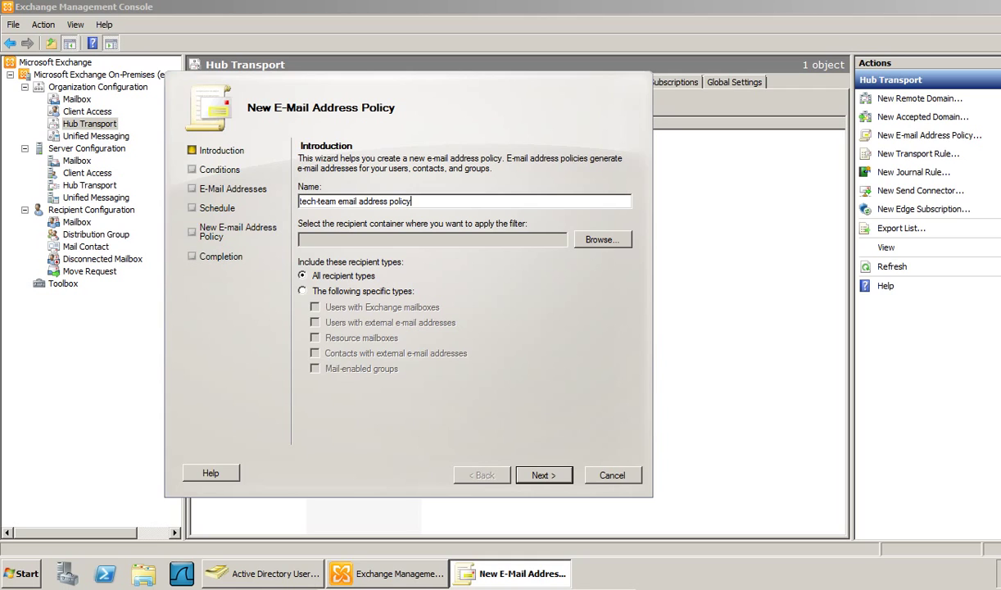
click(593, 239)
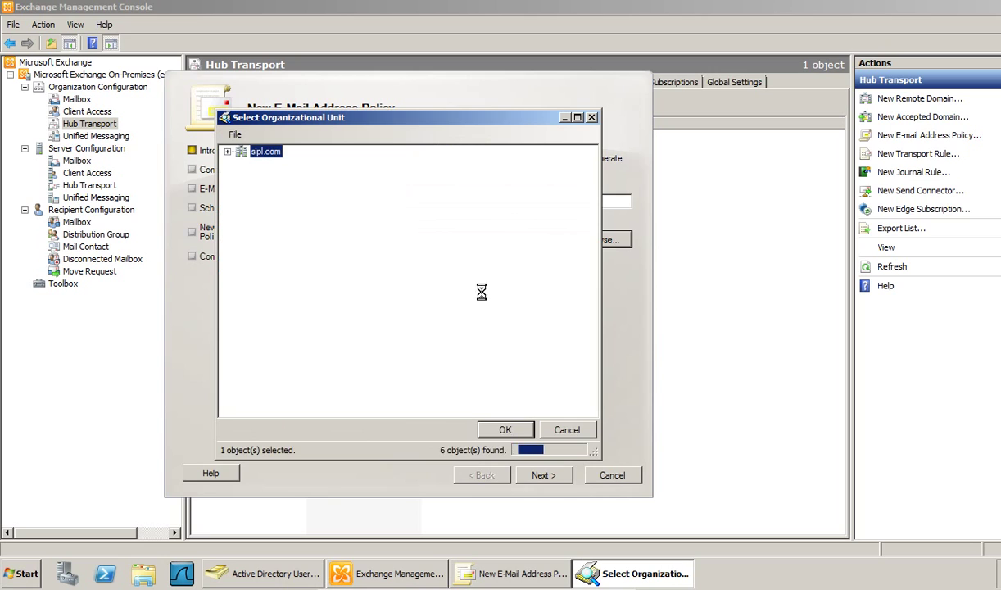
click(280, 201)
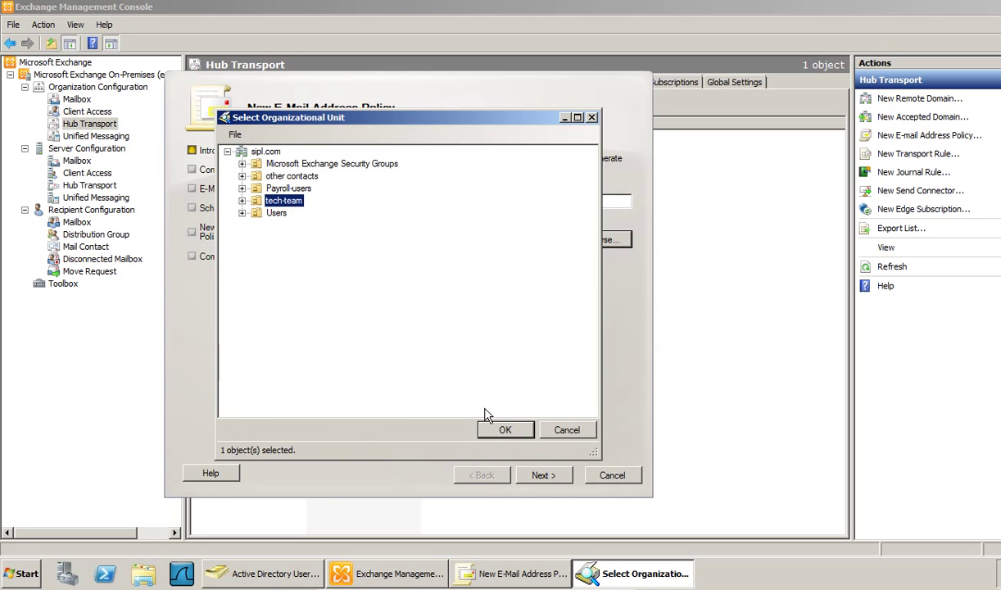
click(506, 430)
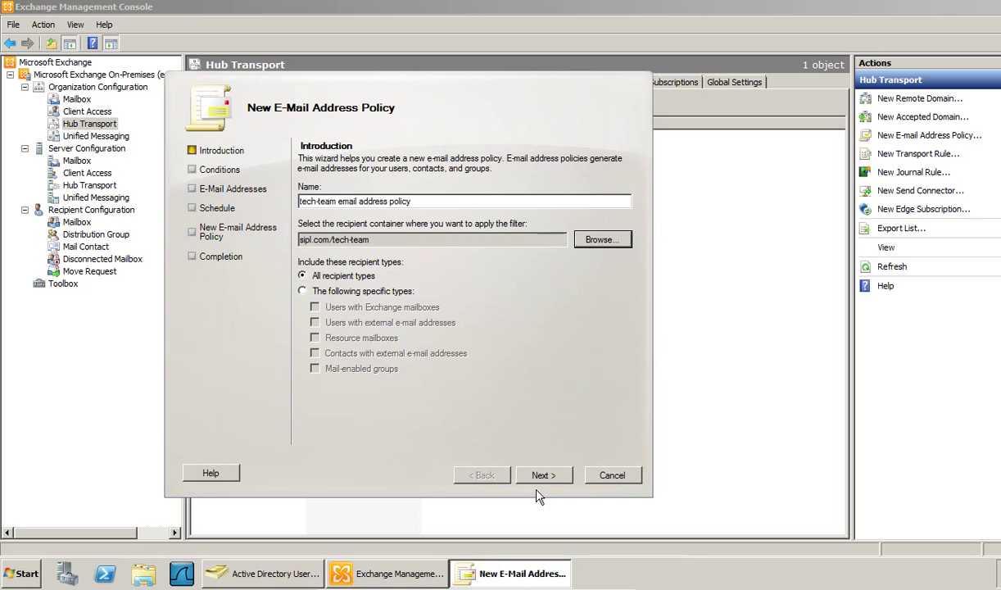
- Limit the policy to Exchange mailboxes, resource mailboxes and mail-enabled groups
click(308, 294)
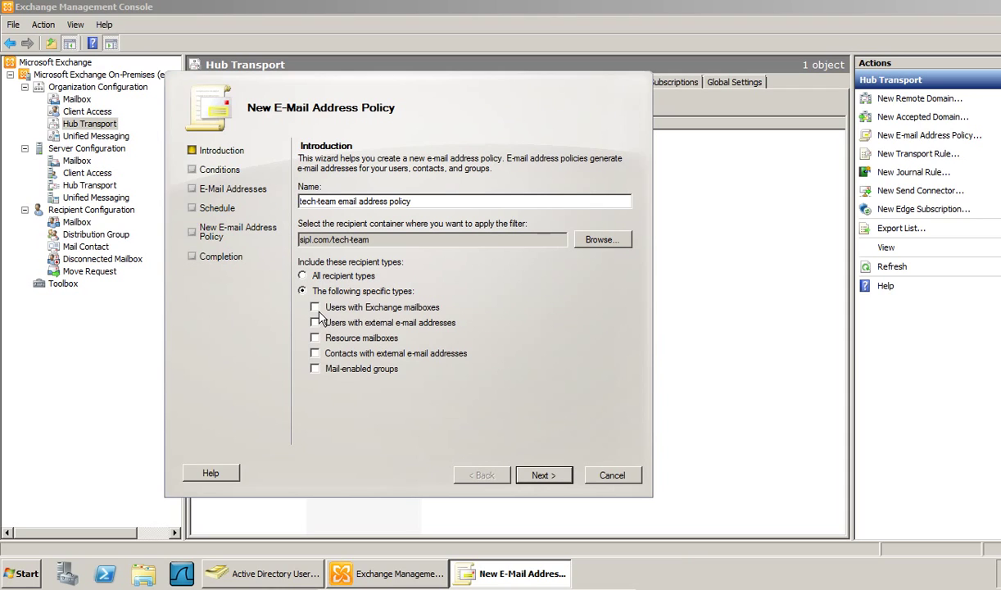
click(315, 308)
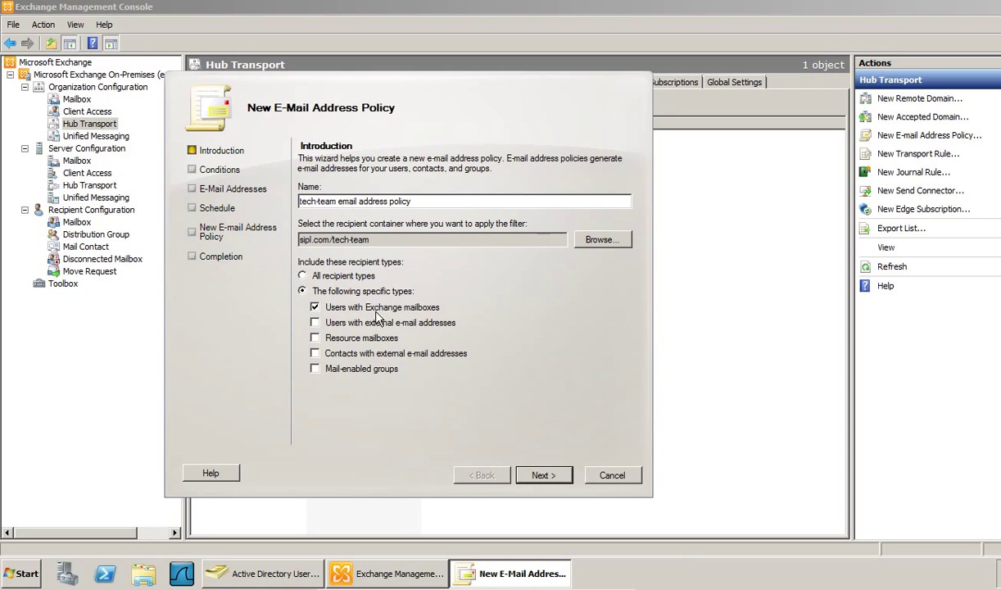
click(315, 339)
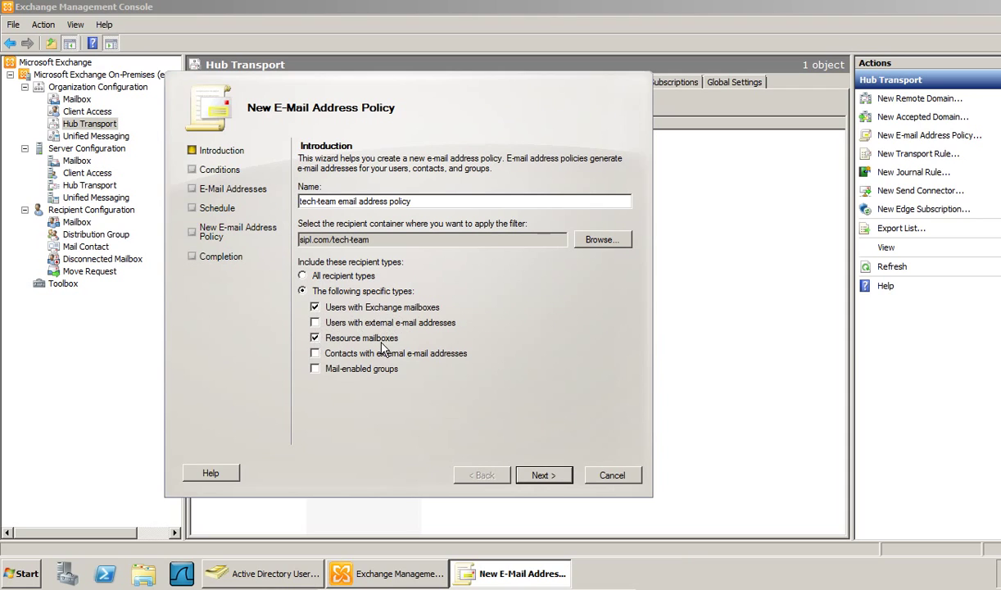
click(315, 369)
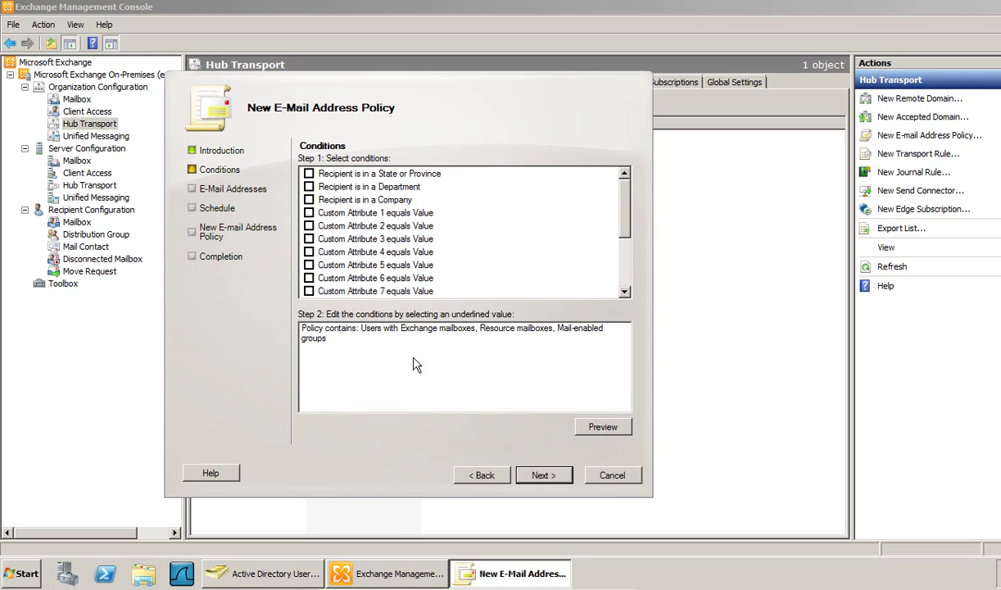
- Preview the covered recipients, then cancel the new policy wizard
click(580, 422)
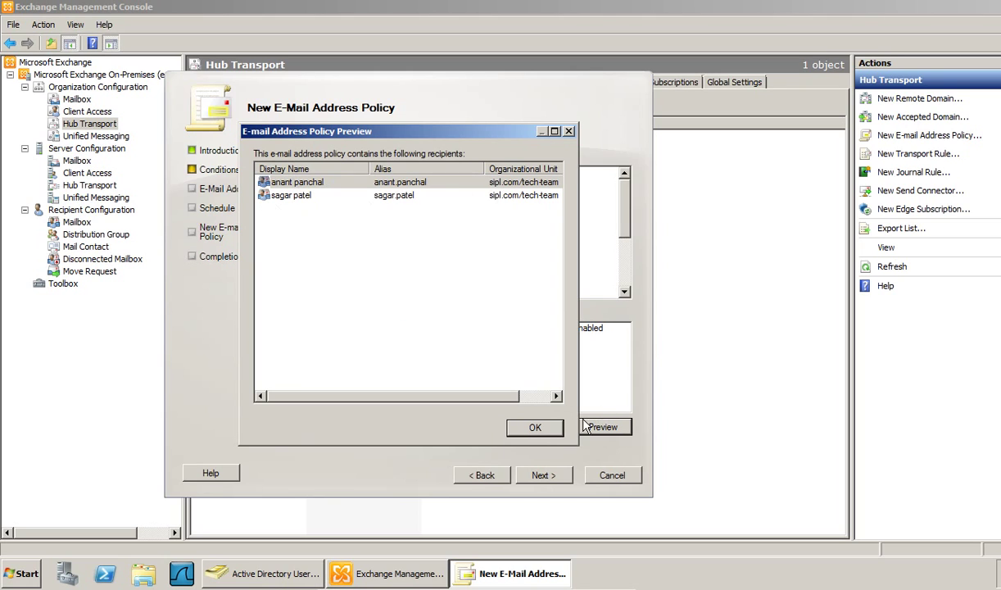
click(534, 429)
click(610, 475)
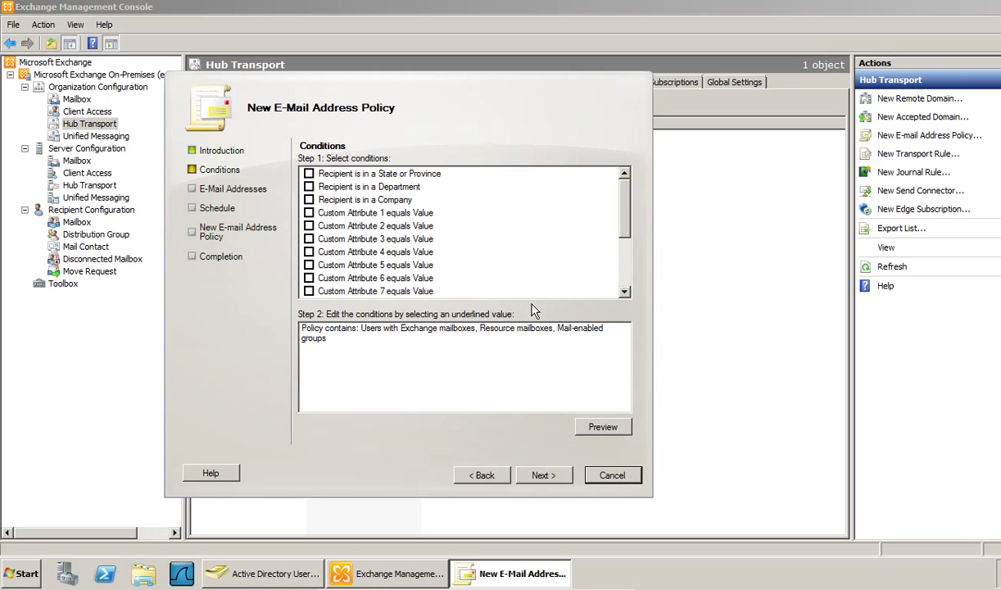
click(426, 315)
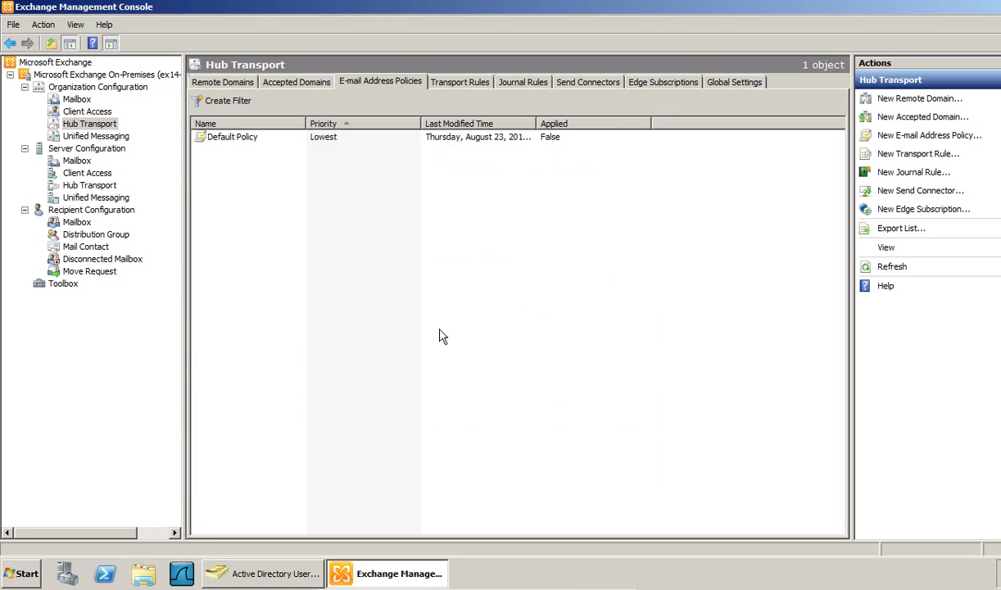
- Open the Default Policy for editing
click(242, 141)
right_click(242, 140)
click(266, 156)
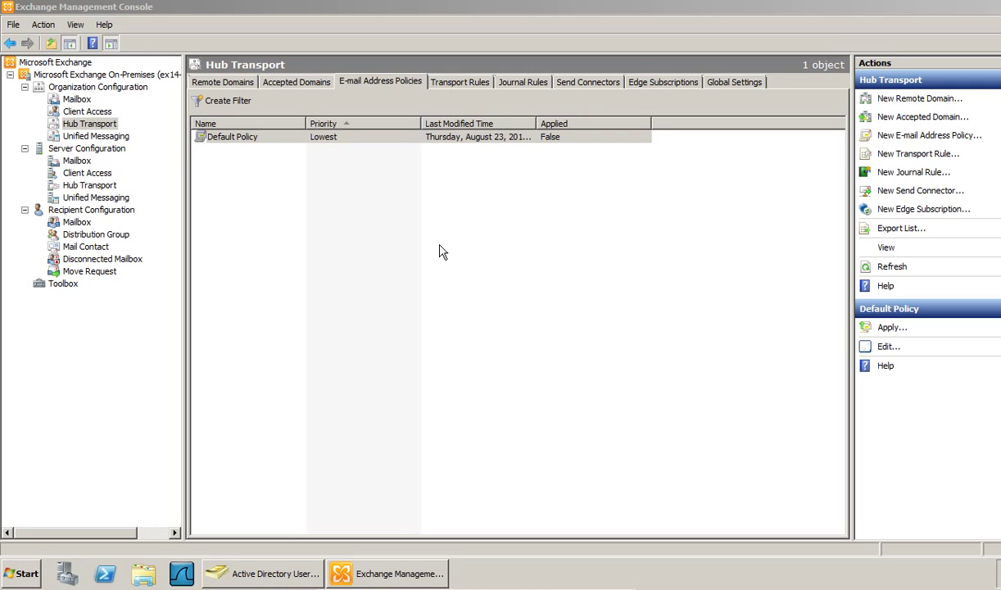
click(468, 231)
click(329, 141)
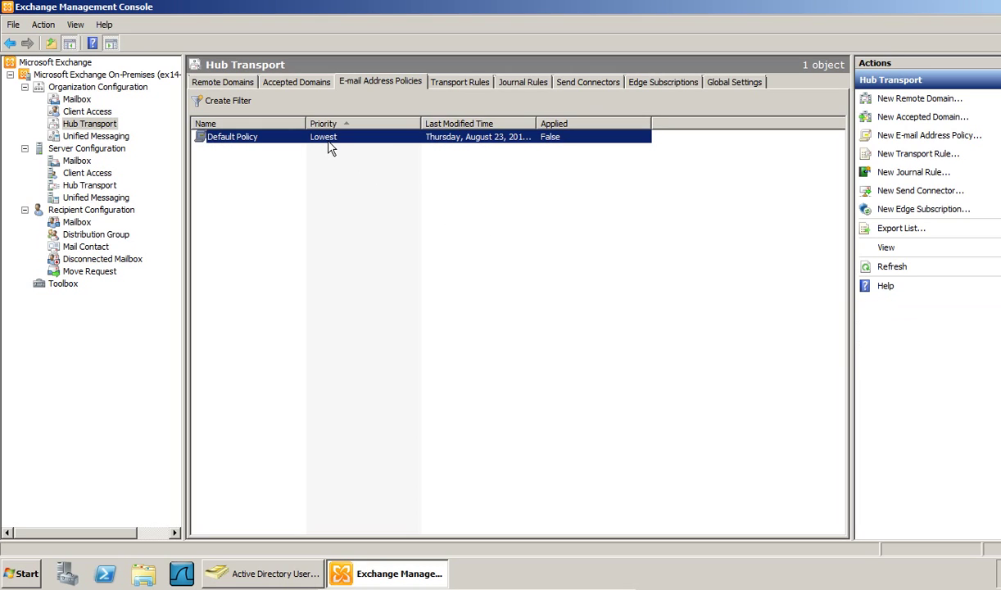
right_click(329, 145)
click(350, 167)
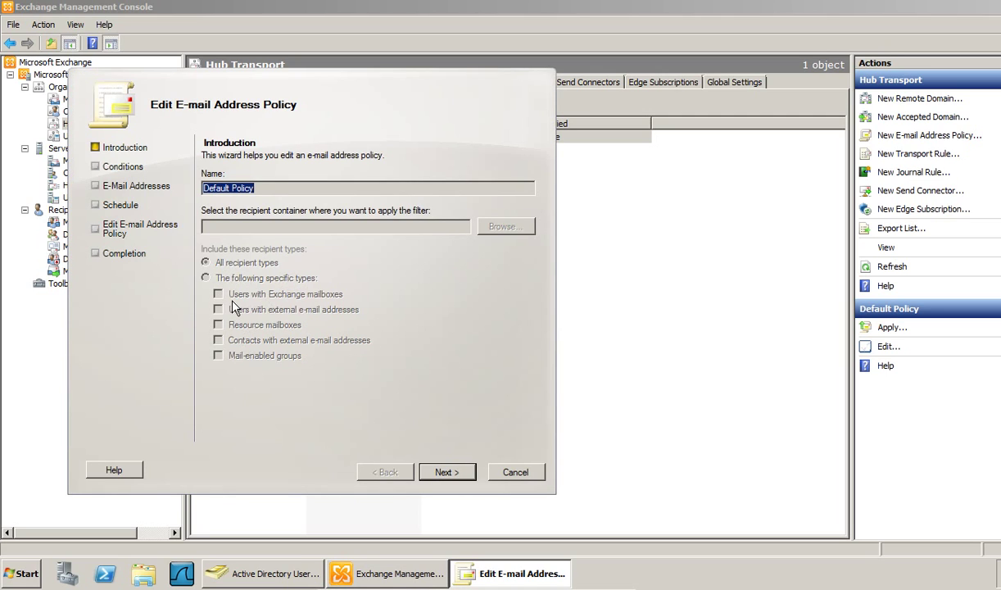
- Preview the recipients the Default Policy covers, including Payroll-users
click(442, 475)
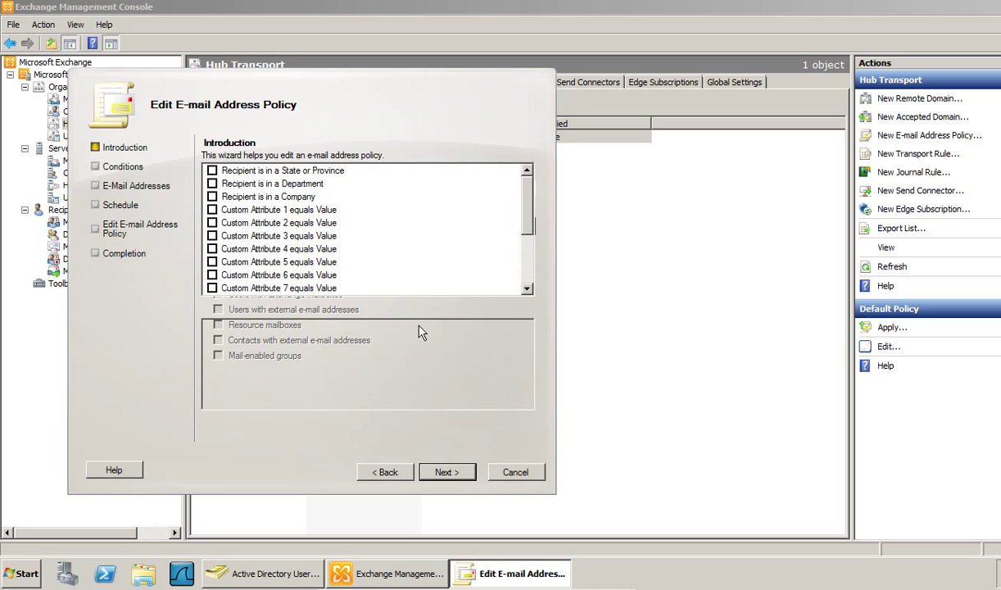
click(507, 425)
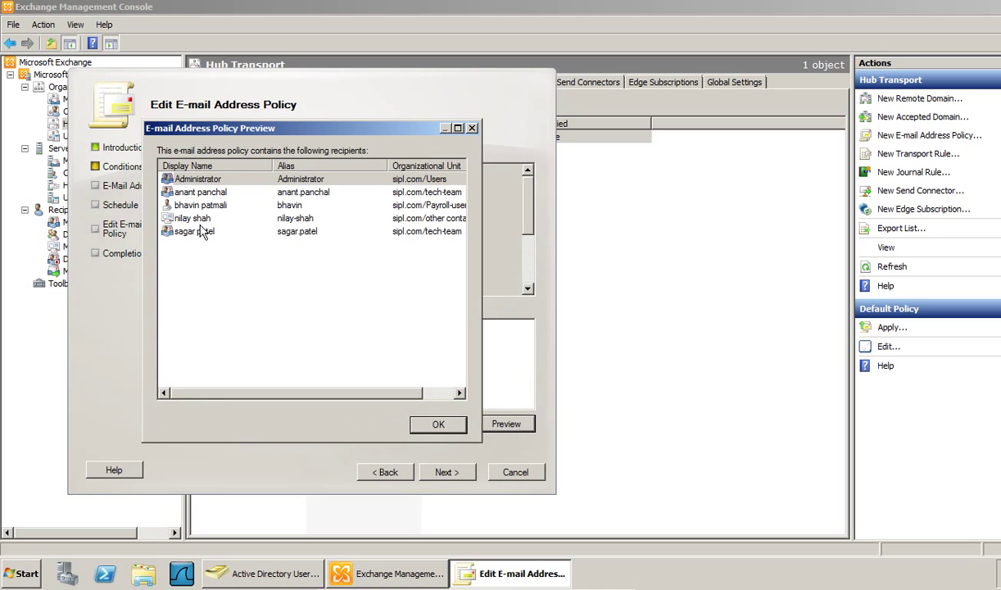
click(199, 217)
click(199, 206)
click(201, 217)
click(202, 204)
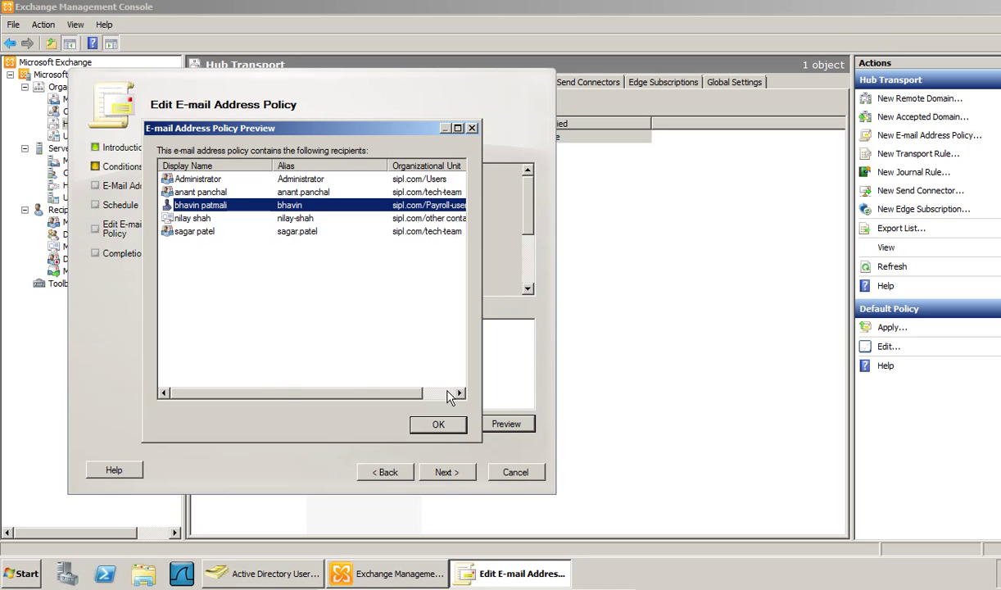
click(439, 424)
- Cancel the Default Policy edit and start a new e-mail address policy
click(522, 476)
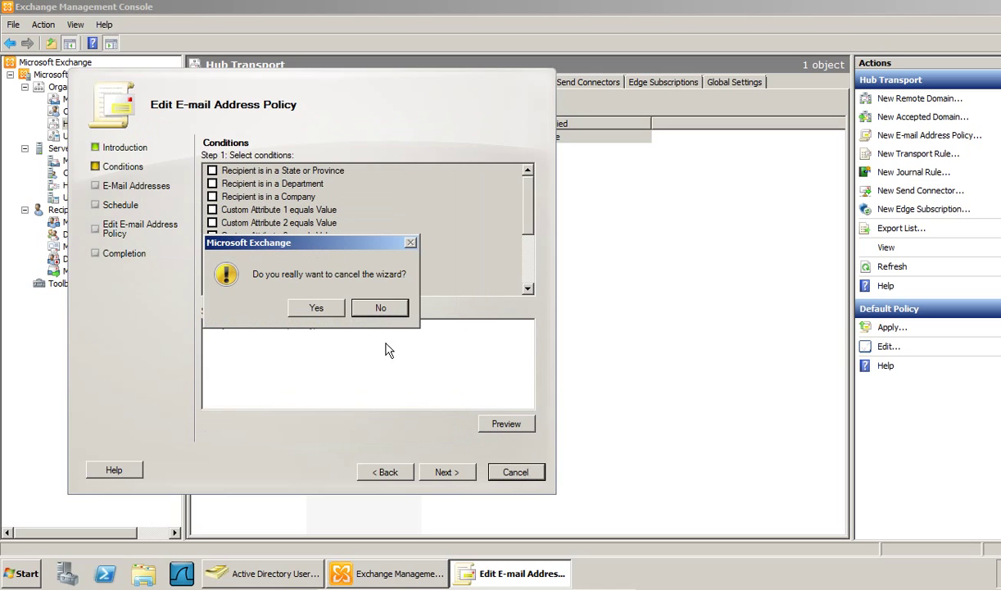
click(311, 304)
right_click(307, 206)
click(313, 210)
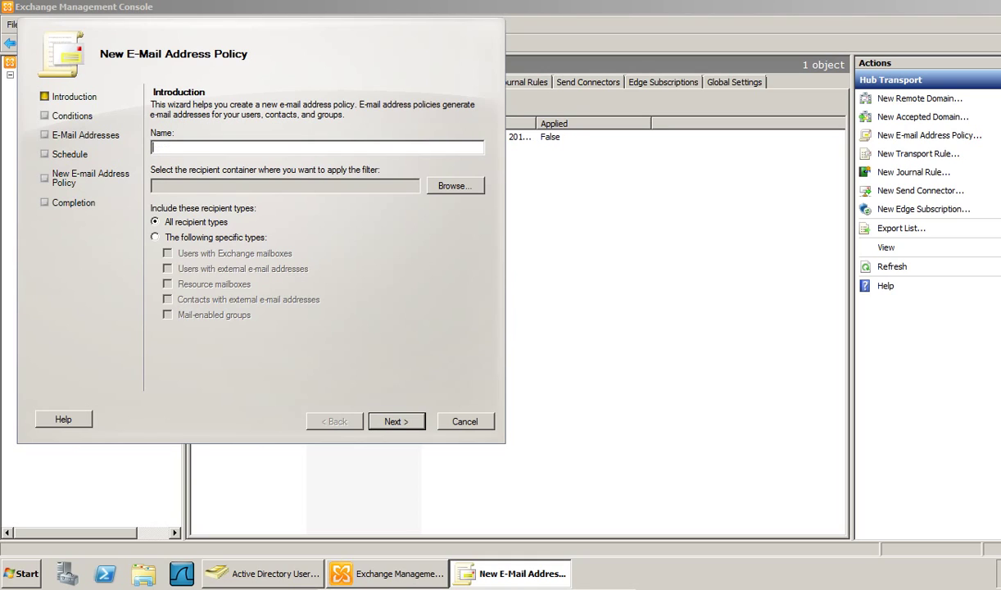
- Set the recipient container to sipl.com and name the policy 'email address policy'
text(tech team email address policy)
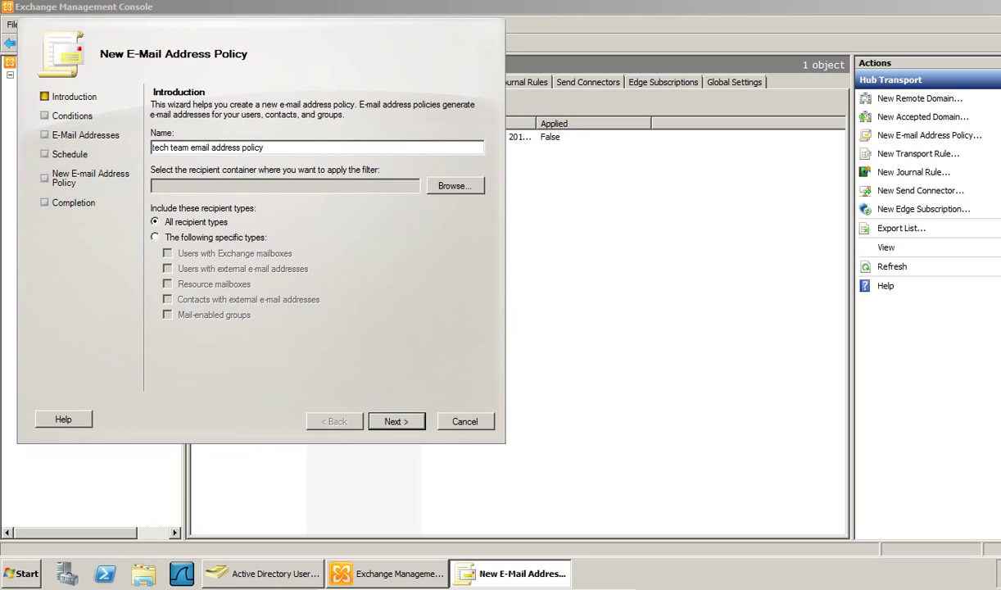
click(454, 185)
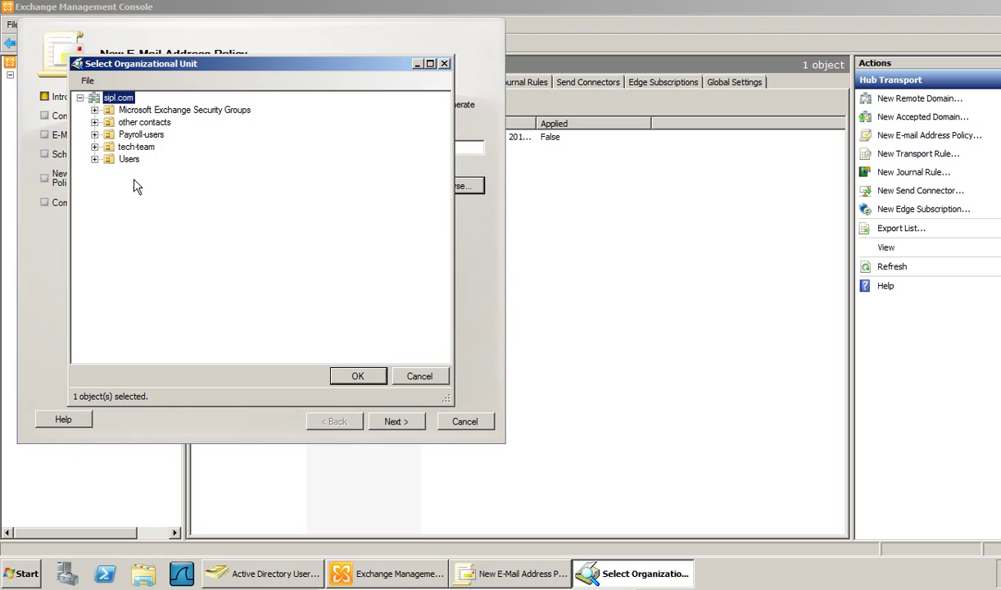
click(133, 147)
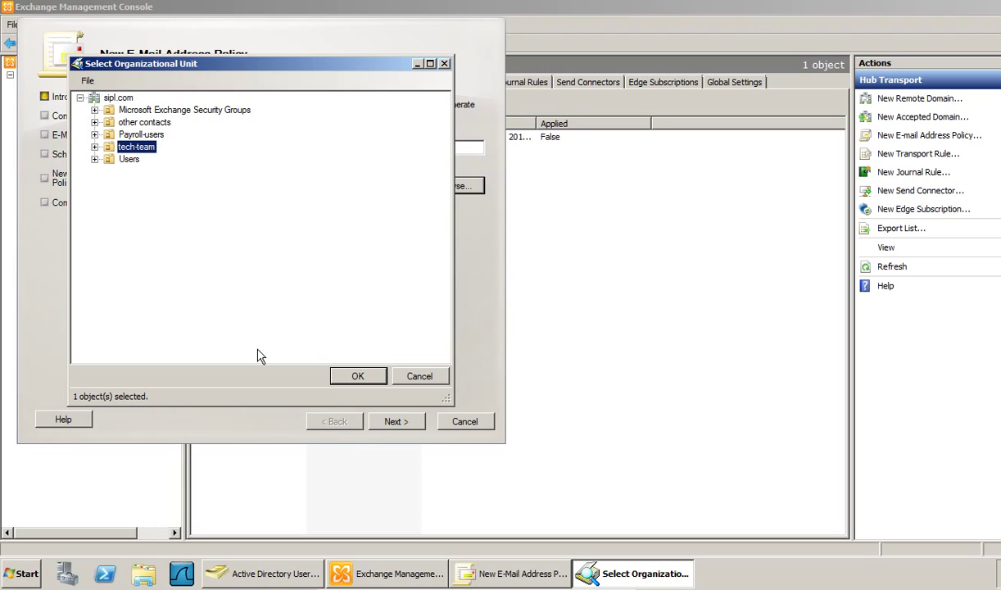
click(117, 99)
click(358, 376)
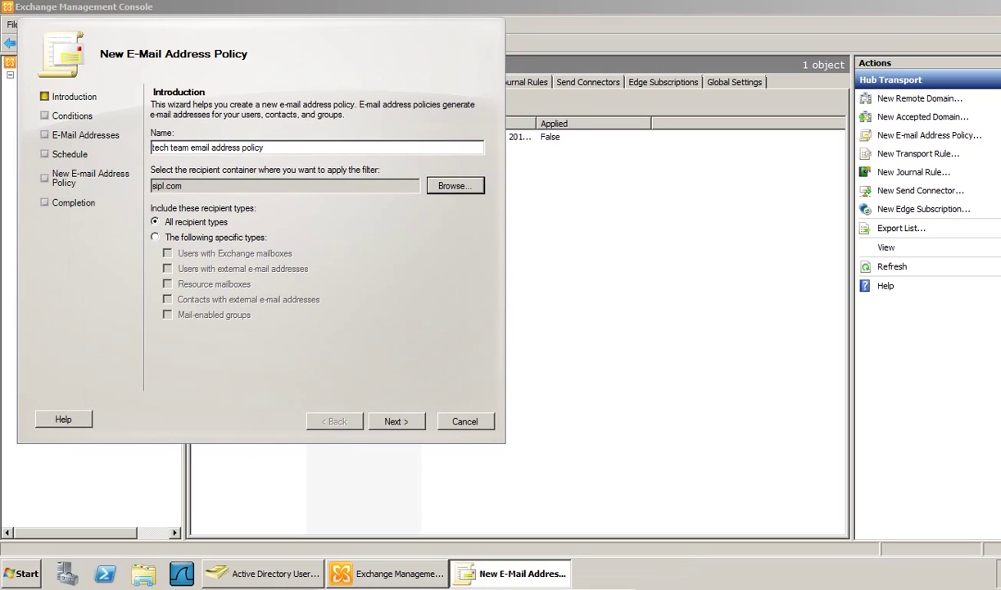
drag(192, 148, 123, 148)
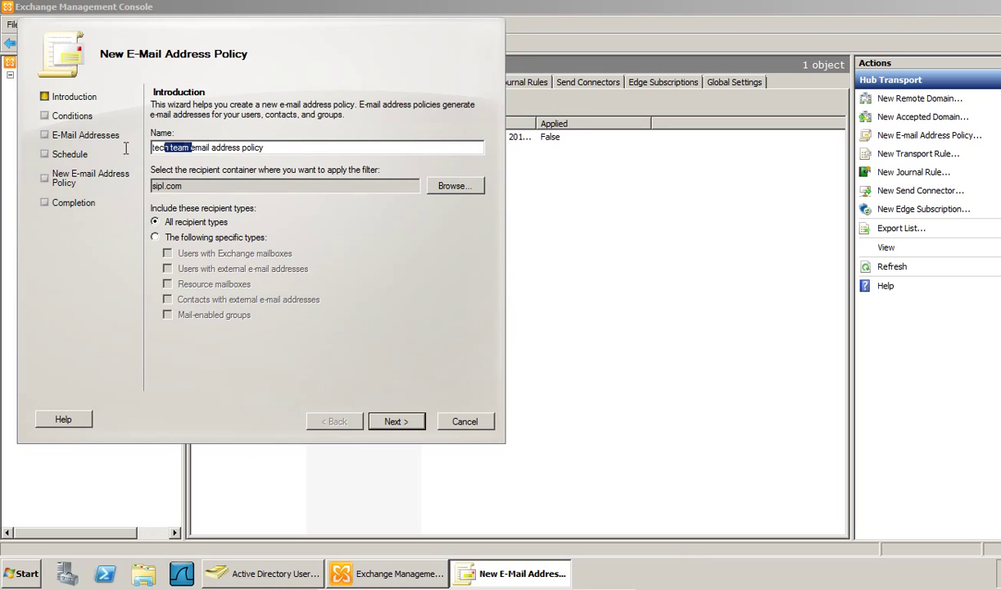
key(BackSpace)
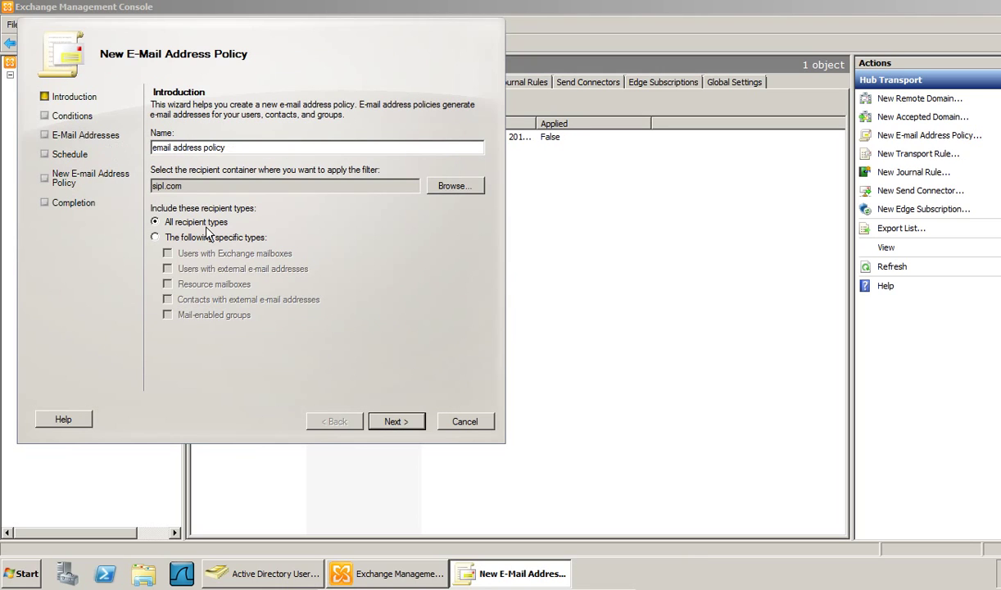
- Include Exchange mailbox users, resource mailboxes and mail-enabled groups, and preview the covered recipients
click(209, 237)
click(167, 254)
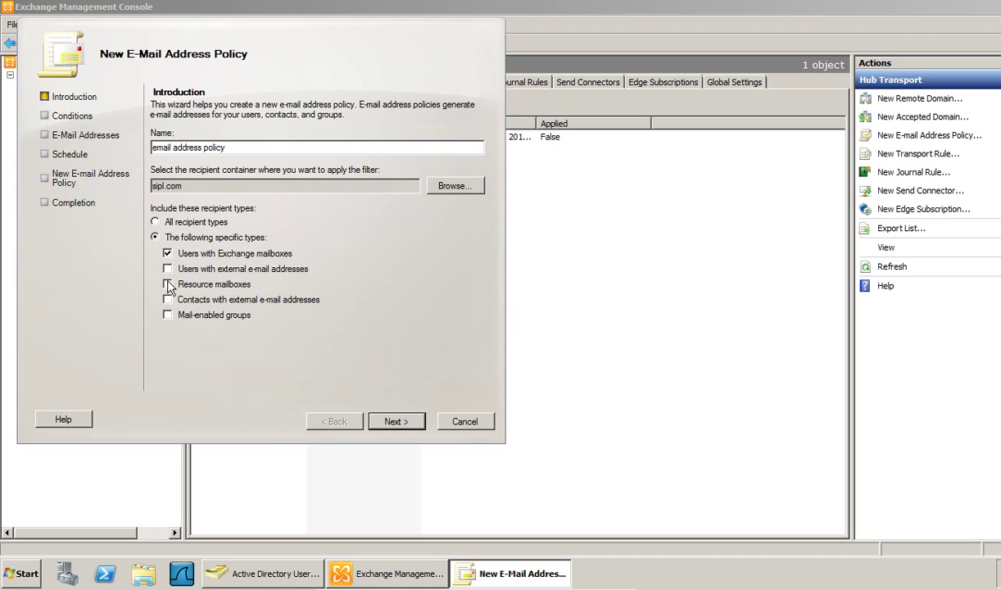
click(168, 285)
click(393, 419)
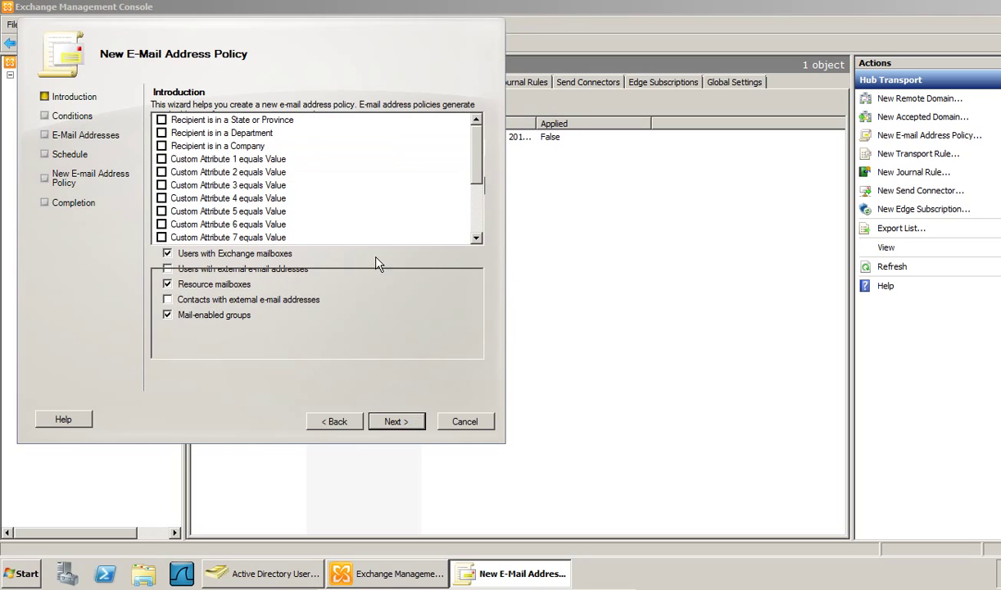
click(453, 370)
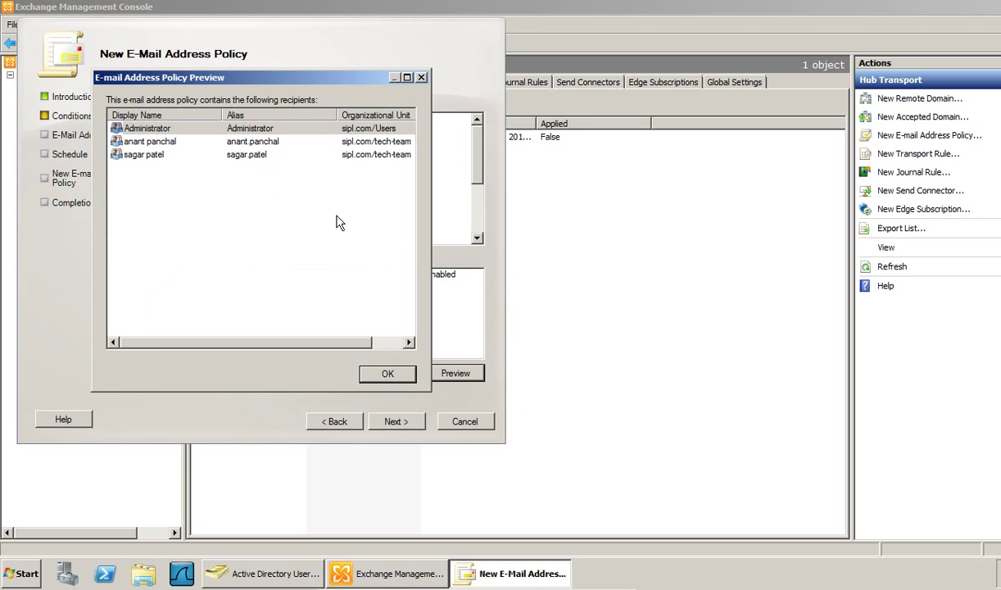
click(385, 375)
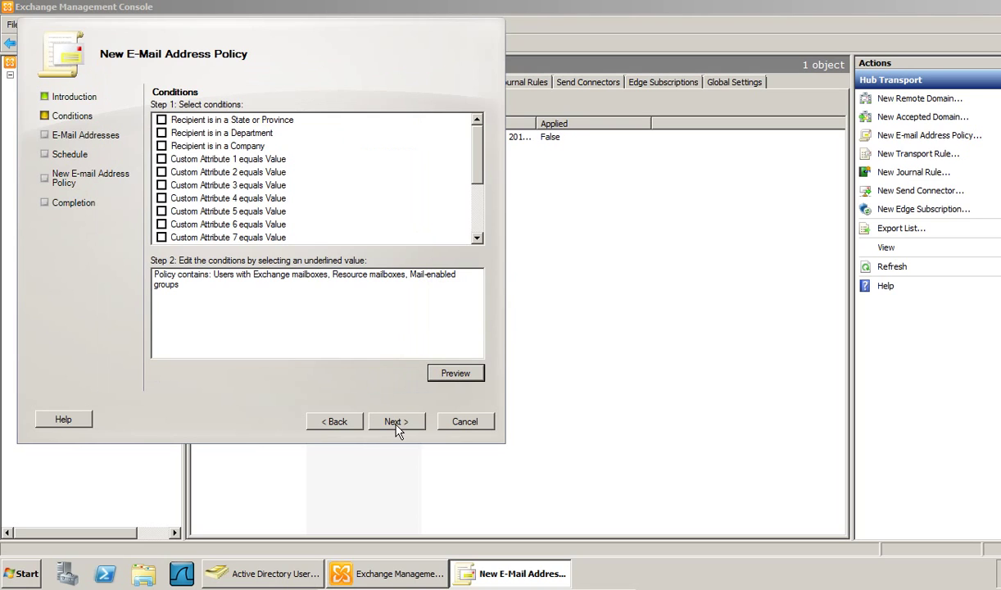
click(397, 422)
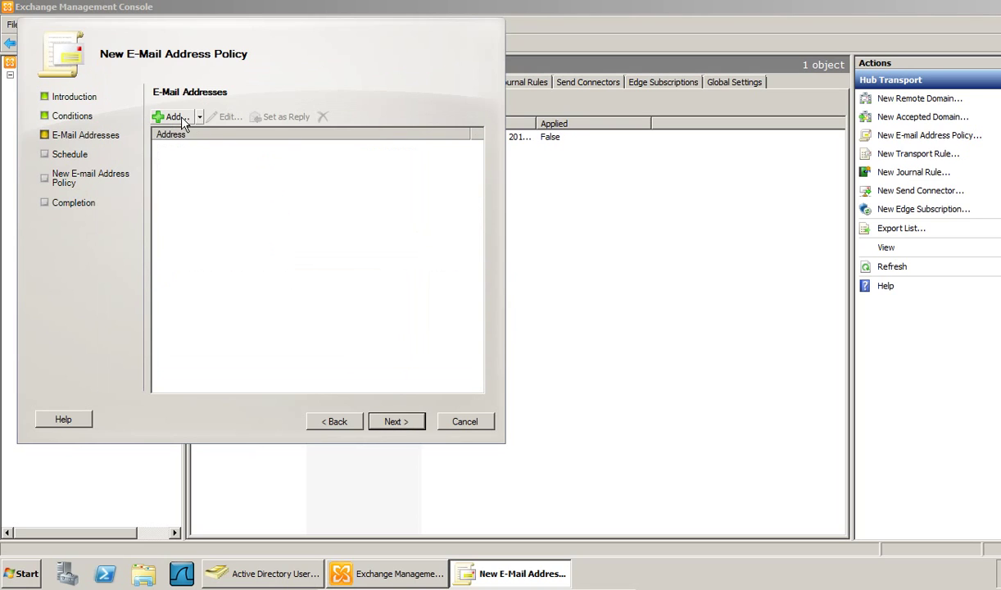
click(183, 119)
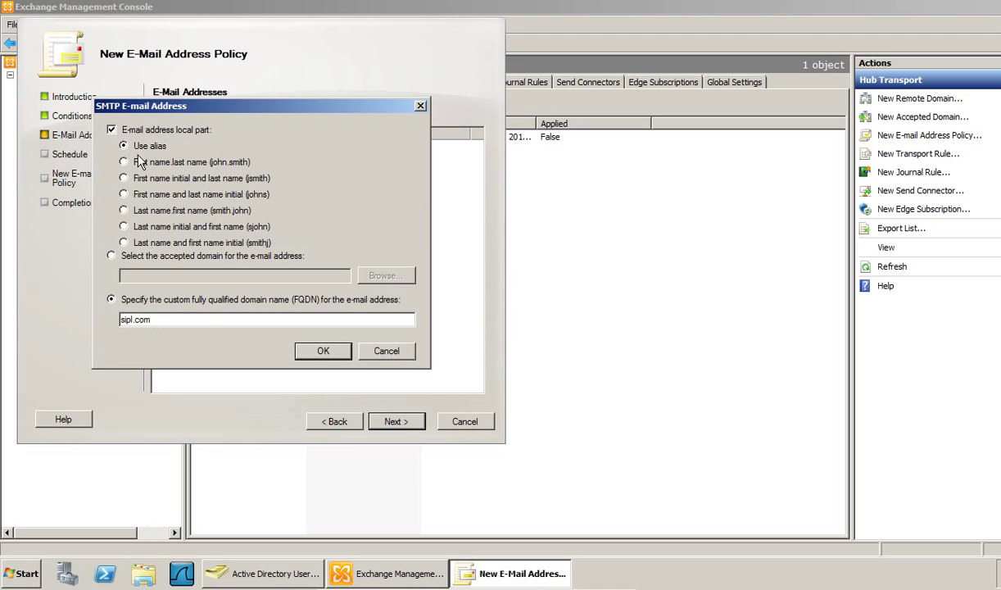
click(144, 163)
click(111, 256)
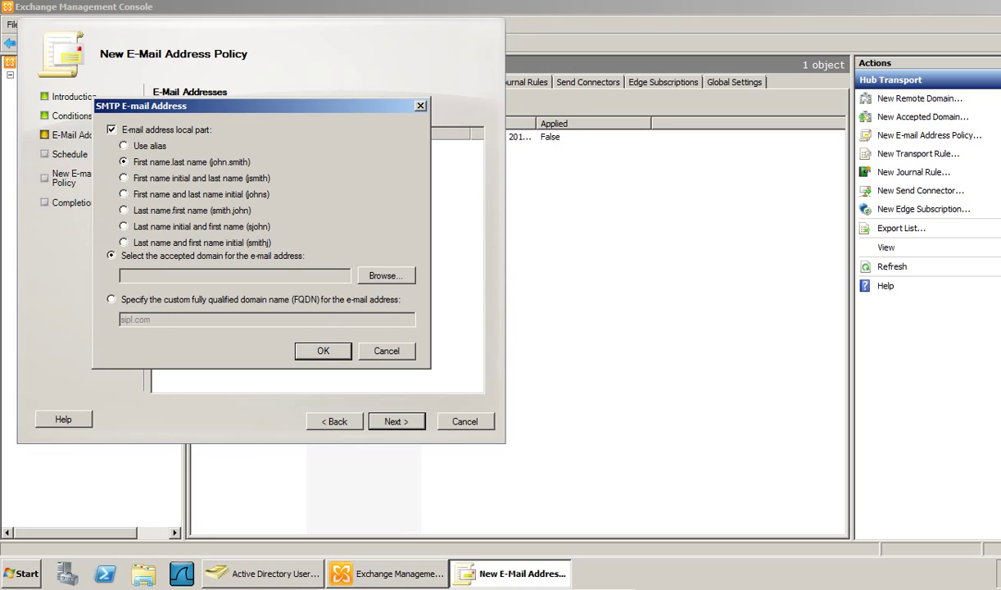
click(365, 272)
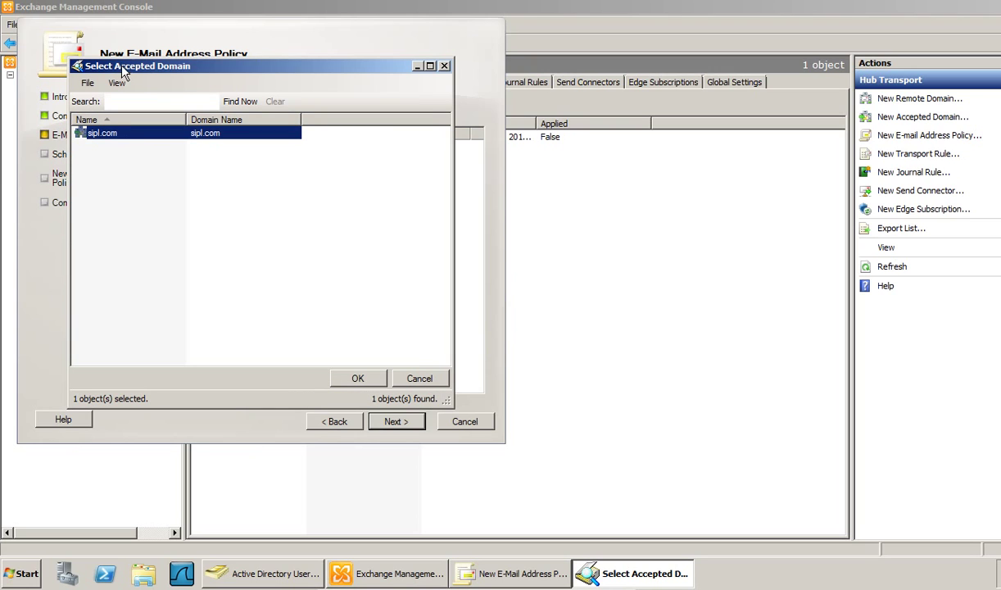
click(357, 377)
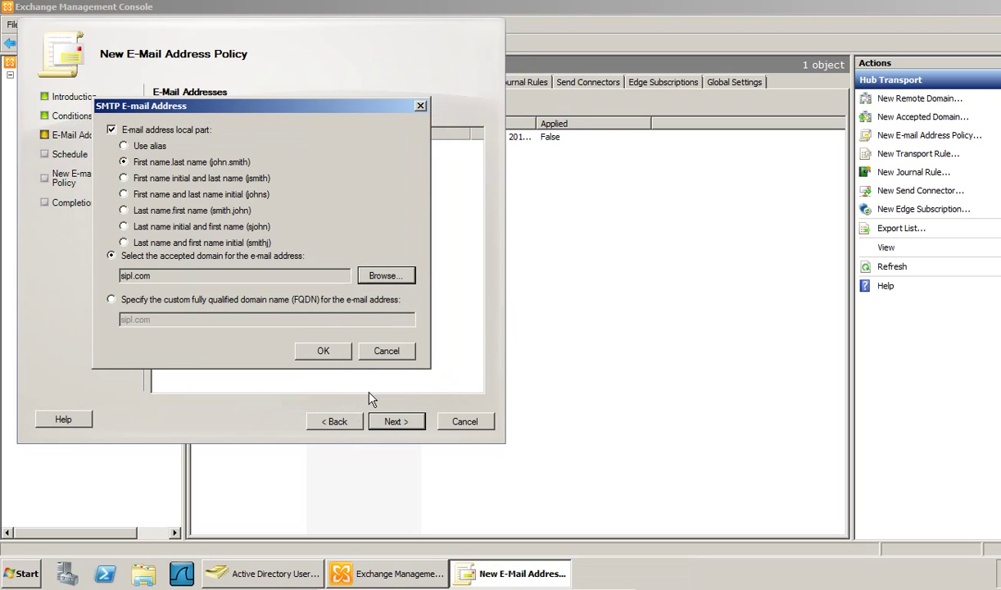
click(326, 351)
click(403, 423)
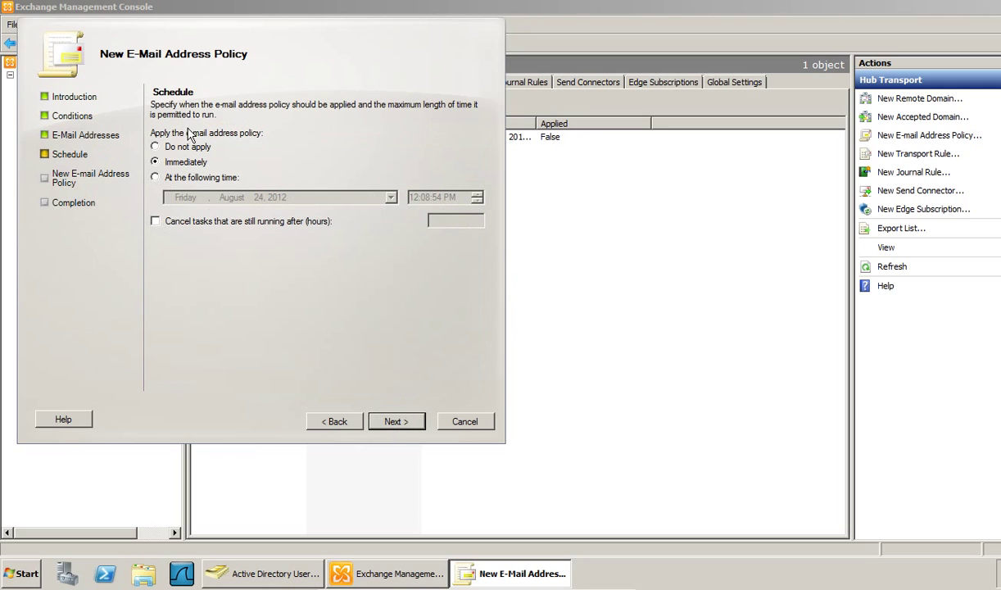
- Finish the wizard so 'email address policy' is created and applied at priority 1
click(403, 422)
click(398, 422)
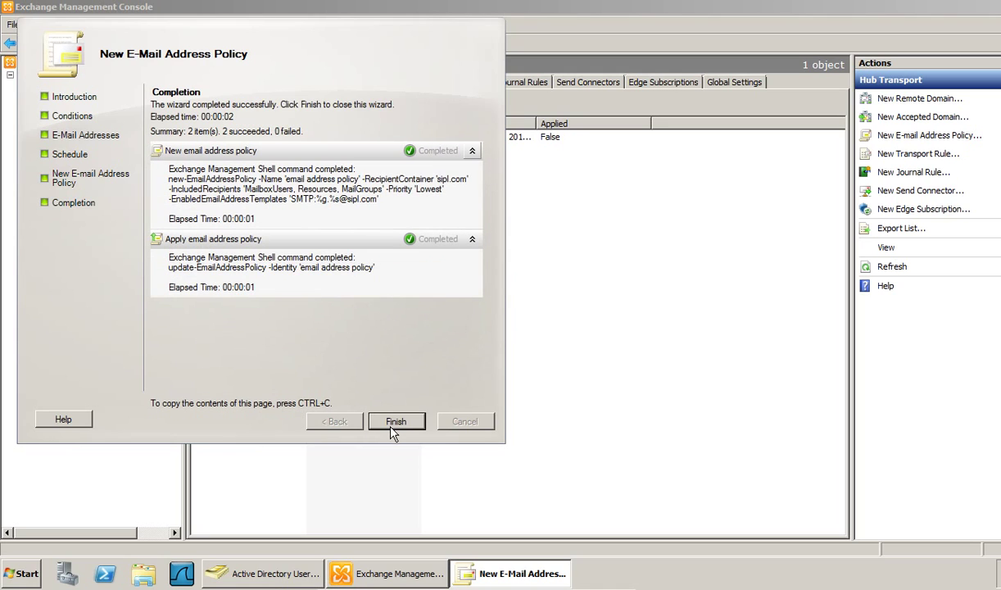
click(395, 421)
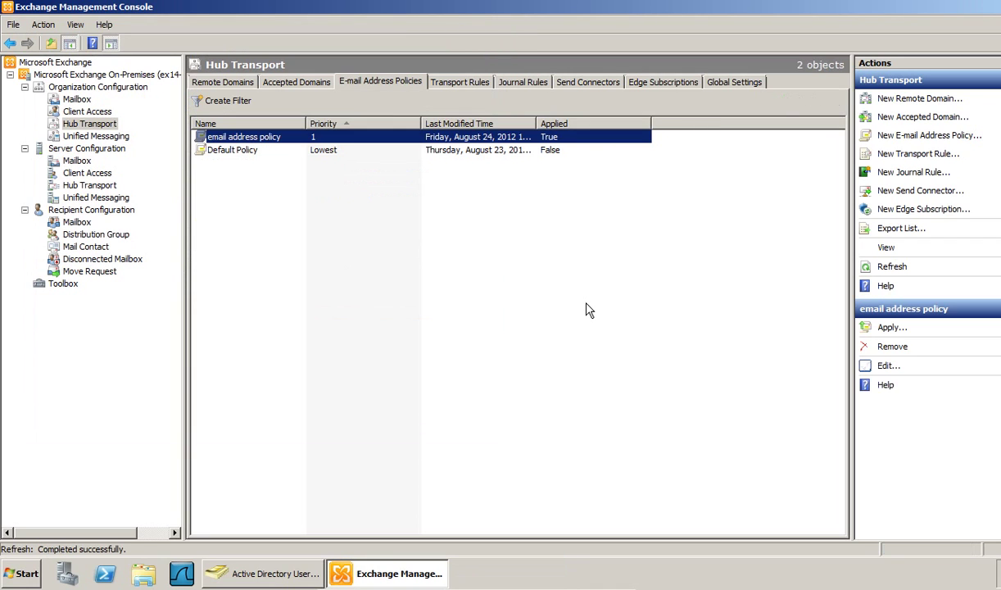
click(248, 138)
click(394, 296)
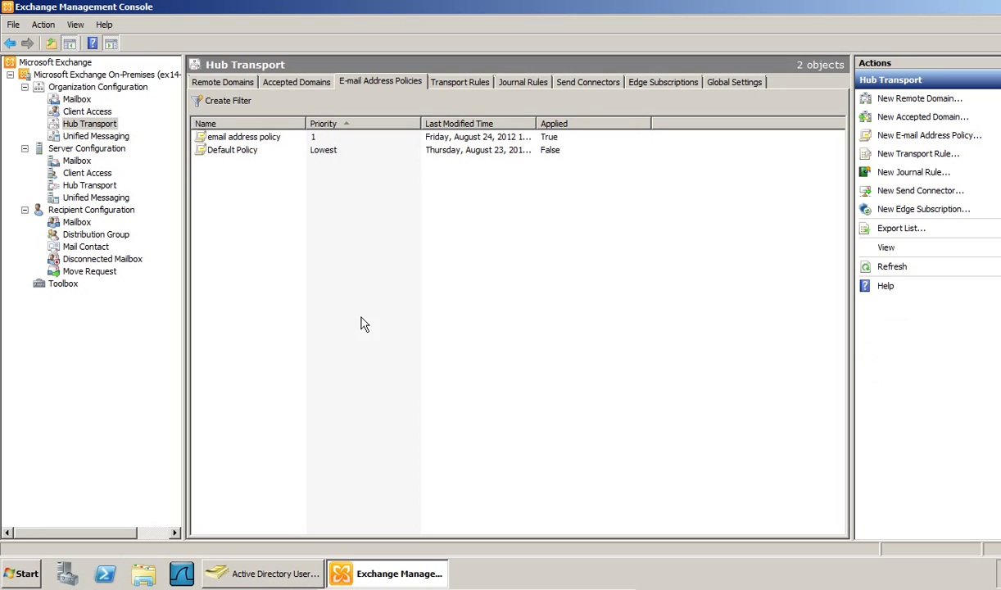
- In Active Directory Users and Computers, review the tech-team users lacking e-mail addresses
click(243, 575)
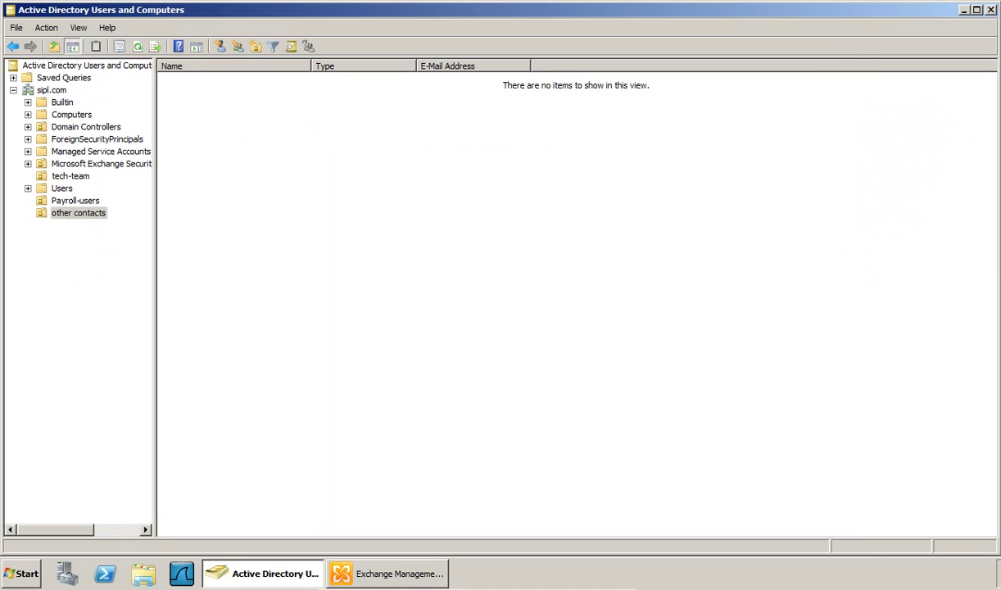
click(70, 176)
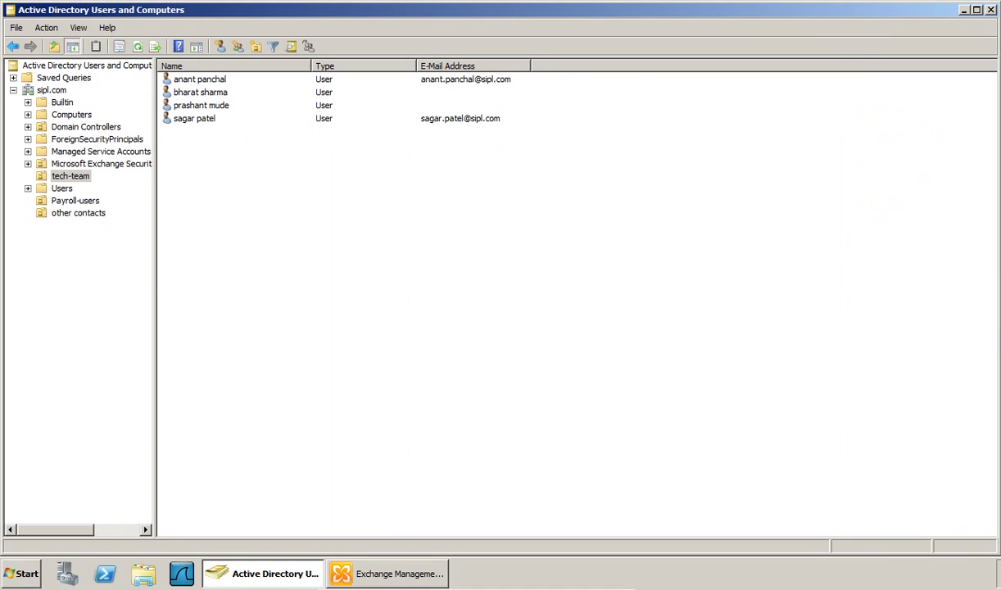
click(205, 93)
click(201, 105)
click(330, 273)
- Create a new tech-team user, entering the user's full name and logon name
right_click(247, 197)
mouse_move(331, 250)
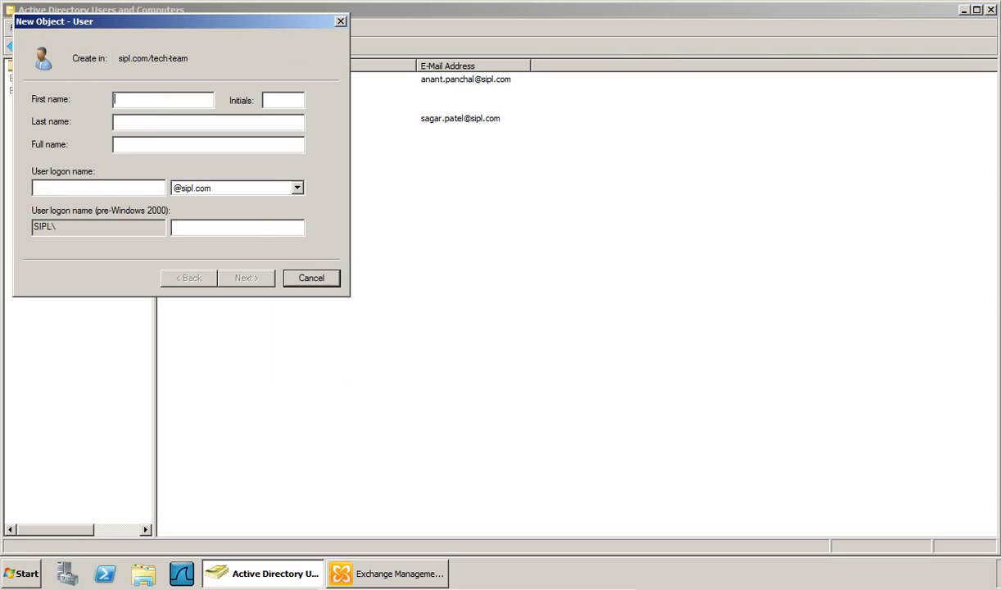
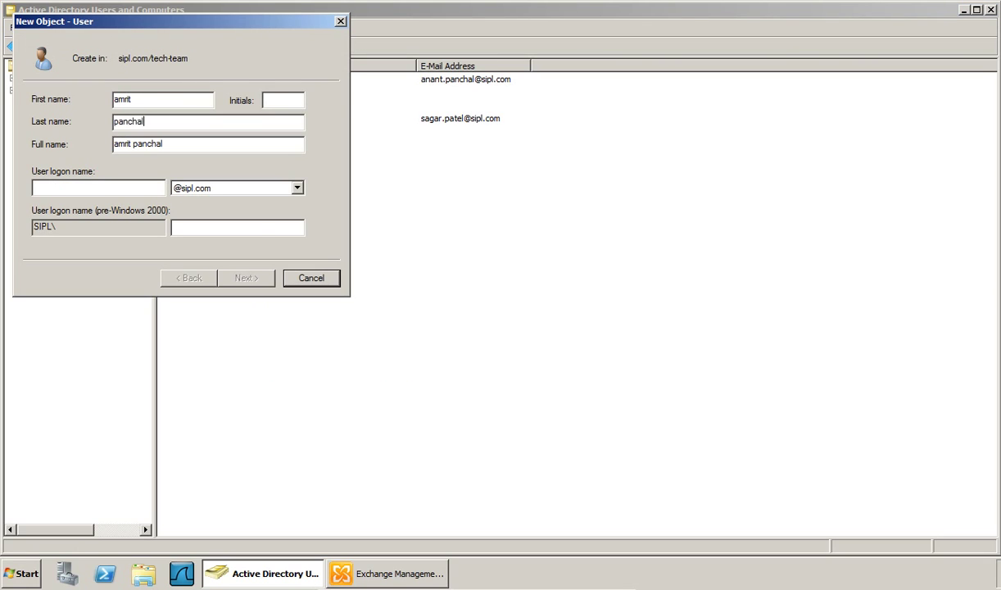
key(Tab)
key(Tab)
text(am)
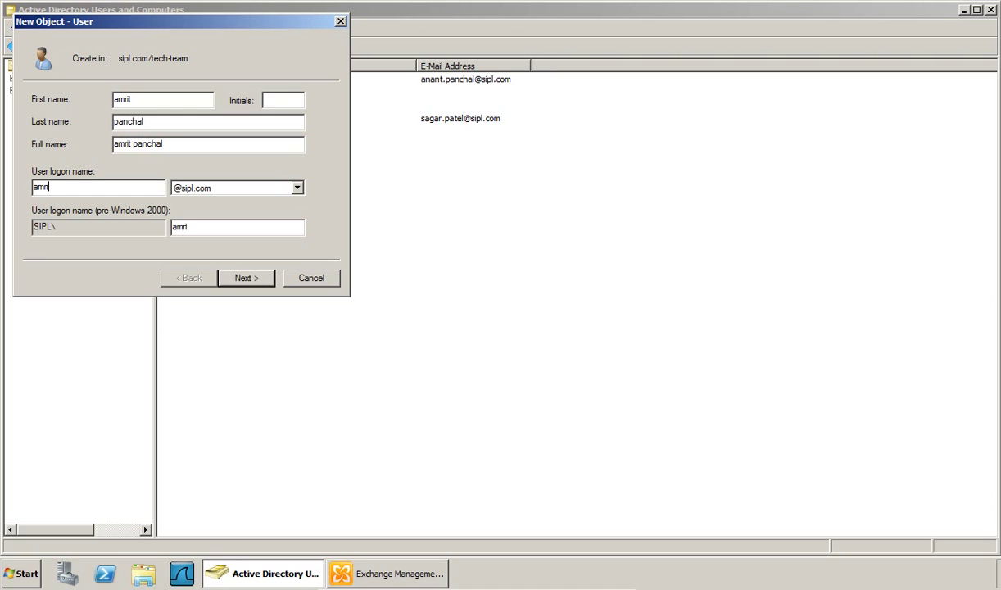
text(rit)
click(244, 280)
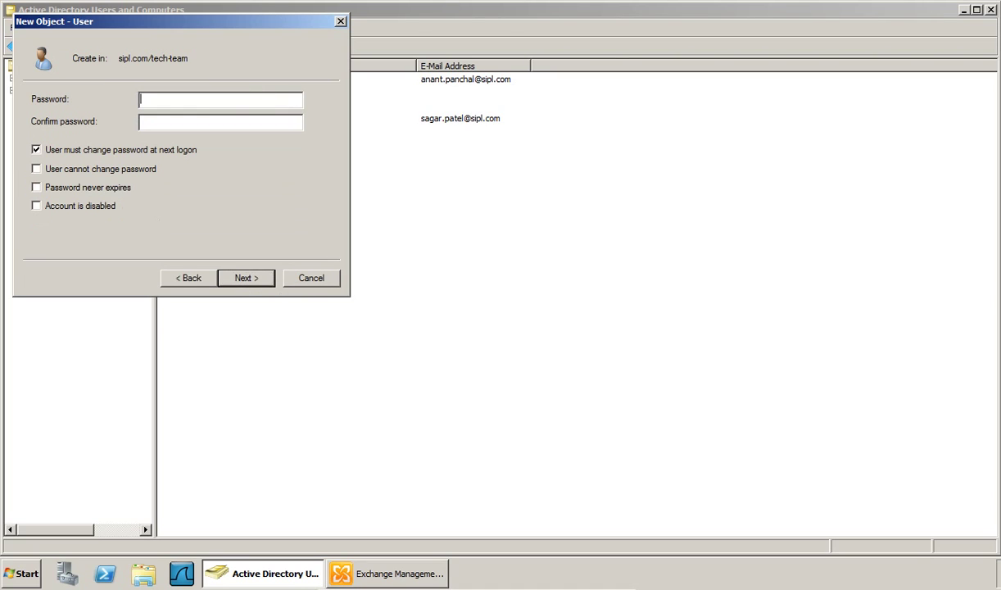
- Set the account password, clear 'must change password at next logon', and finish
text(P@sP@ssw0rd)
click(121, 156)
click(245, 280)
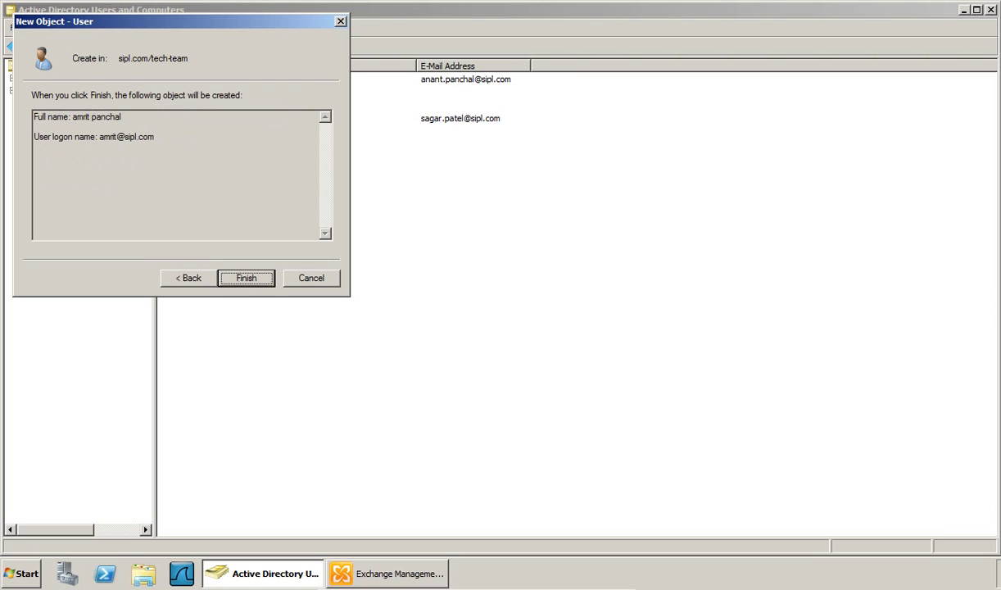
click(246, 278)
click(534, 263)
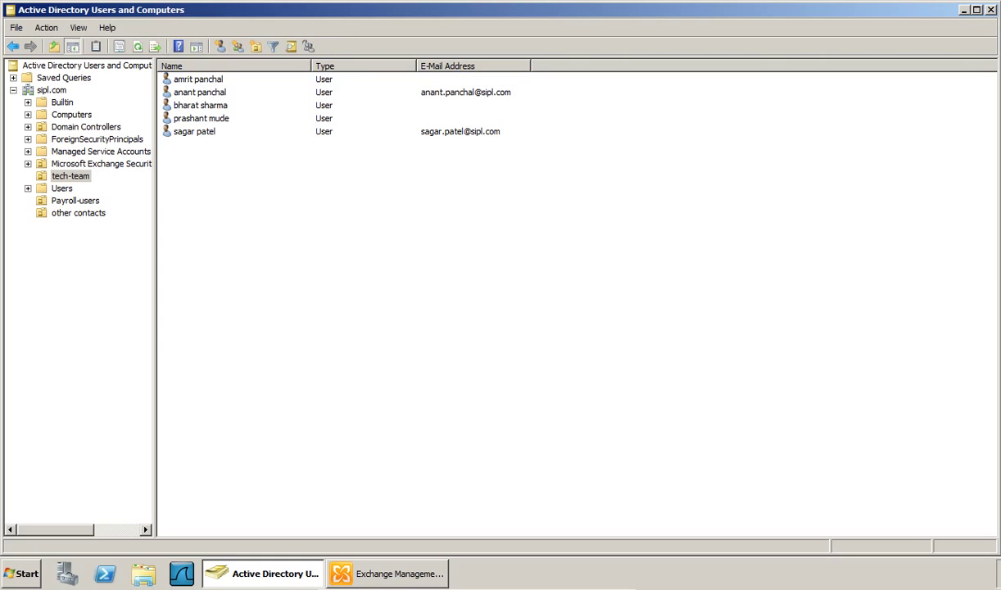
click(387, 573)
- Start a new user mailbox for existing users from Recipient Configuration
click(78, 221)
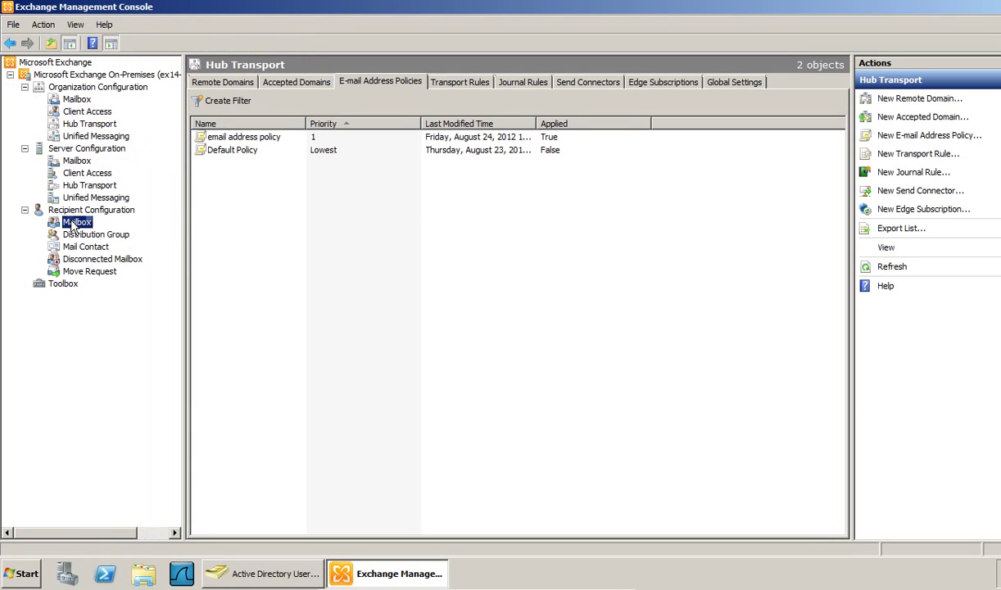
click(82, 211)
right_click(303, 239)
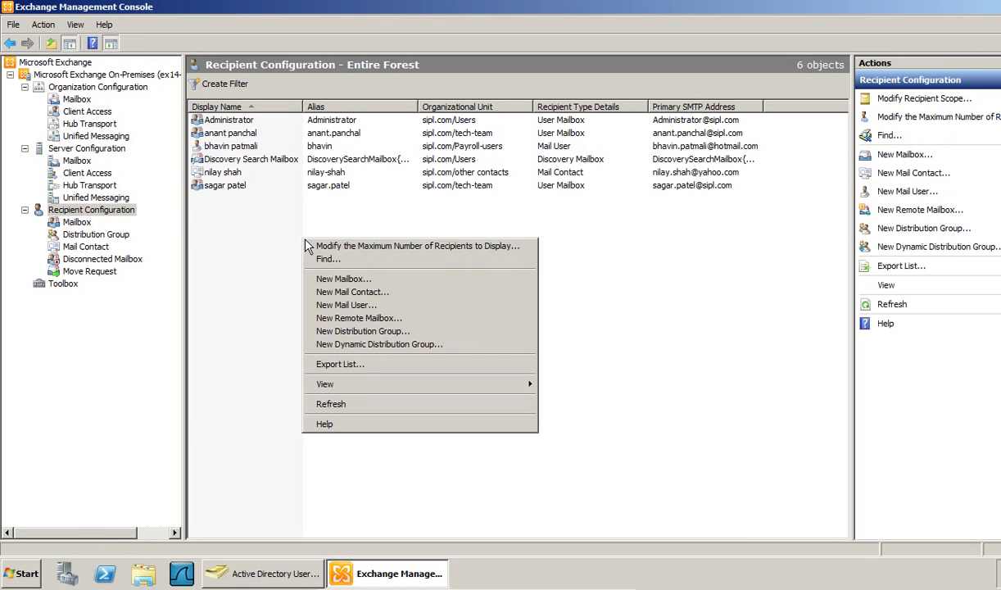
click(341, 284)
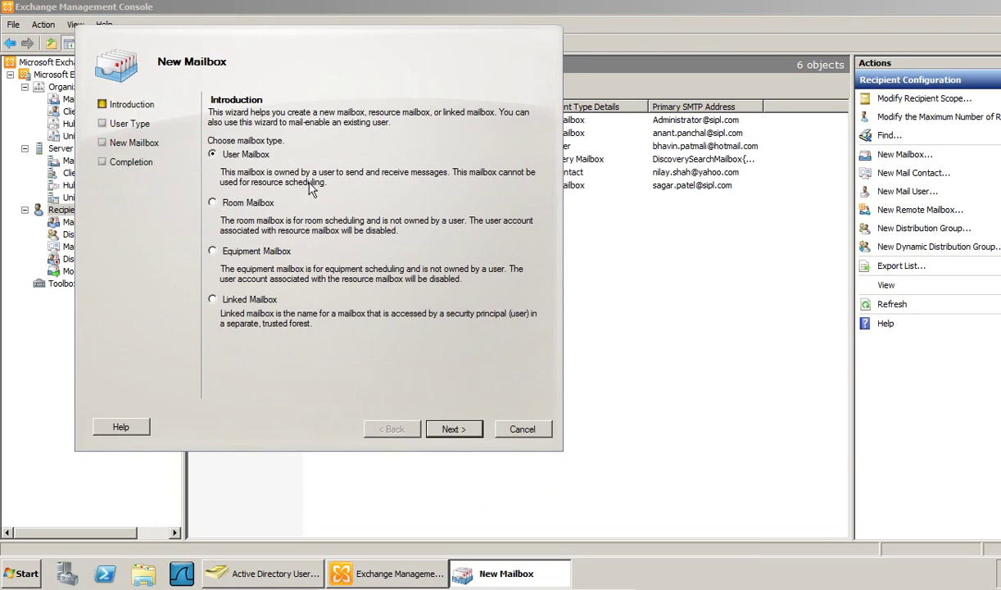
click(449, 429)
click(212, 168)
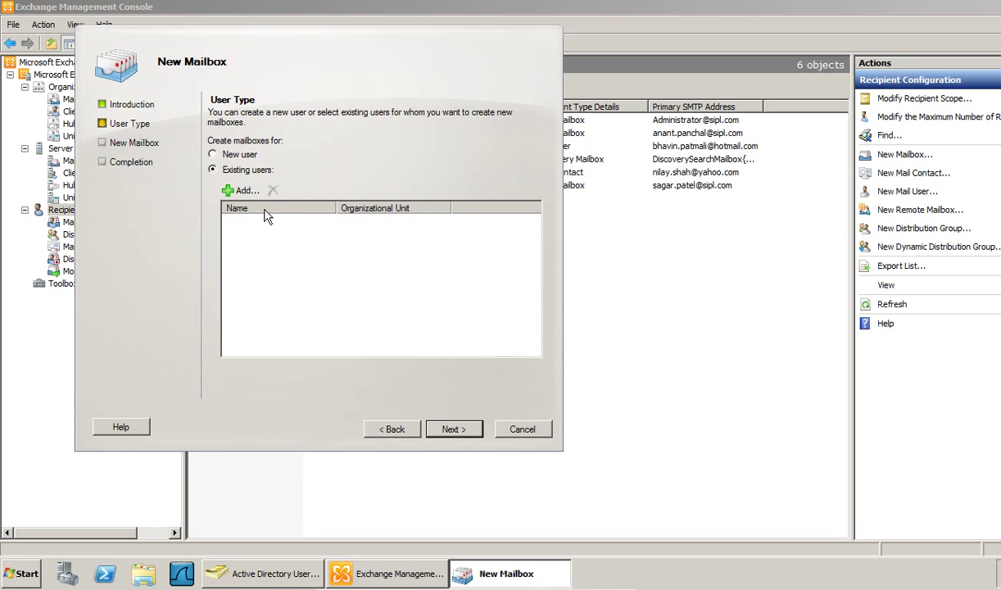
- Add the three tech-team users without mailboxes to the mailbox list
click(246, 193)
key(shift+Down)
key(shift+Down)
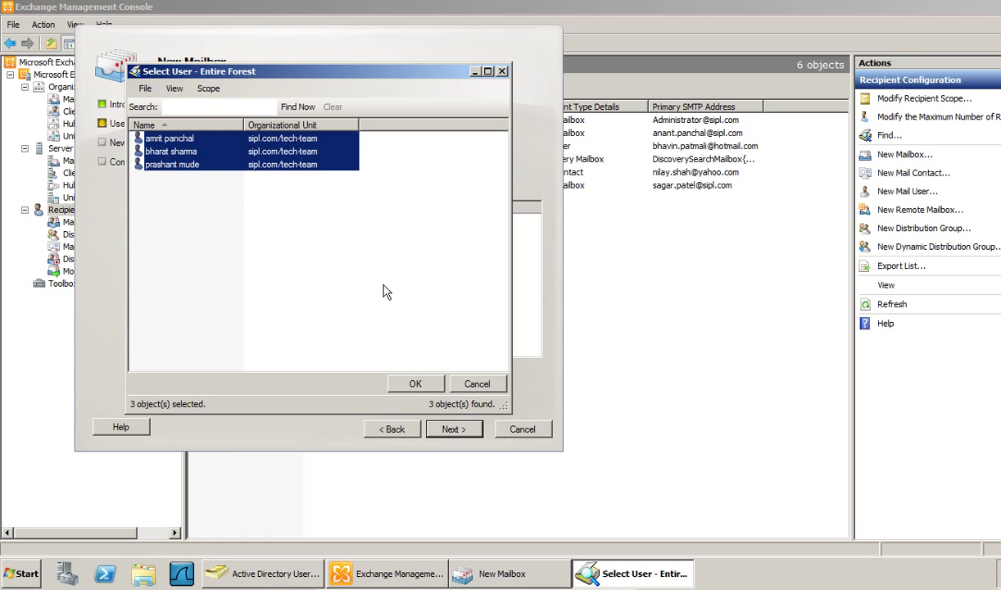
click(415, 385)
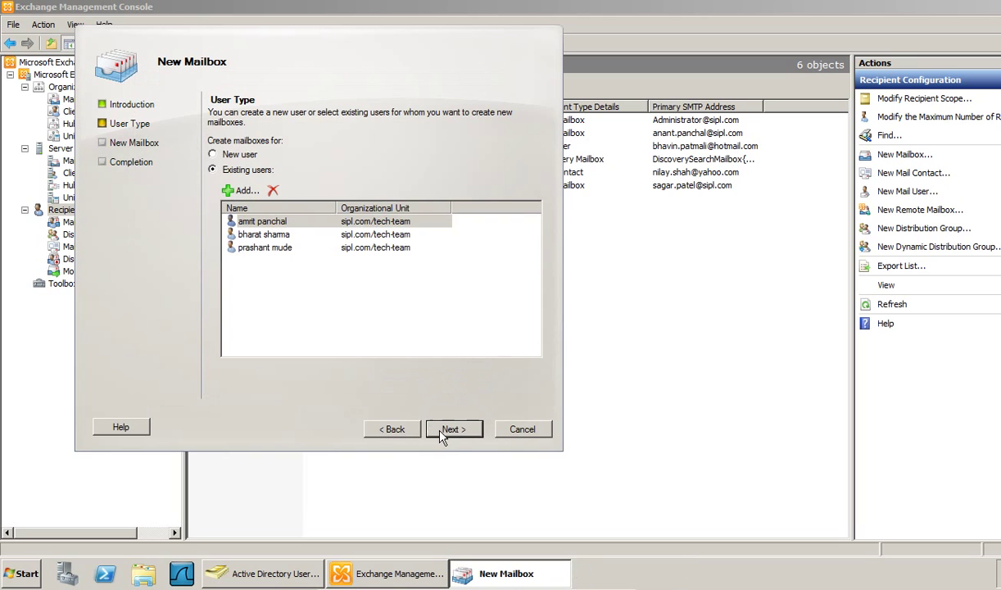
key(Return)
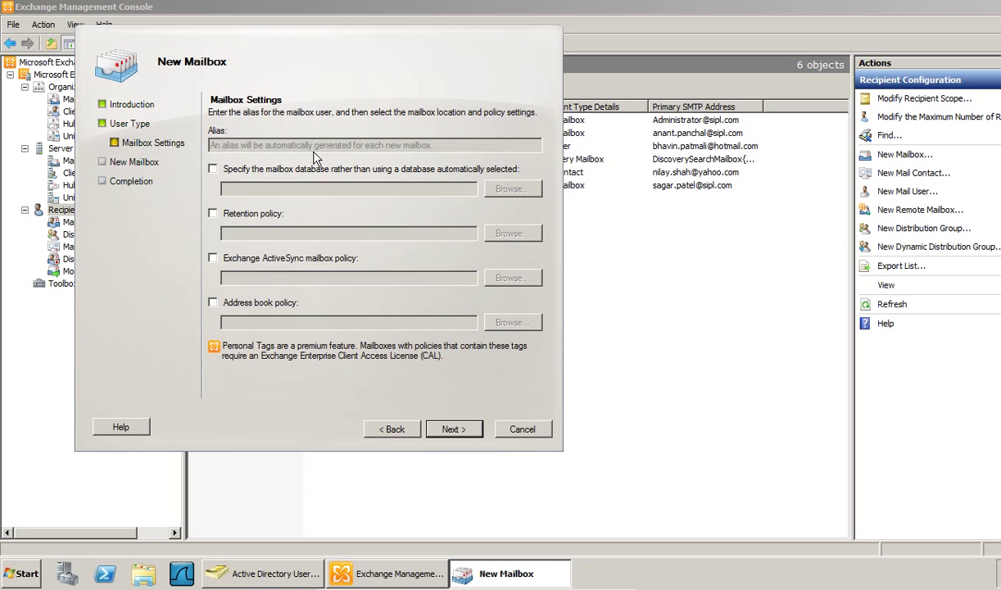
- Place the mailboxes in the tech-team database and create all three
click(237, 169)
click(511, 188)
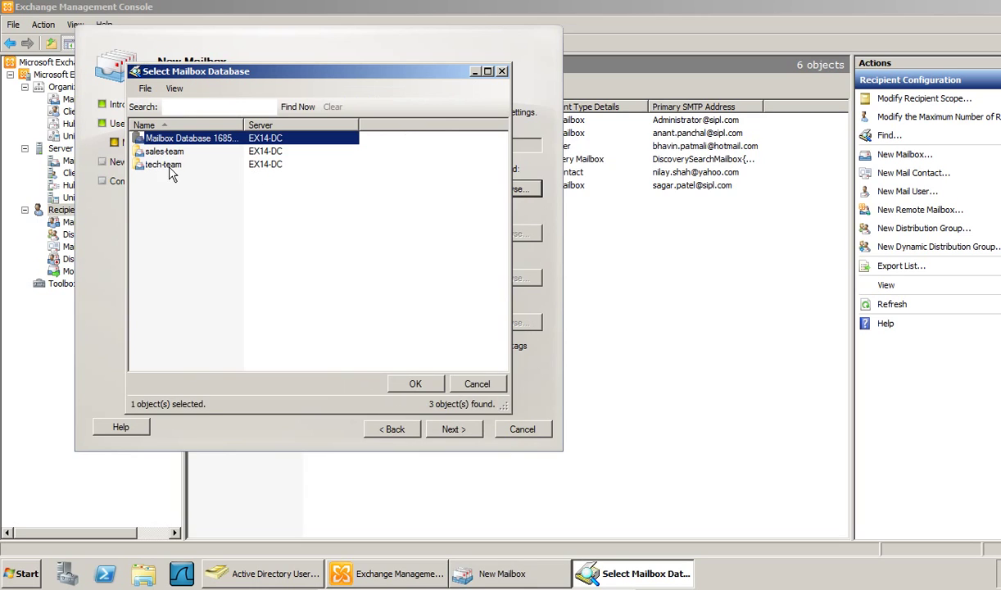
click(170, 165)
click(405, 383)
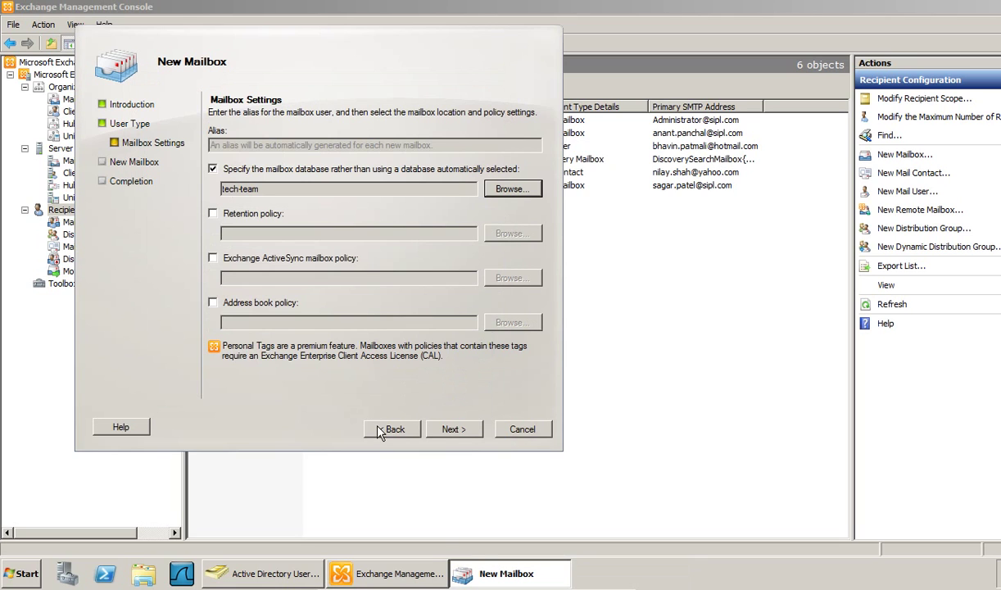
click(455, 432)
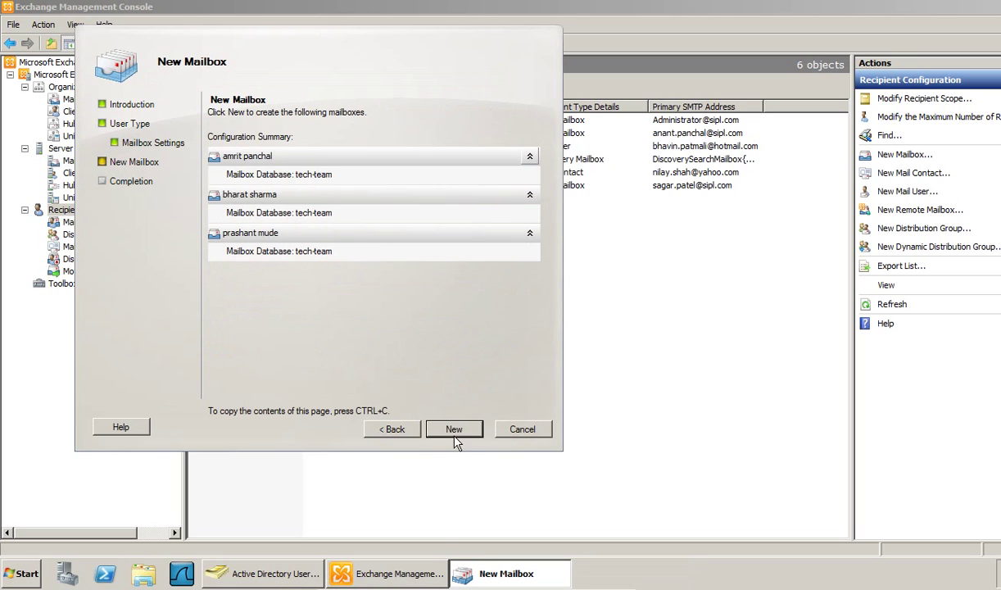
click(455, 434)
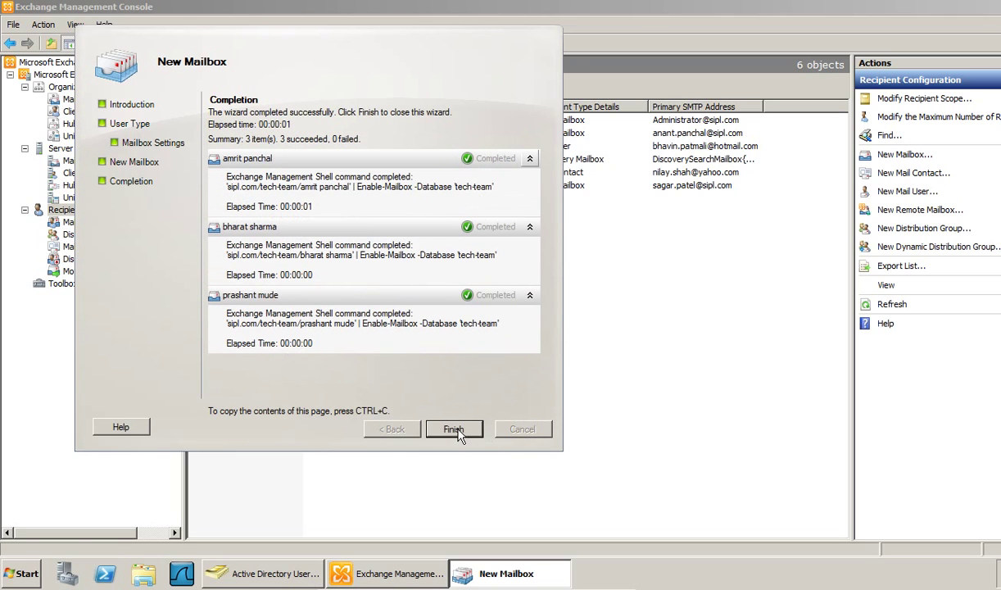
click(455, 432)
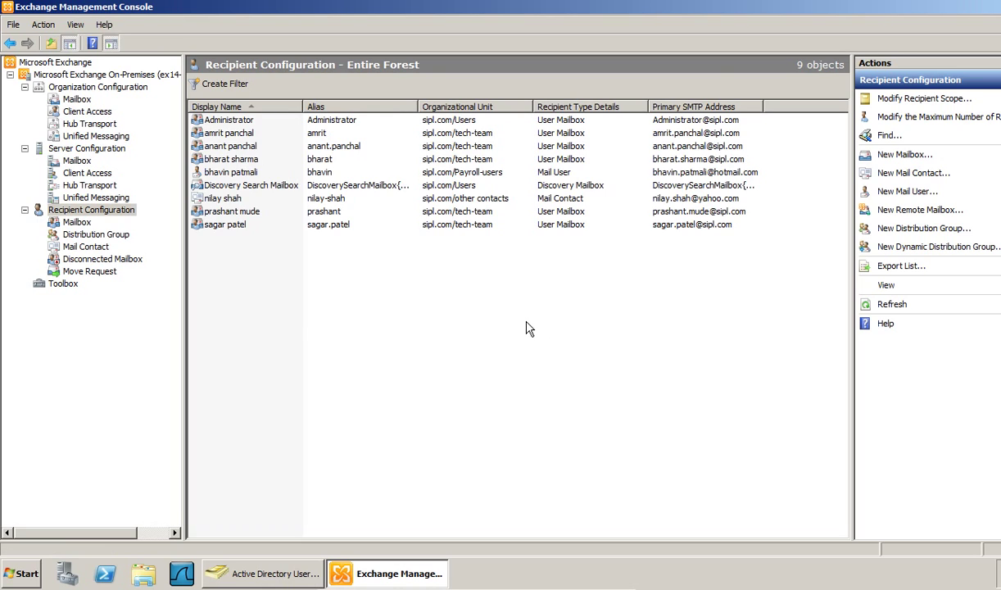
click(647, 211)
click(674, 225)
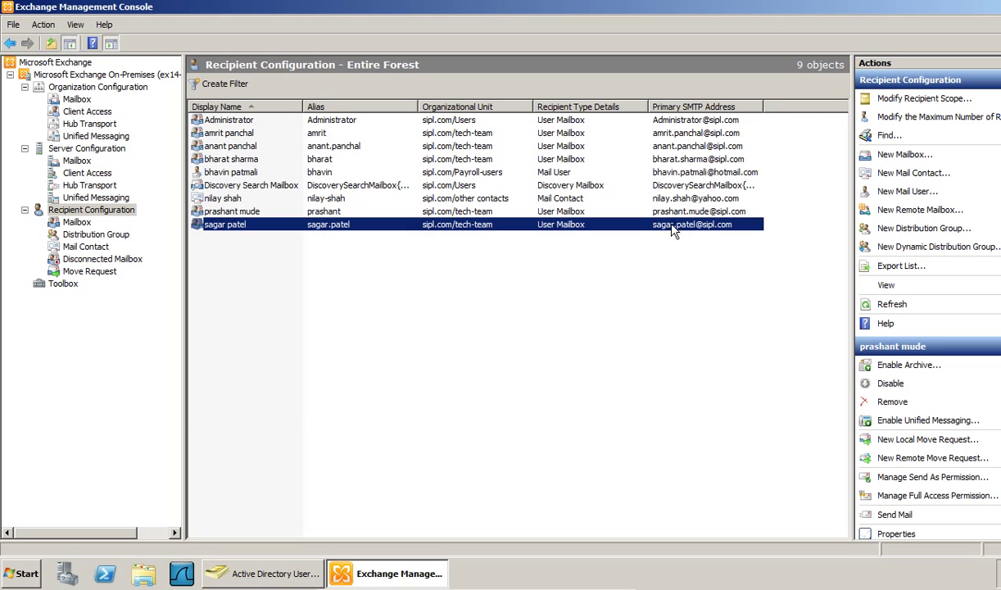
click(672, 158)
click(641, 132)
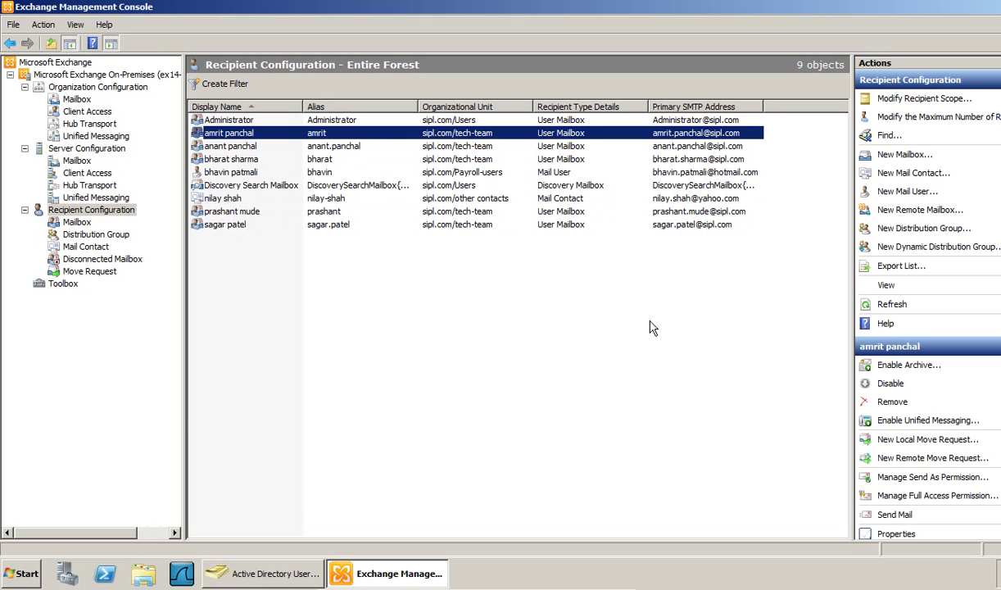
click(595, 360)
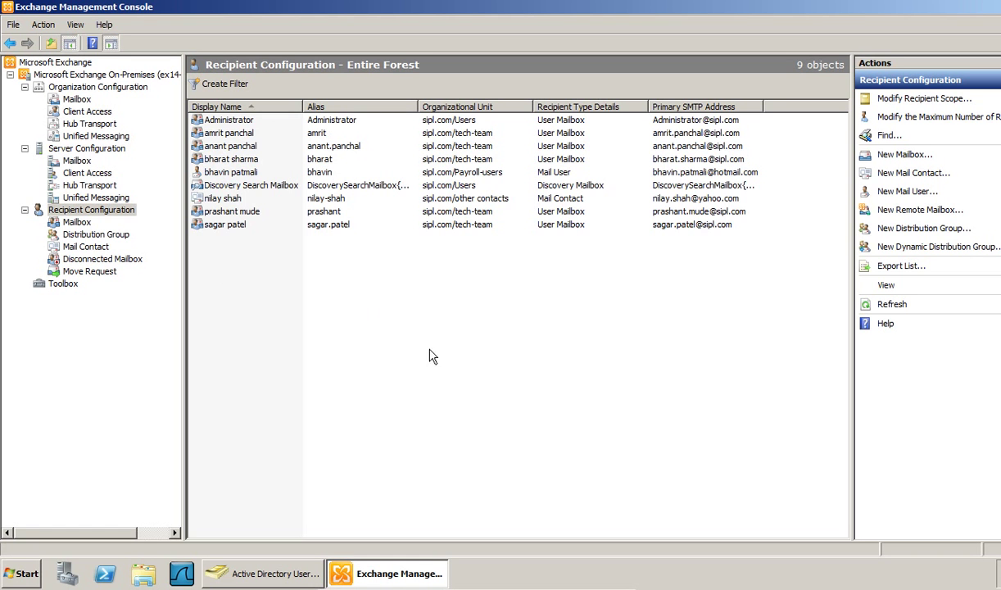
- Add a new organizational unit named all-exchange-groups under the sipl.com domain root
click(271, 574)
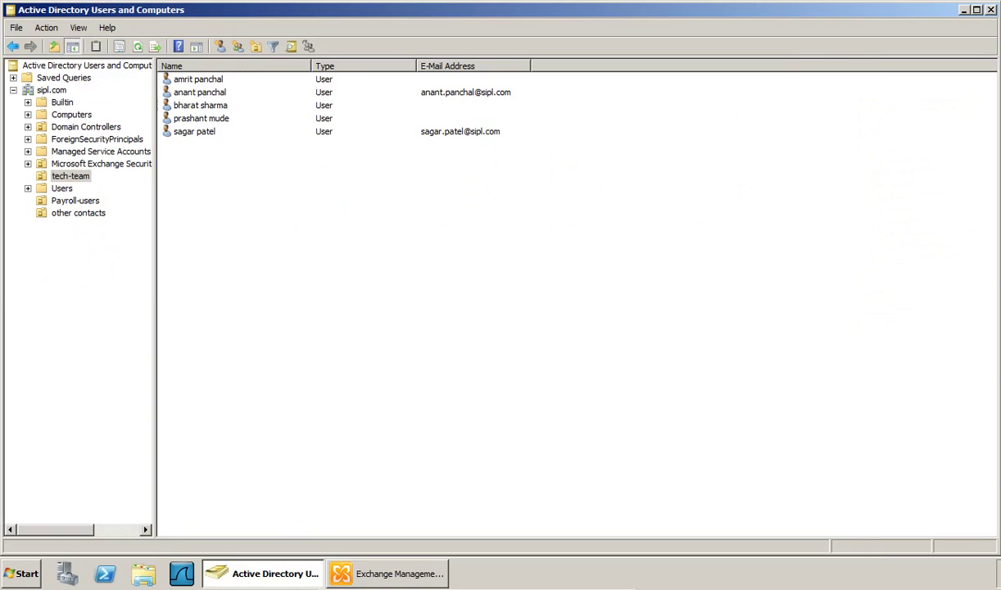
click(54, 90)
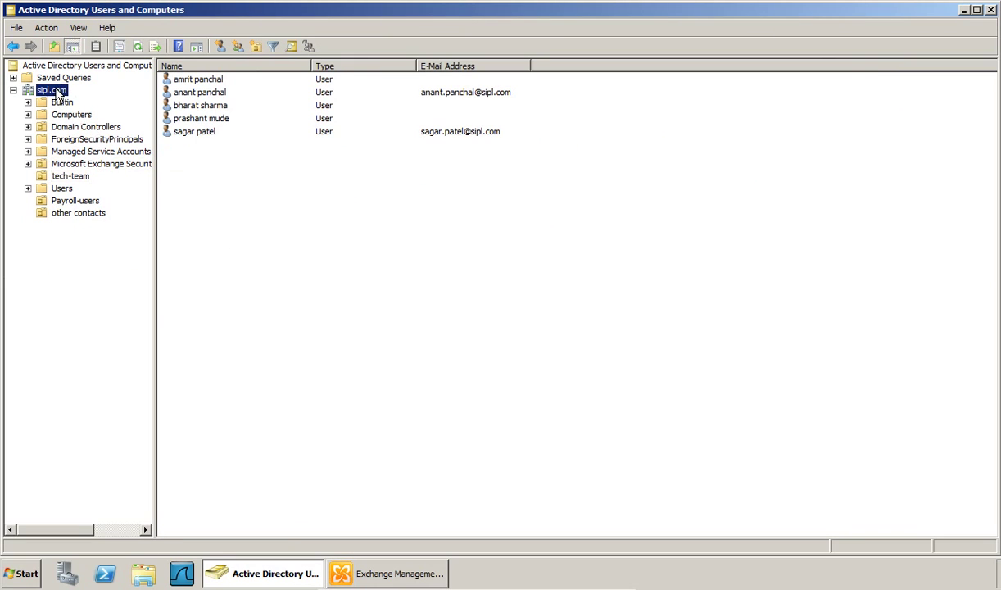
click(259, 47)
text(all-exchange-groups)
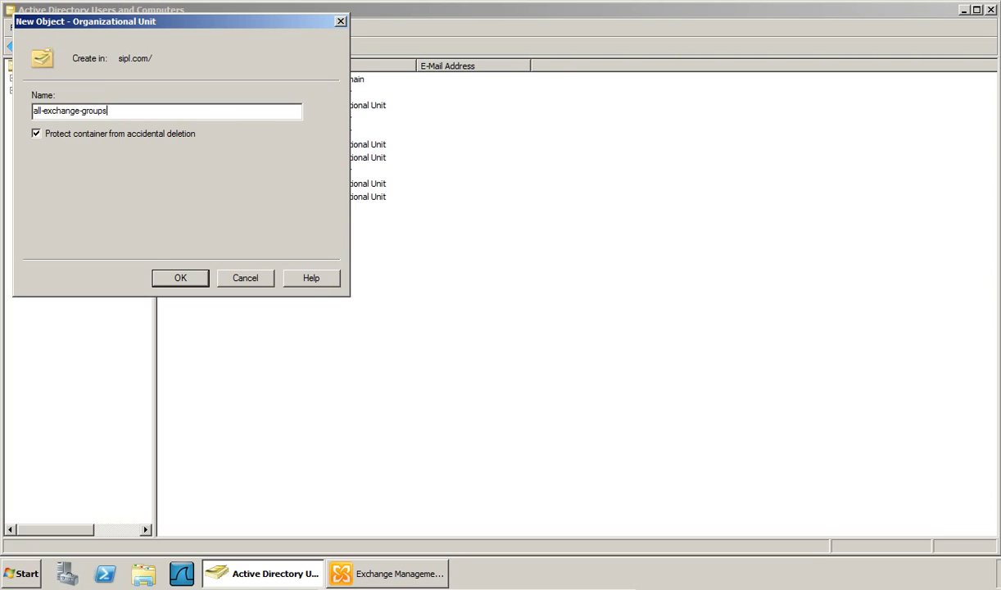
key(Return)
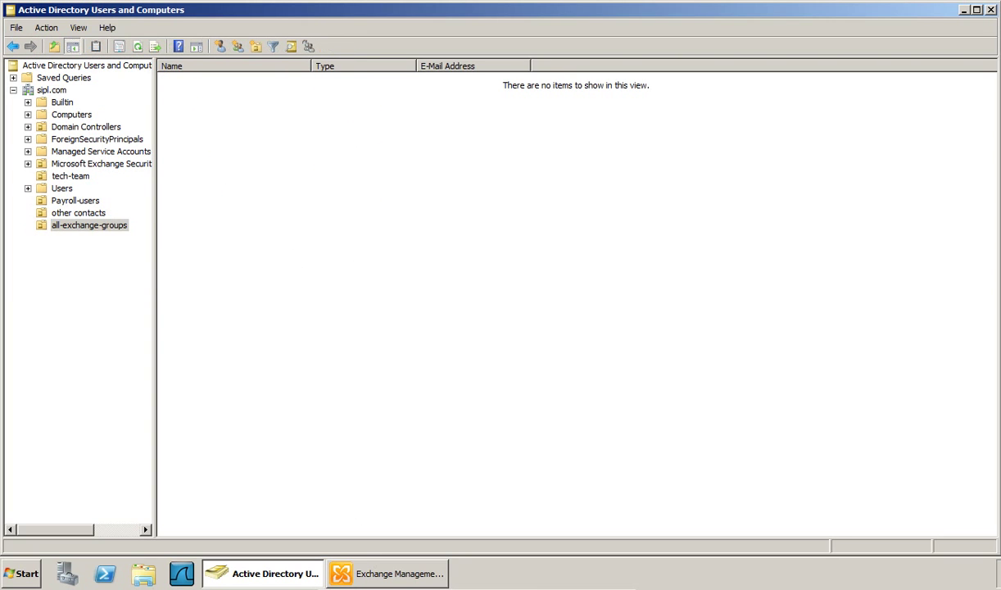
click(381, 574)
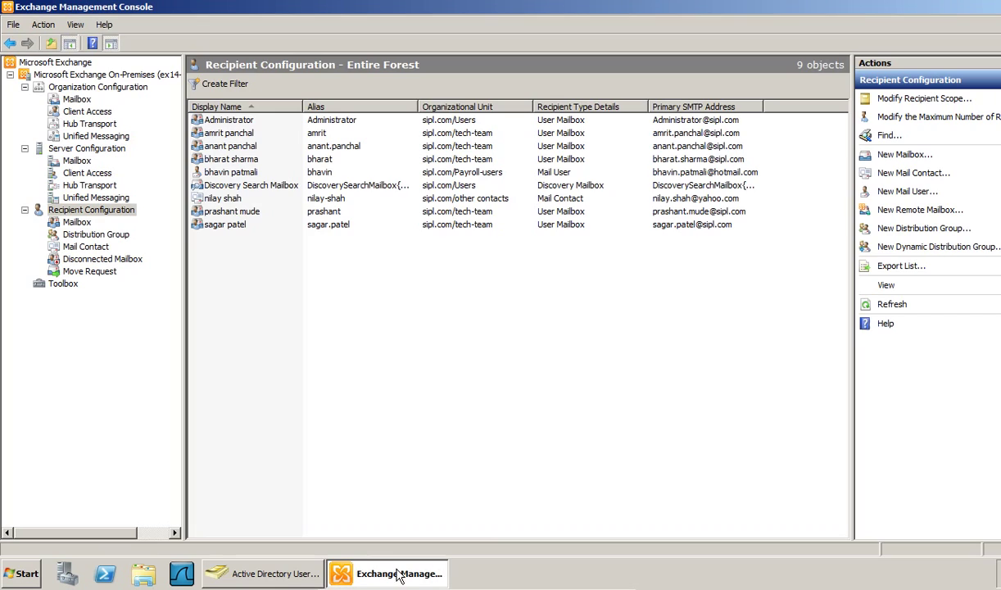
- Start a new distribution group and set its organizational unit to sipl.com/all-exchange-groups
right_click(93, 211)
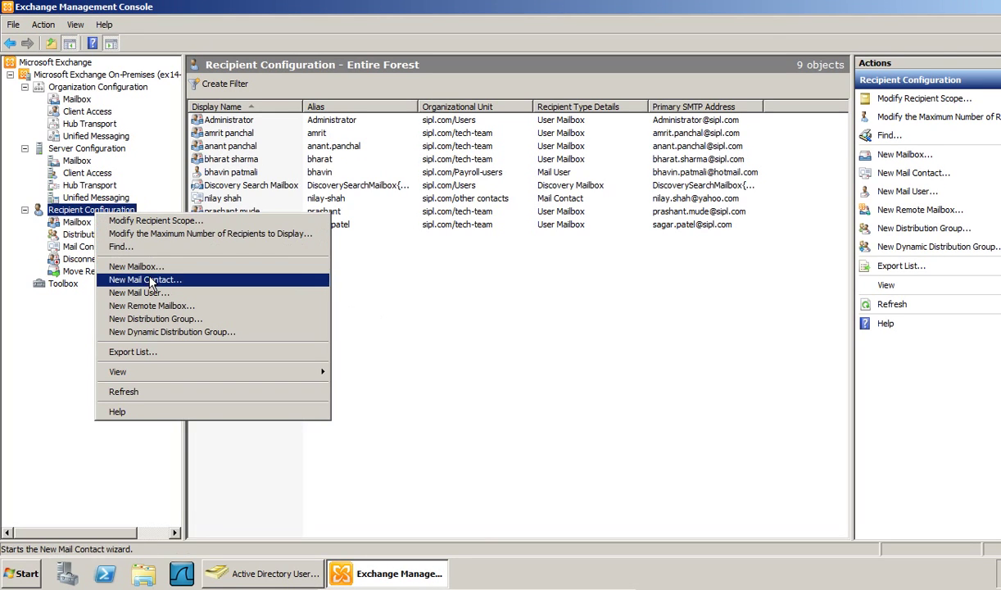
click(151, 318)
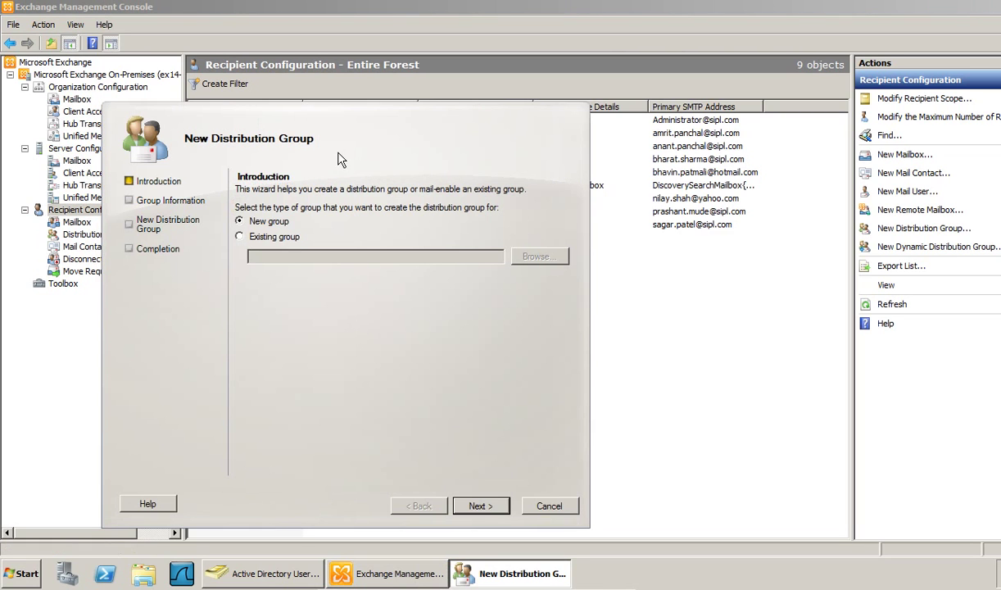
drag(341, 159, 372, 97)
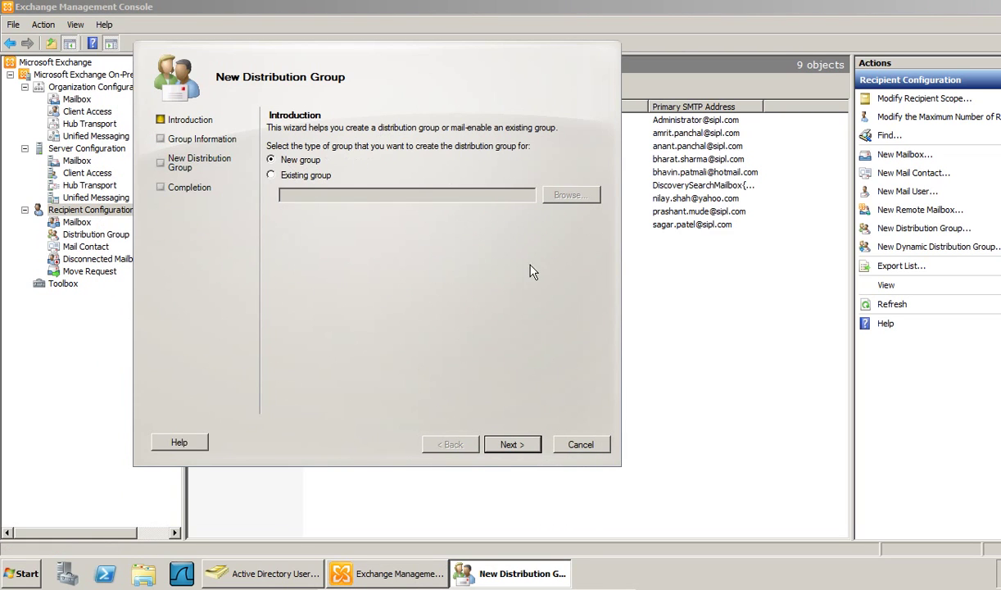
click(512, 444)
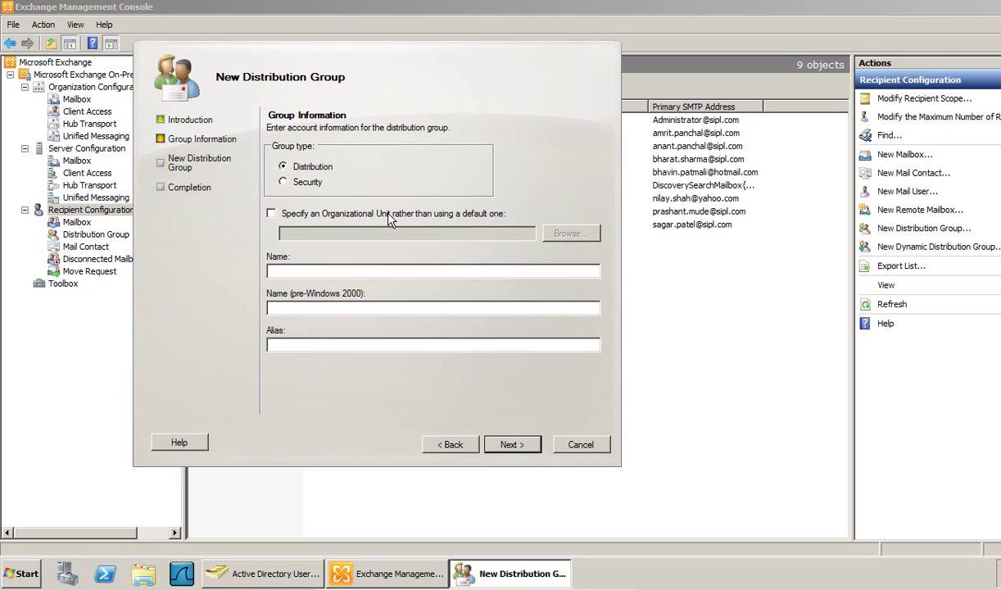
click(389, 216)
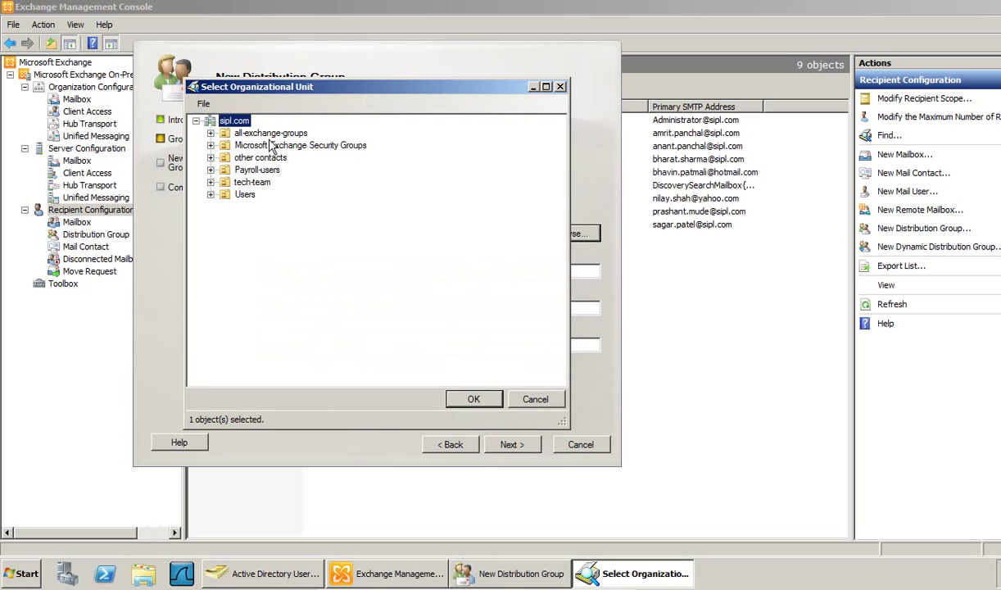
click(282, 135)
click(472, 398)
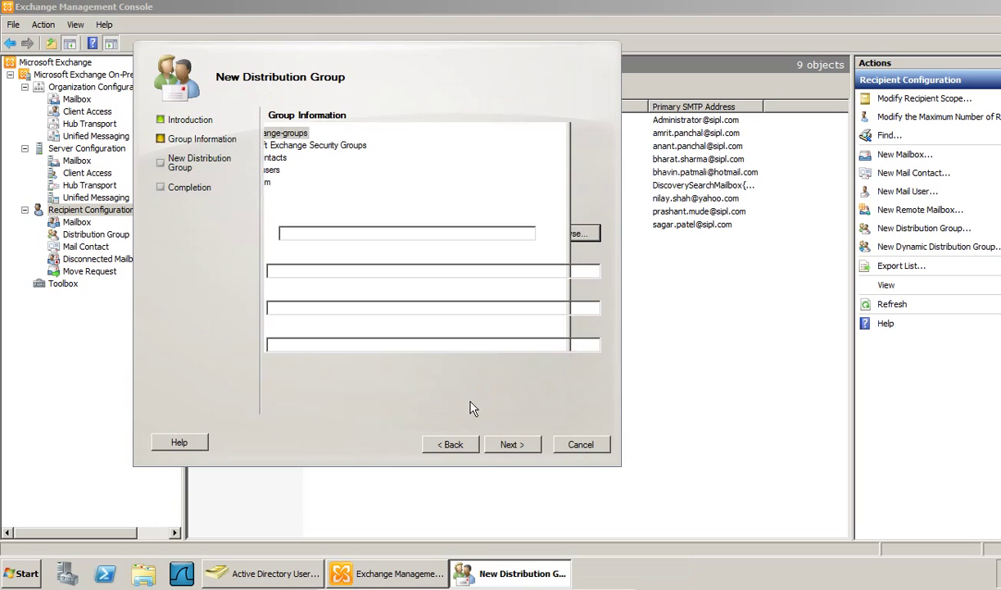
- Name the group team-leaders, set its alias, and finish creating it
click(293, 269)
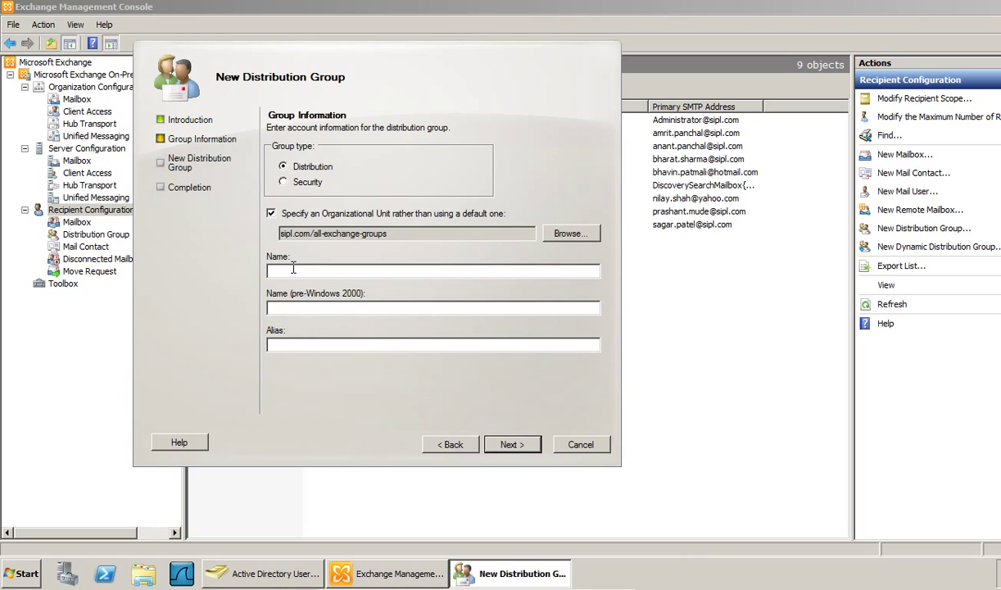
text(team-lead)
click(312, 344)
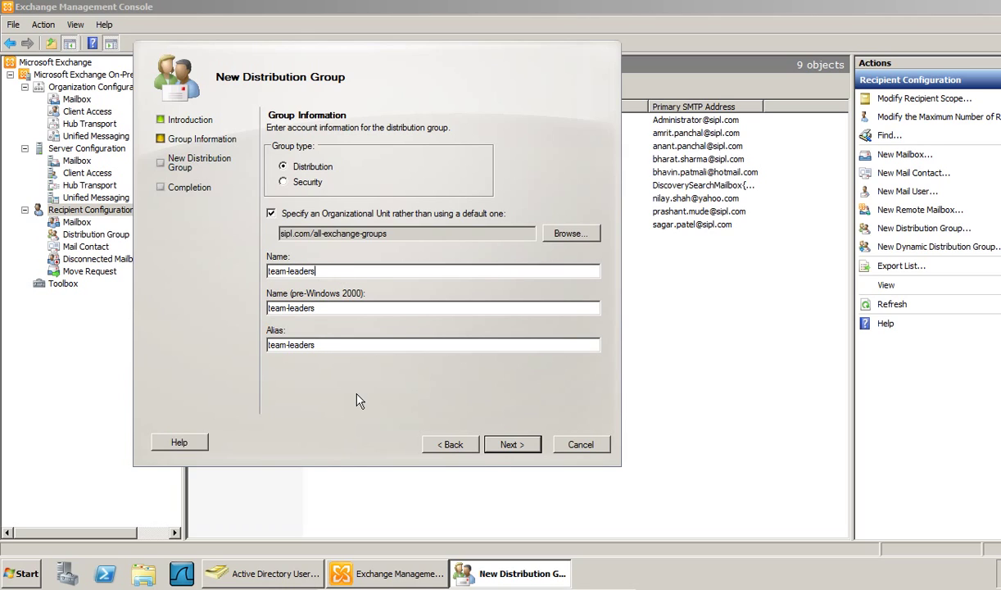
click(509, 444)
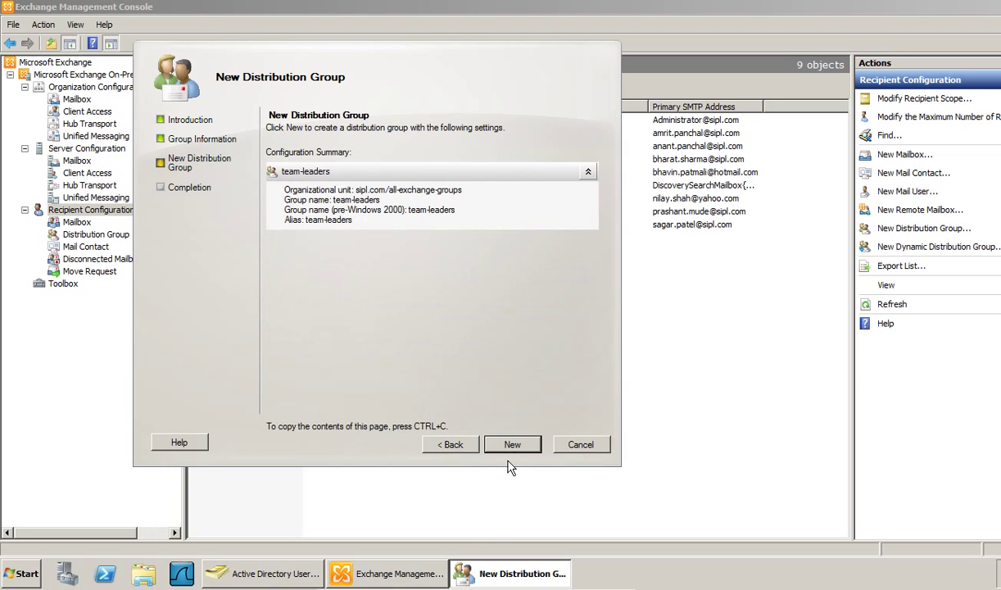
click(501, 447)
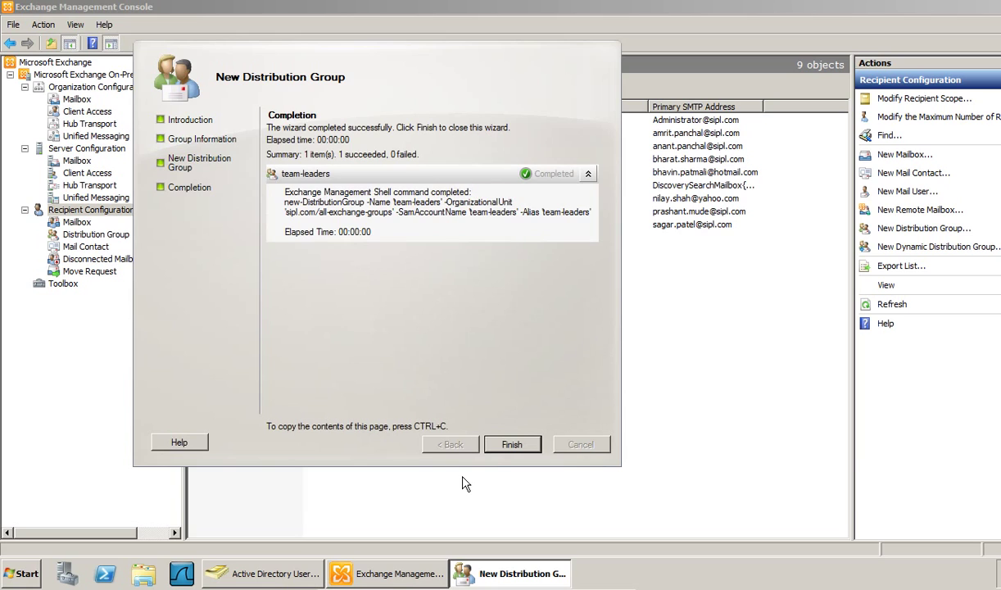
click(512, 446)
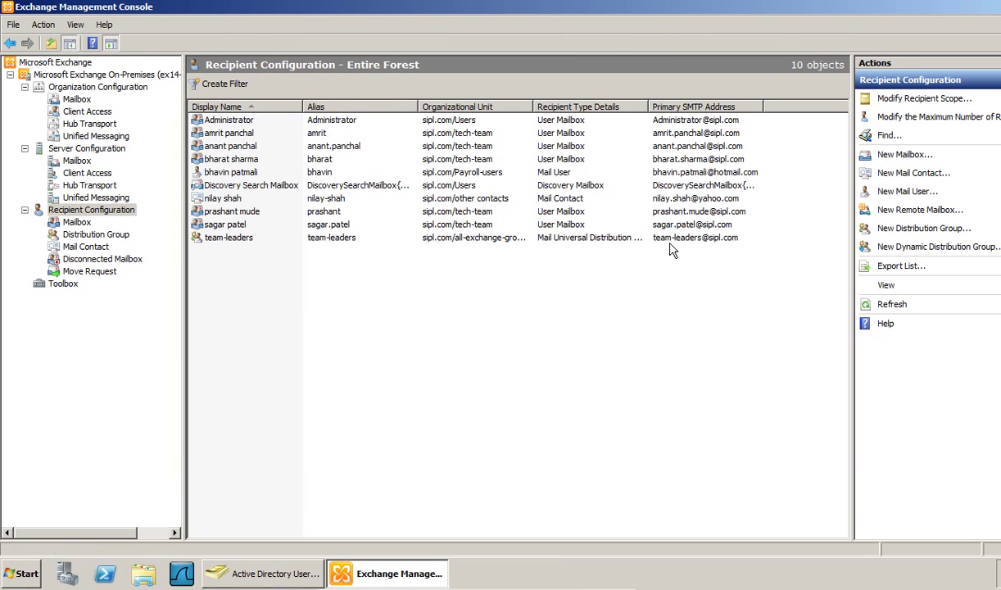
- Refresh Active Directory Users and Computers to confirm team-leaders sits in all-exchange-groups
click(699, 238)
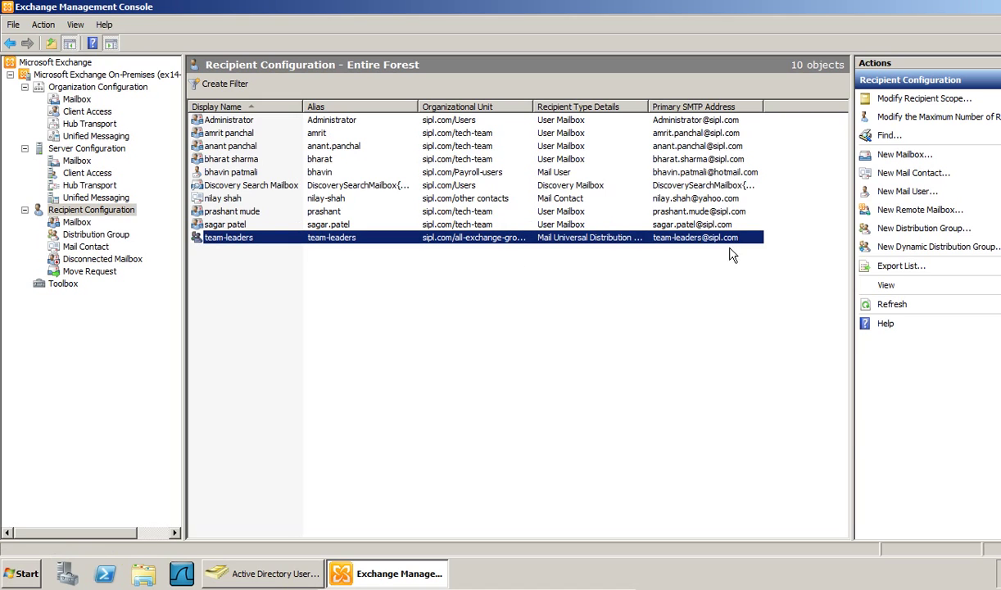
click(255, 565)
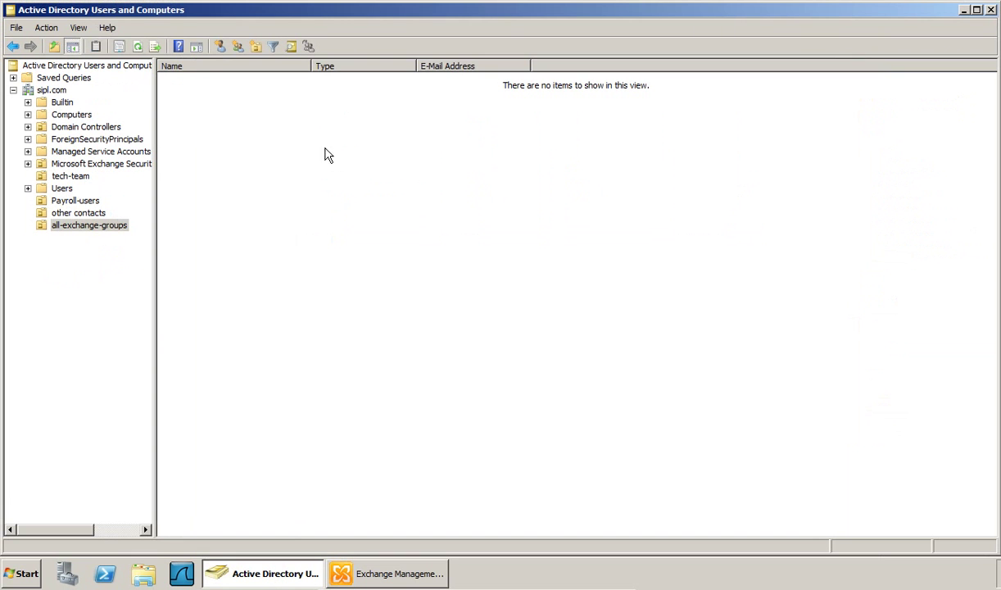
key(F5)
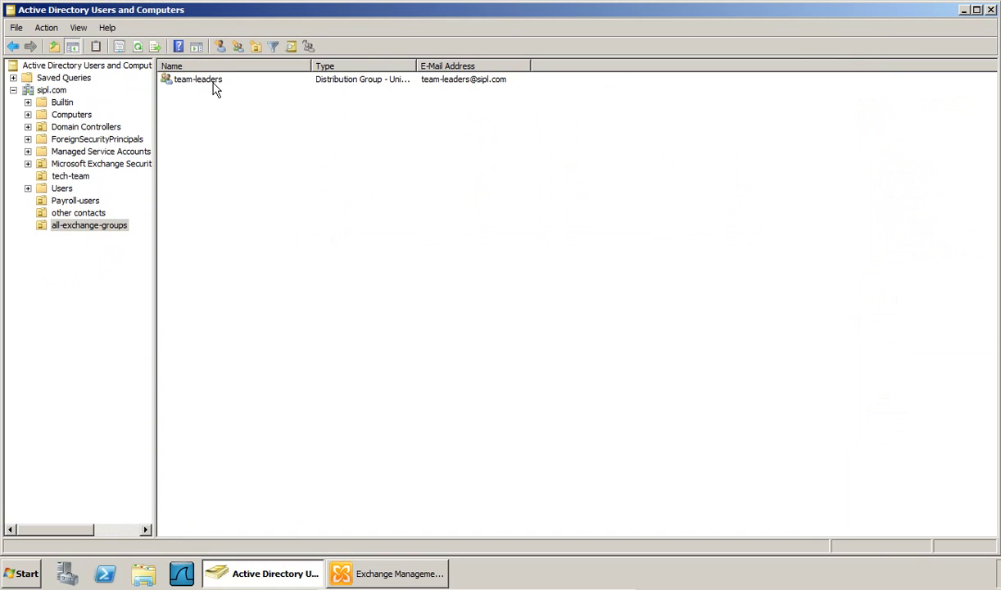
click(203, 82)
- Open the Properties of the team-leaders group in Exchange Management Console
click(384, 569)
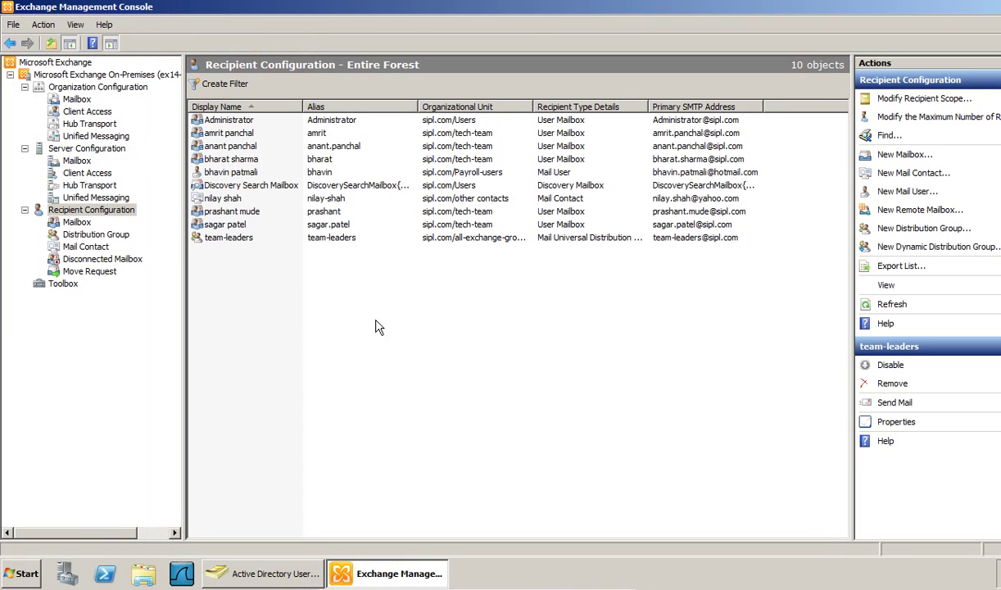
click(233, 241)
right_click(235, 246)
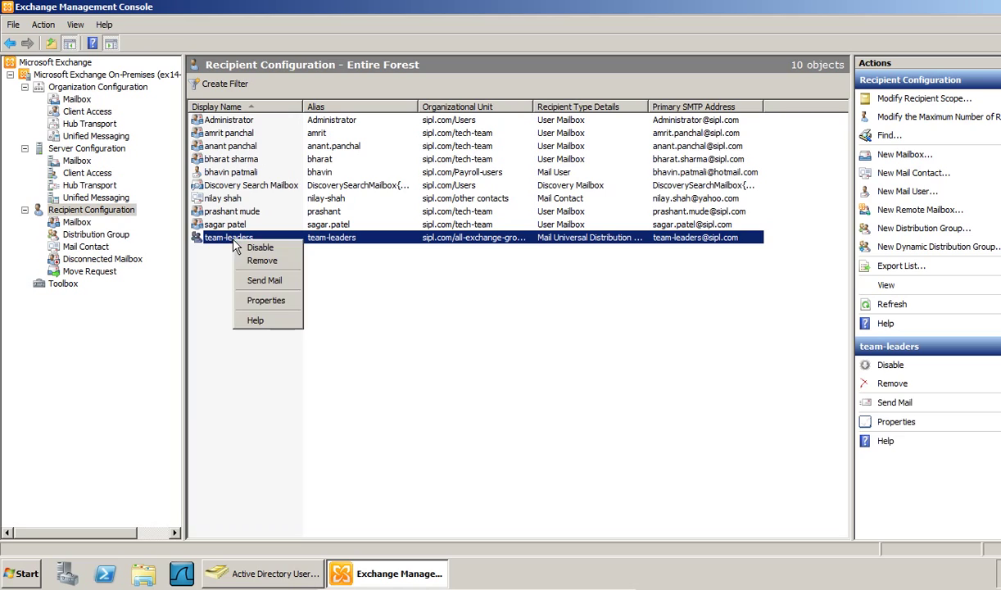
click(255, 293)
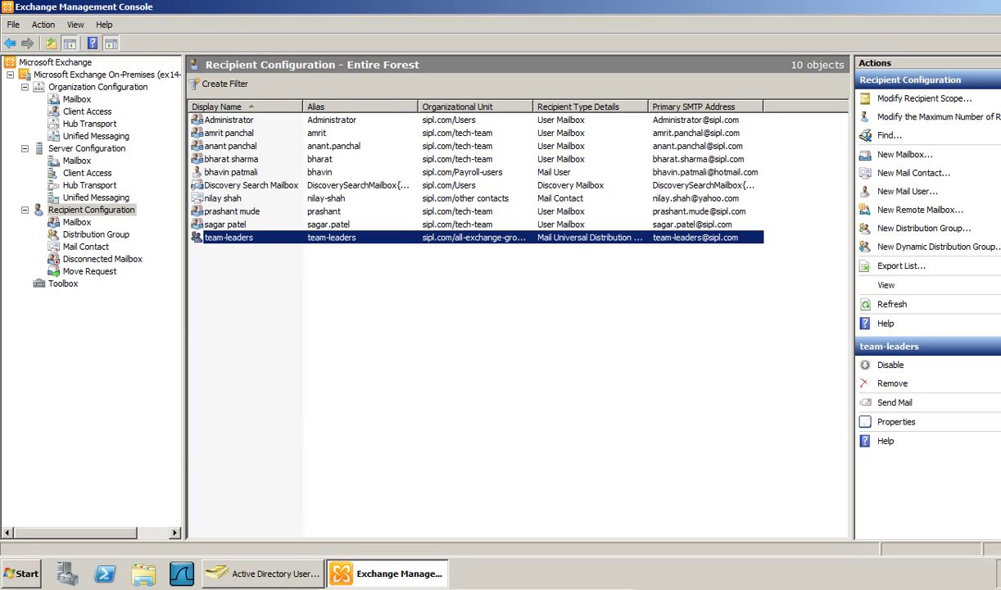
drag(258, 72, 386, 52)
- Add the three tech-team users to team-leaders' Members list and apply the change
click(240, 78)
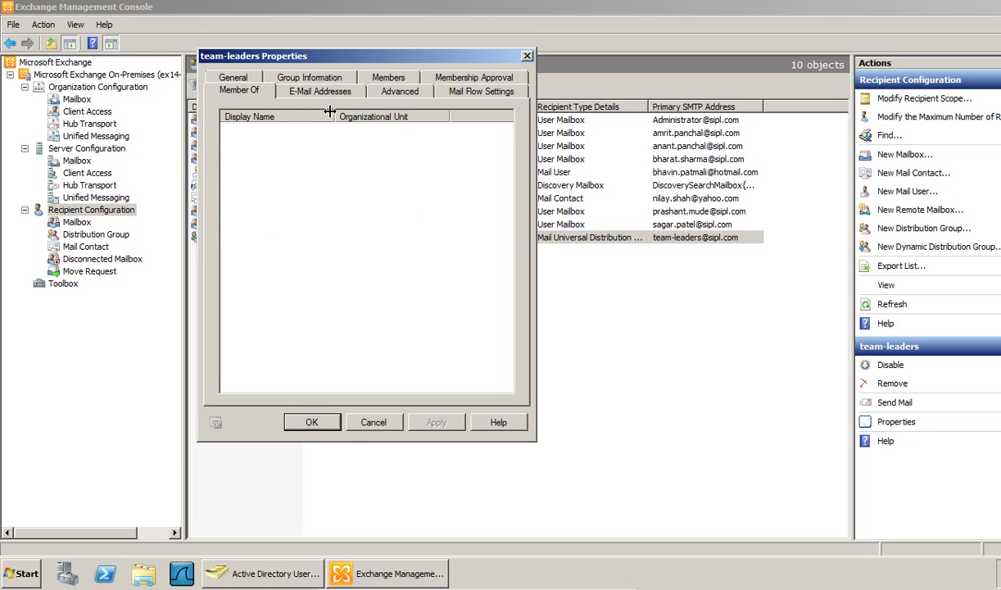
click(383, 78)
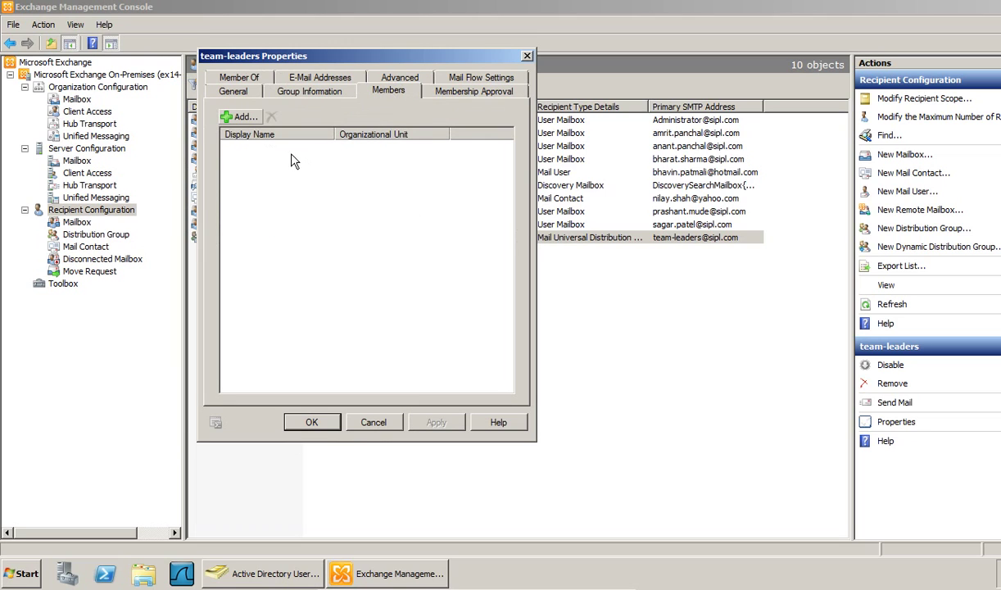
click(244, 119)
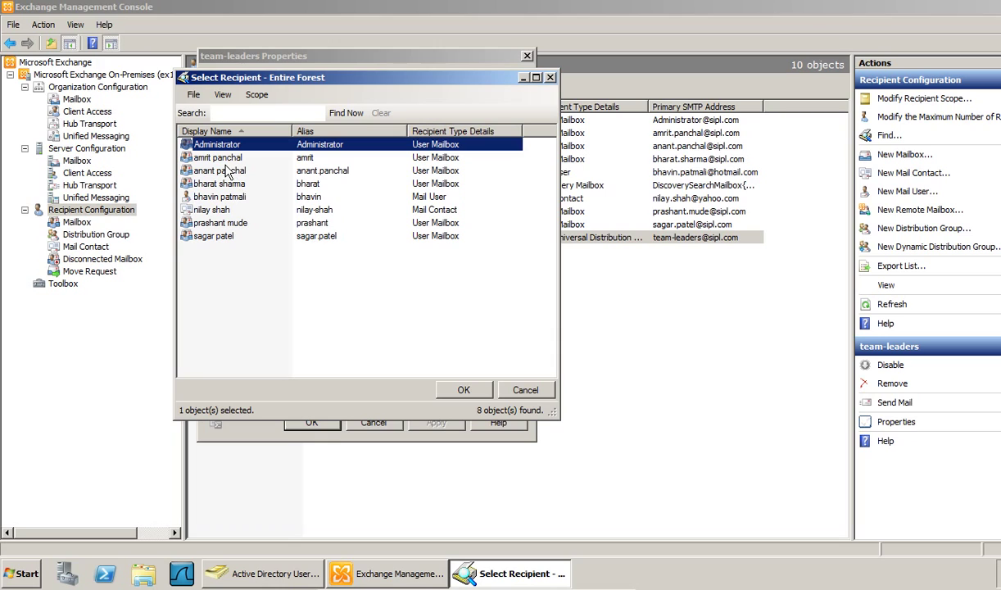
click(223, 158)
click(230, 170)
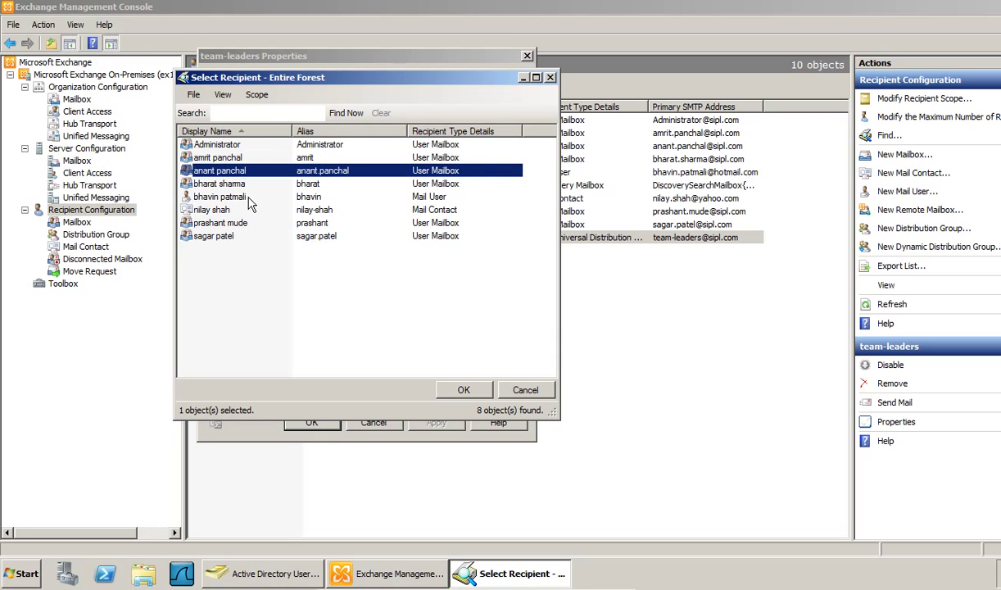
ctrl+click(230, 184)
ctrl+click(227, 223)
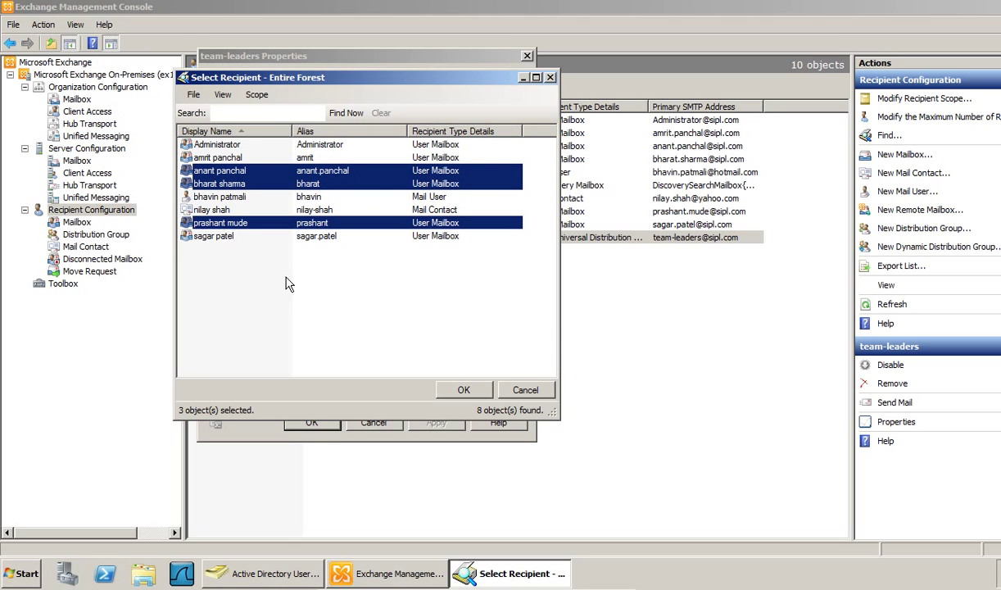
click(459, 389)
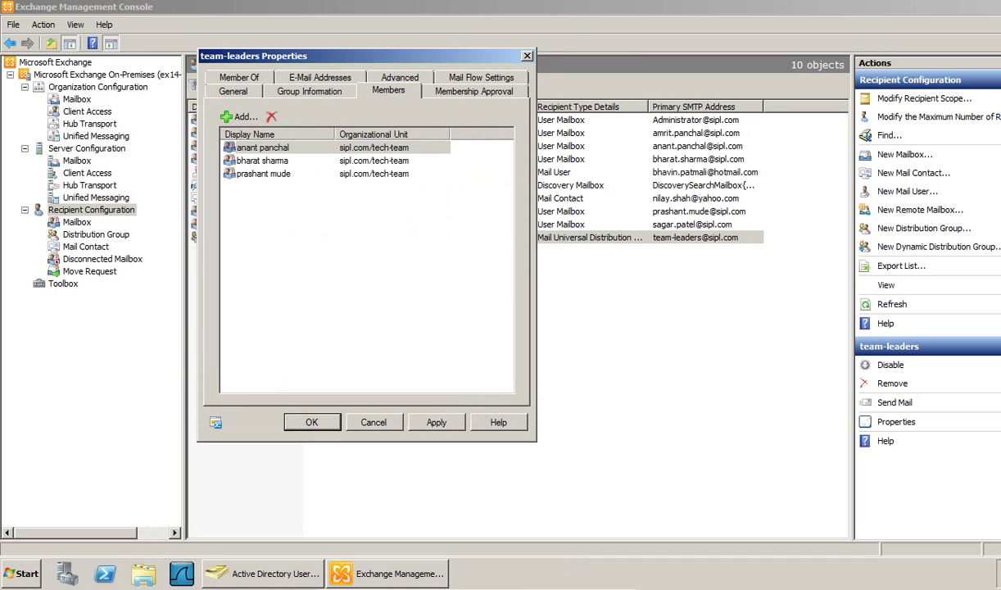
click(436, 422)
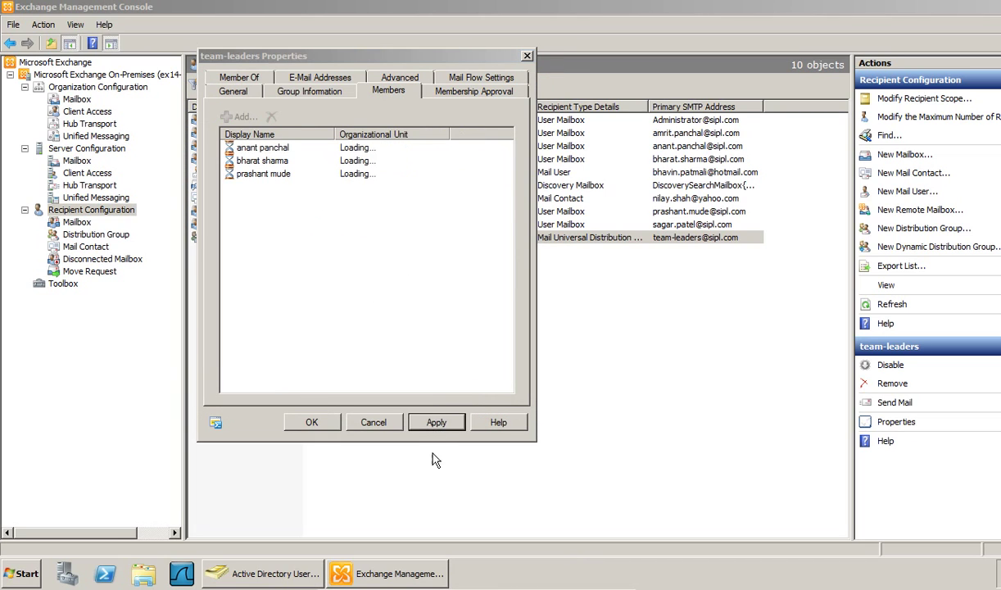
click(320, 420)
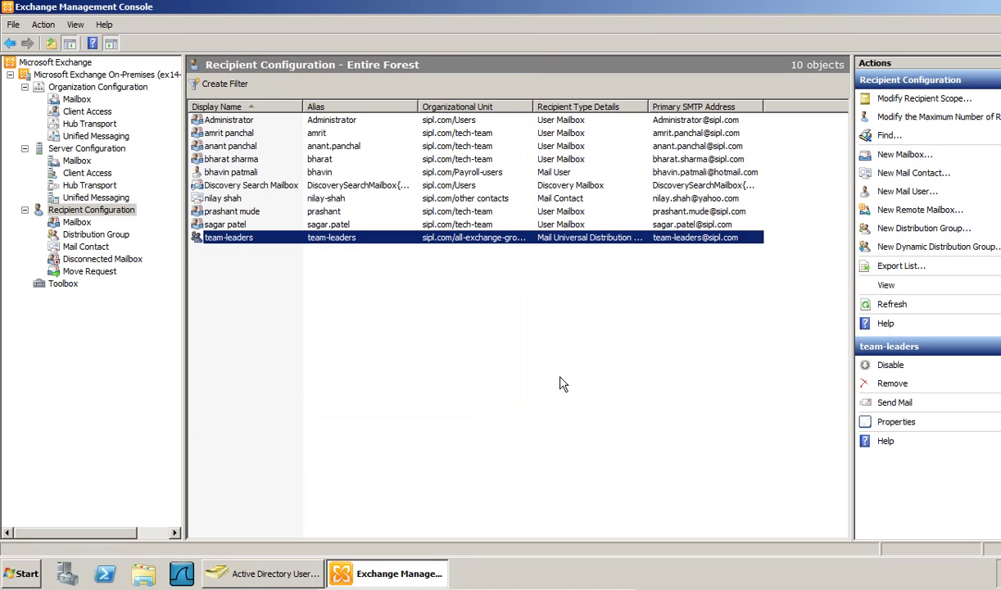
click(562, 384)
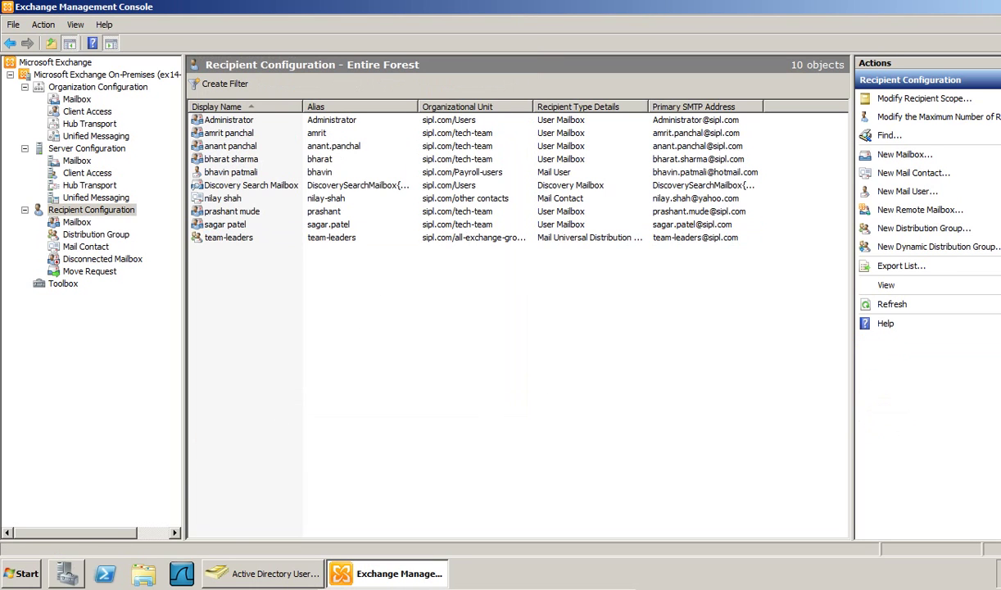
- Open Internet Explorer, bypass the certificate warning, and sign in with the administrator account
click(26, 572)
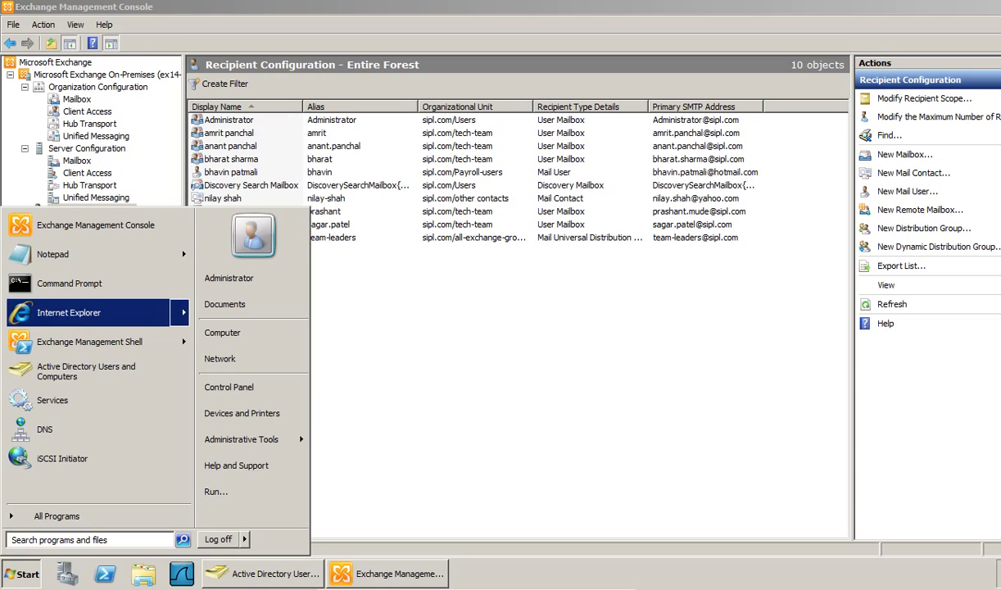
click(81, 313)
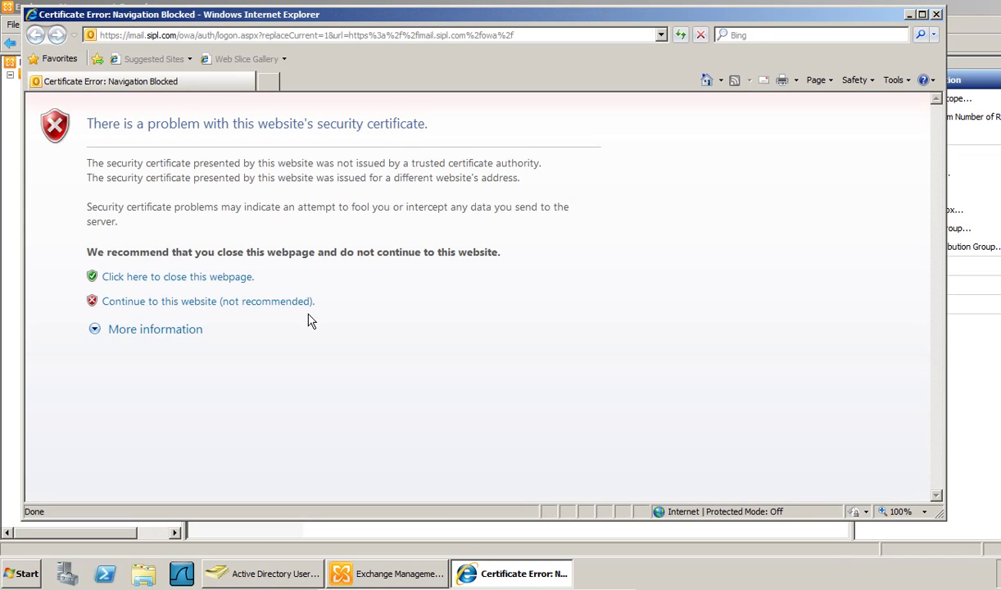
click(283, 301)
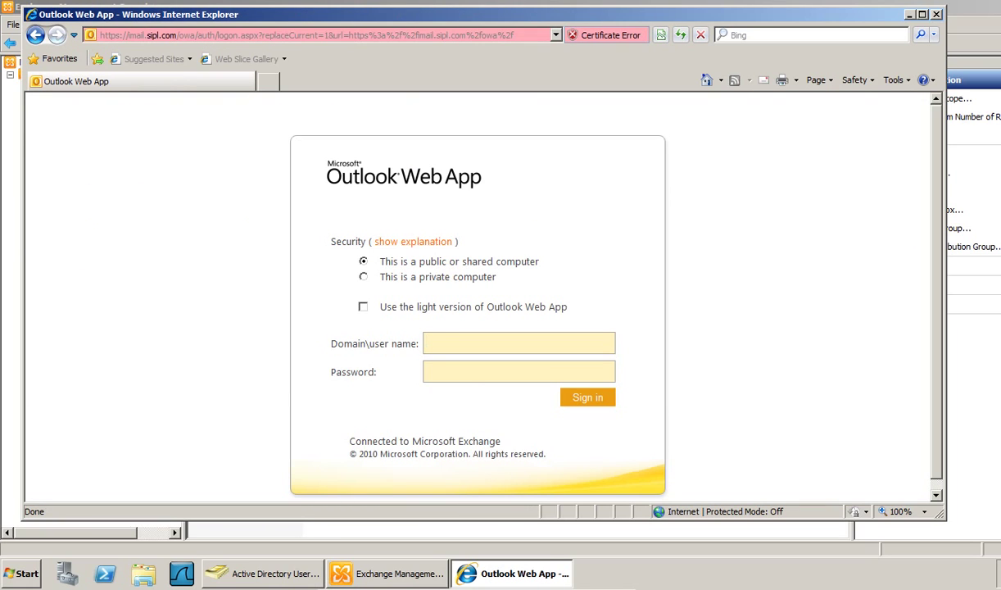
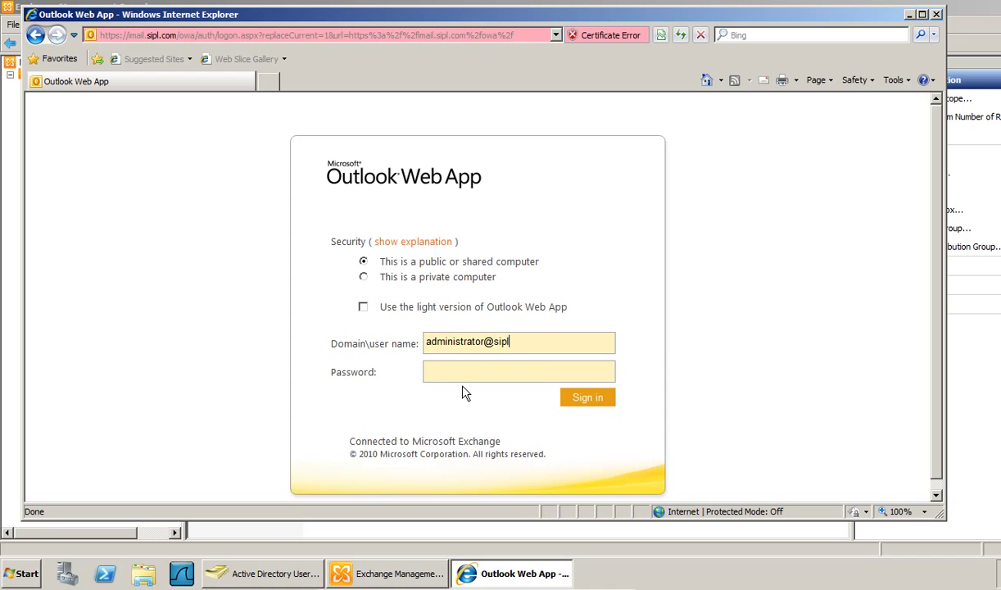
key(Tab)
text(••••••••)
key(Return)
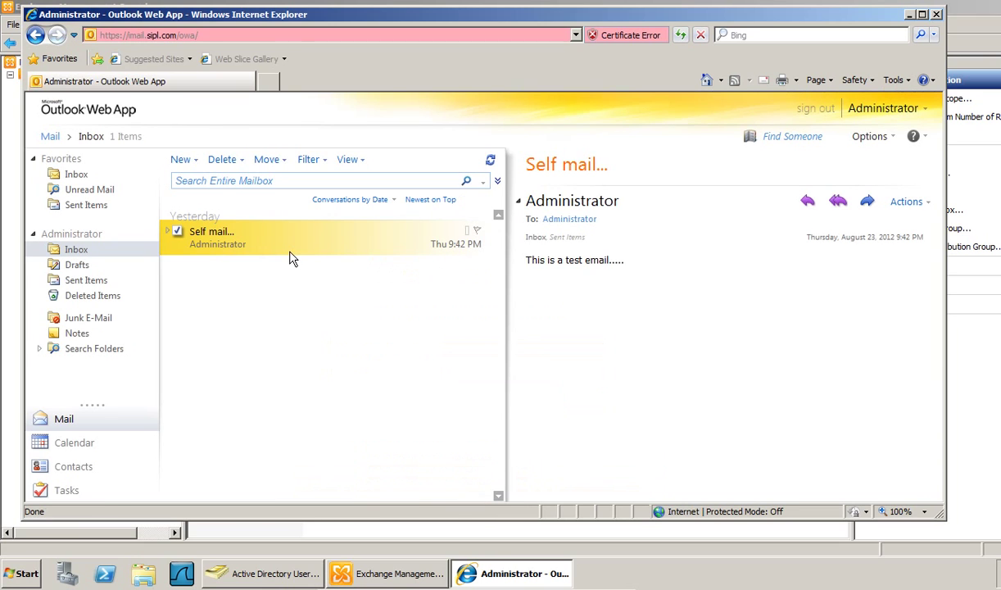
- Send team-leaders a mail titled 'Test mail for Team-leaders group' with a short test body
click(180, 159)
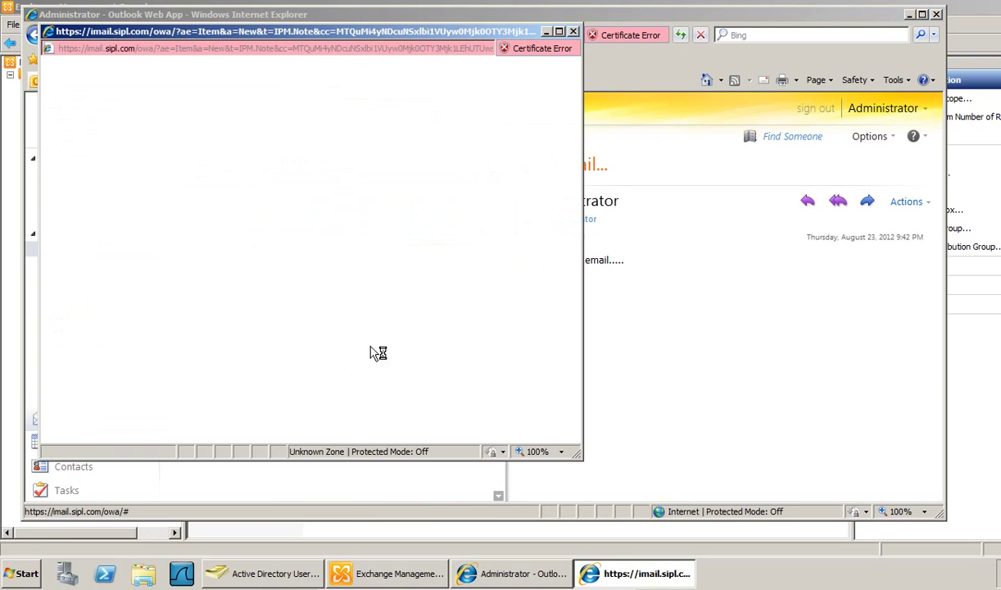
drag(273, 33, 401, 45)
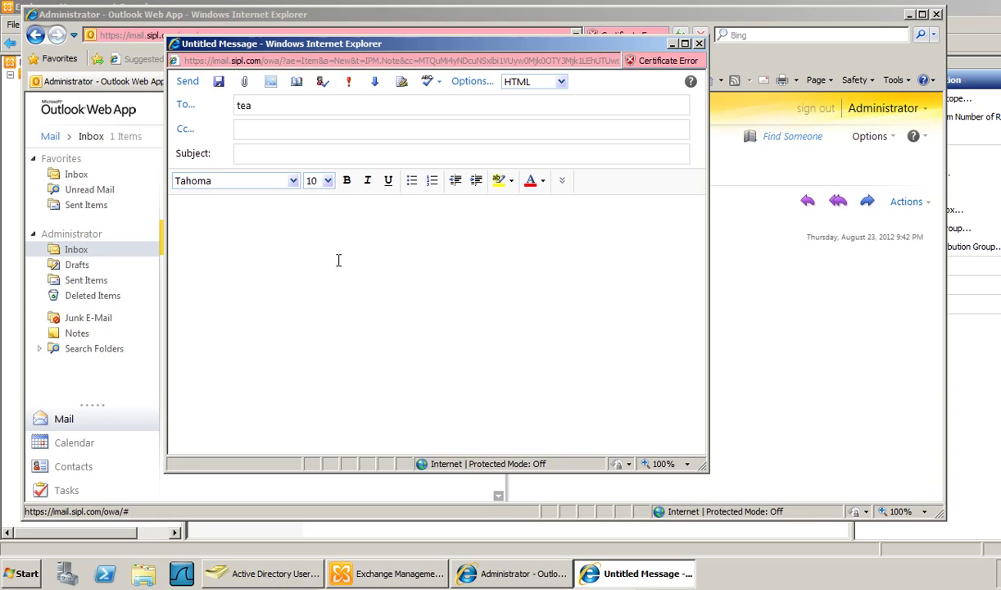
key(Return)
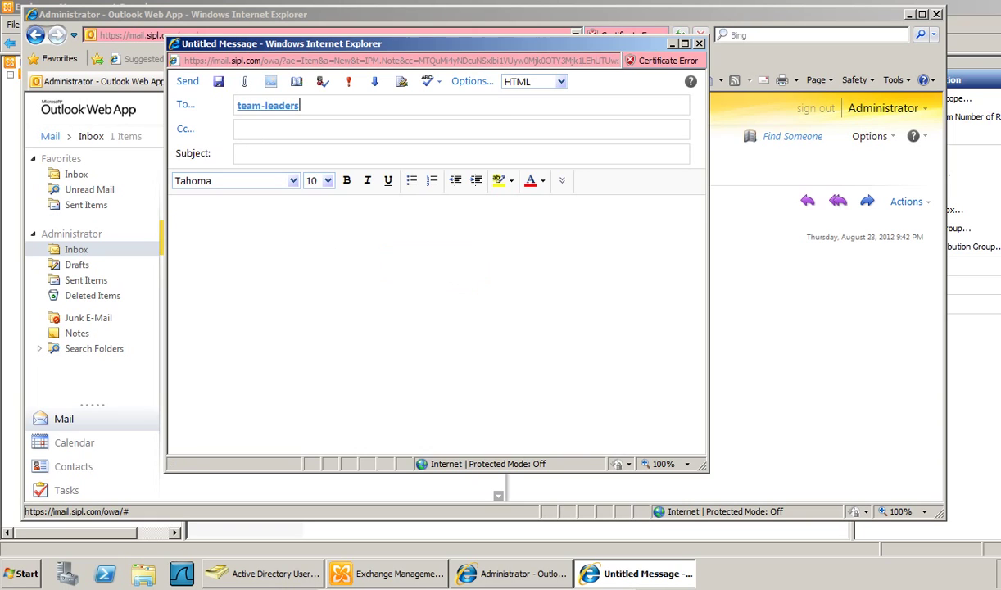
click(327, 158)
text(Test mail for Team)
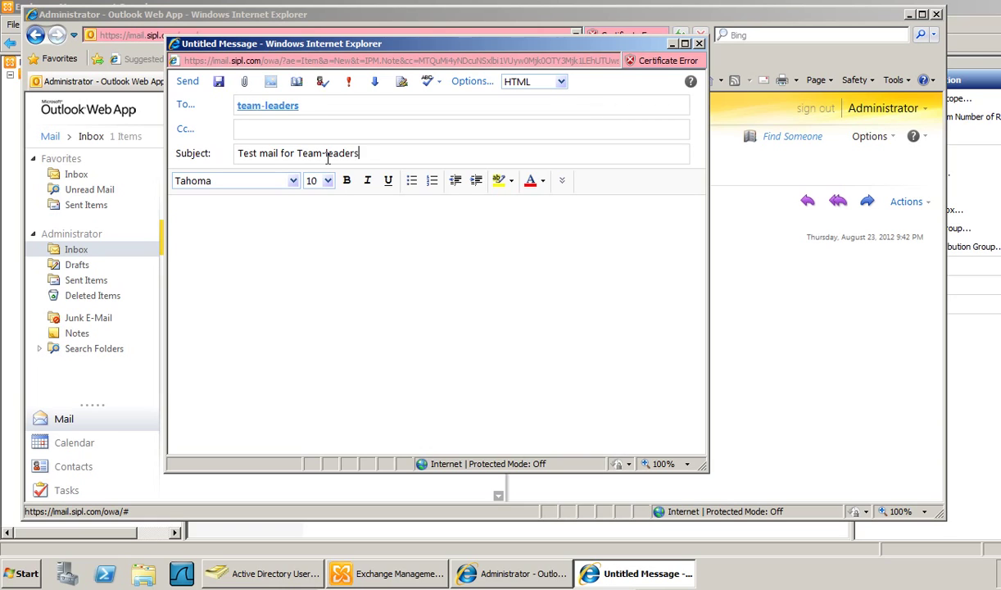
text(-leaders group...)
text(his is a t)
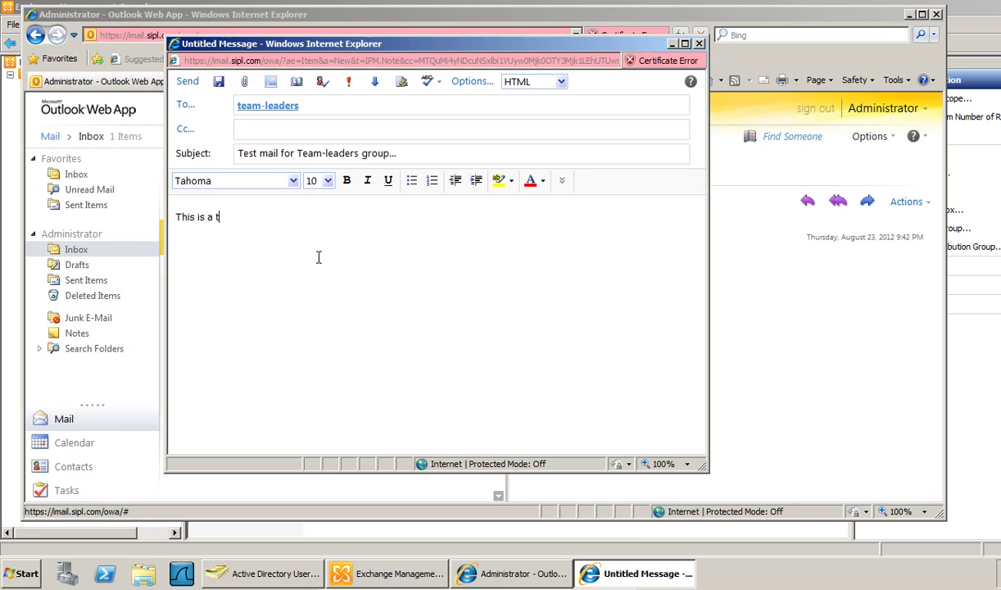
text(est mail for distrib)
text(ution group....)
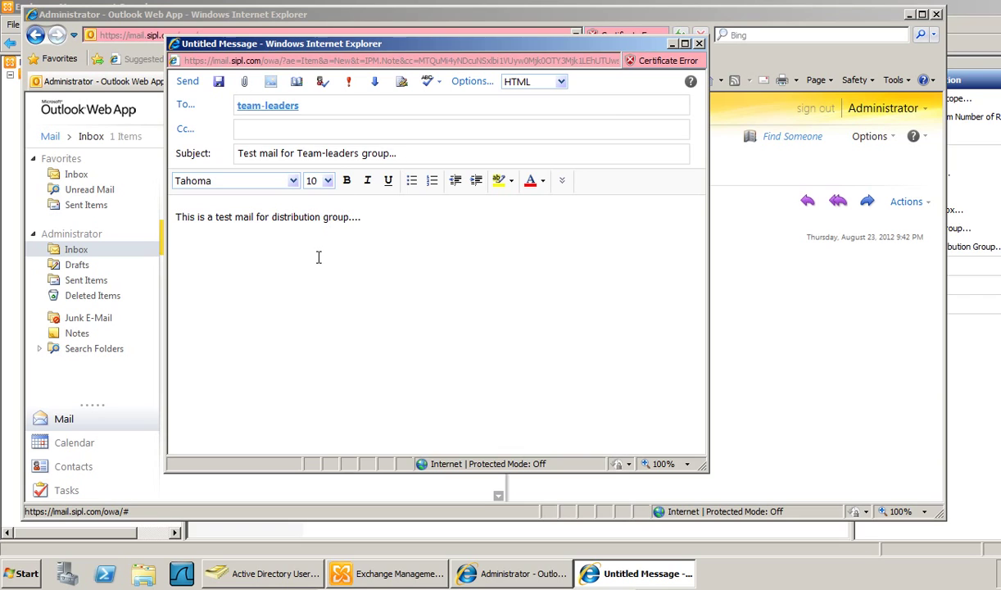
key(alt+s)
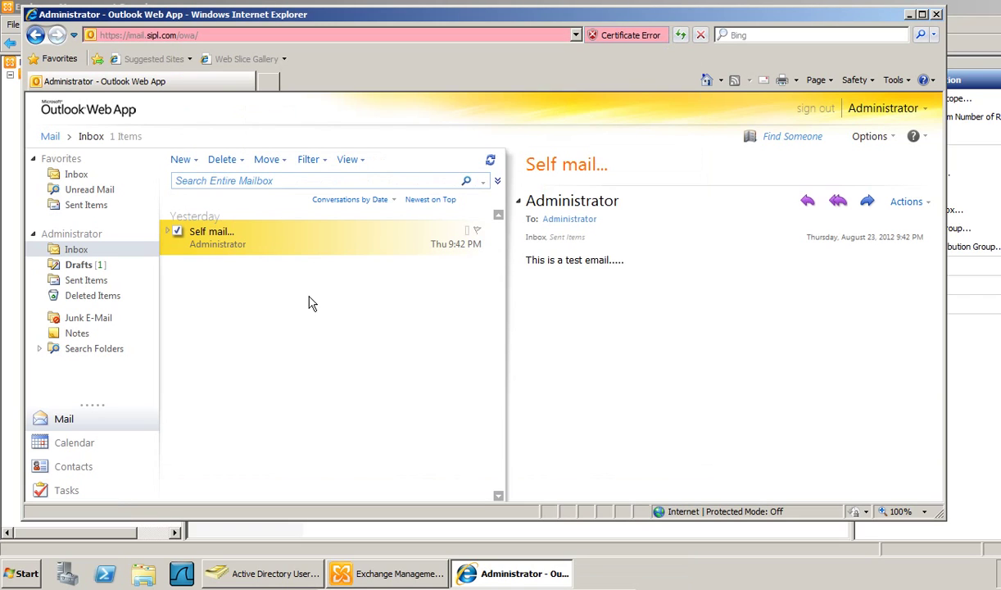
- Check Drafts, Inbox and Sent Items to confirm the test mail was sent
click(108, 263)
click(76, 249)
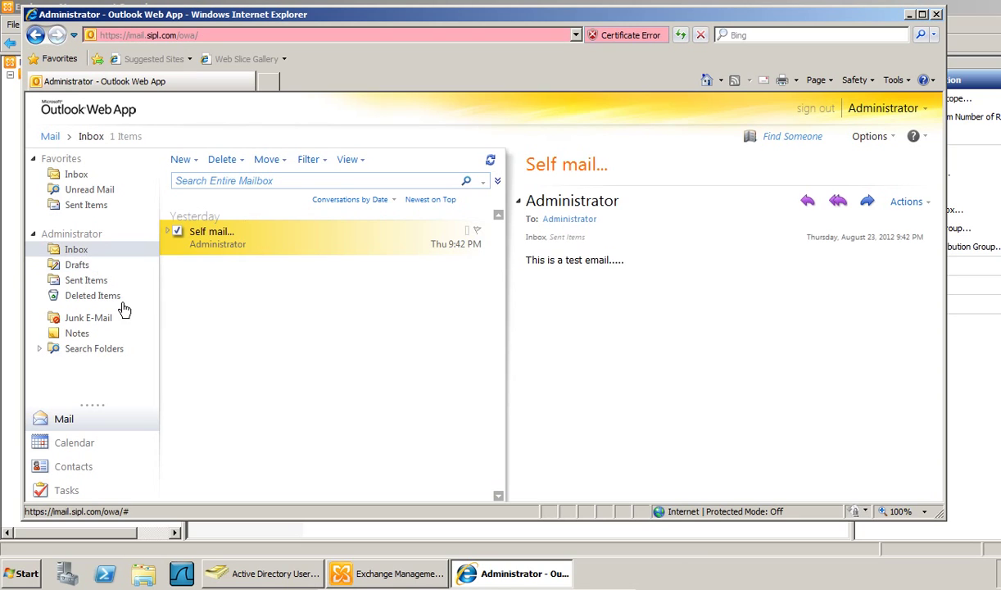
click(86, 281)
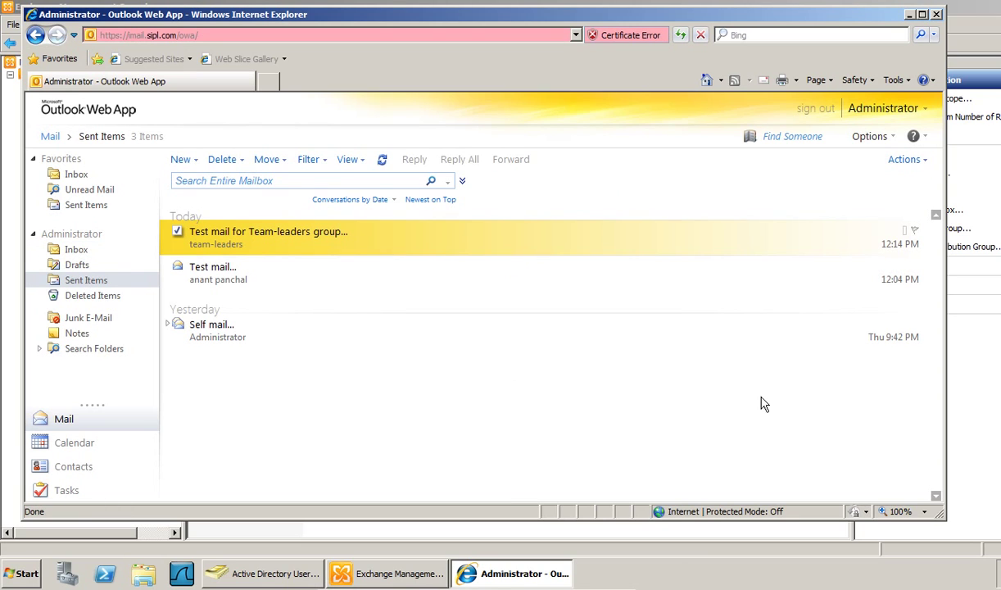
- Sign out of the administrator mailbox and enter a group member's user name
click(815, 108)
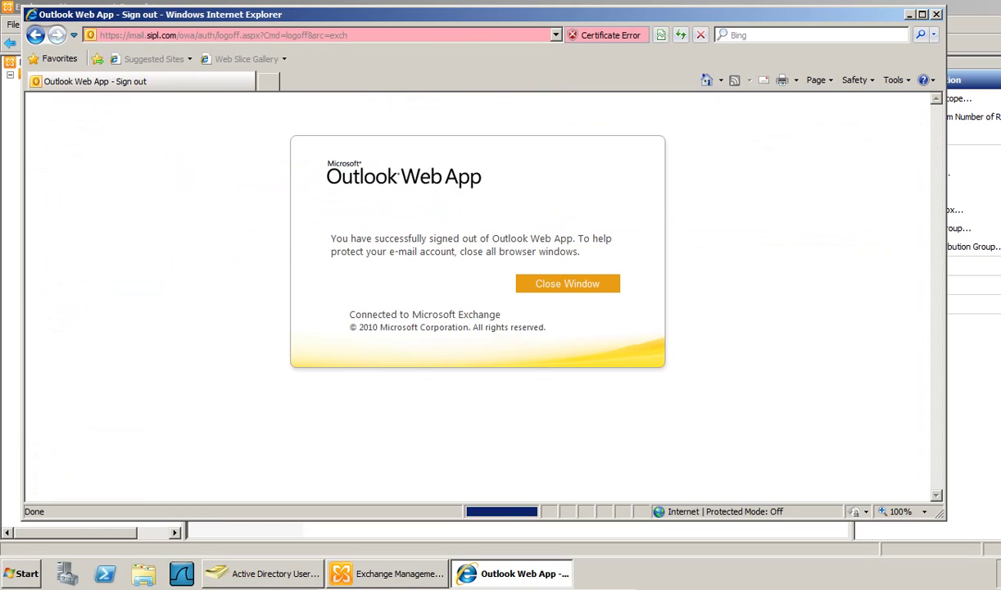
click(707, 80)
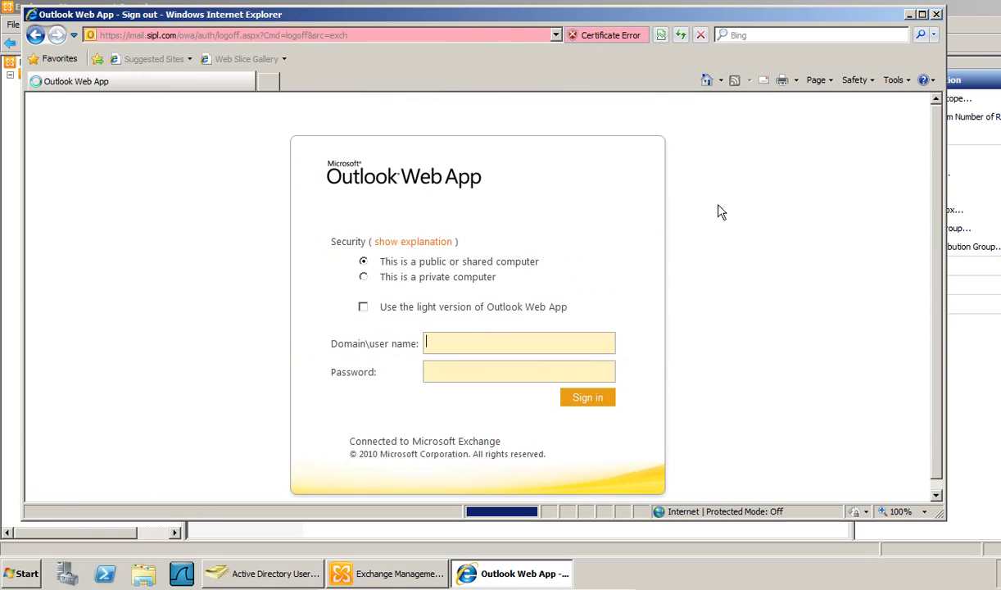
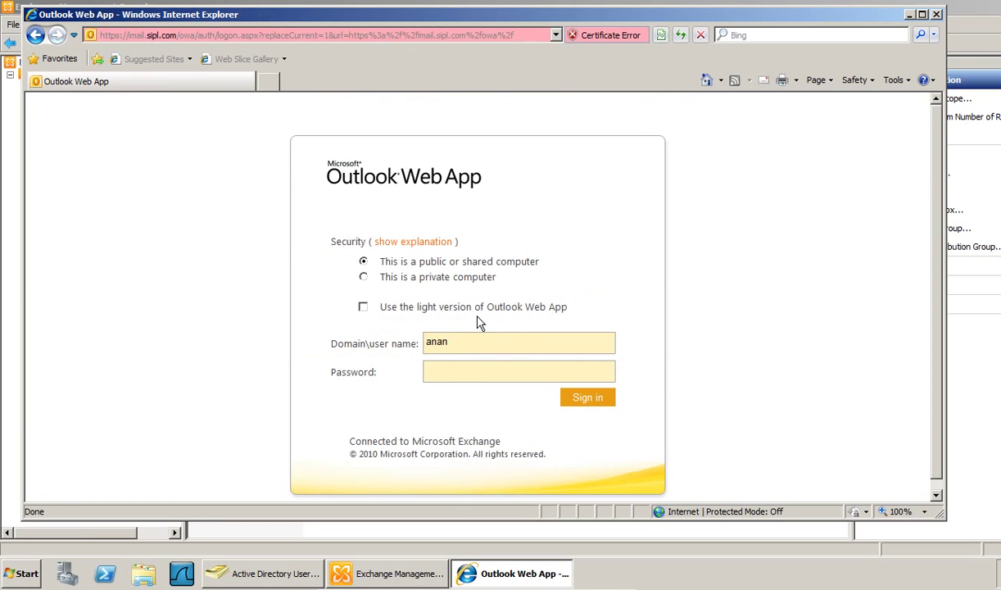
- Sign in as the member and open the delivered team-leaders test mail in the Inbox
key(Return)
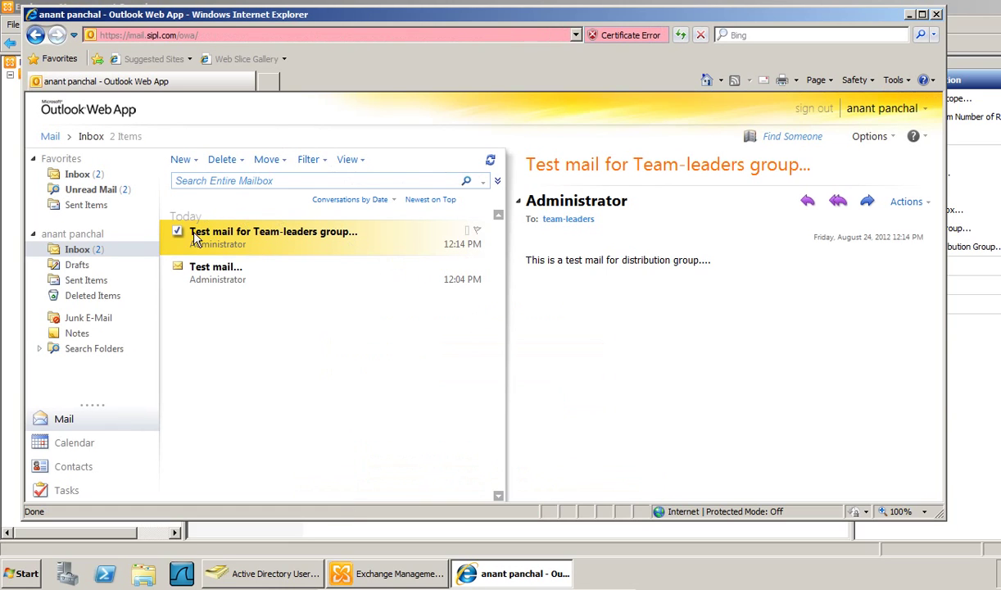
double_click(254, 241)
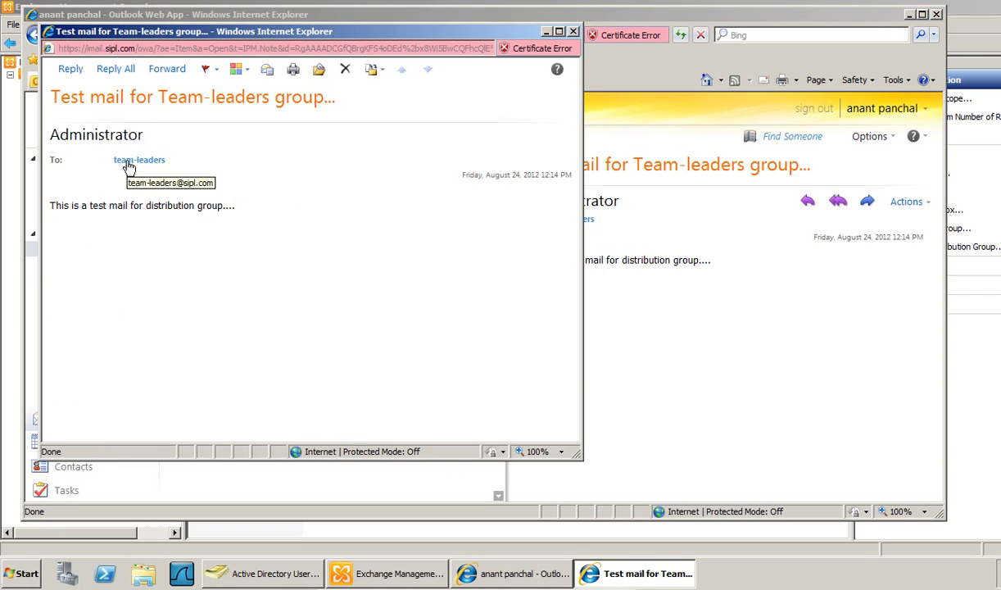
double_click(129, 160)
drag(103, 145, 401, 314)
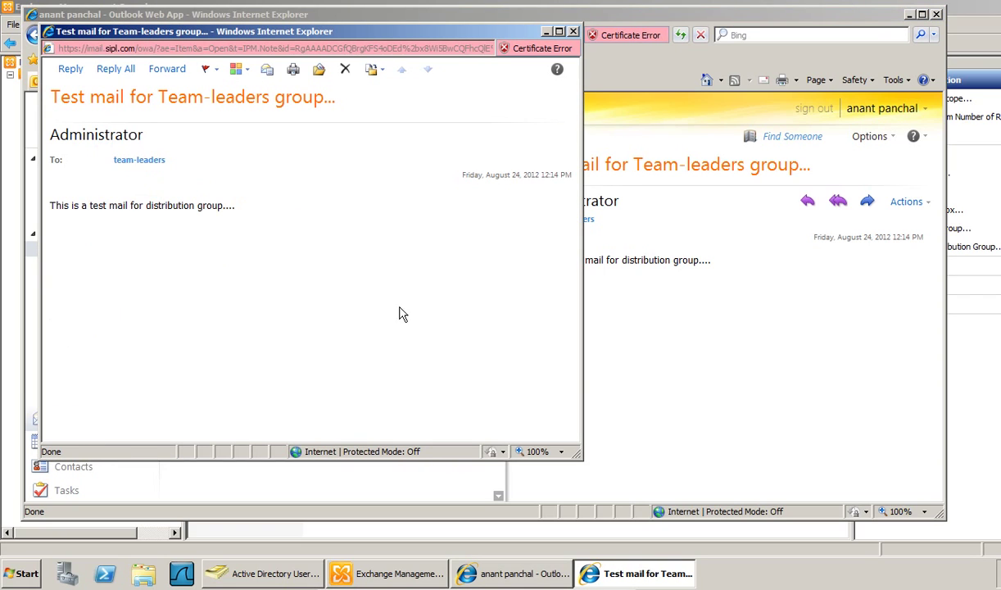
click(574, 31)
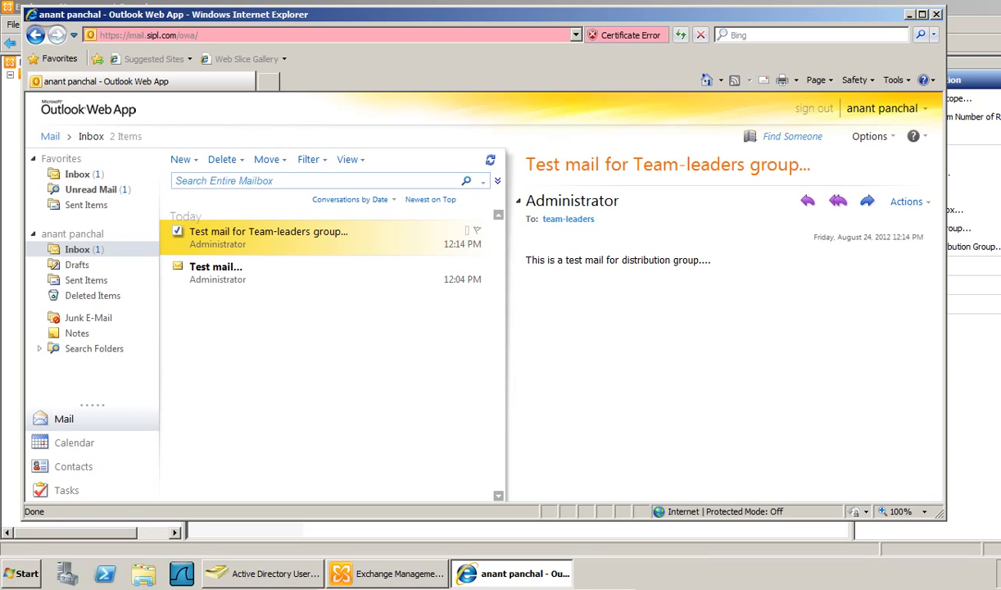
click(792, 136)
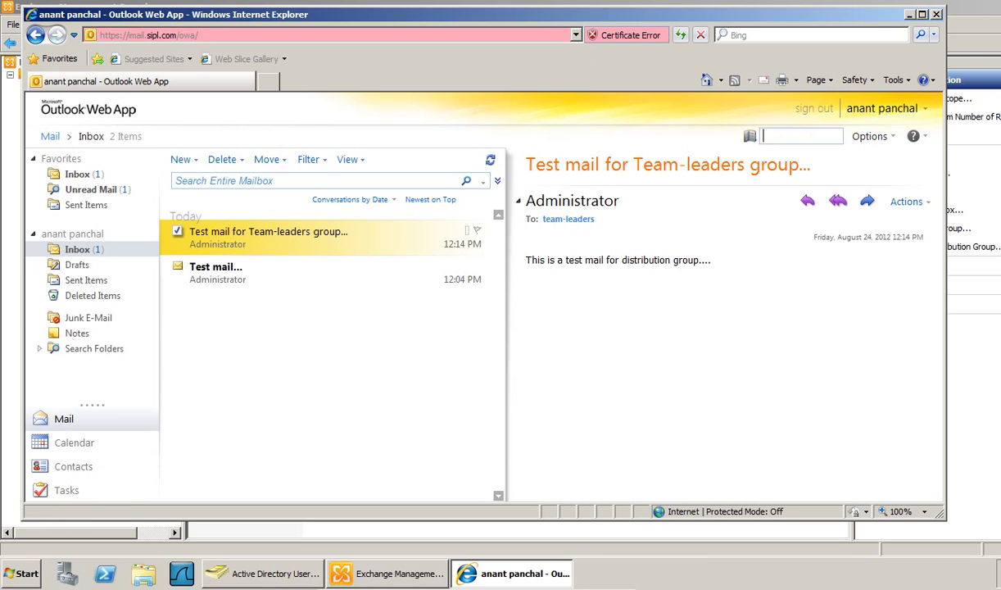
- View the team-leaders group's member list in the address book from a new message
click(180, 158)
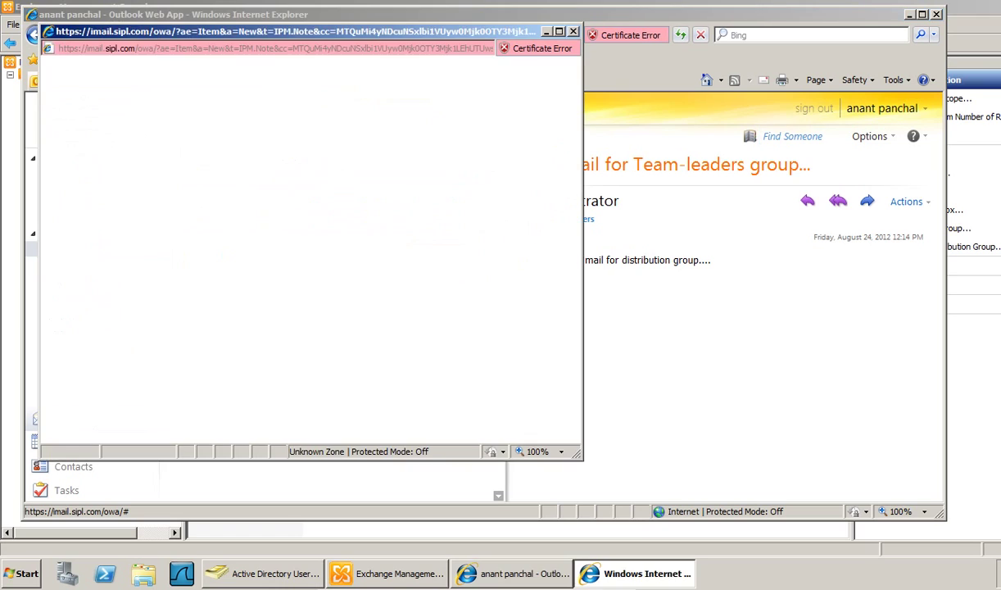
click(61, 92)
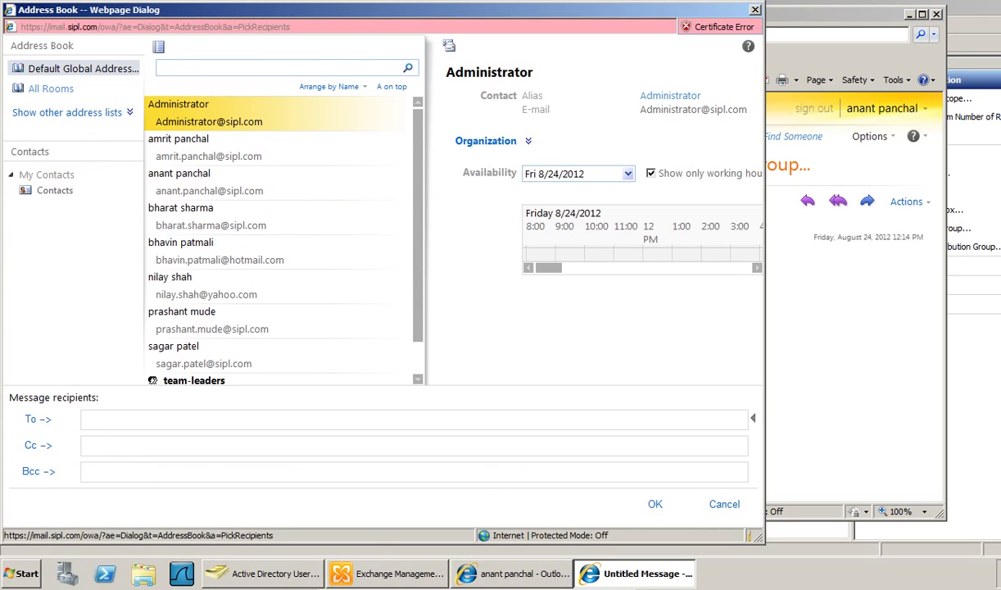
scroll(209, 368, down, 1)
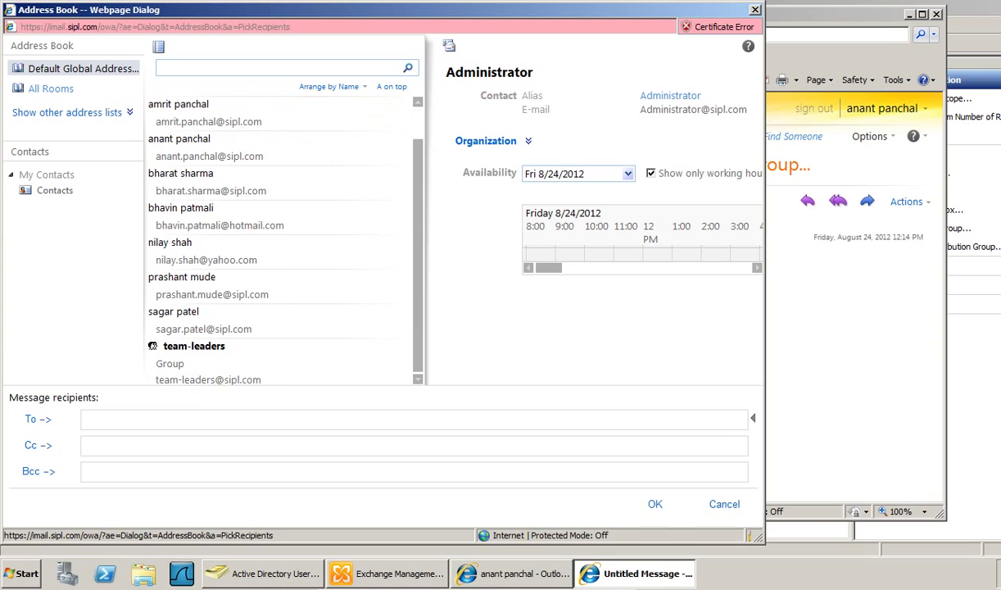
click(205, 351)
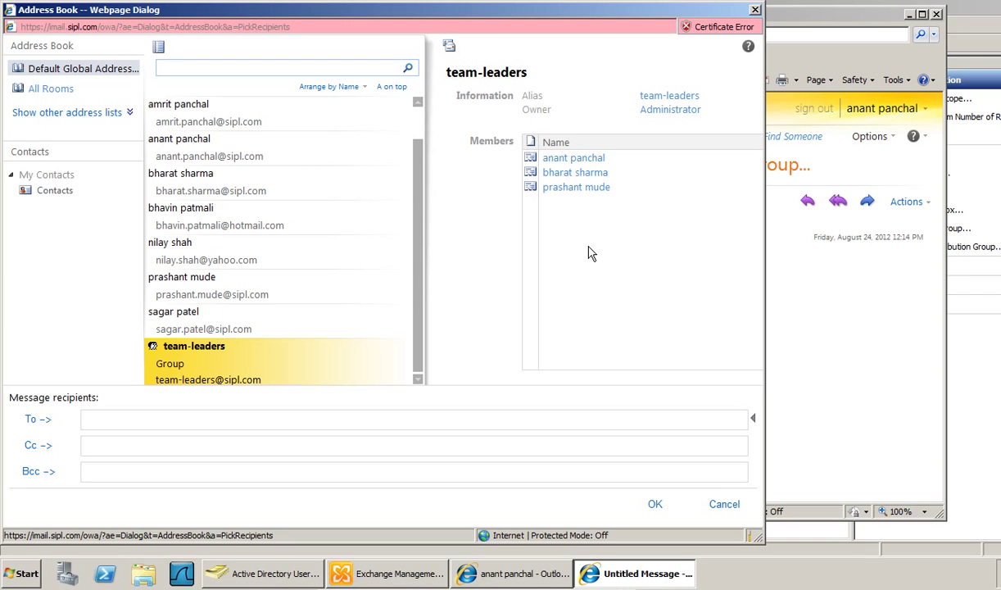
click(724, 504)
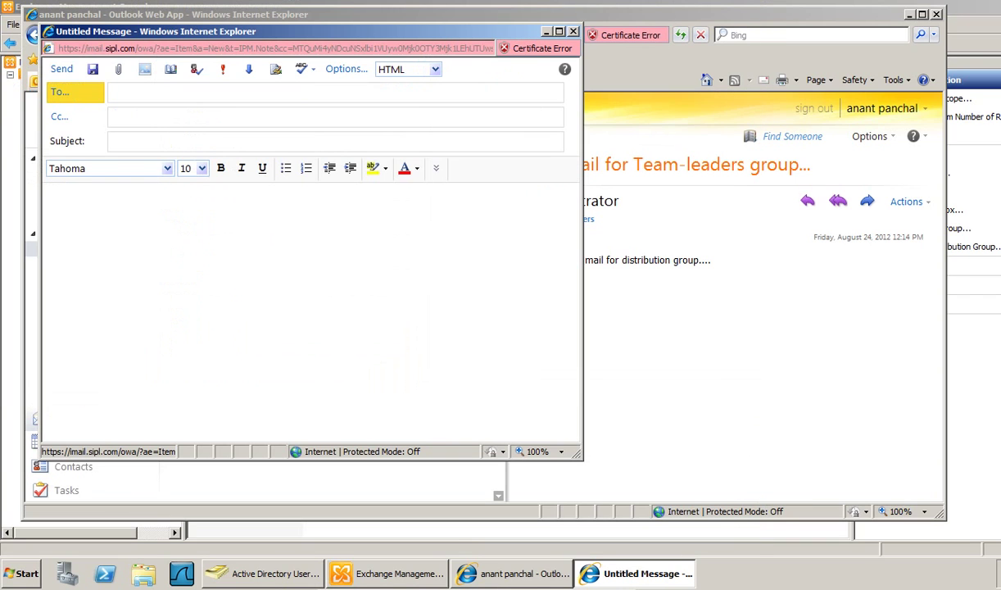
- Discard the new message, sign out of Outlook Web App, and close the browser
key(alt+F4)
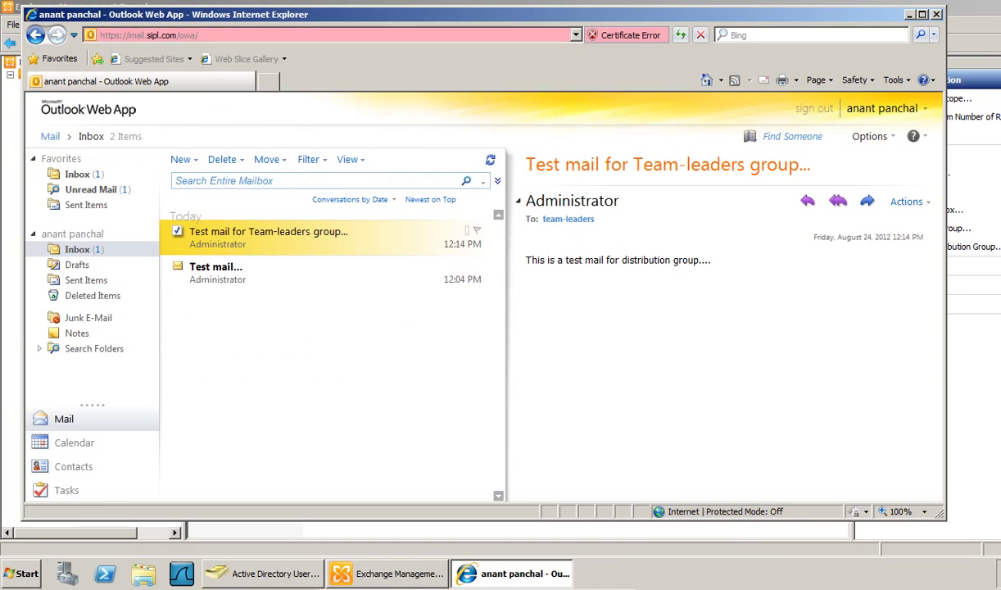
click(814, 108)
click(582, 283)
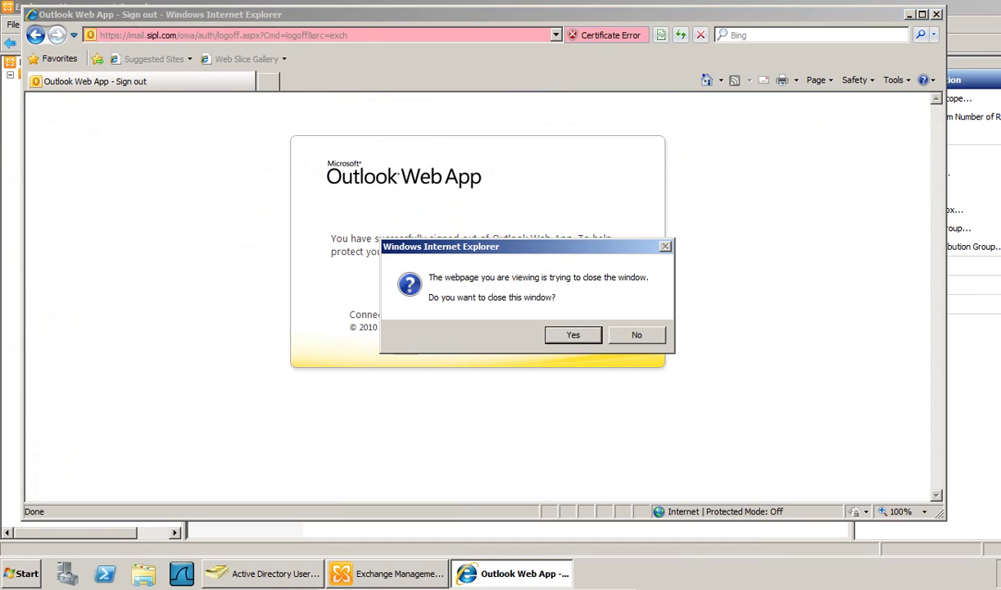
click(547, 334)
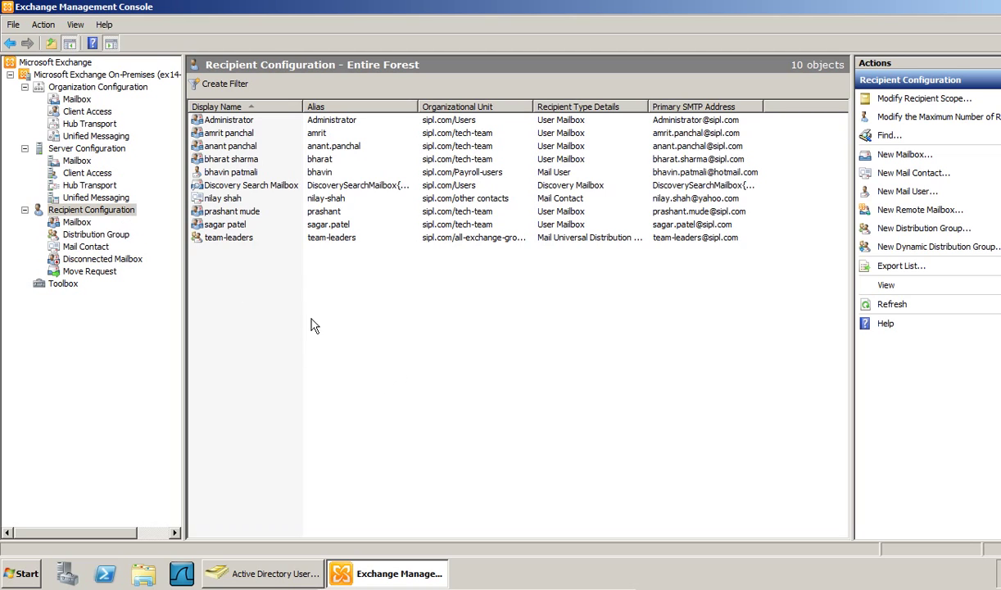
- Start a new dynamic distribution group with its organizational unit set to all-exchange-groups
right_click(273, 280)
click(332, 401)
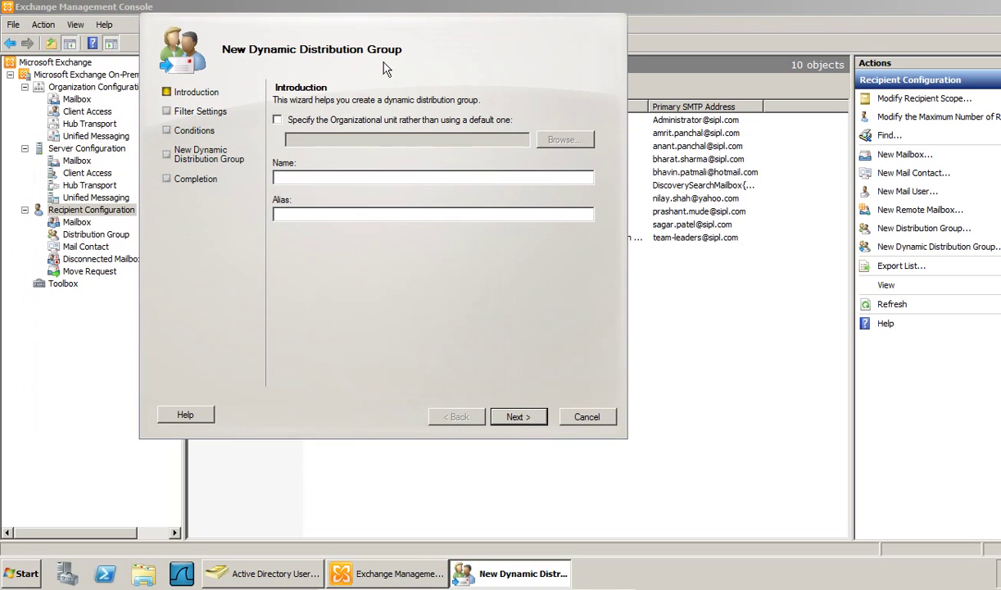
click(277, 120)
click(566, 140)
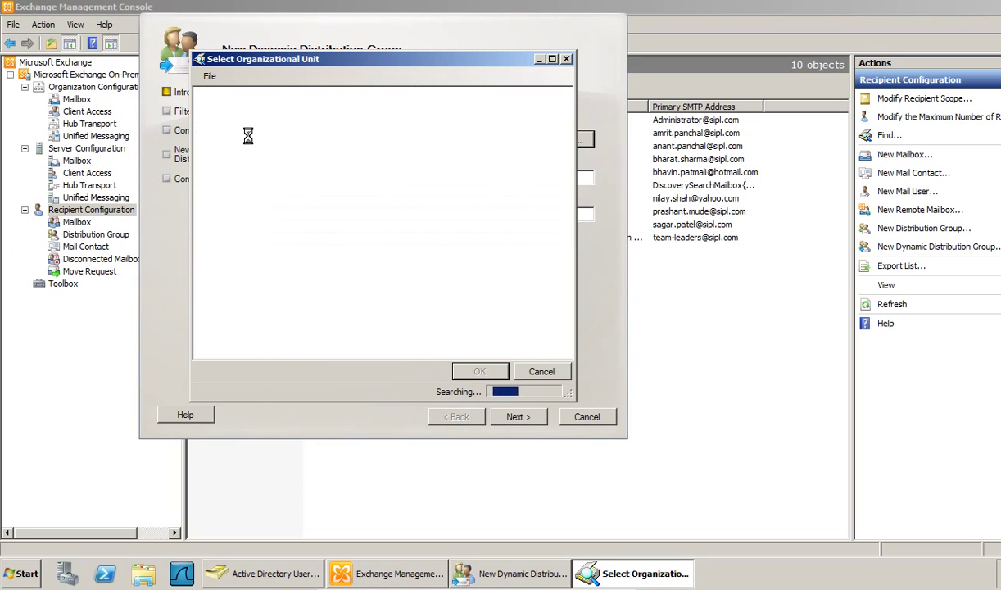
click(272, 107)
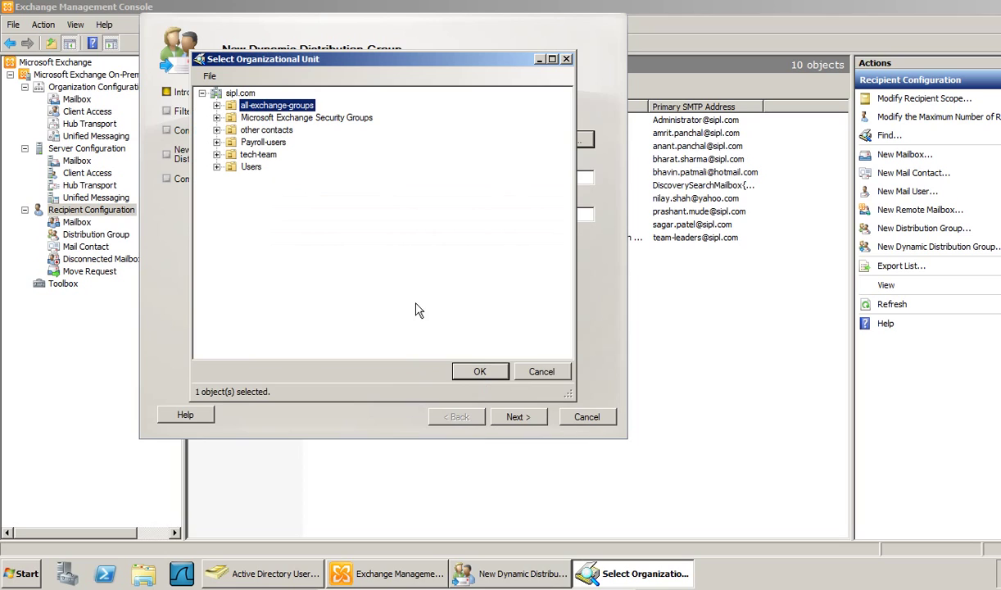
click(477, 371)
- Enter tech-team as the group's name and alias
click(343, 176)
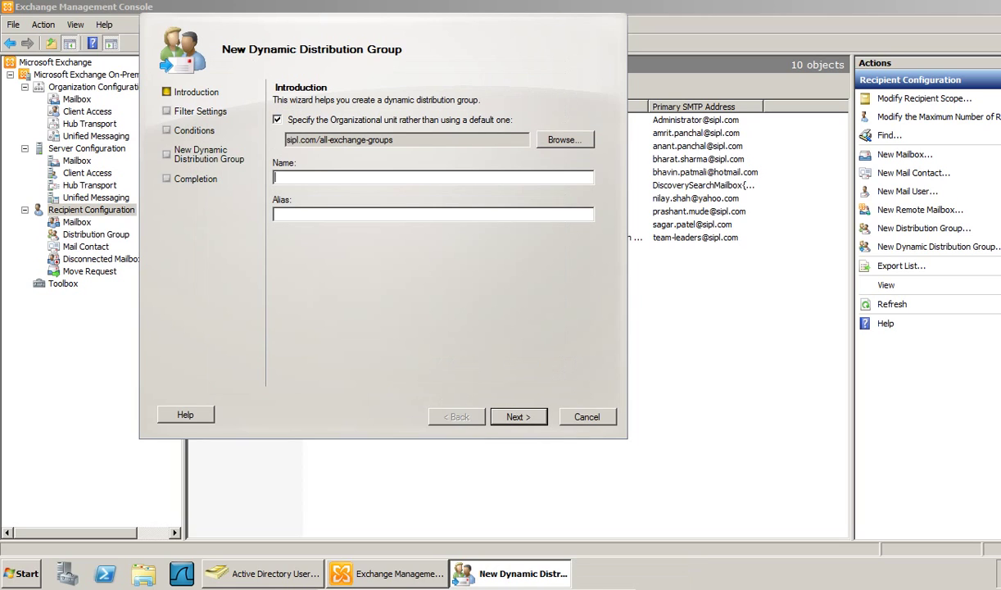
text(te)
click(320, 217)
text(tech-team)
click(518, 417)
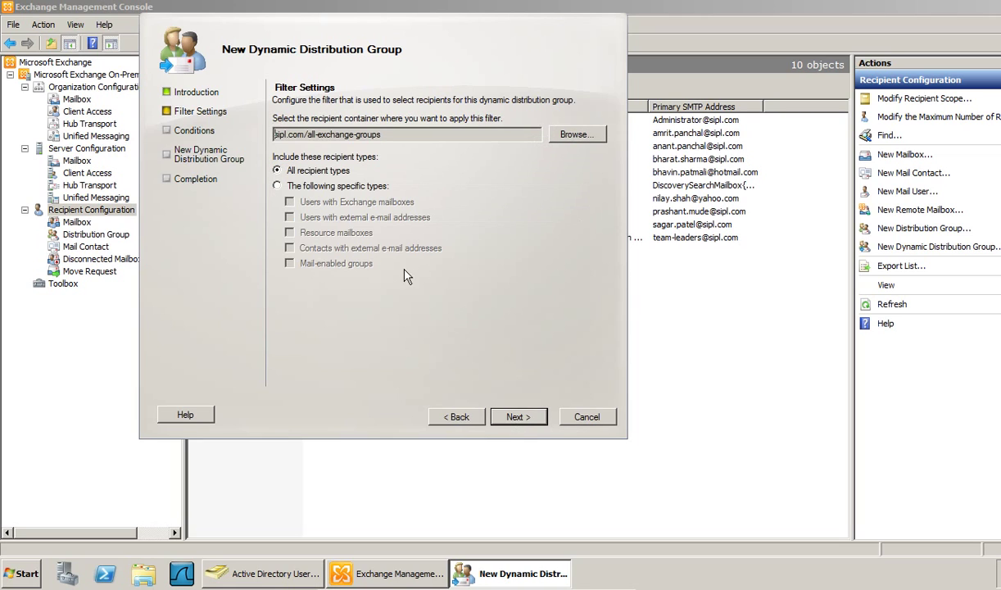
- Try specific recipient types, then revert the filter to include all recipient types
click(313, 187)
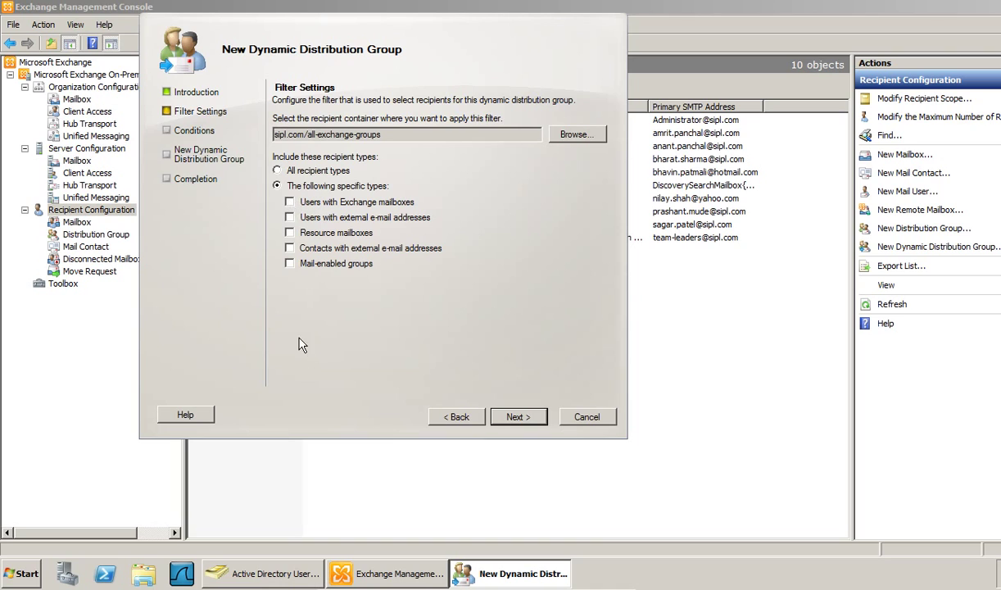
click(289, 202)
click(290, 217)
click(290, 232)
click(289, 248)
click(290, 264)
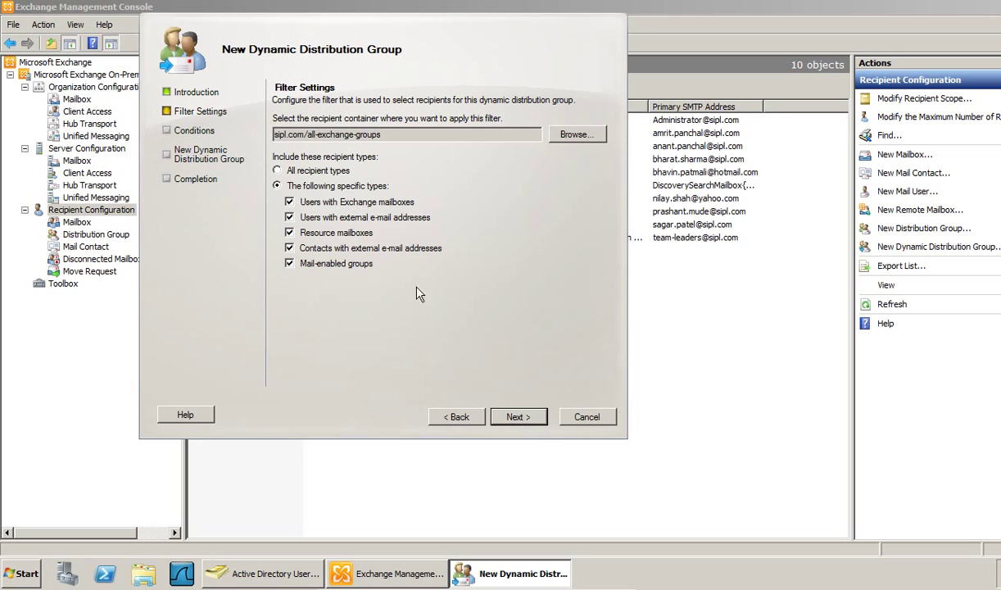
click(279, 172)
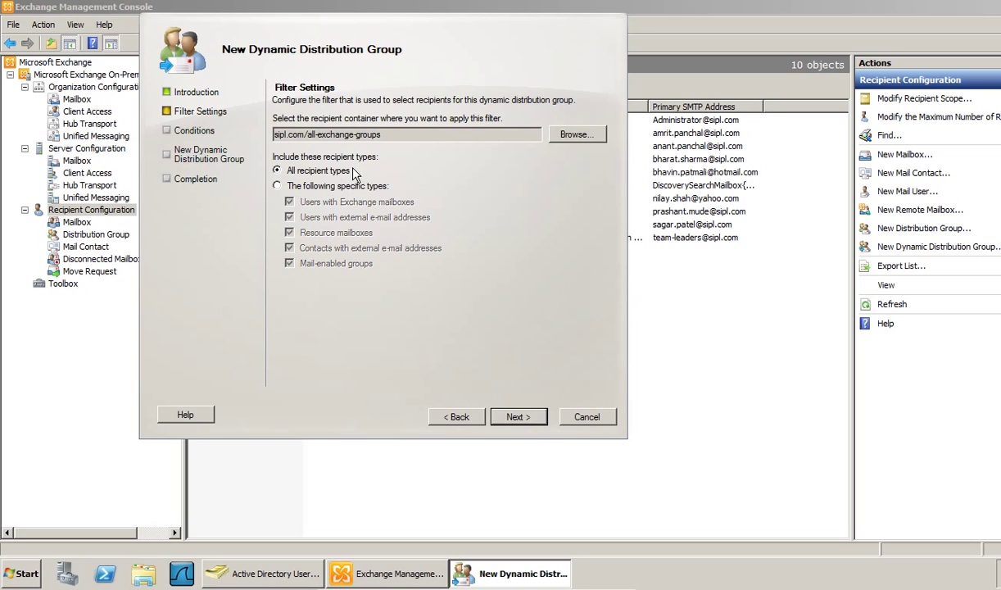
- Preview the group's would-be members, then return to the filter settings
click(519, 420)
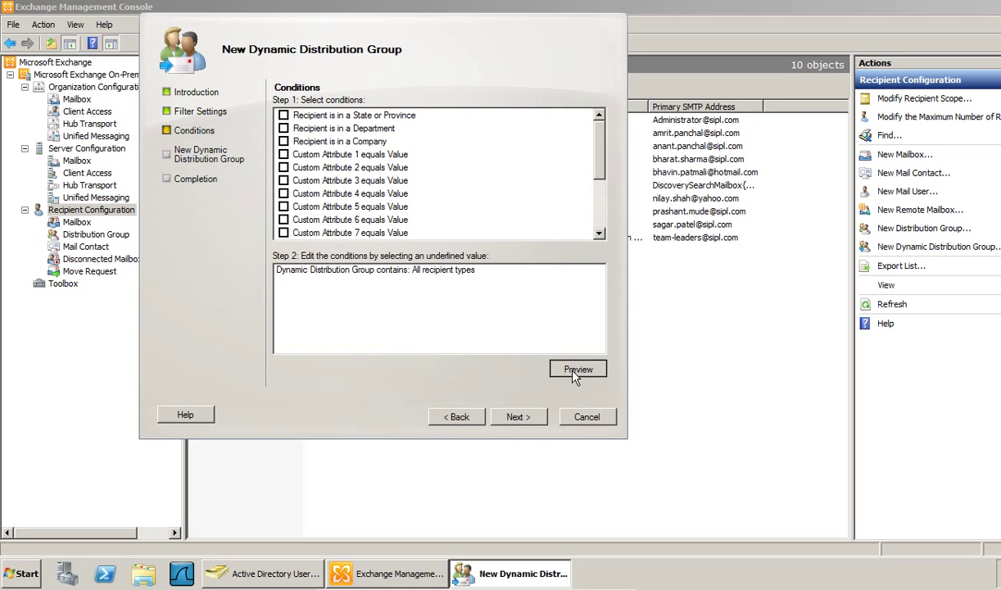
click(575, 370)
click(273, 123)
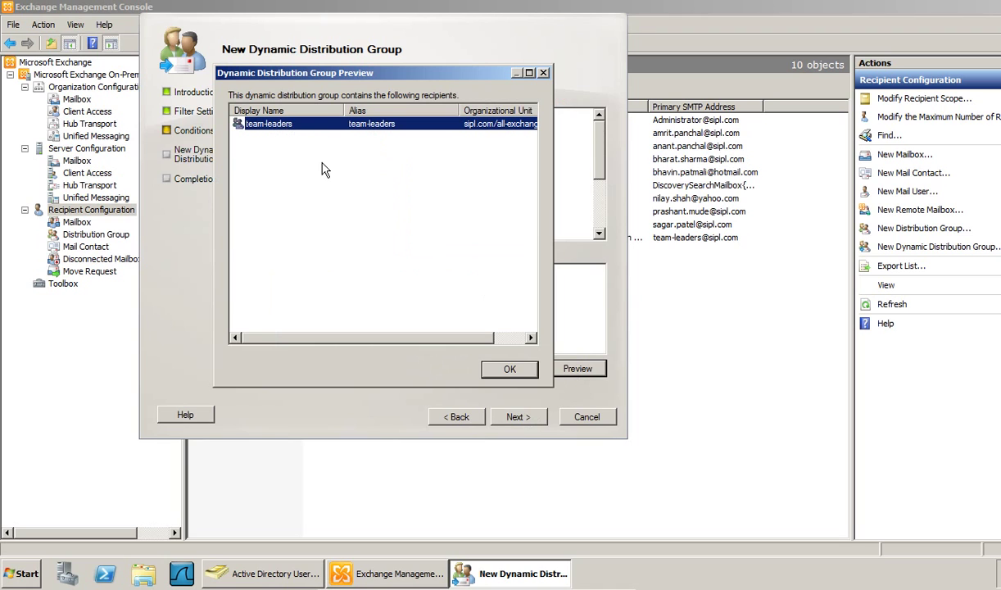
click(504, 369)
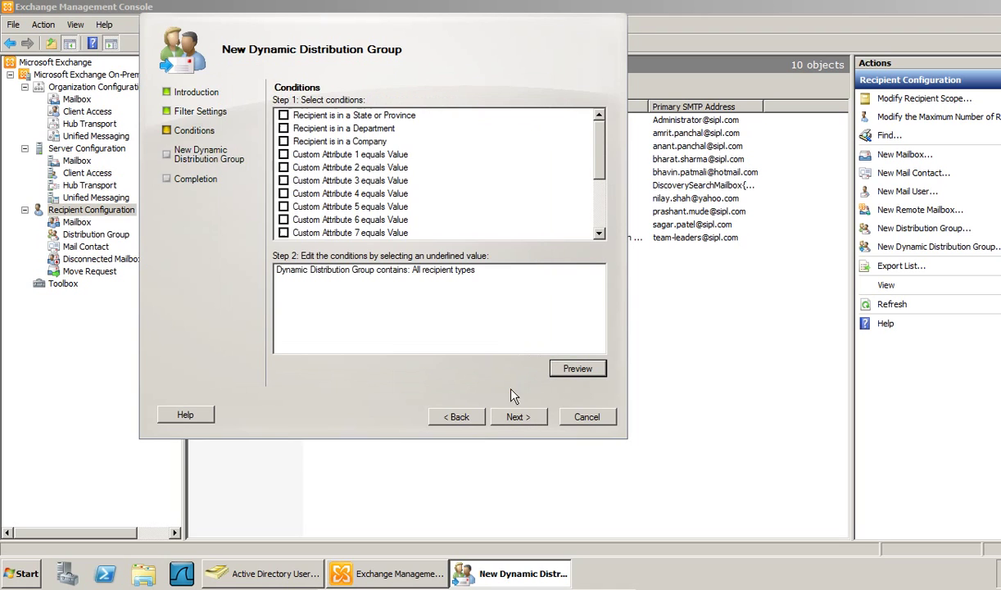
click(462, 418)
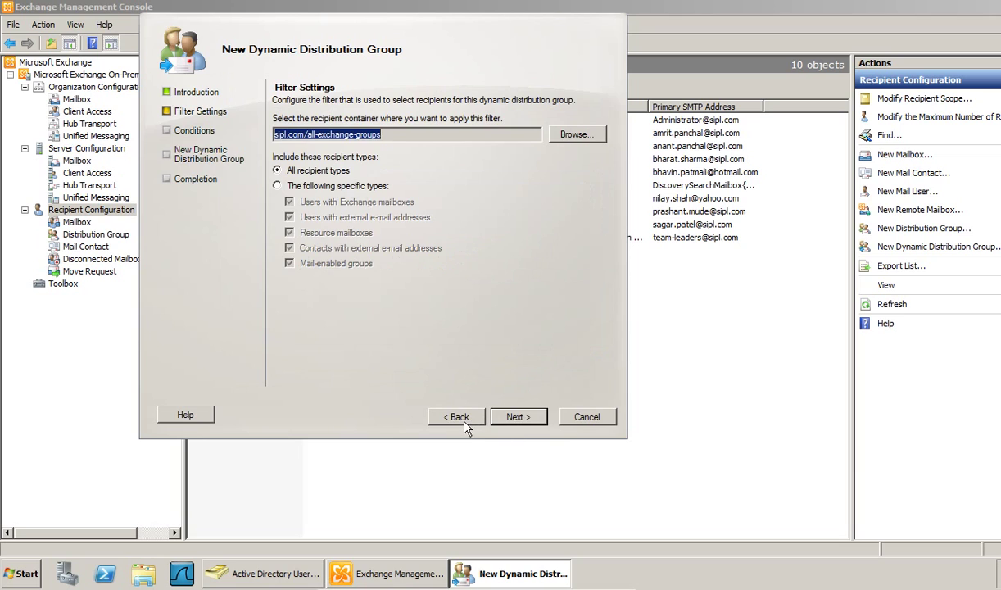
- Change the dynamic group's organizational unit to sipl.com/tech-team
click(461, 418)
click(564, 139)
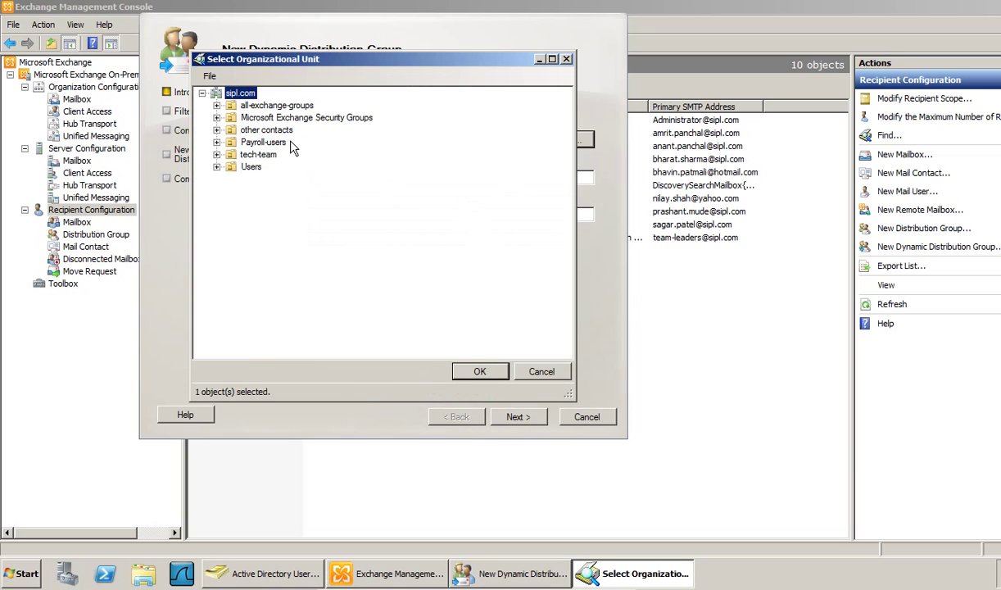
click(261, 156)
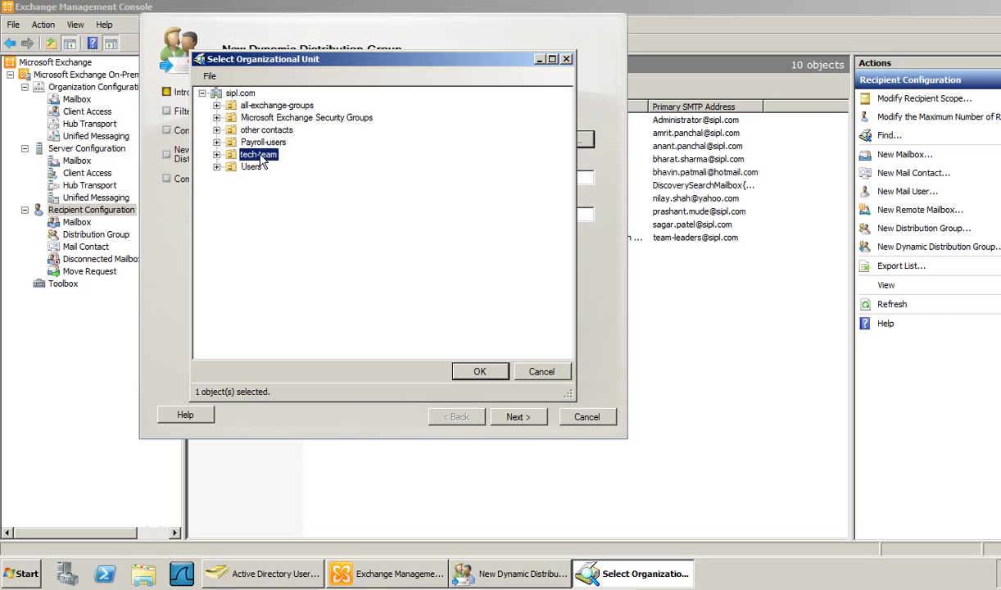
click(482, 373)
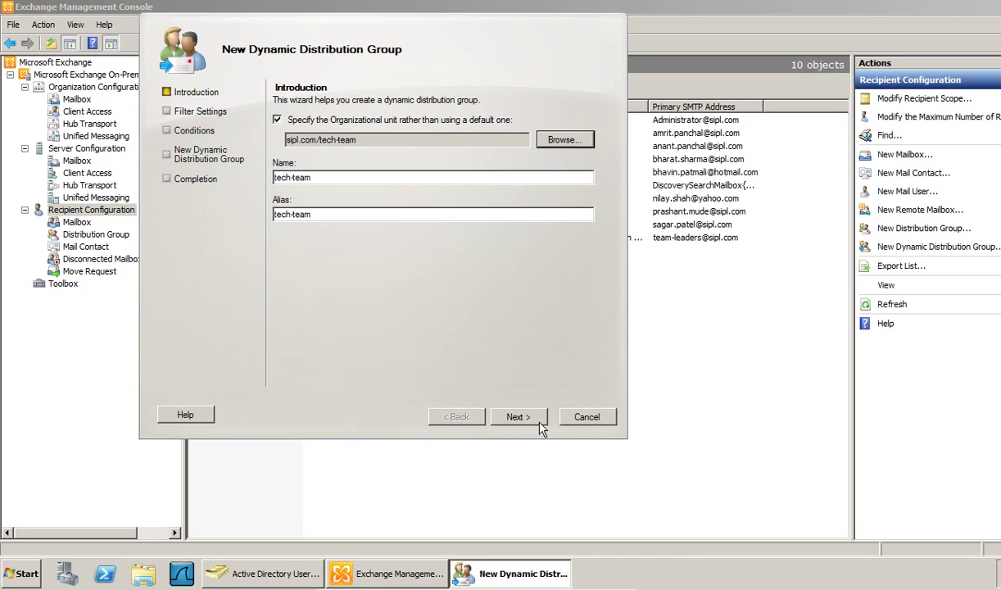
- Preview the five tech-team recipients and create the tech-team dynamic distribution group
click(518, 417)
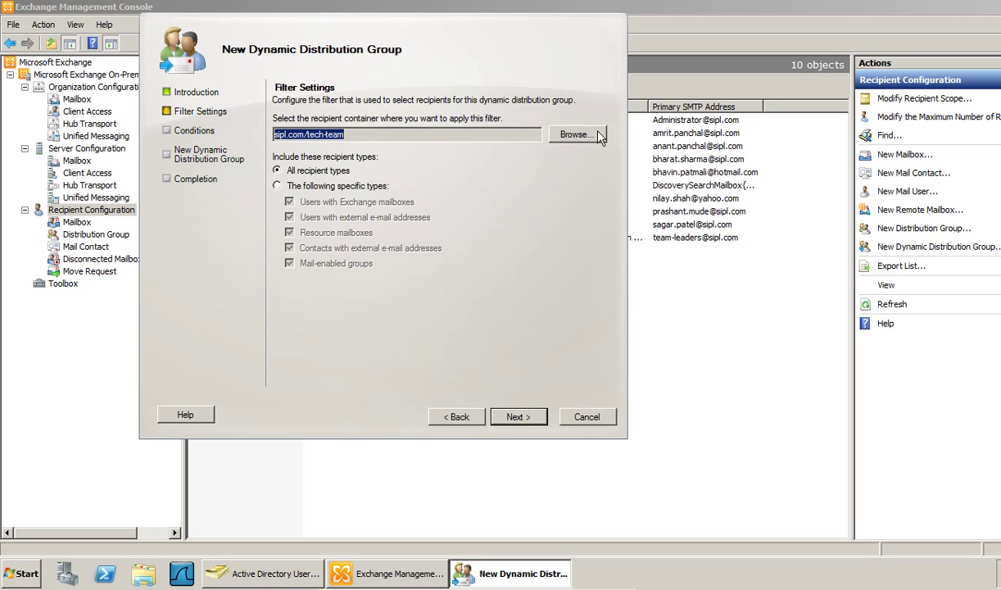
click(514, 415)
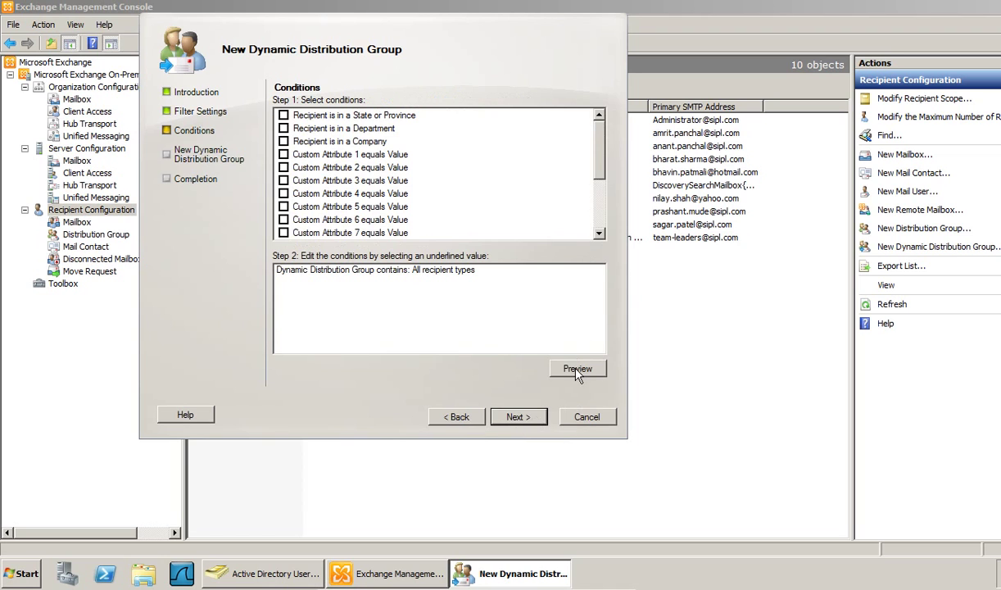
click(577, 369)
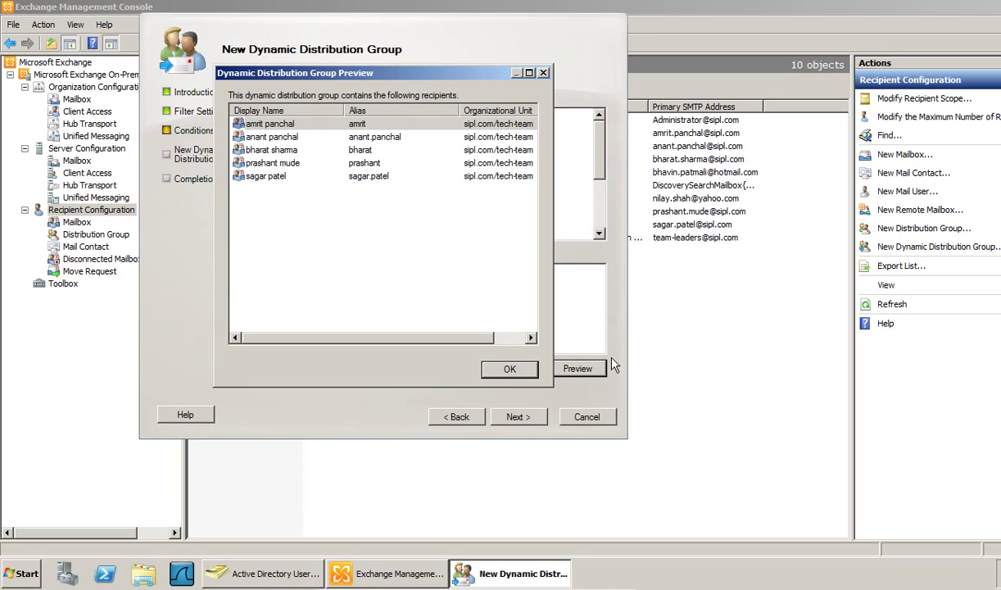
click(512, 370)
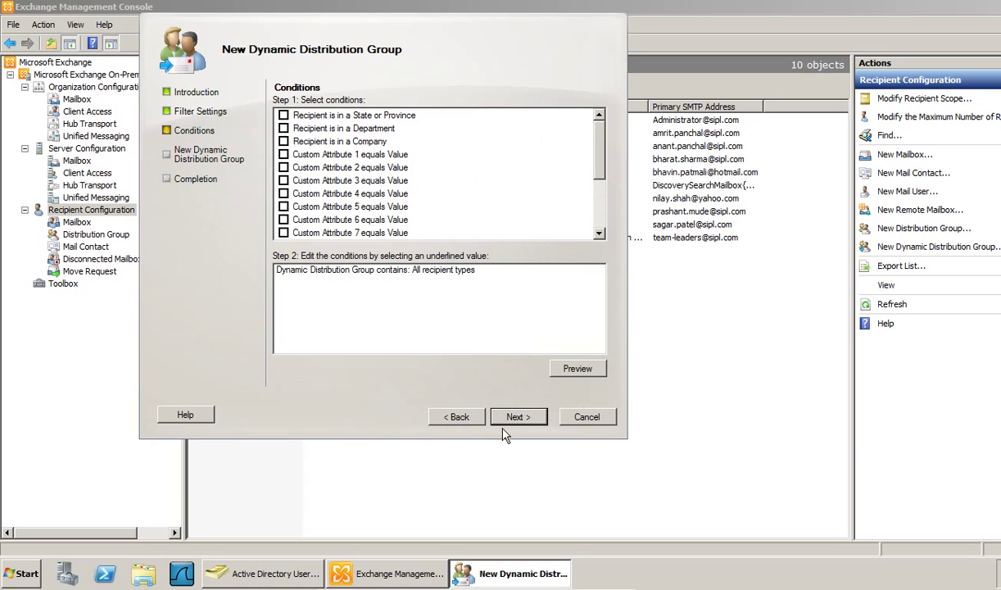
click(514, 416)
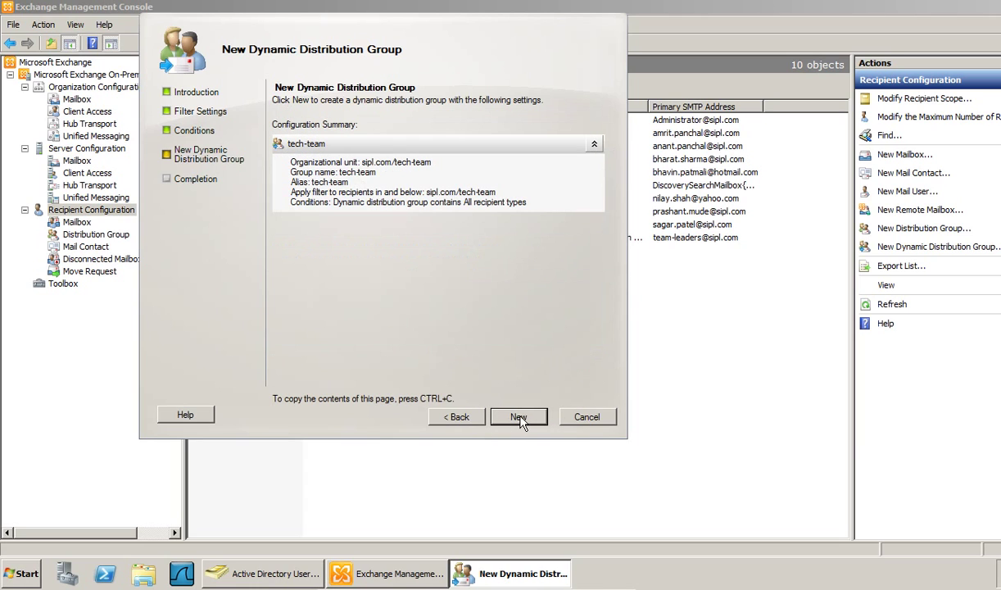
click(518, 417)
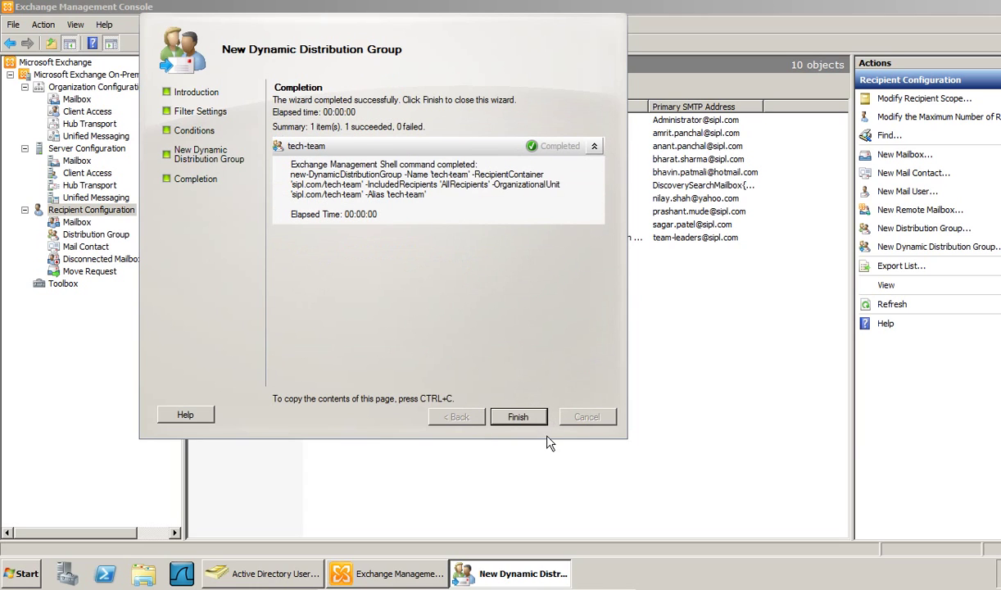
click(518, 417)
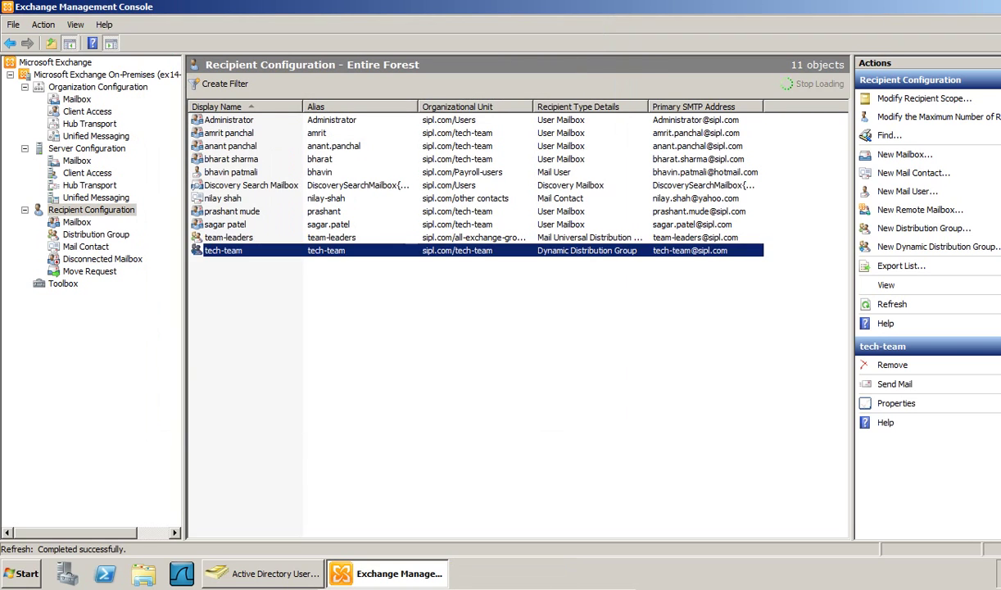
click(434, 373)
click(256, 253)
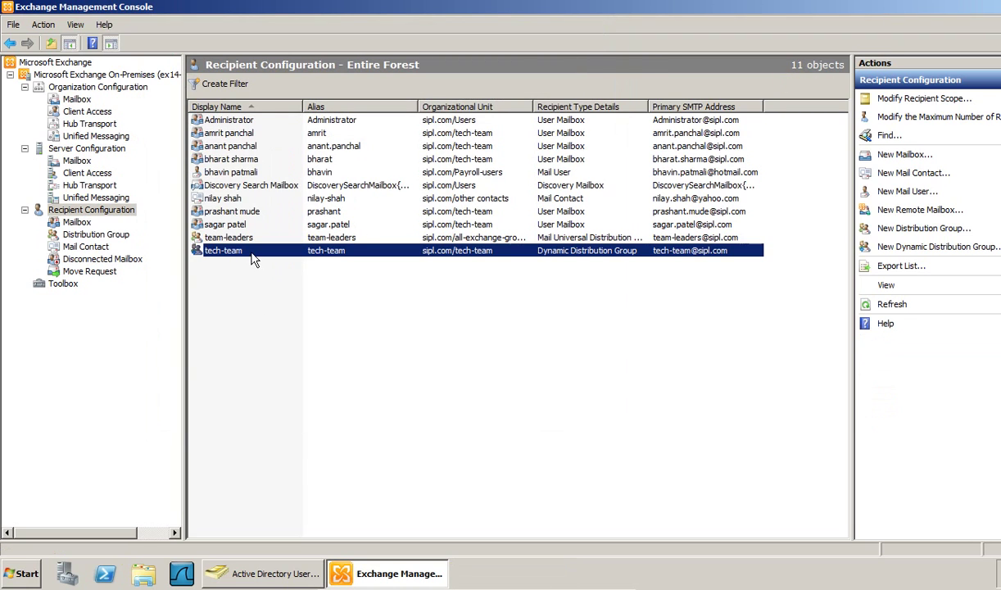
right_click(256, 252)
click(274, 293)
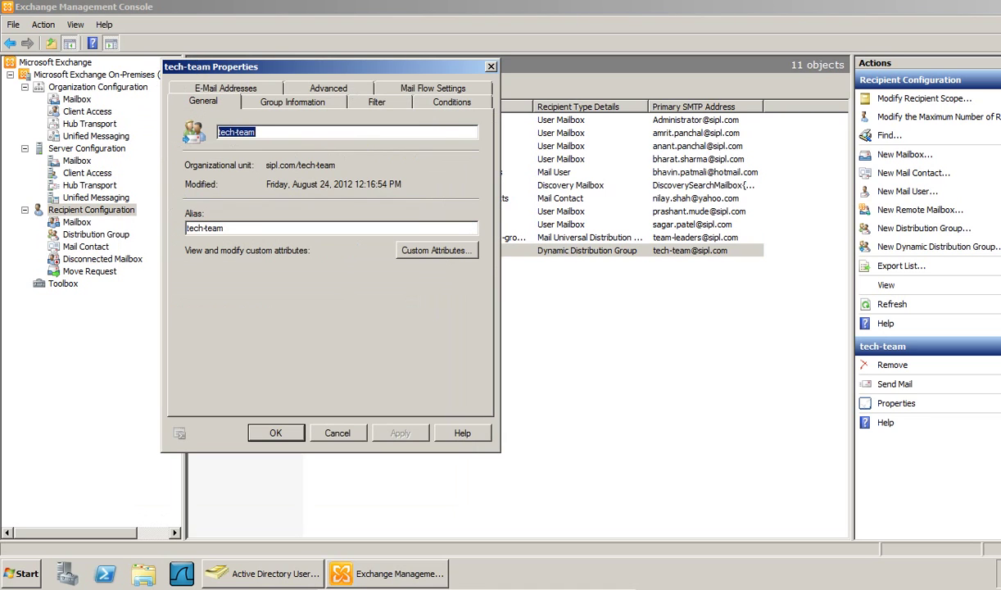
click(451, 101)
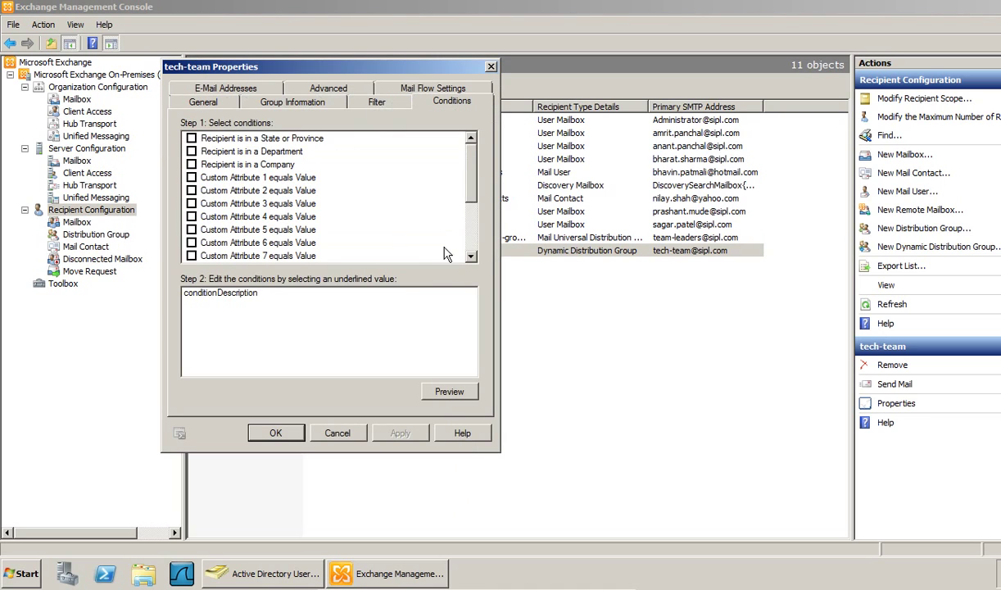
click(445, 373)
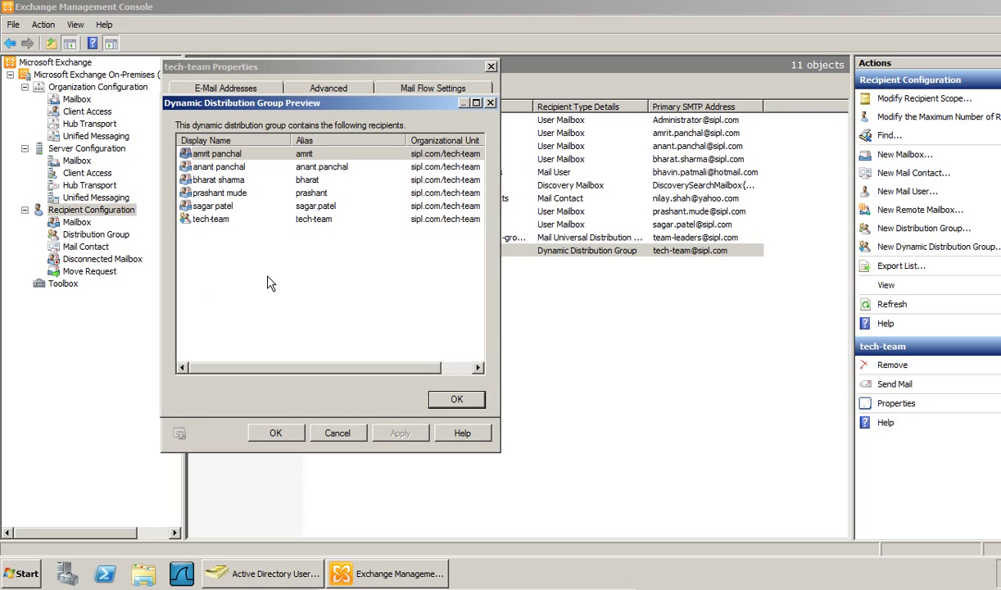
click(456, 399)
click(264, 432)
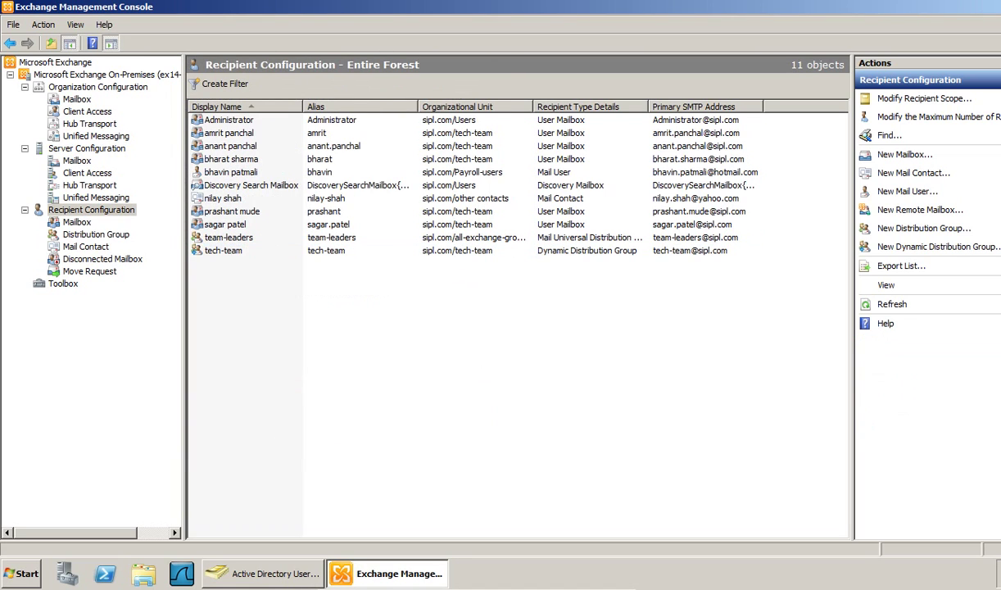
right_click(276, 338)
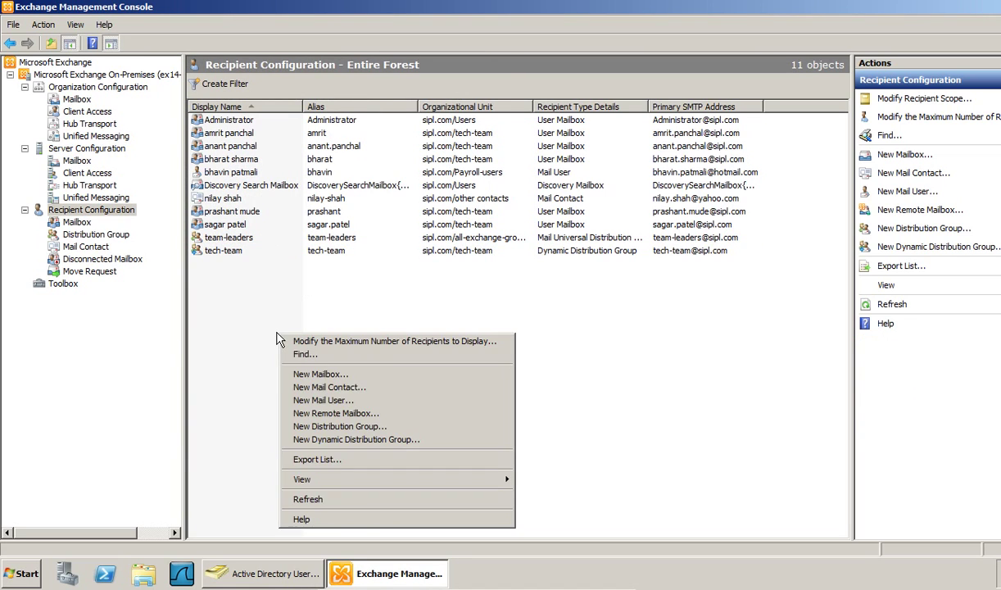
- Start a new mailbox for a brand-new user placed in the sipl.com/tech-team unit
click(315, 373)
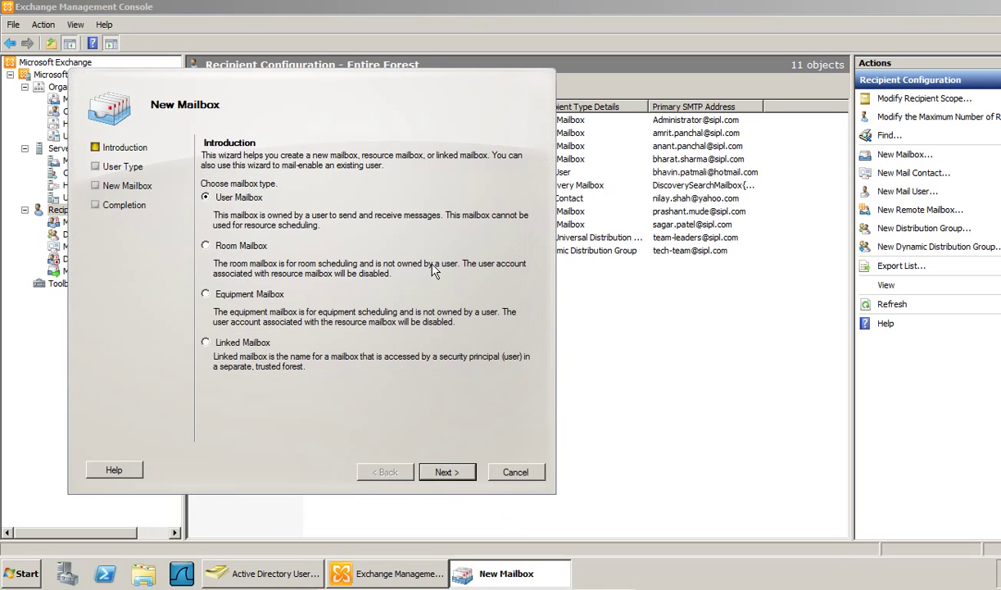
drag(360, 111, 423, 49)
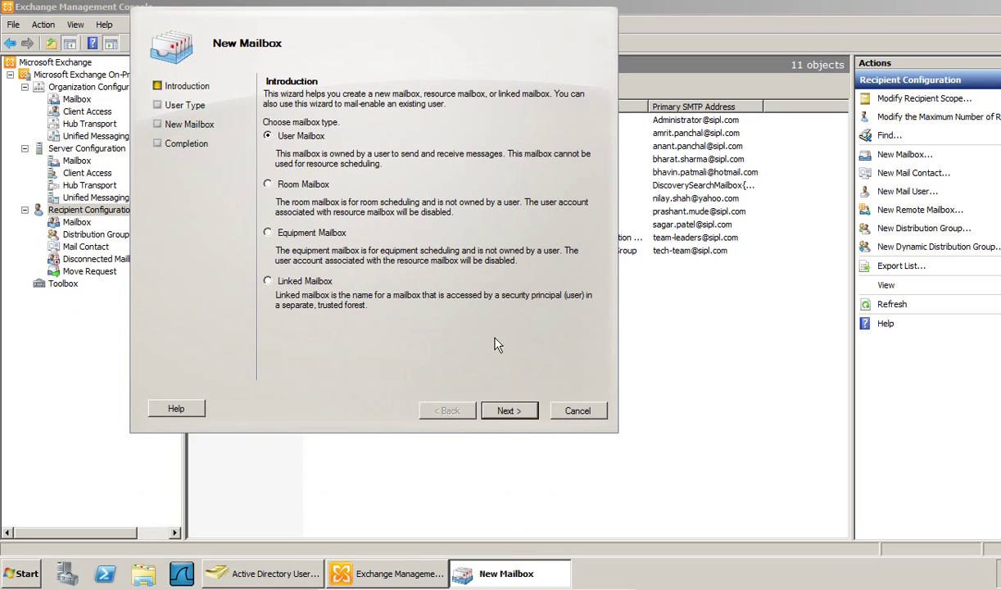
click(510, 410)
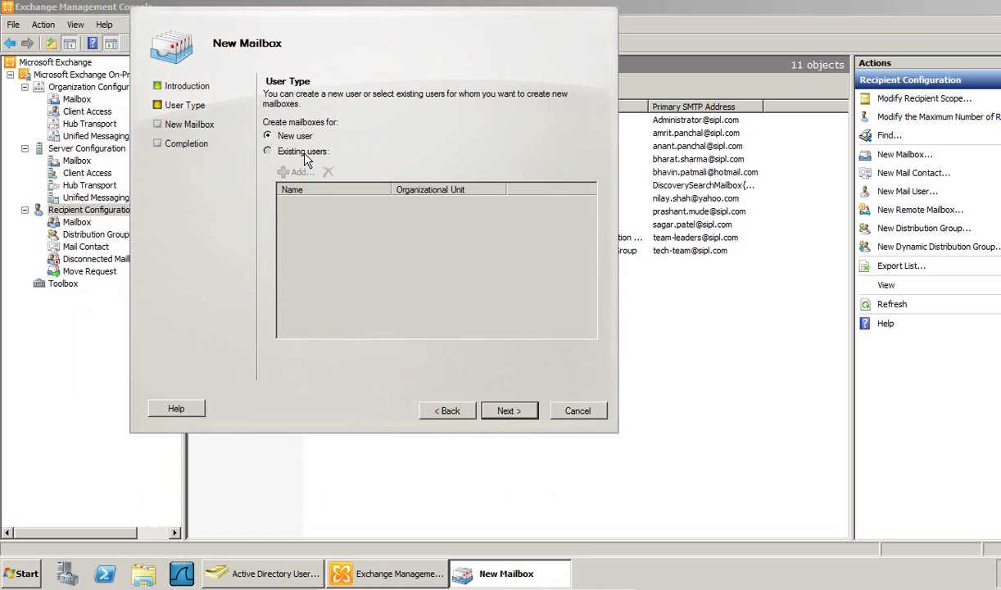
click(303, 152)
click(283, 136)
click(508, 411)
click(312, 128)
click(544, 143)
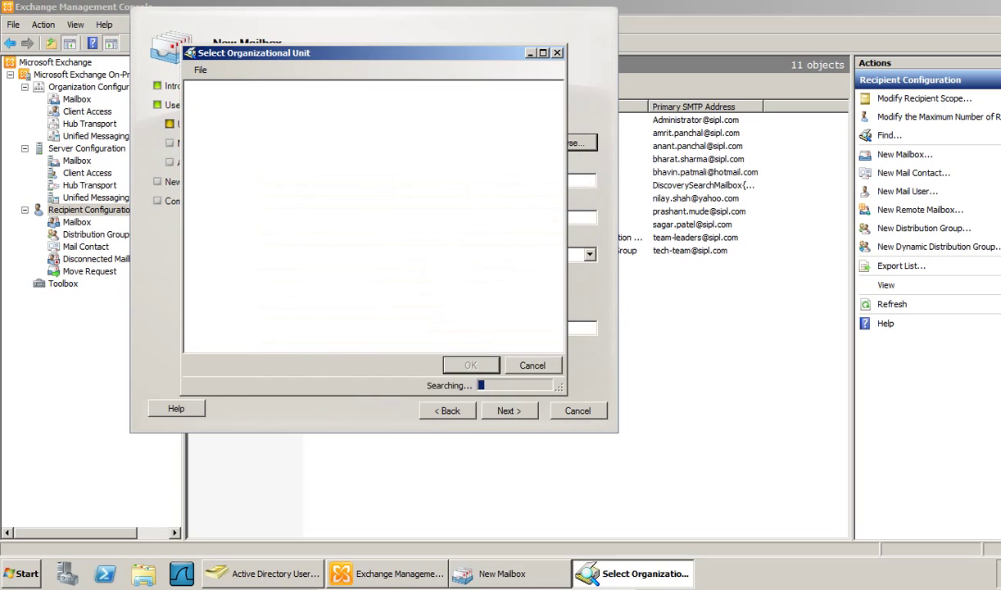
click(250, 148)
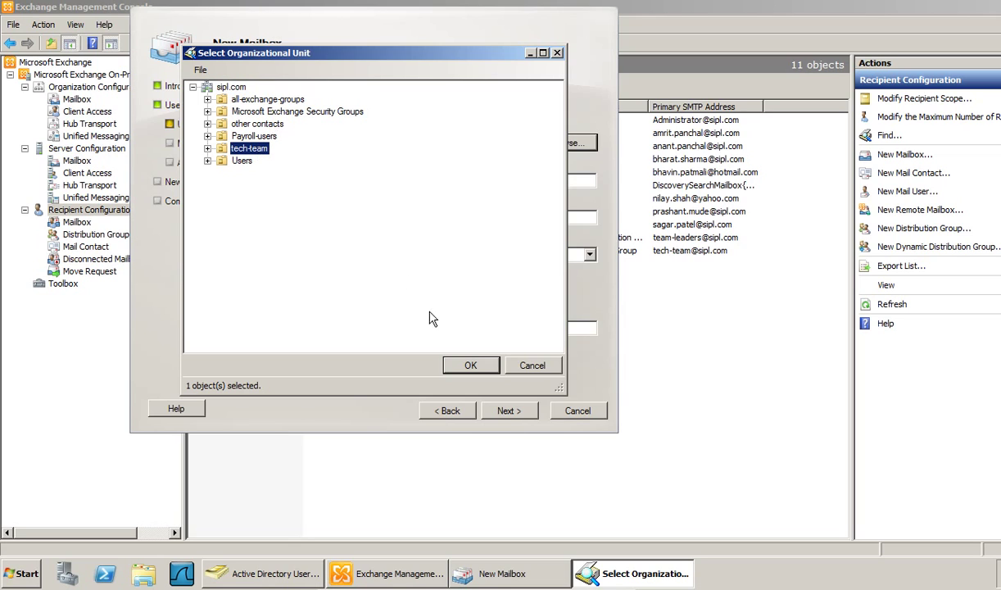
click(472, 366)
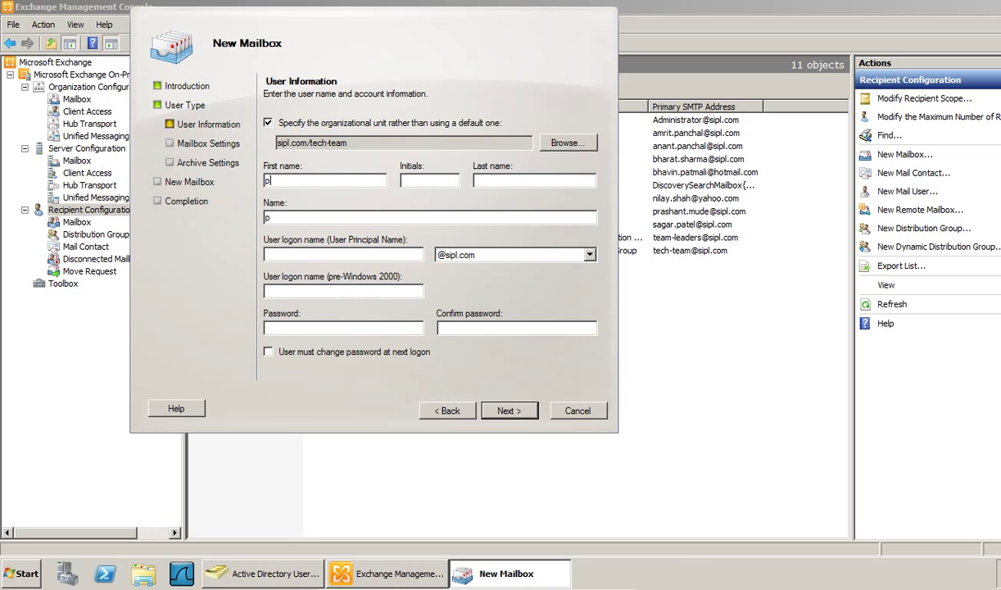
- Enter the new user's first name, last name, logon name and password
key(Tab)
key(Tab)
key(Tab)
key(Tab)
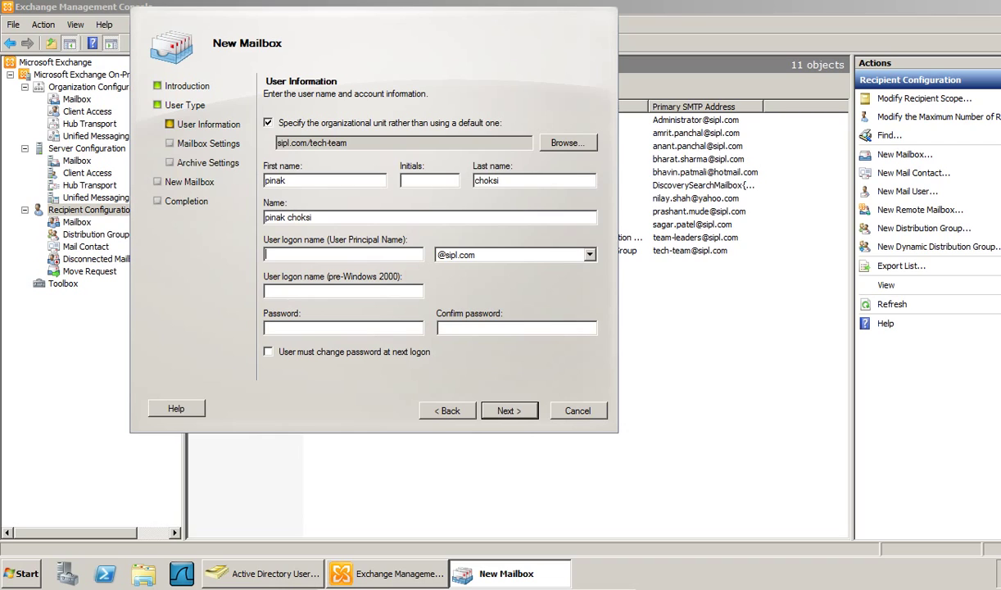
text(pinak)
key(Tab)
key(Tab)
key(Tab)
text(P@ssw0rdP@ssw0rd)
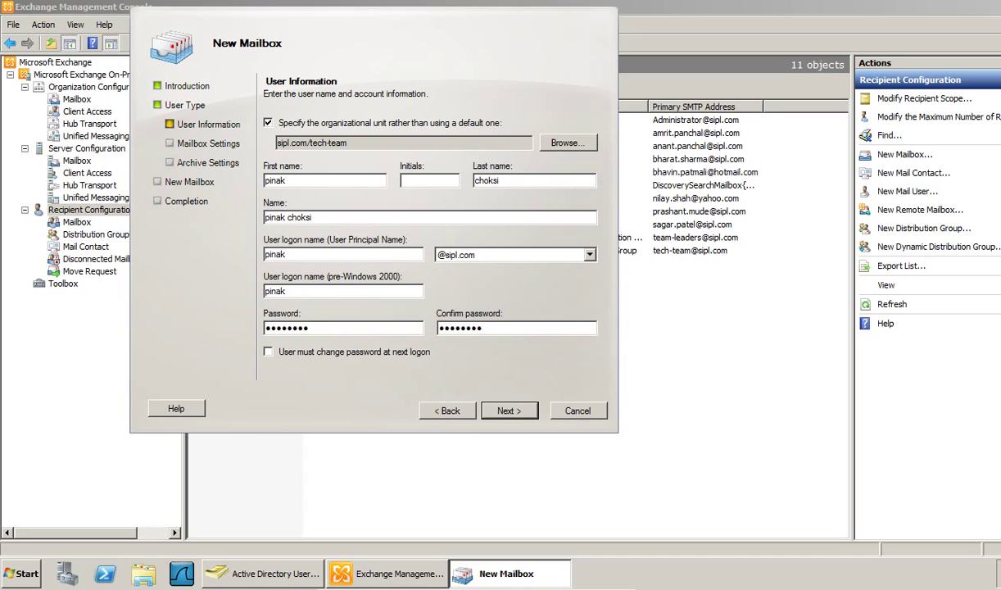
- Put the mailbox on the tech-team database, skip the archive, and create it
click(507, 410)
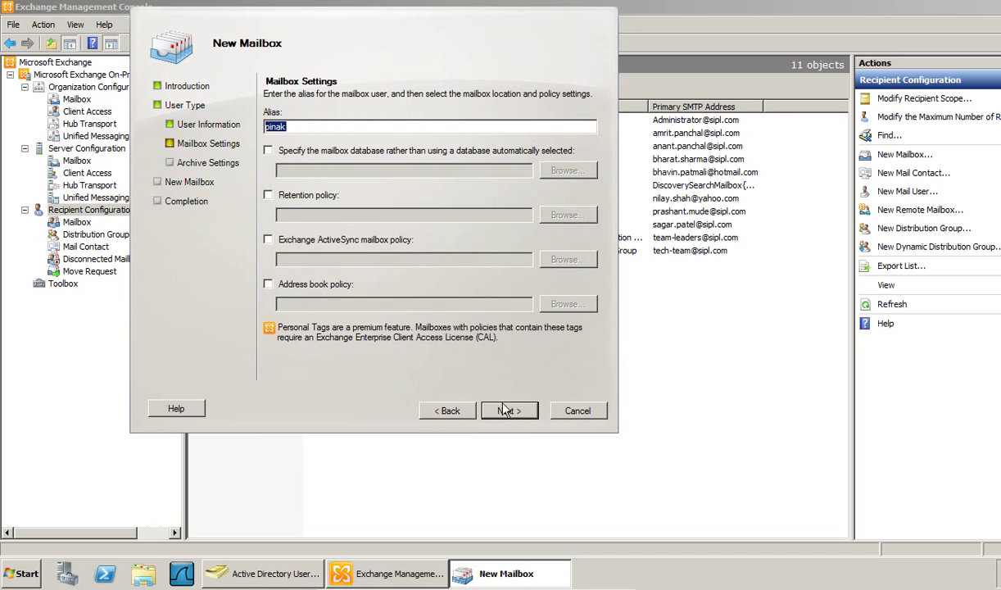
click(268, 150)
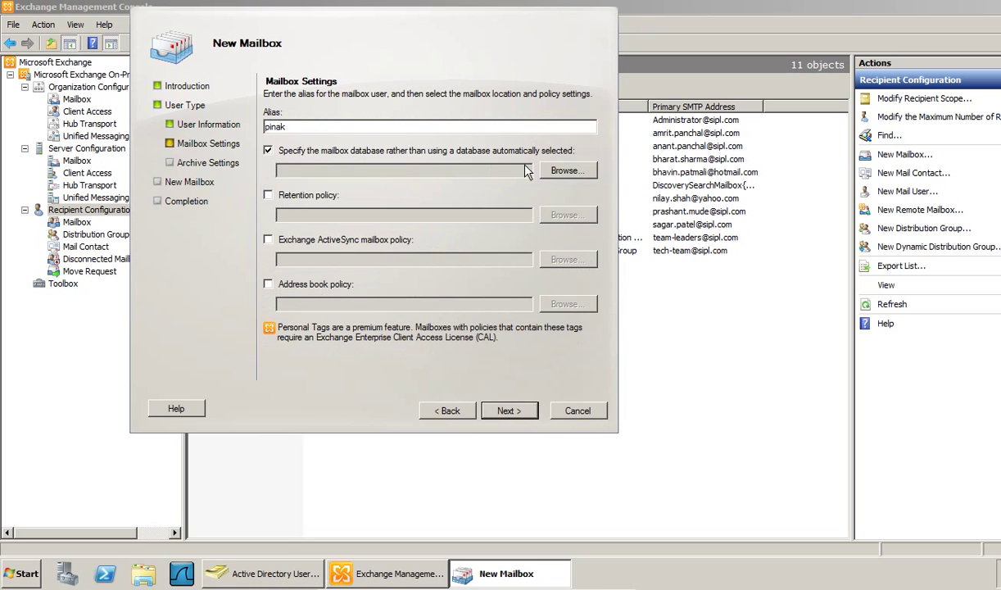
click(565, 170)
click(220, 147)
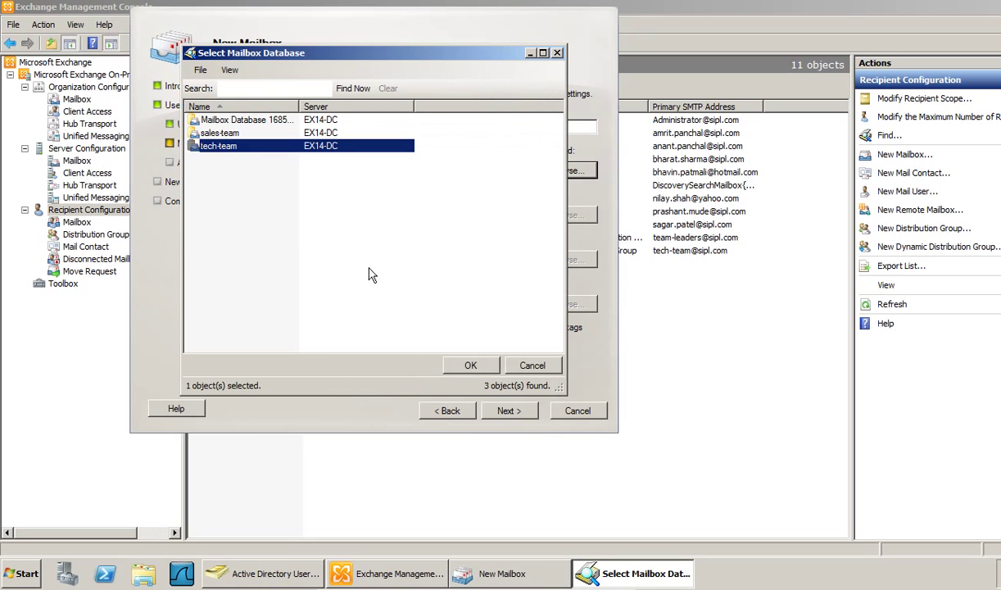
click(470, 365)
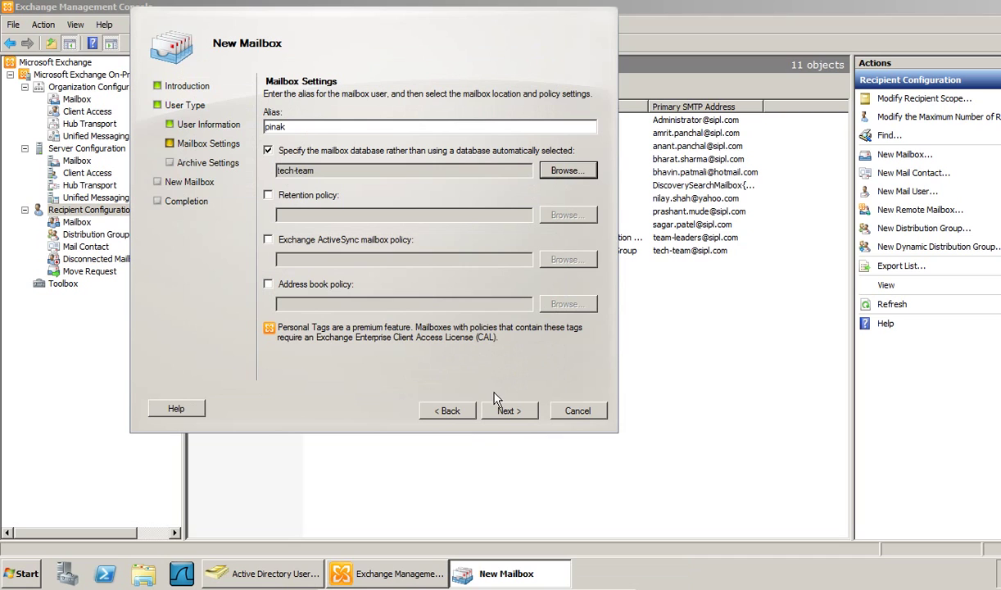
click(503, 414)
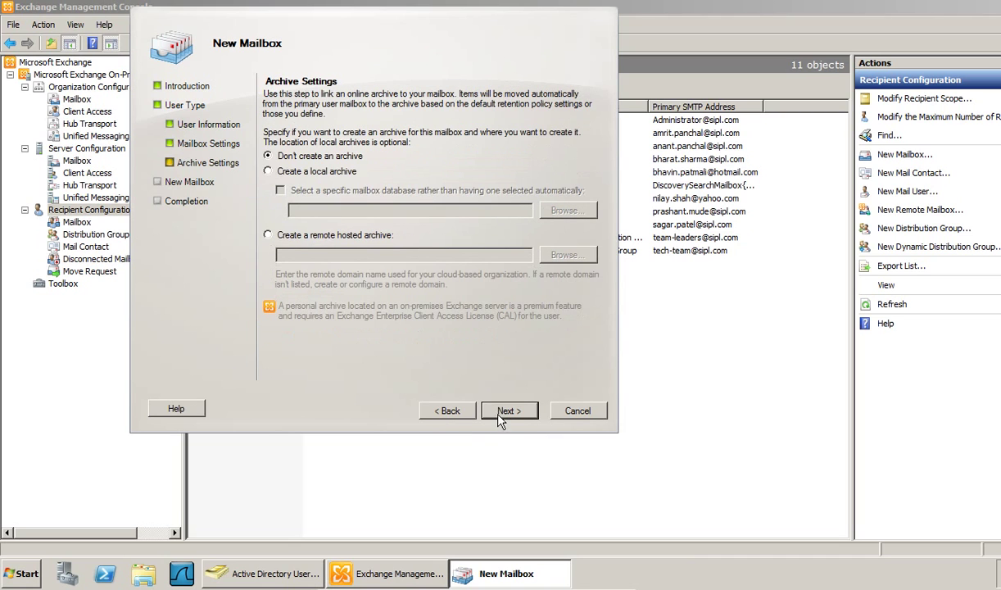
click(503, 416)
click(503, 416)
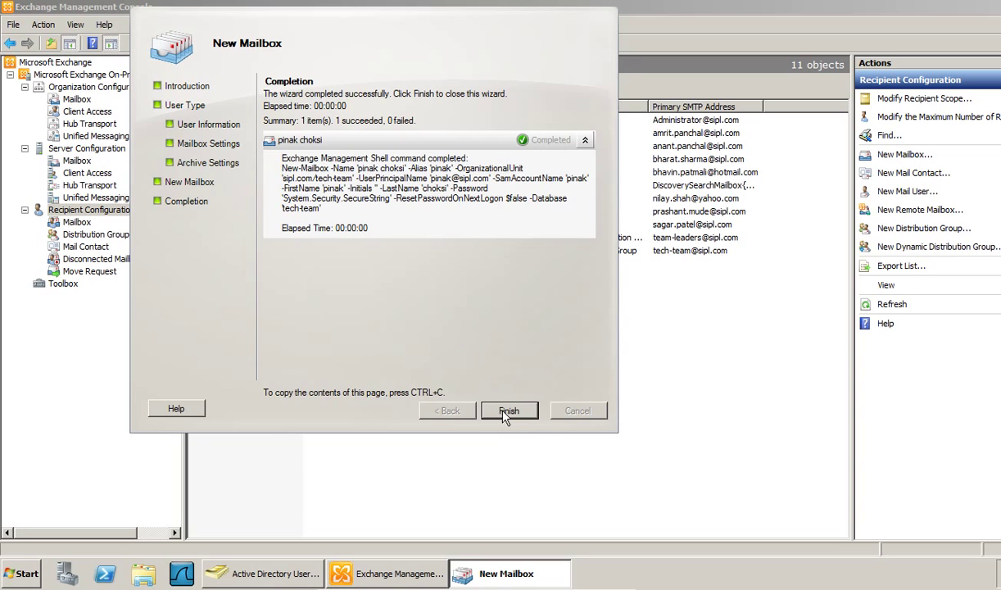
click(507, 412)
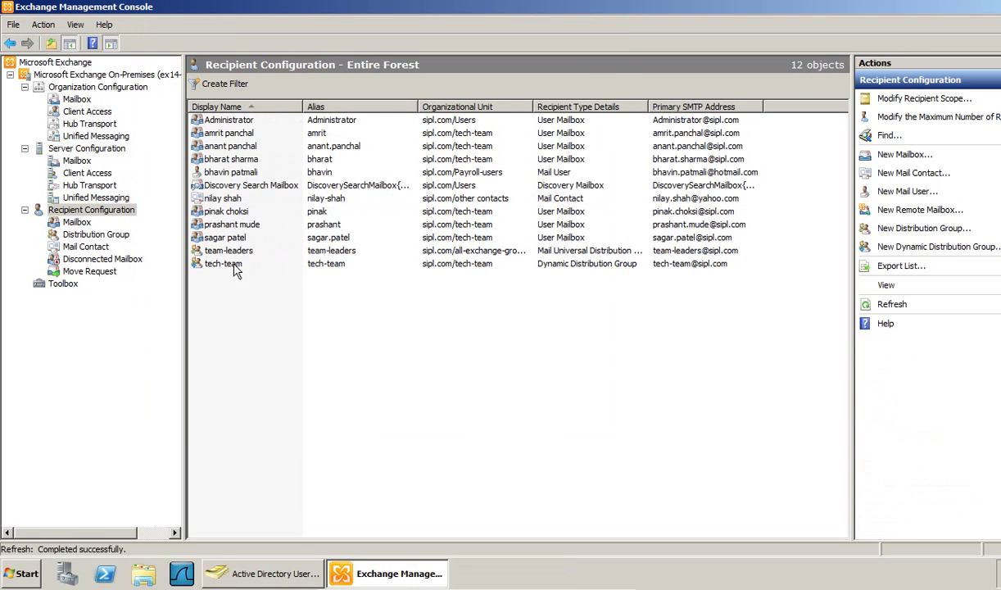
- Launch Internet Explorer, pass the certificate warning and sign in to OWA as administrator
key(super)
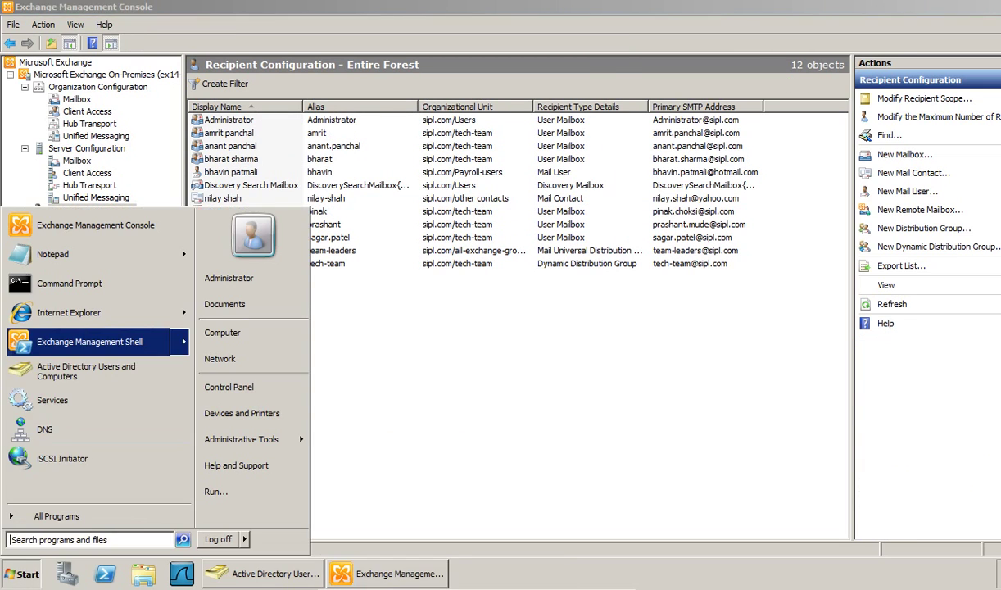
click(65, 270)
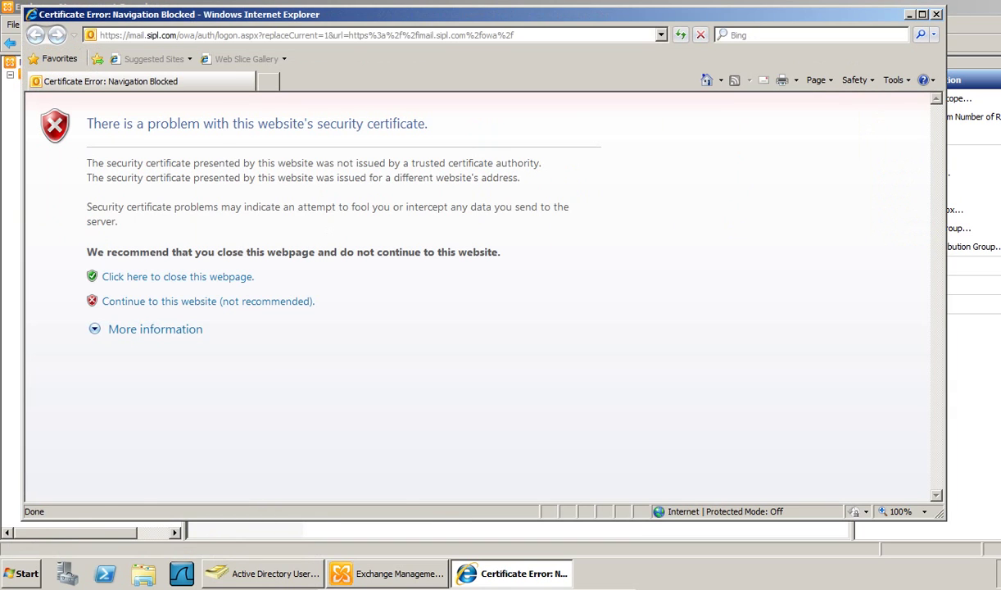
click(164, 359)
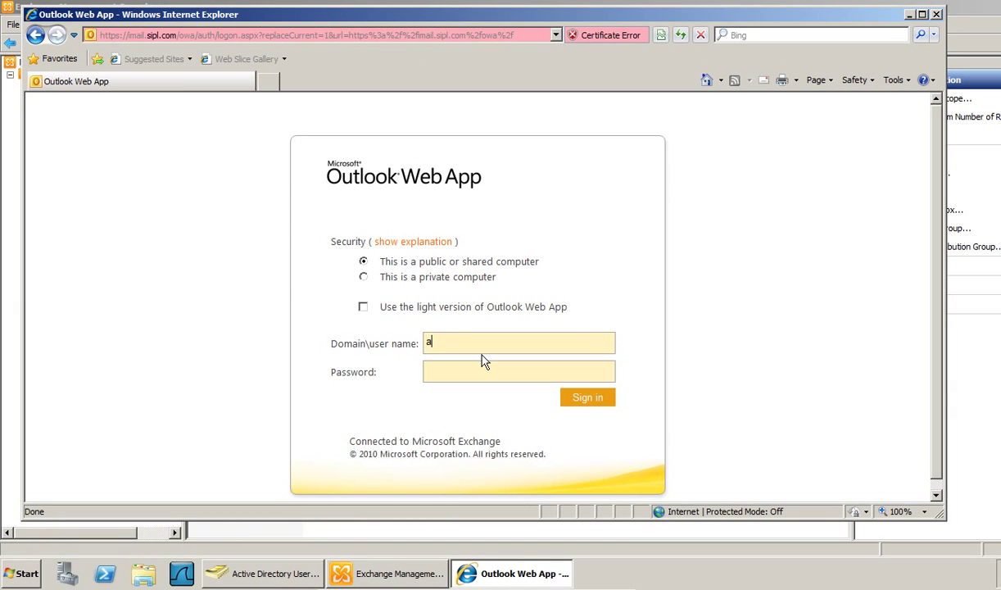
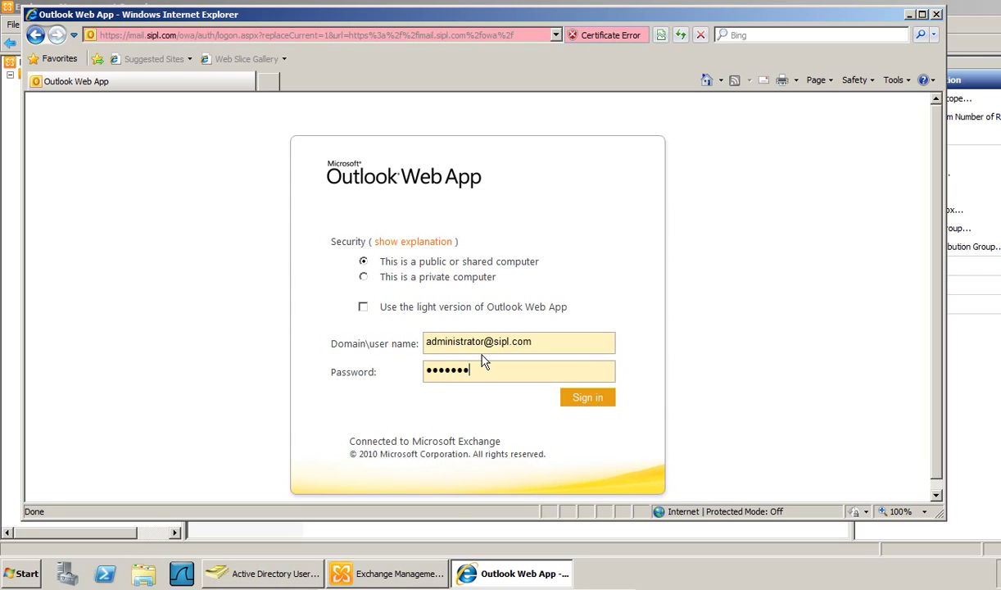
key(Return)
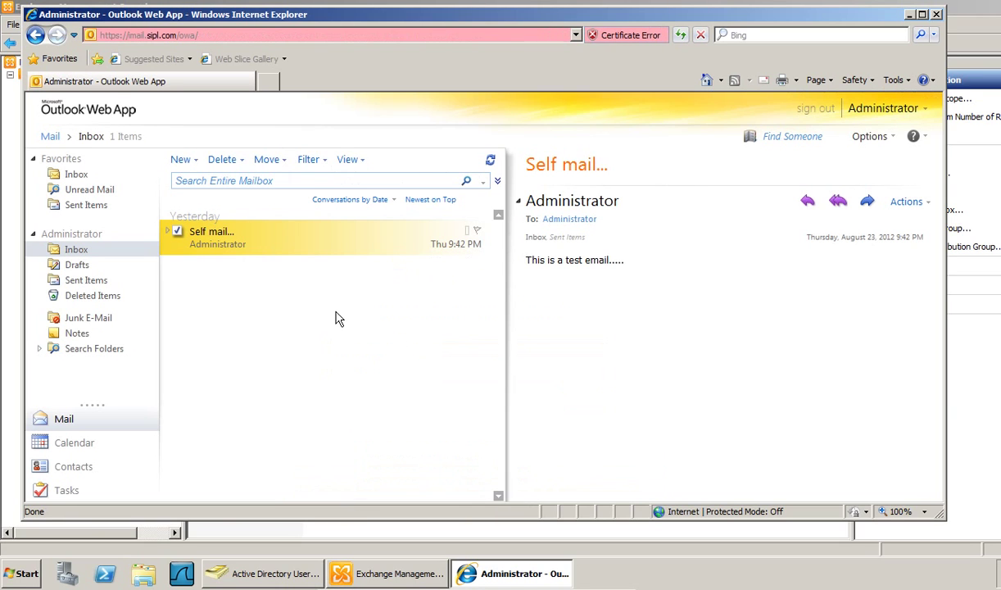
- Send a new message to tech-team with the subject 'Test email for DDG'
click(180, 159)
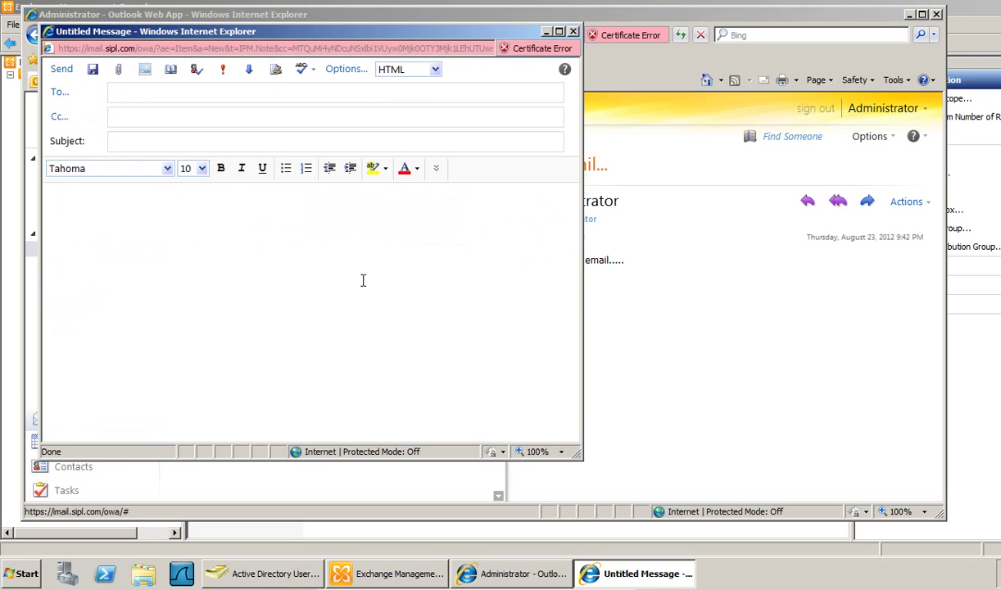
click(61, 97)
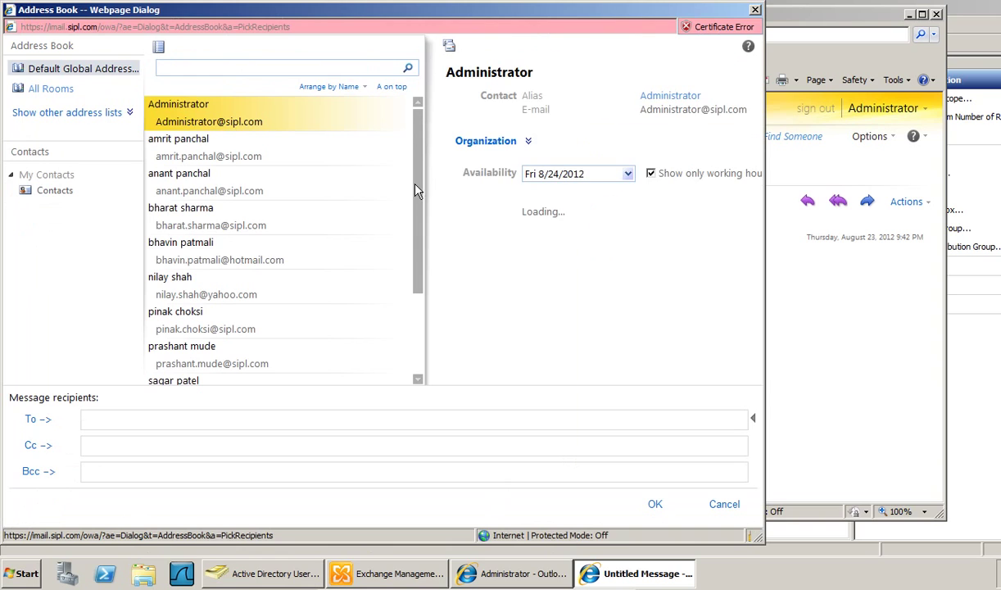
drag(415, 190, 420, 325)
click(253, 379)
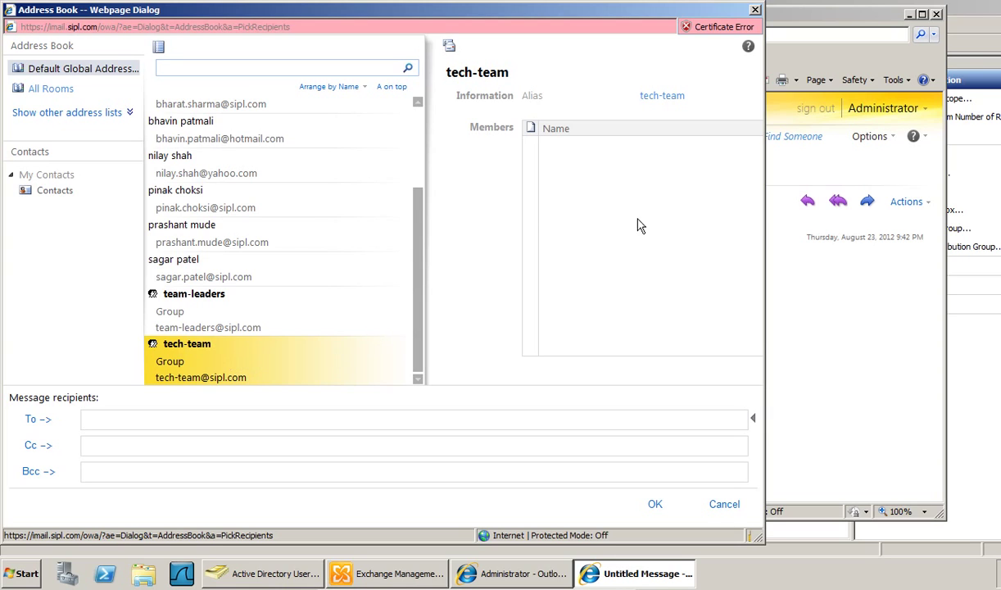
click(36, 419)
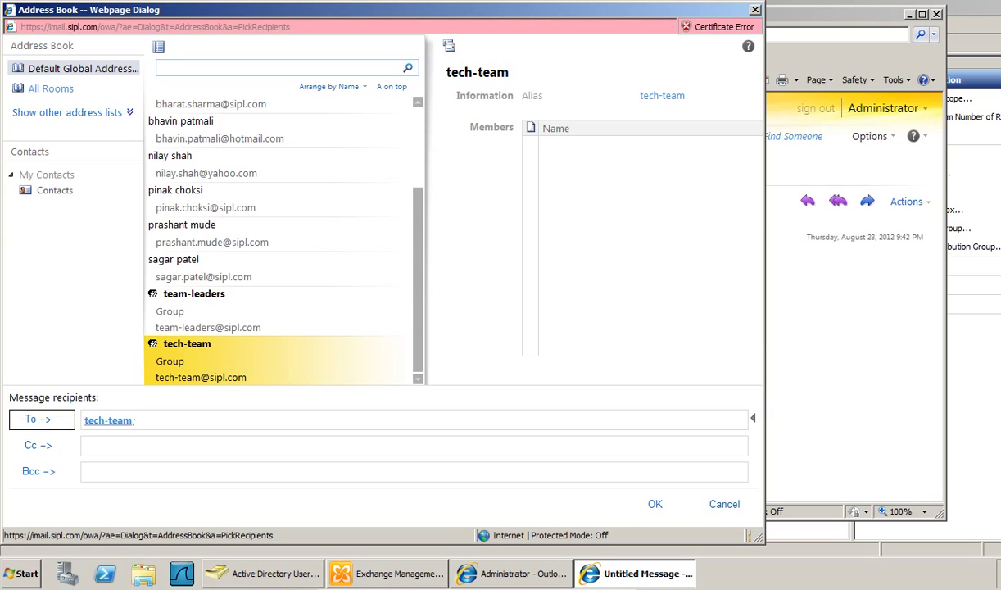
click(655, 504)
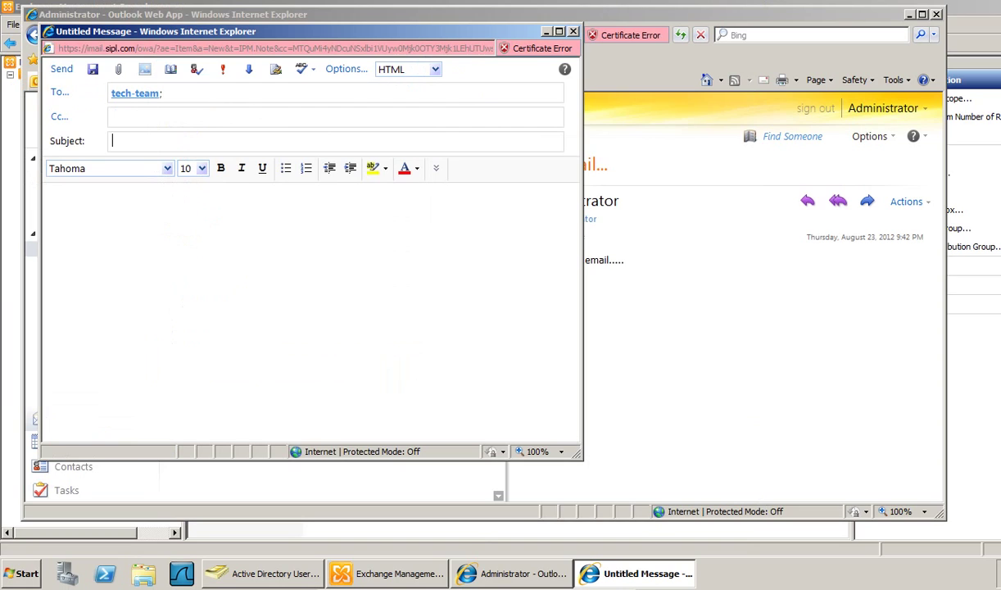
text(Test email for DDG)
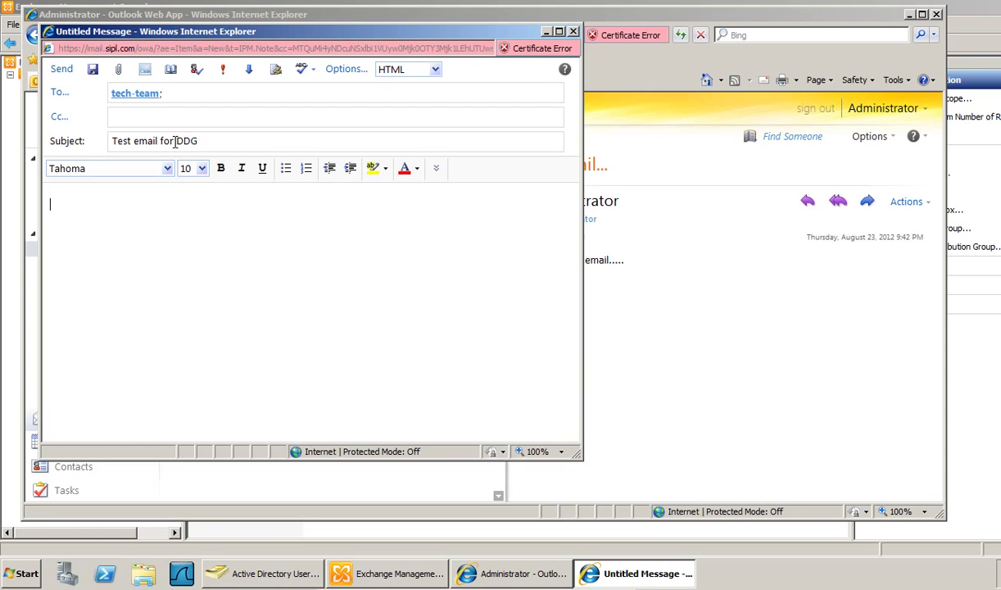
text( a test email for dyna)
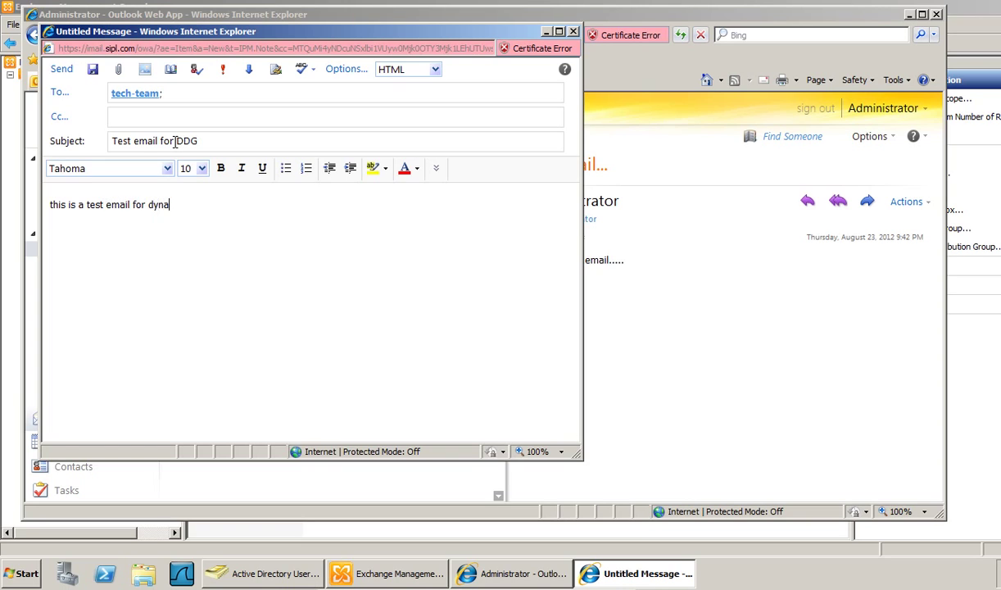
text(mic distrubution group.....)
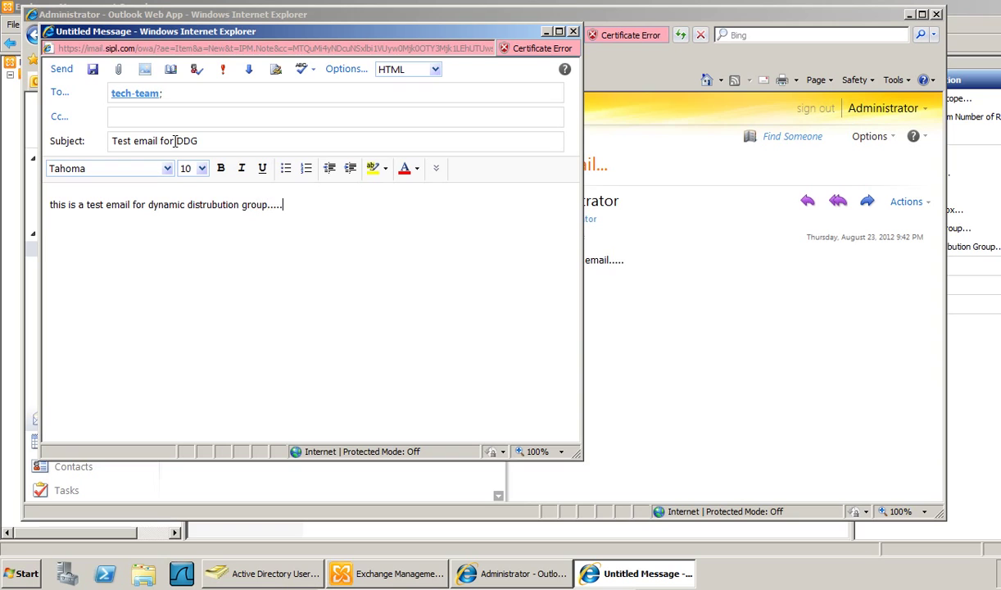
click(62, 68)
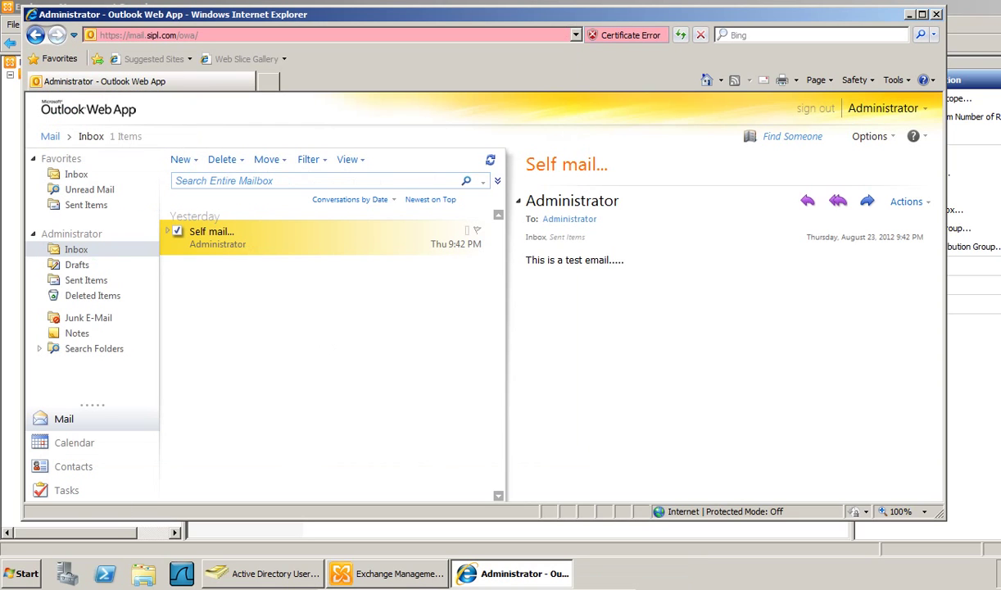
- Check Sent Items and sign out of the administrator mailbox
click(85, 280)
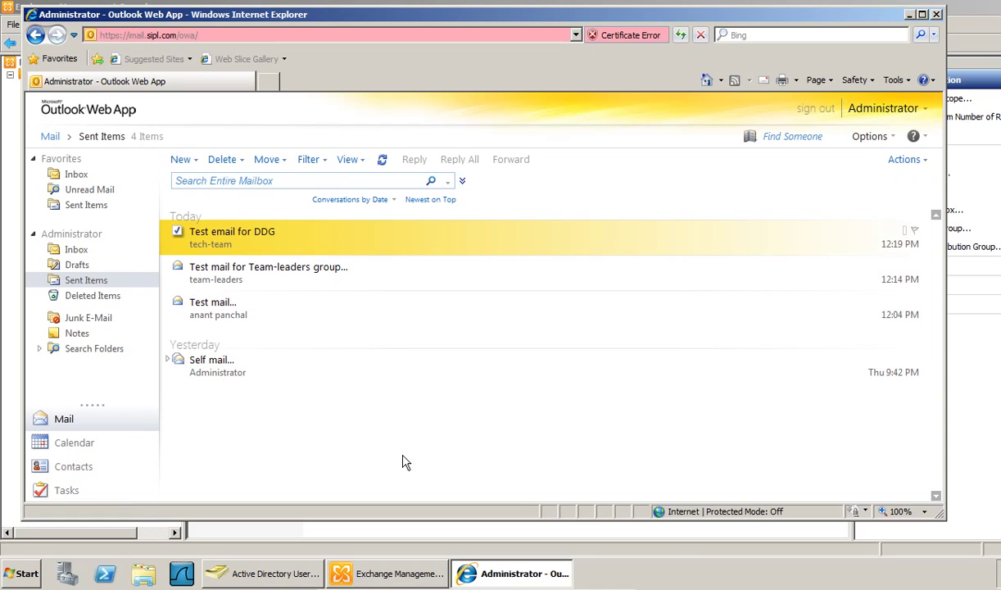
click(815, 108)
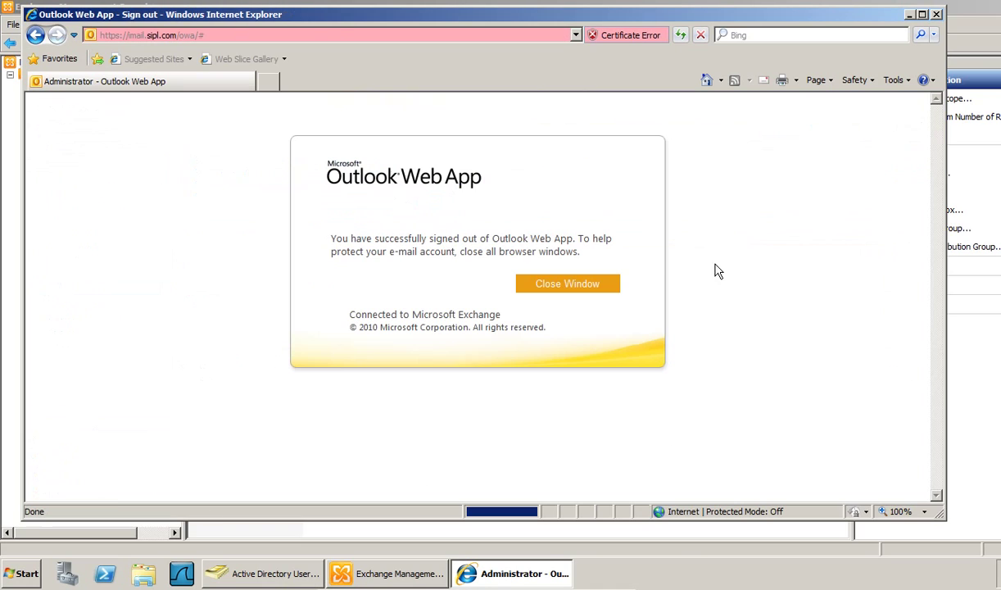
click(706, 80)
- Sign in as the new tech-team user, accept language settings, check the inbox, sign out
click(486, 343)
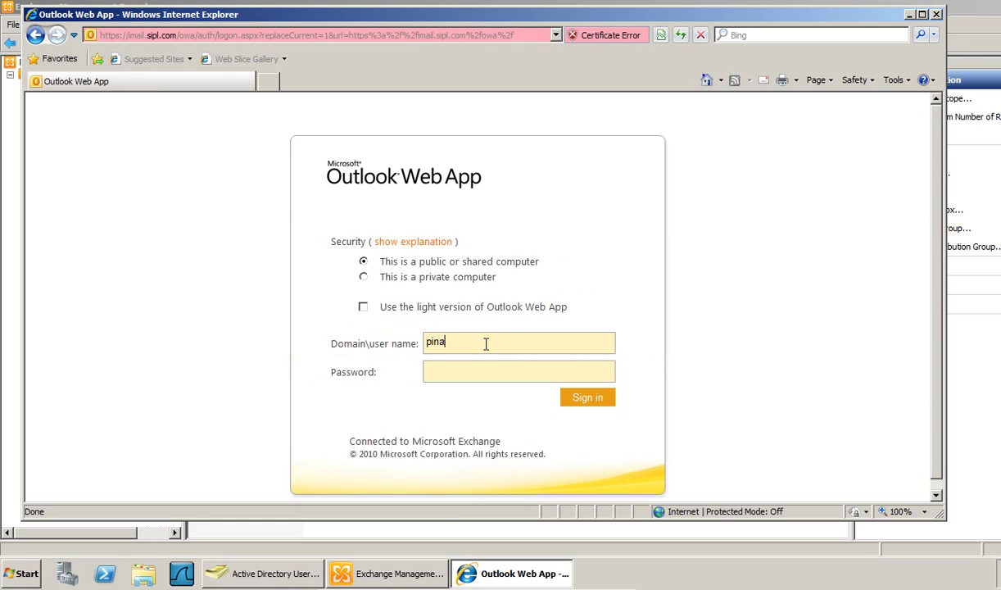
key(Tab)
text(••••••••)
key(Return)
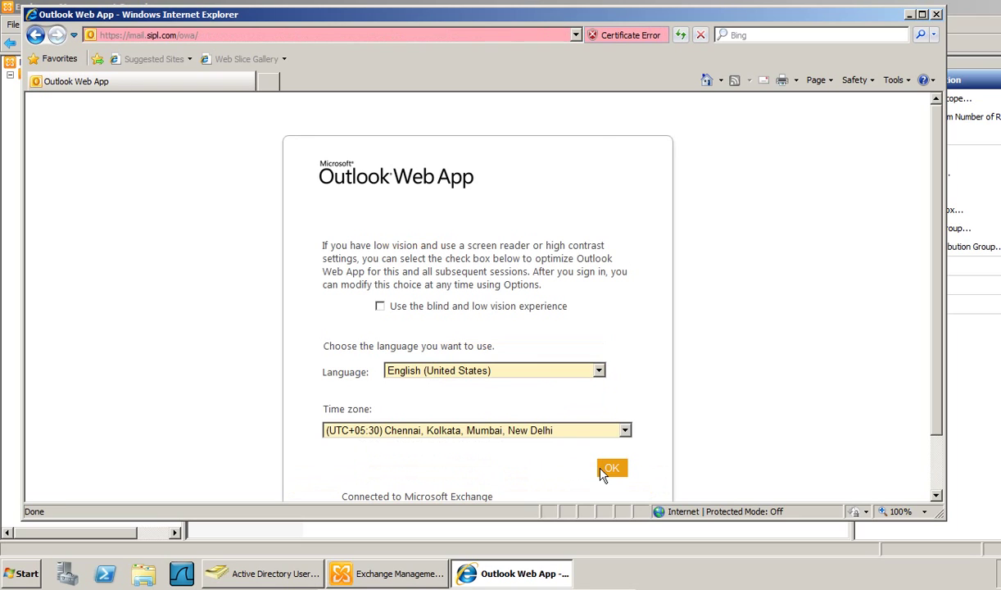
click(611, 465)
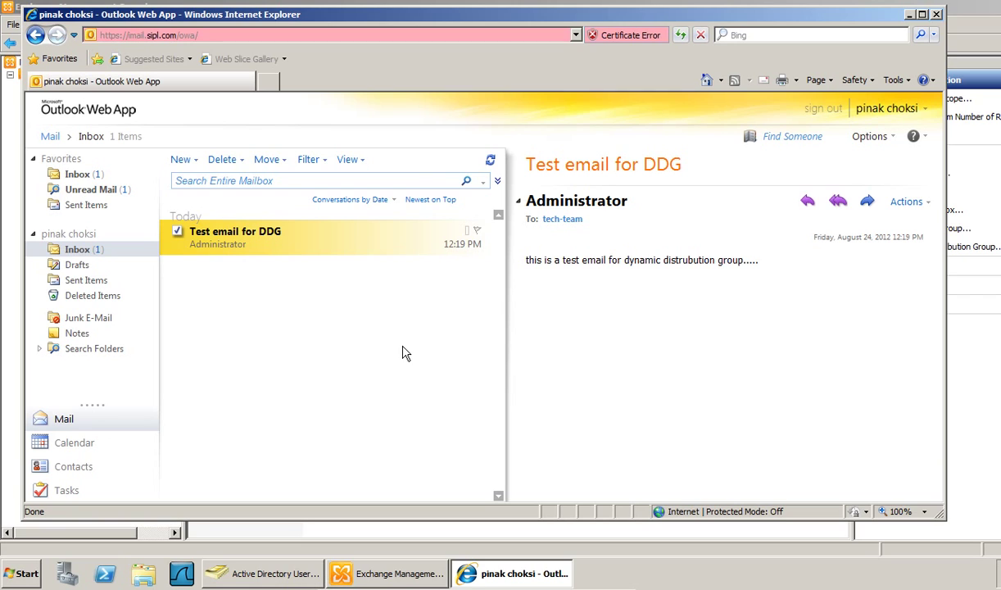
click(816, 113)
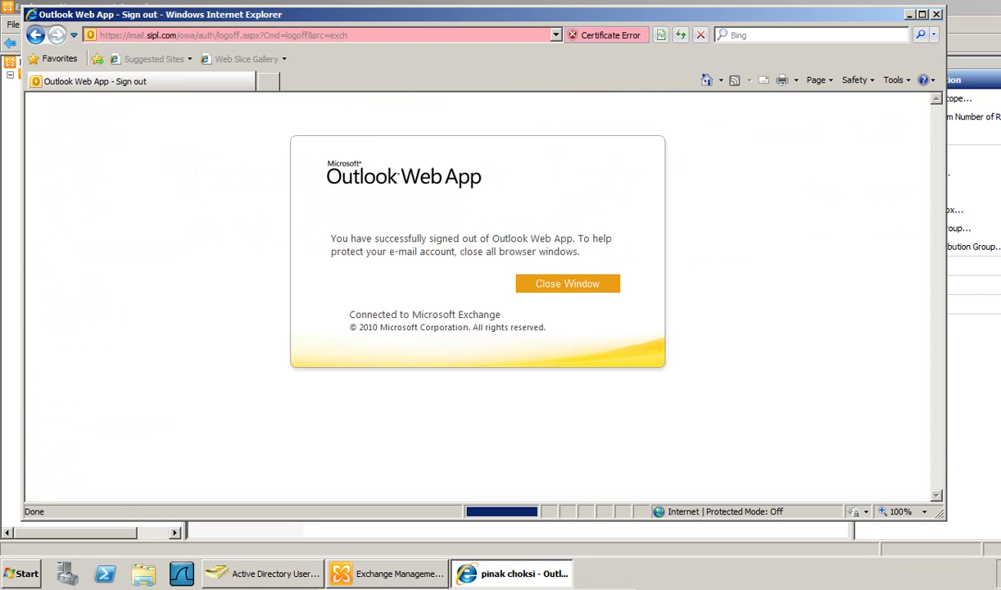
- Close the browser and start a new distribution group in sipl.com/all-exchange-groups
click(568, 284)
click(565, 332)
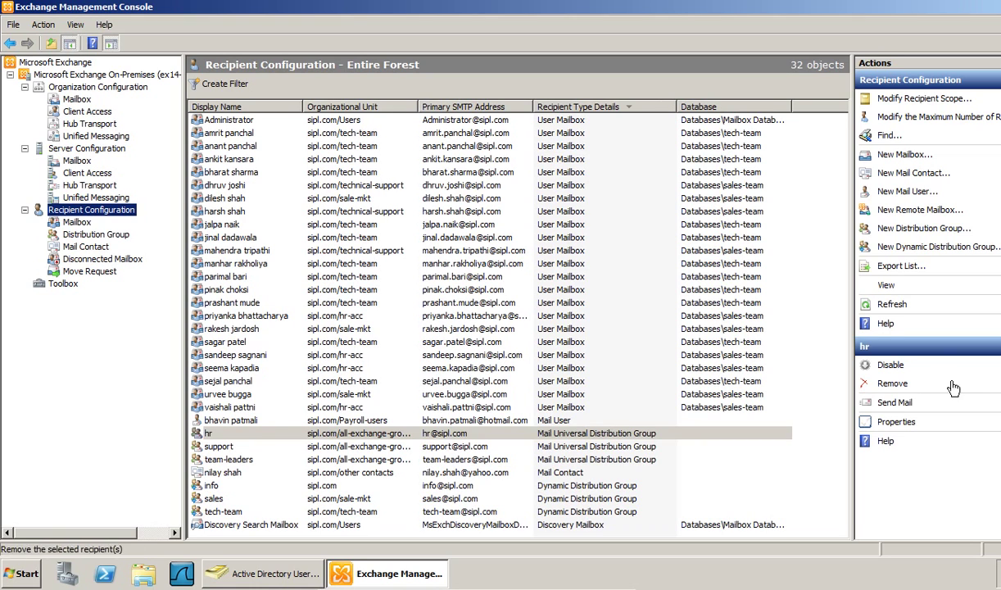
click(872, 227)
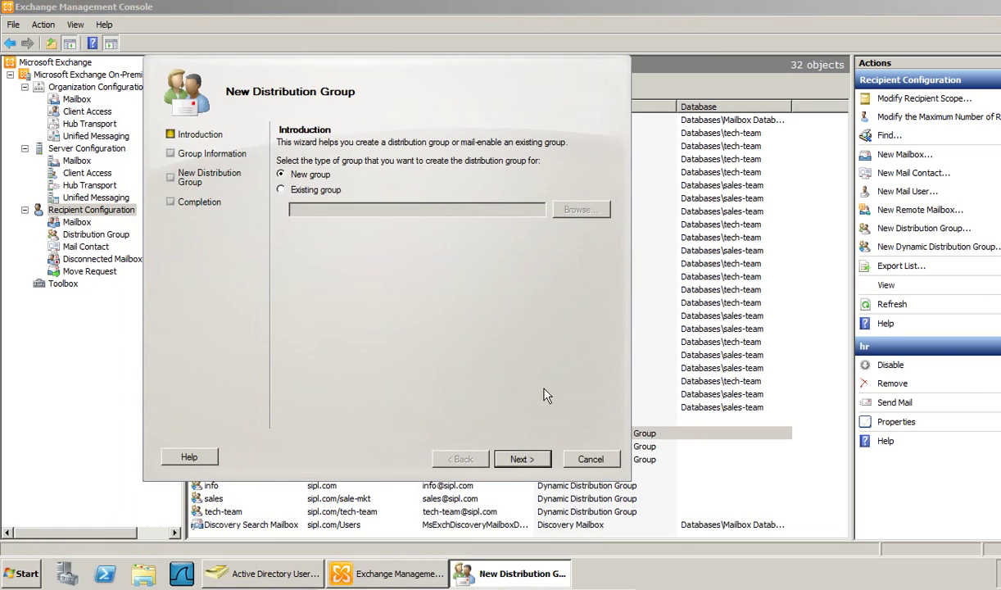
click(521, 459)
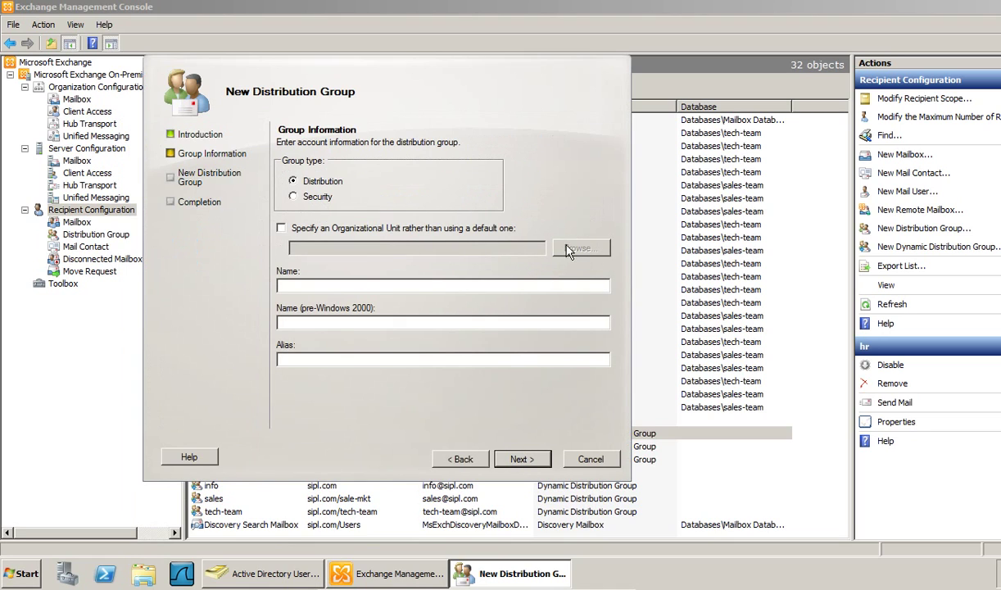
click(393, 231)
click(578, 248)
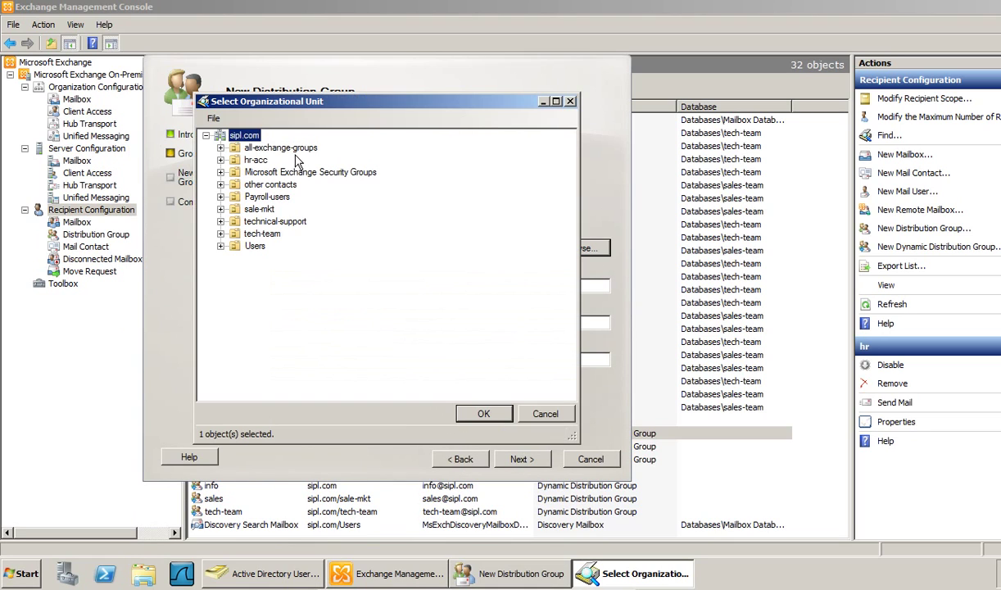
click(482, 412)
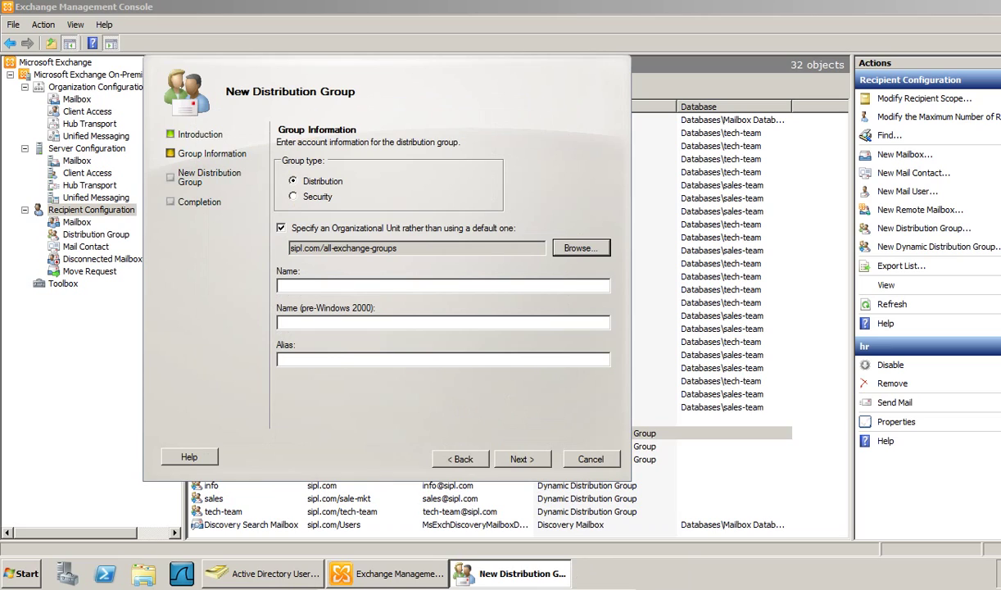
- Name the distribution group core-team and create it
text(core-team)
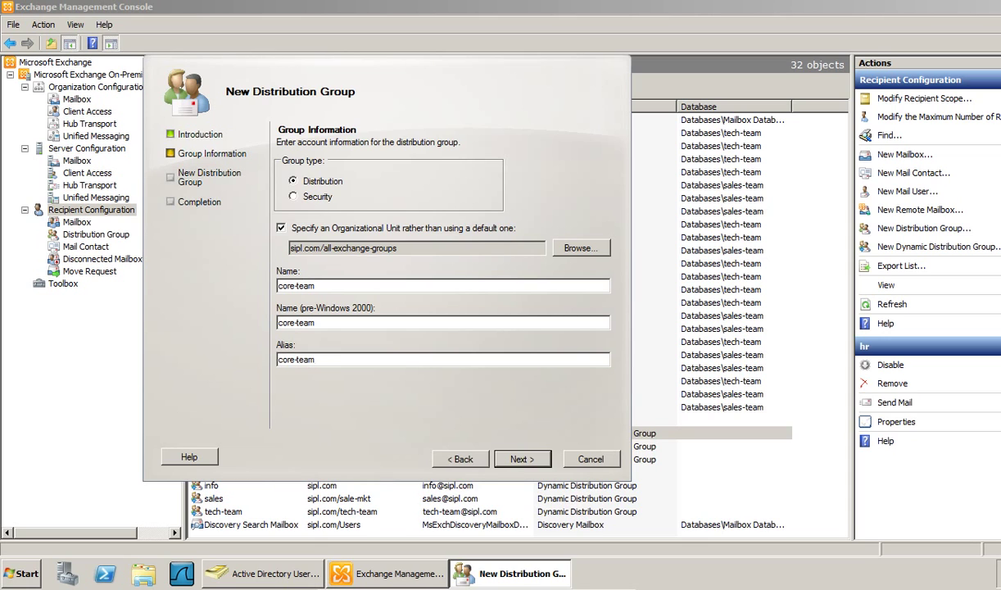
key(Return)
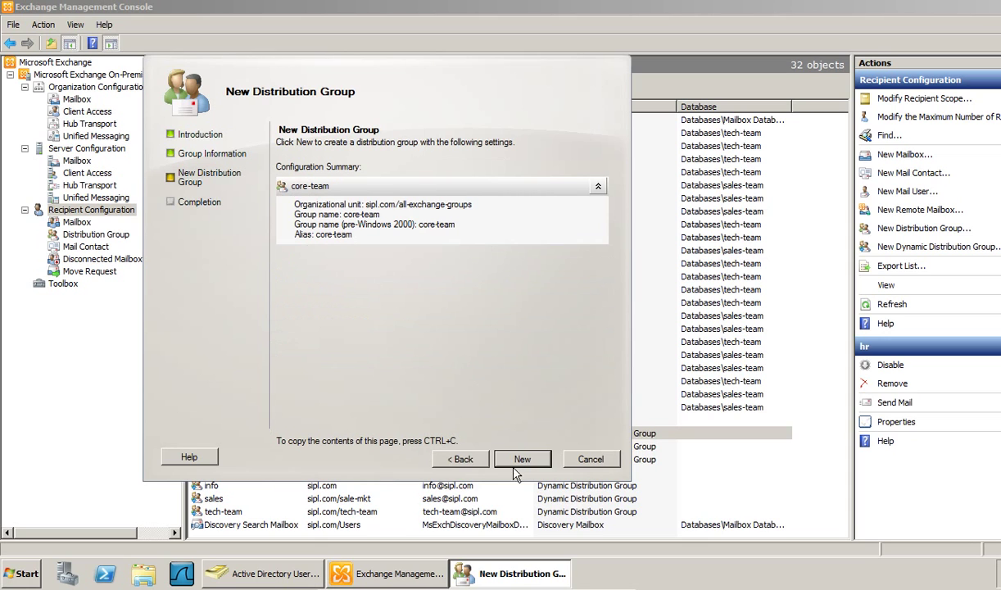
click(498, 455)
key(Return)
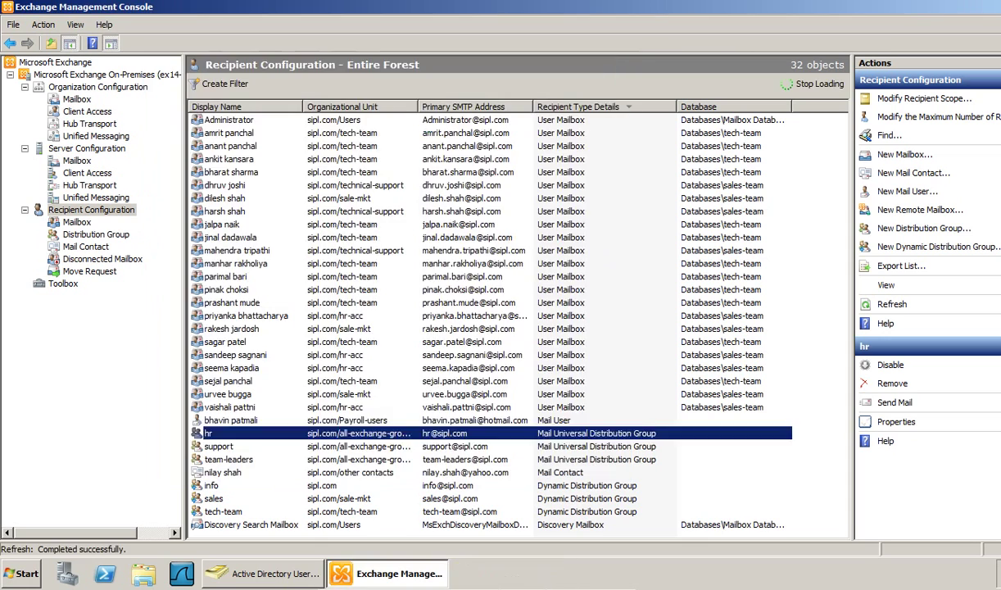
- In core-team's Members tab, select five tech-team and hr-acc users to add
right_click(263, 457)
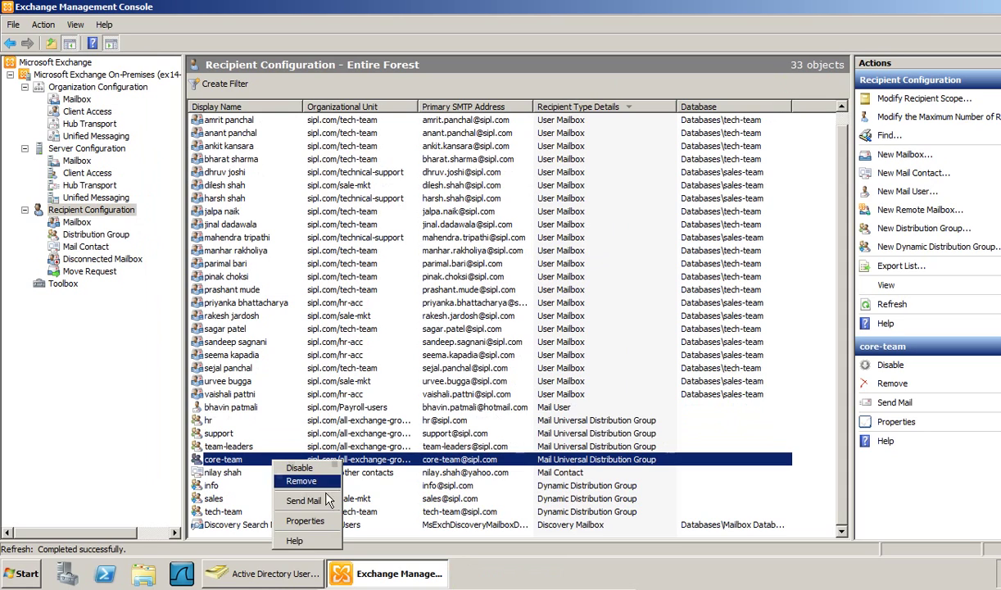
click(288, 508)
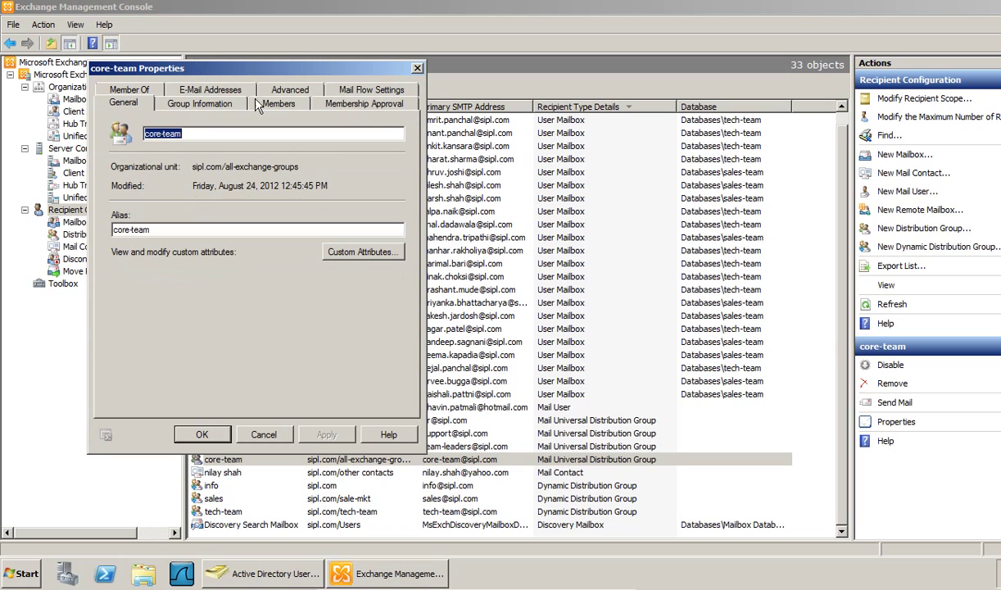
click(257, 101)
click(131, 129)
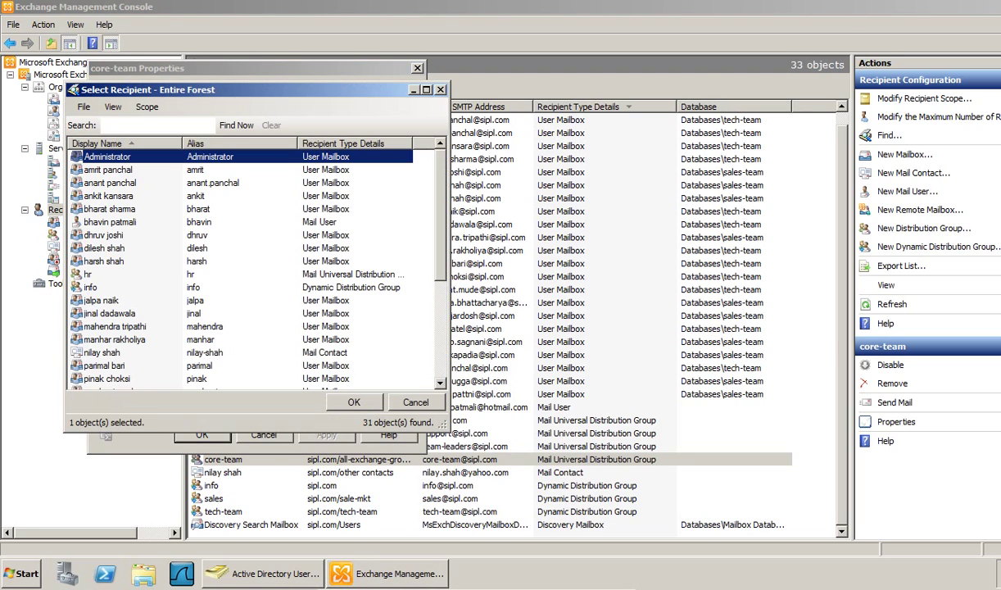
click(127, 184)
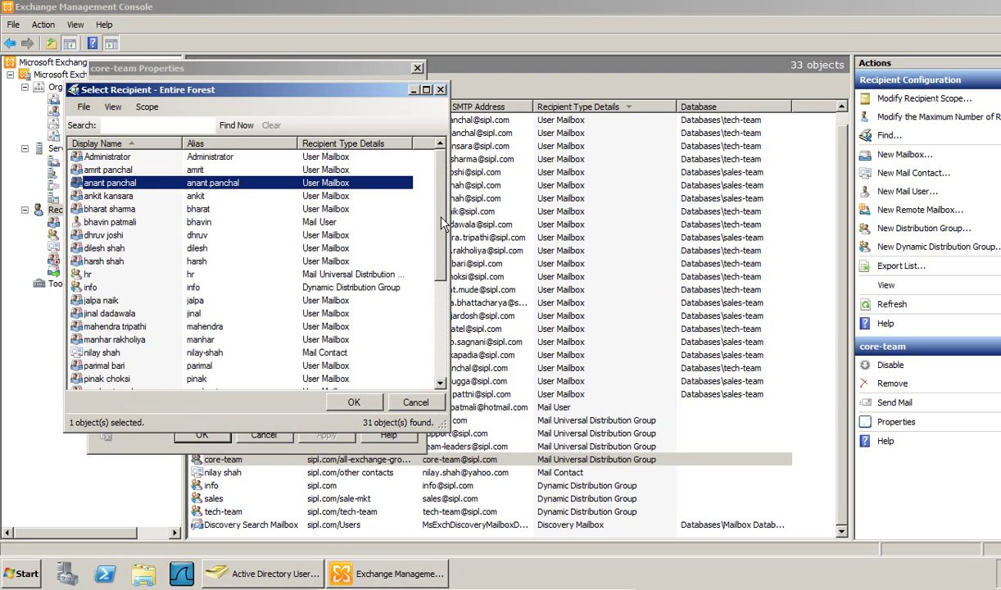
ctrl+click(115, 210)
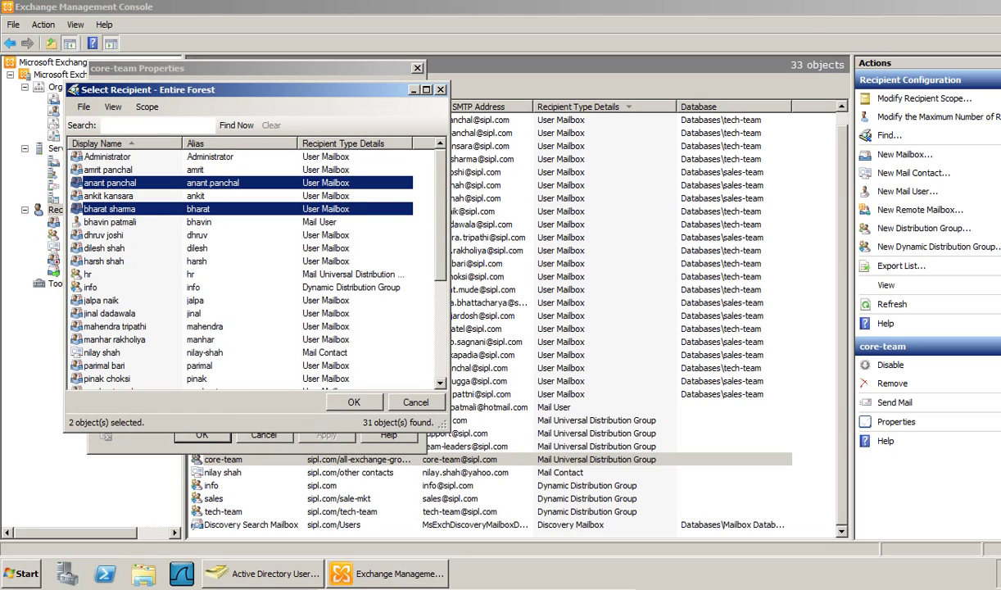
drag(440, 213, 440, 264)
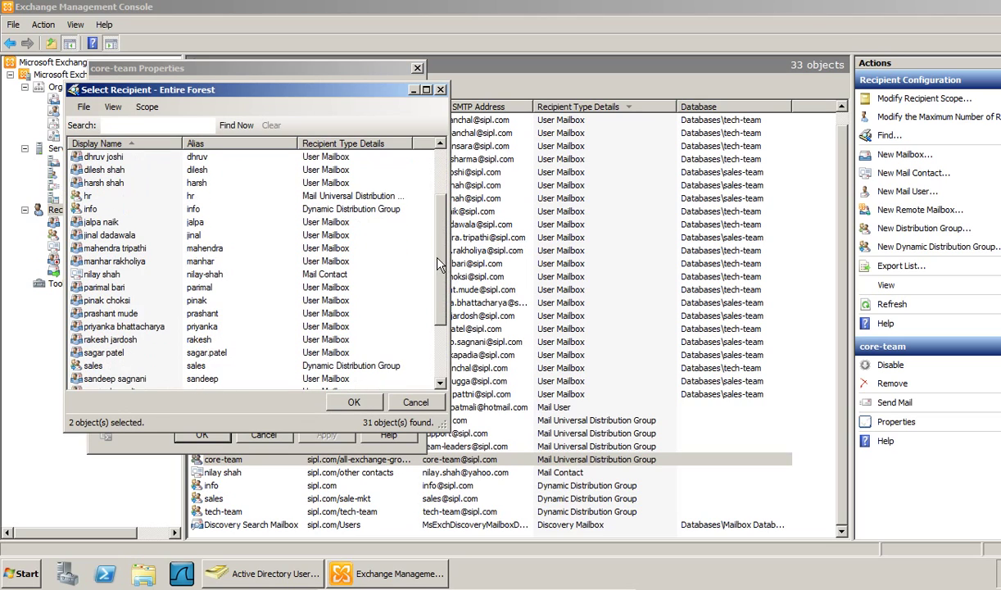
ctrl+click(116, 314)
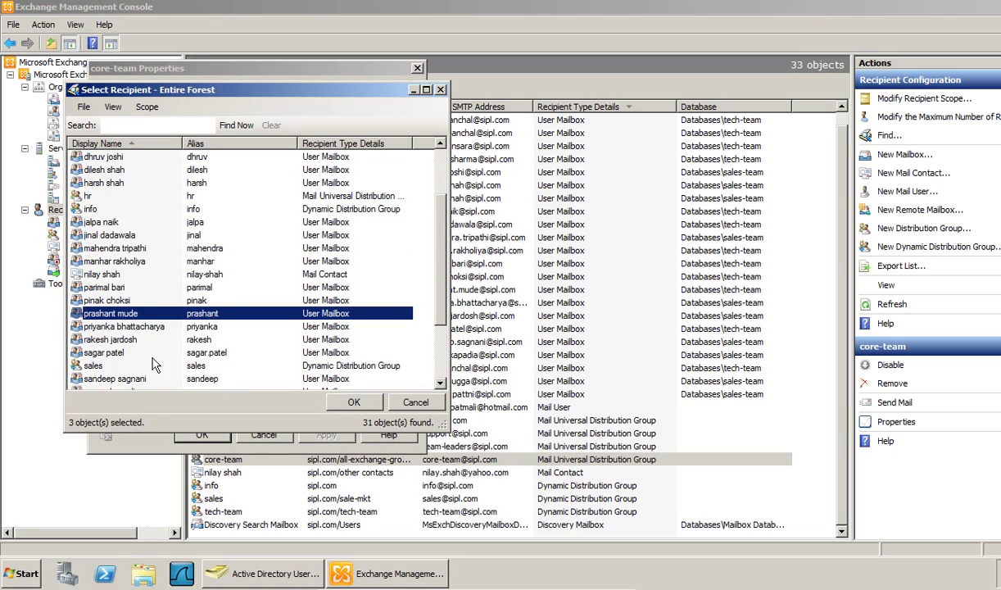
drag(443, 318, 441, 355)
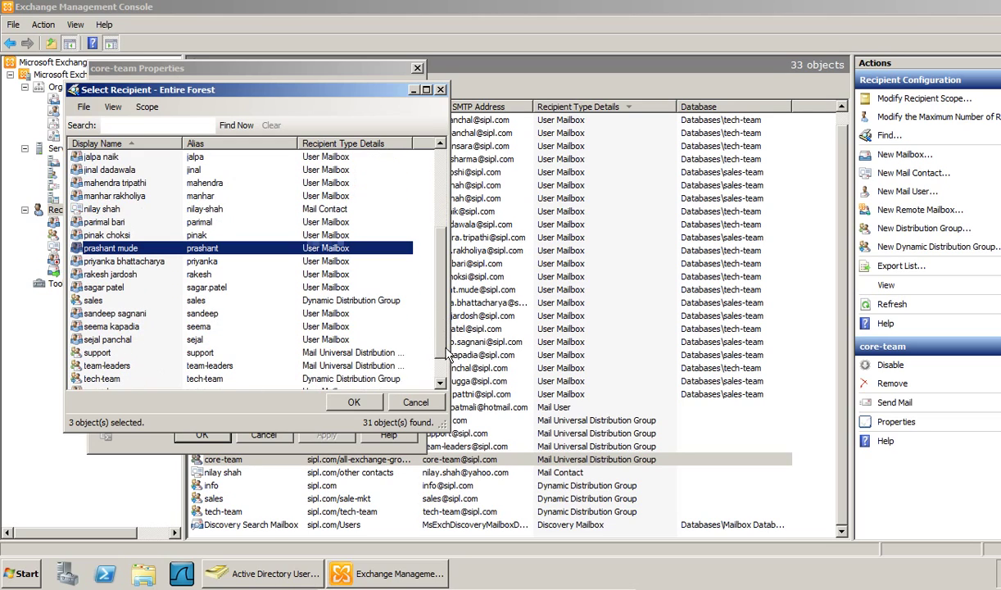
ctrl+click(121, 326)
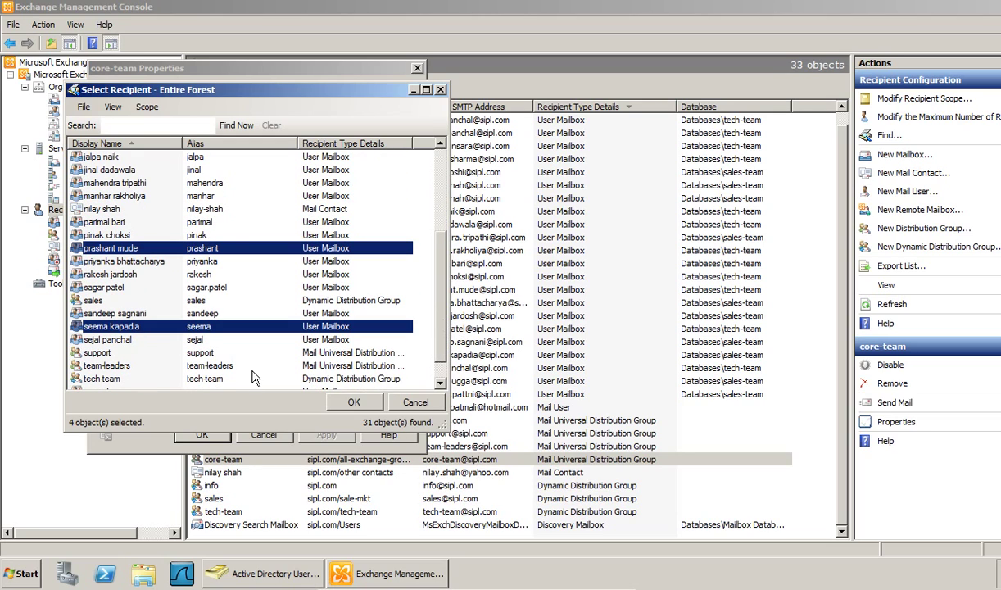
scroll(441, 358, down, 1)
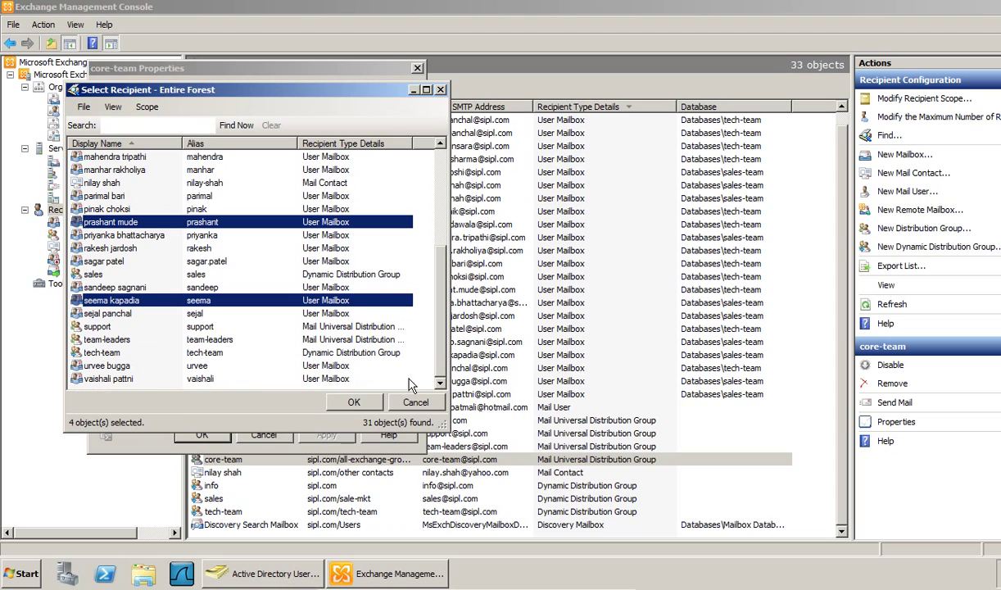
ctrl+click(115, 377)
- Confirm the five new members, apply the change and close the properties
click(350, 403)
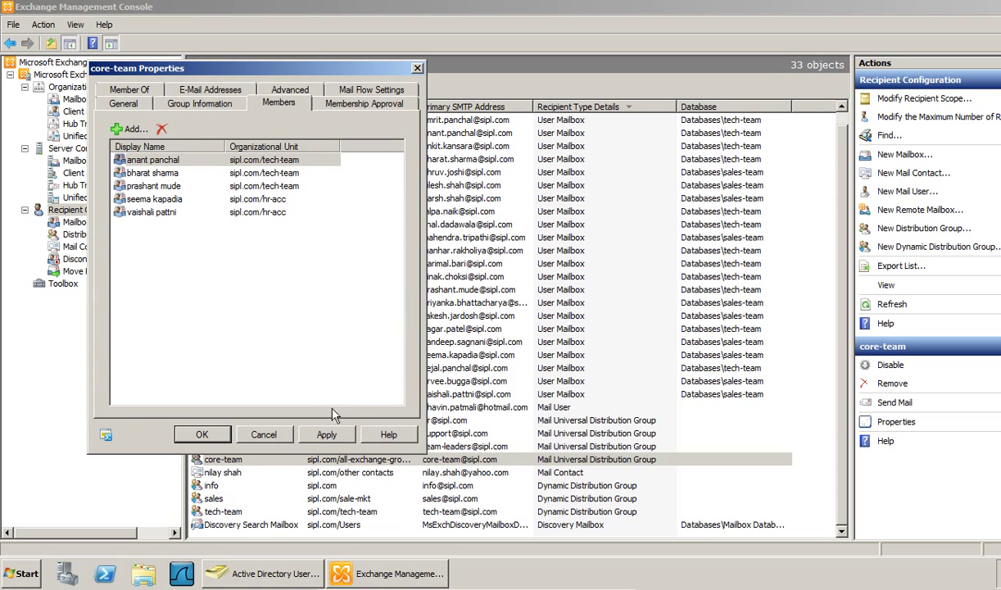
click(326, 435)
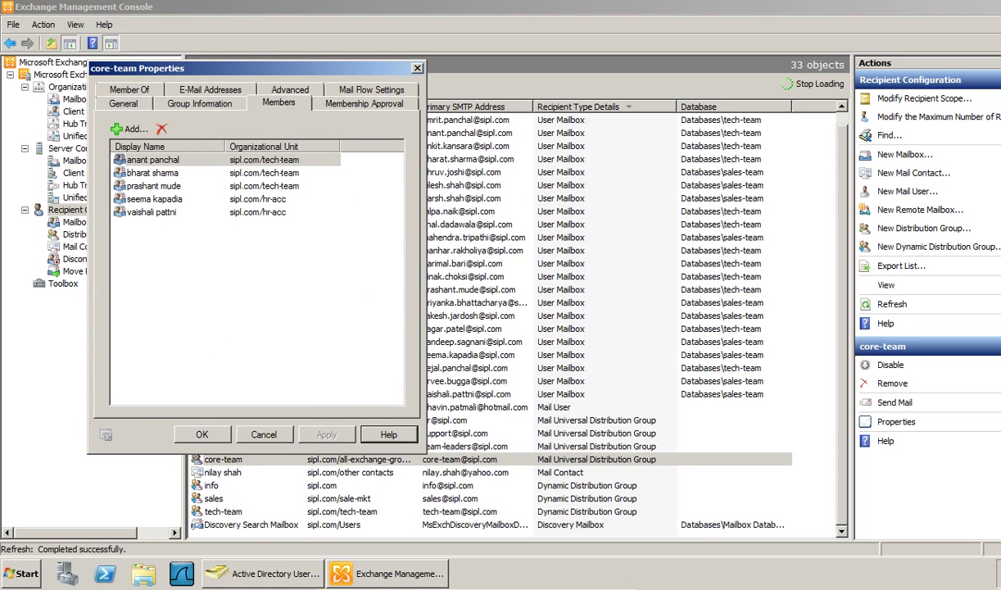
click(209, 432)
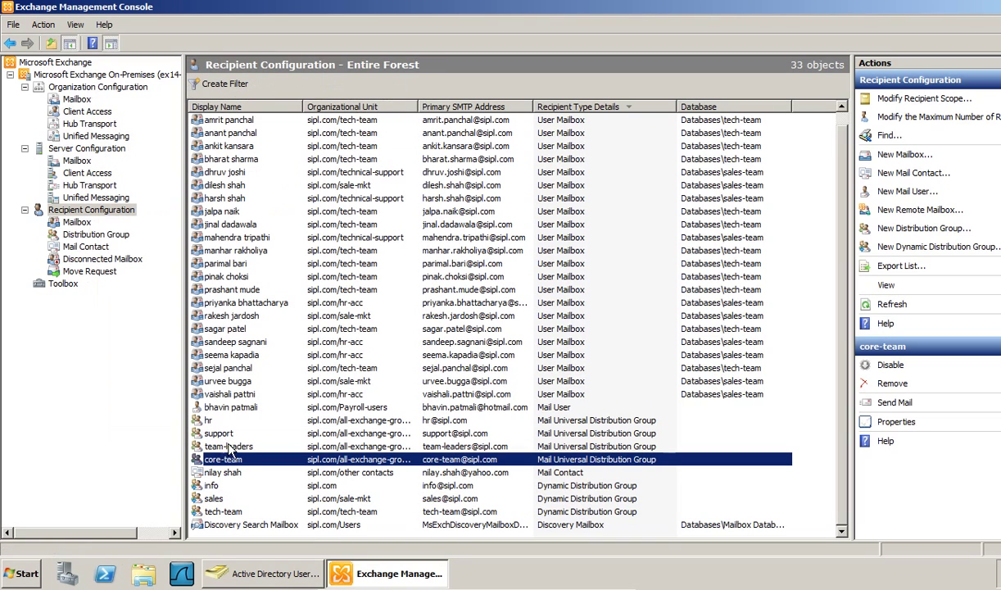
right_click(358, 461)
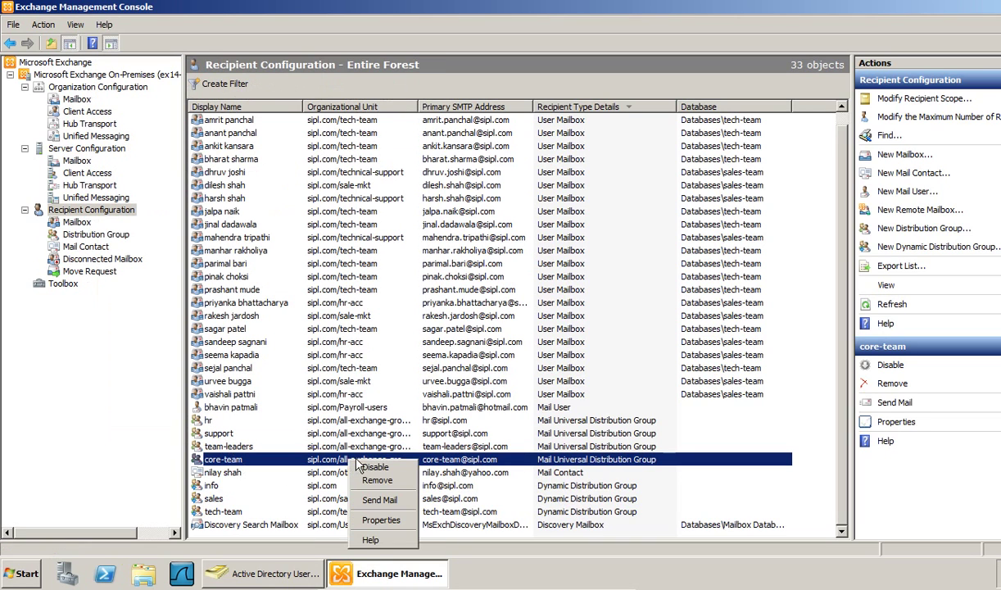
- Reopen core-team properties and set leaving to Closed so only owners remove members
click(381, 519)
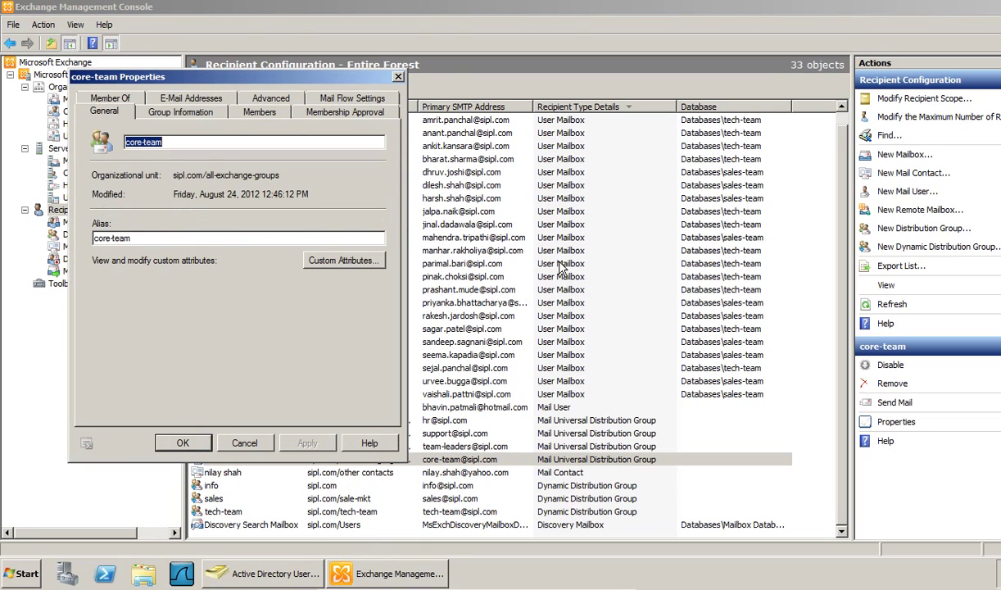
drag(277, 84, 303, 52)
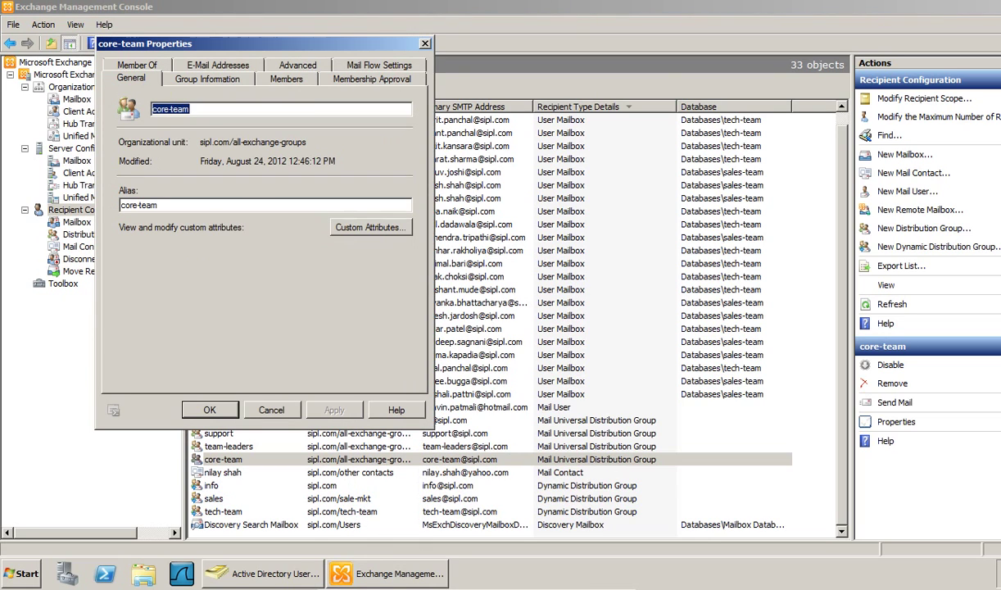
click(356, 81)
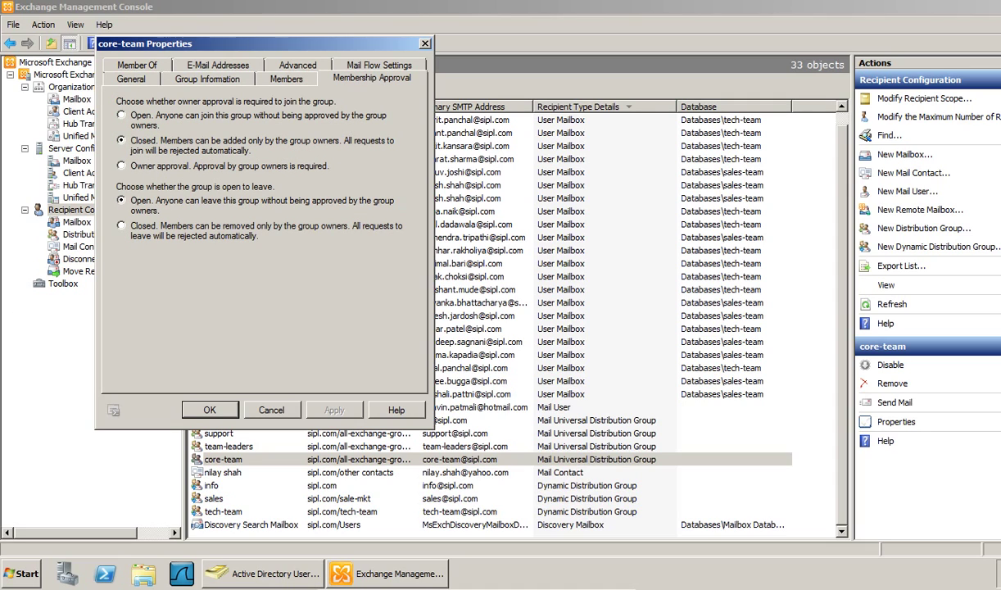
click(123, 232)
click(272, 78)
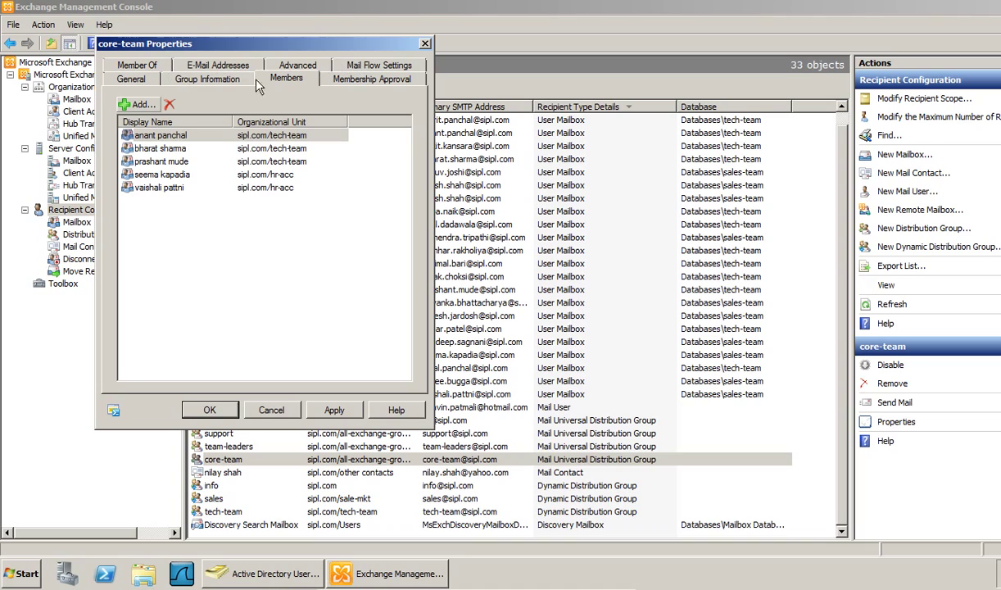
click(356, 70)
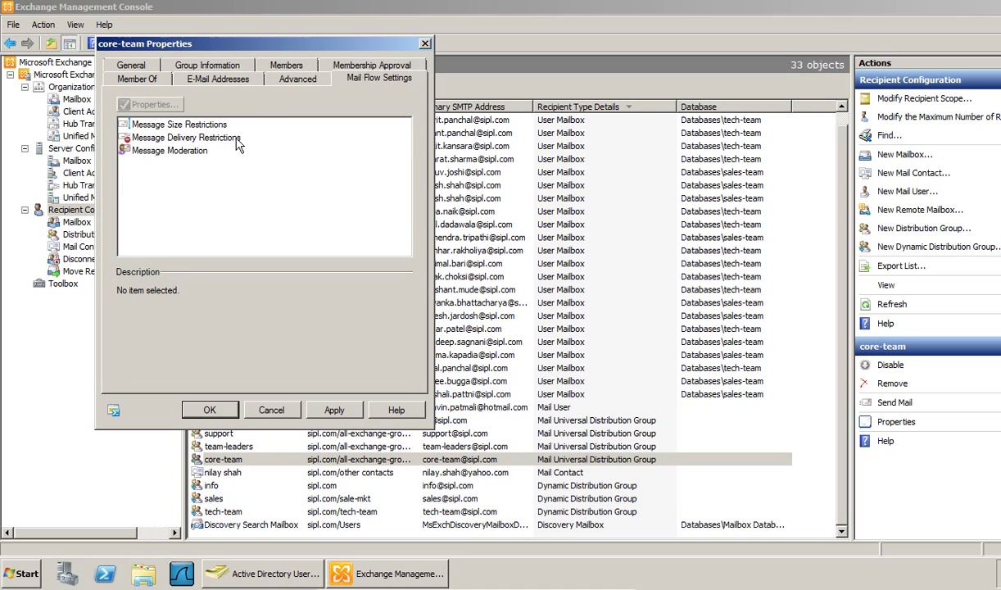
- Turn on message moderation for core-team with an hr-acc user as moderator
click(143, 150)
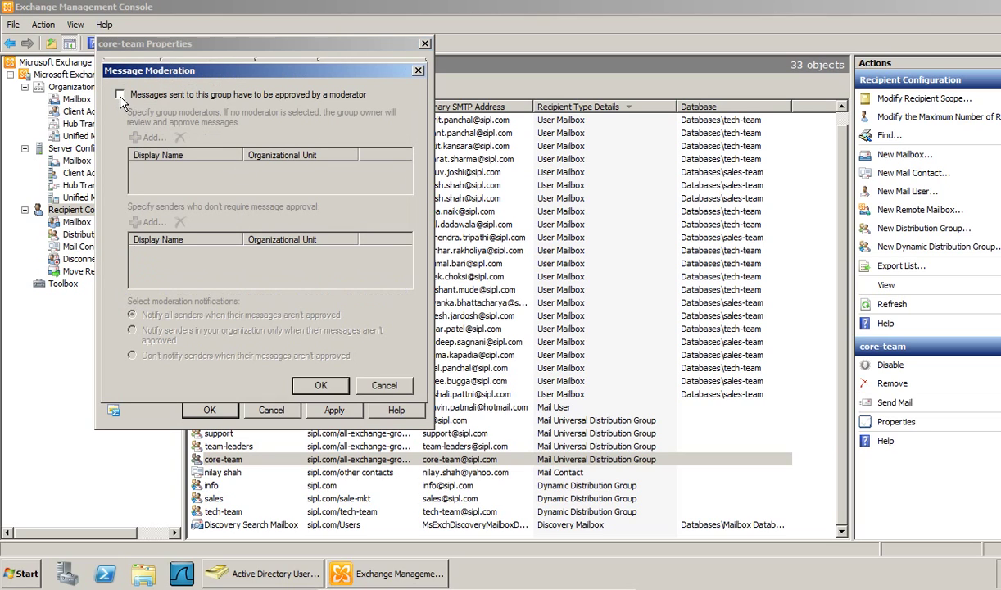
click(120, 95)
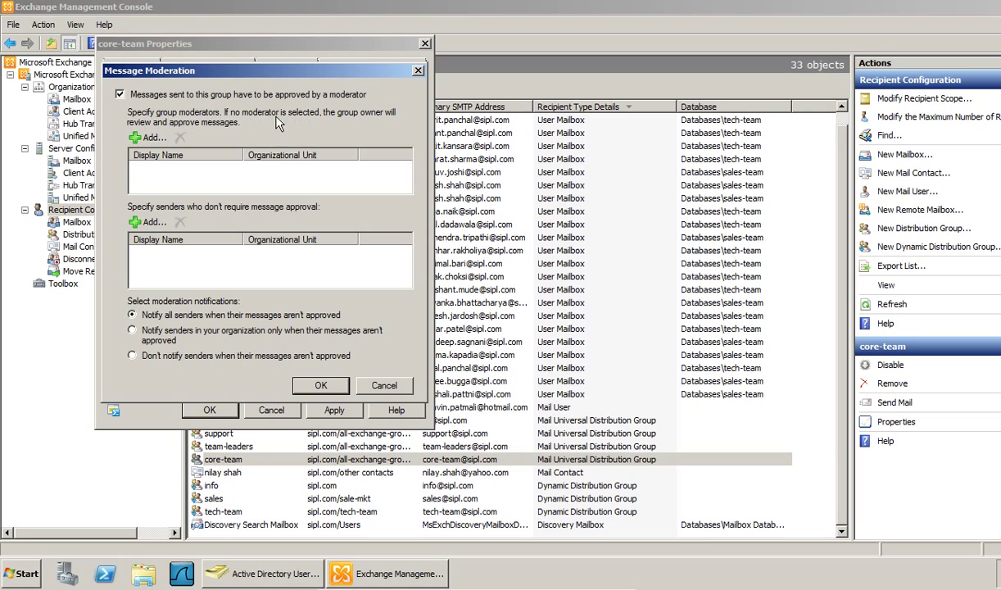
click(150, 138)
scroll(119, 262, down, 3)
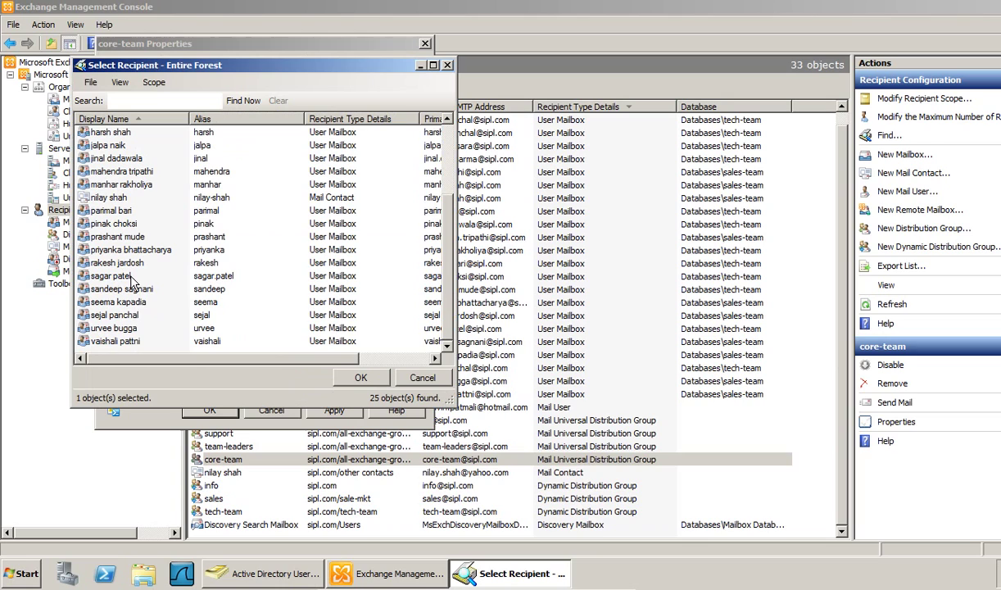
click(117, 339)
click(357, 375)
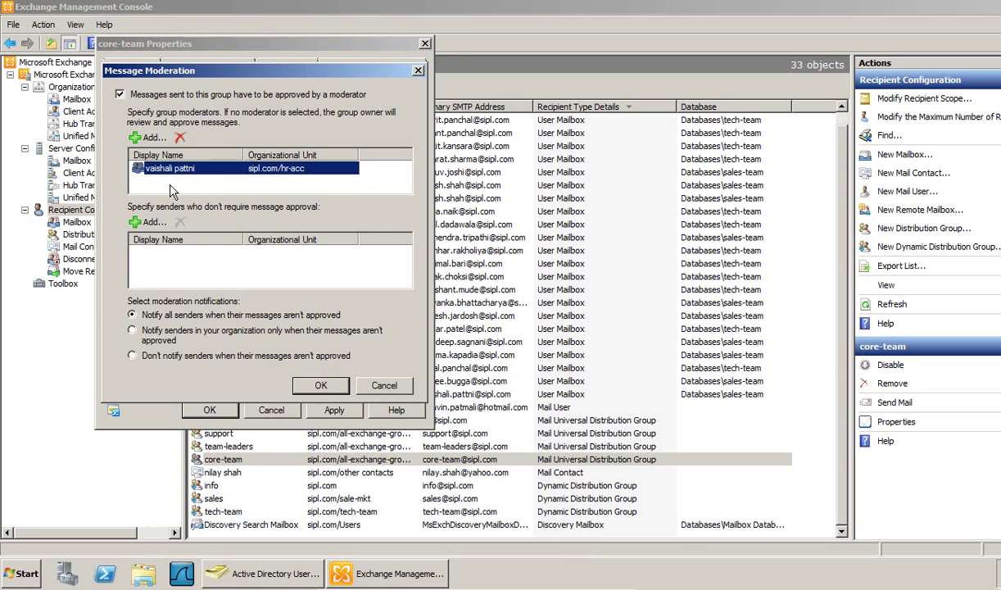
click(264, 190)
click(147, 169)
- Add five users as senders exempt from core-team's moderator approval
click(137, 222)
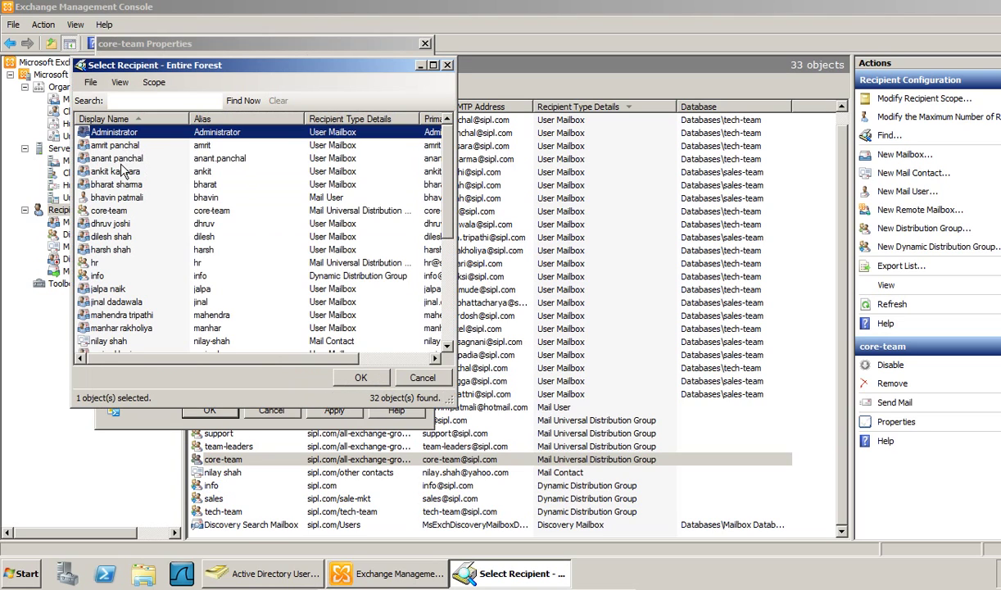
click(117, 158)
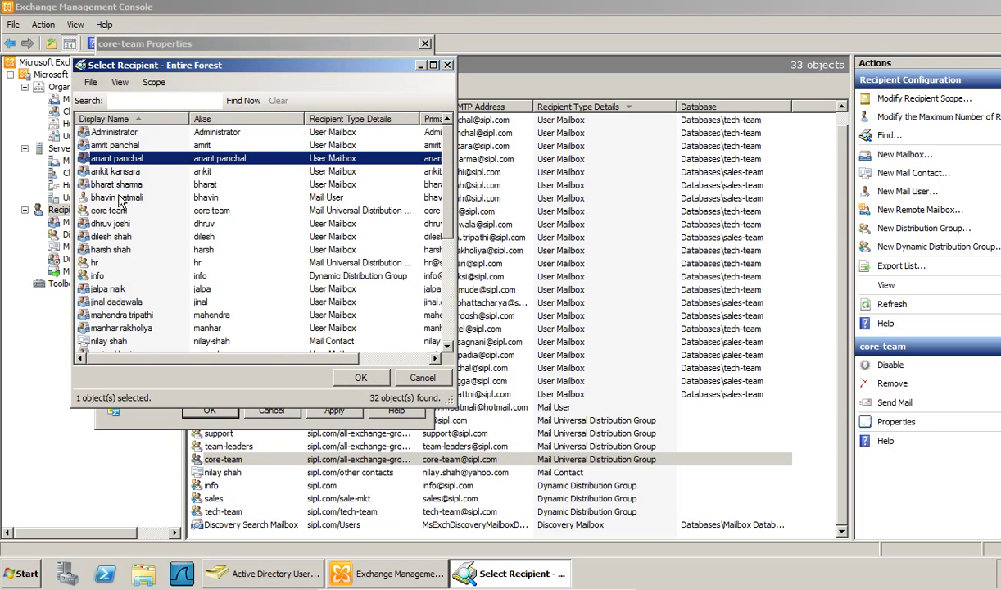
ctrl+click(118, 186)
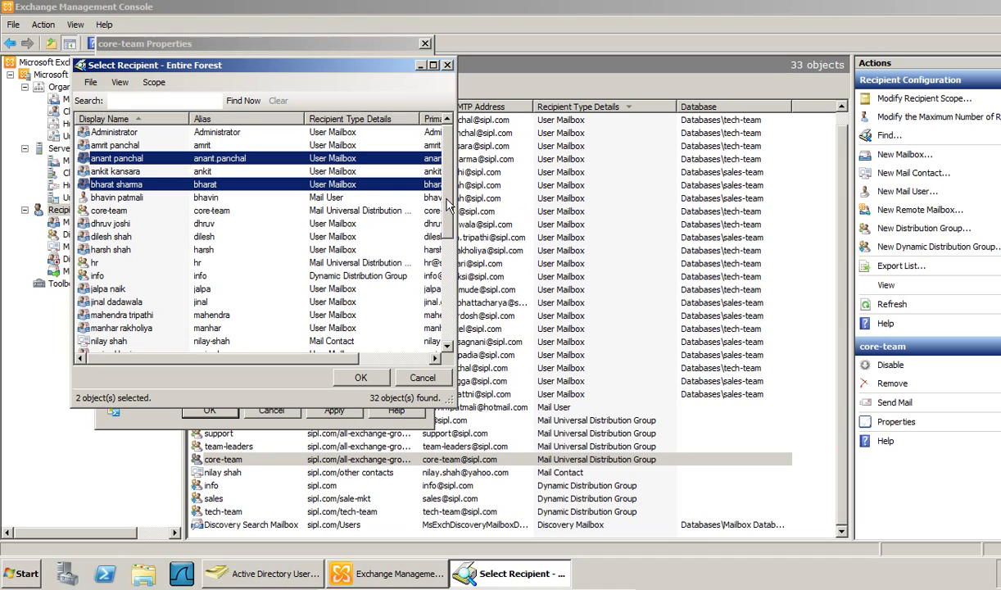
drag(447, 210, 449, 318)
ctrl+click(127, 315)
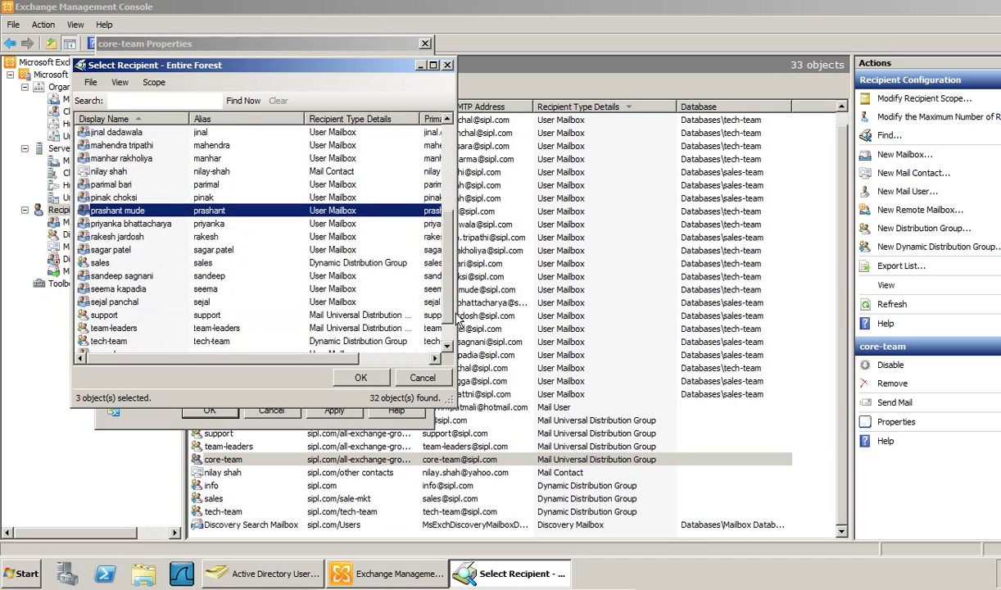
ctrl+click(123, 291)
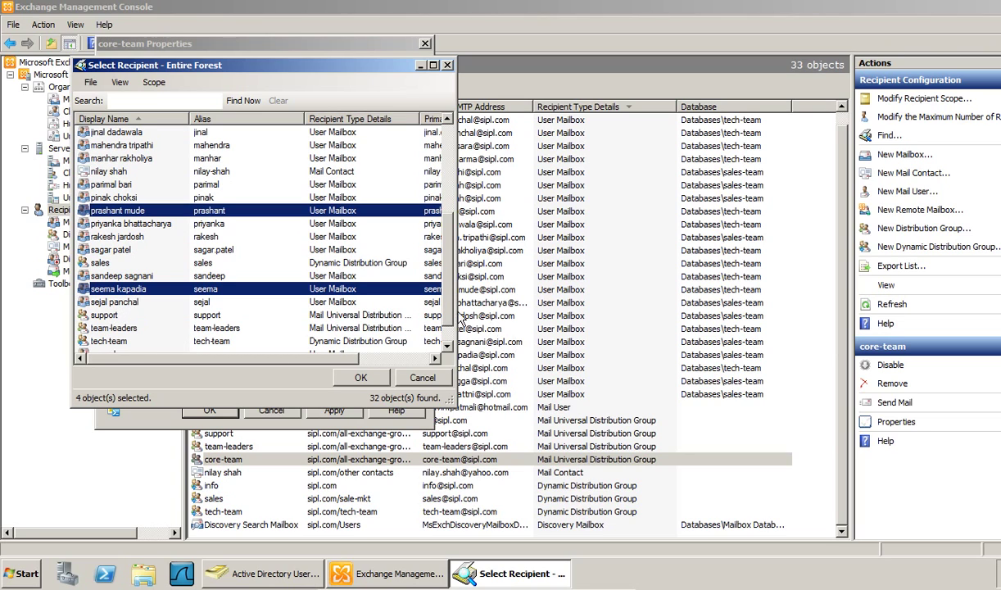
scroll(449, 321, down, 1)
ctrl+click(111, 339)
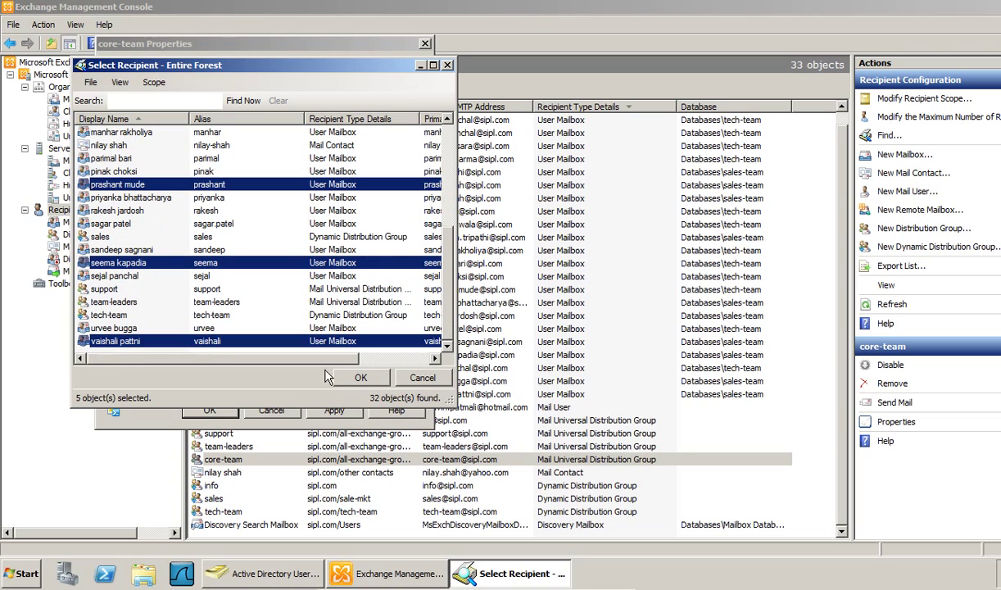
click(361, 379)
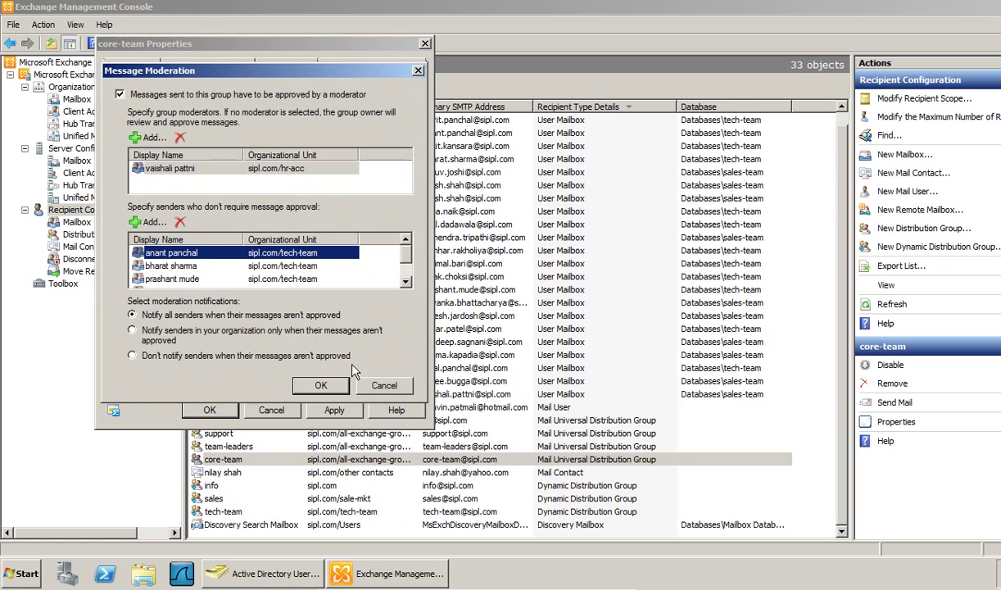
click(408, 264)
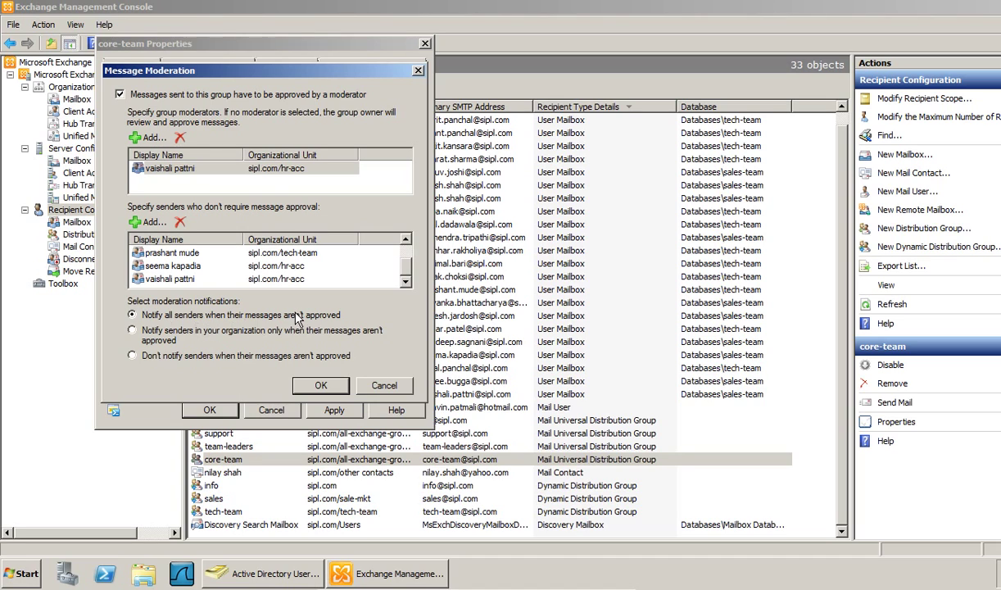
- Notify only senders inside the organization of unapproved messages, then apply and close core-team's Properties
click(226, 329)
click(318, 386)
click(335, 410)
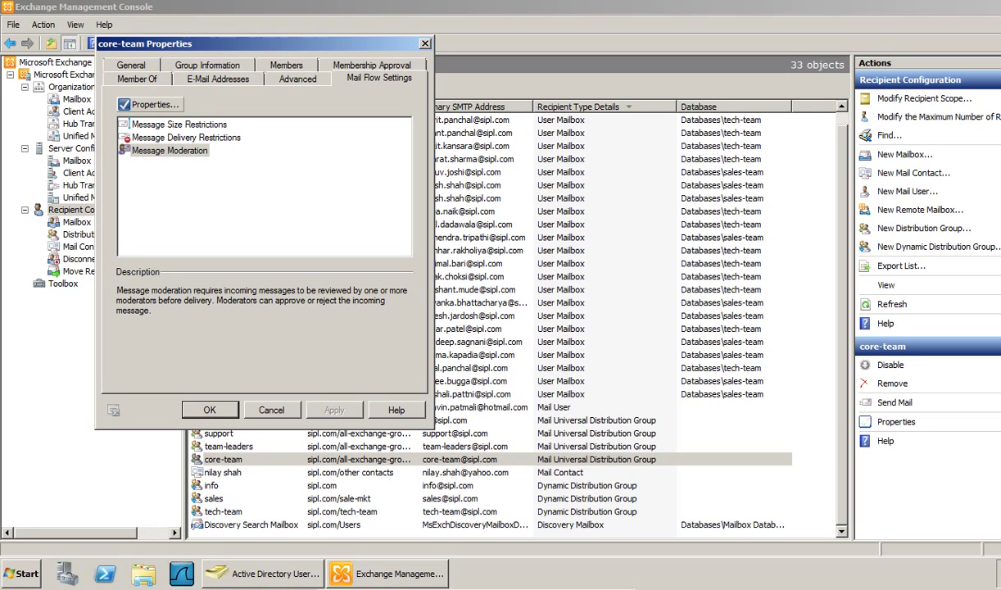
click(212, 408)
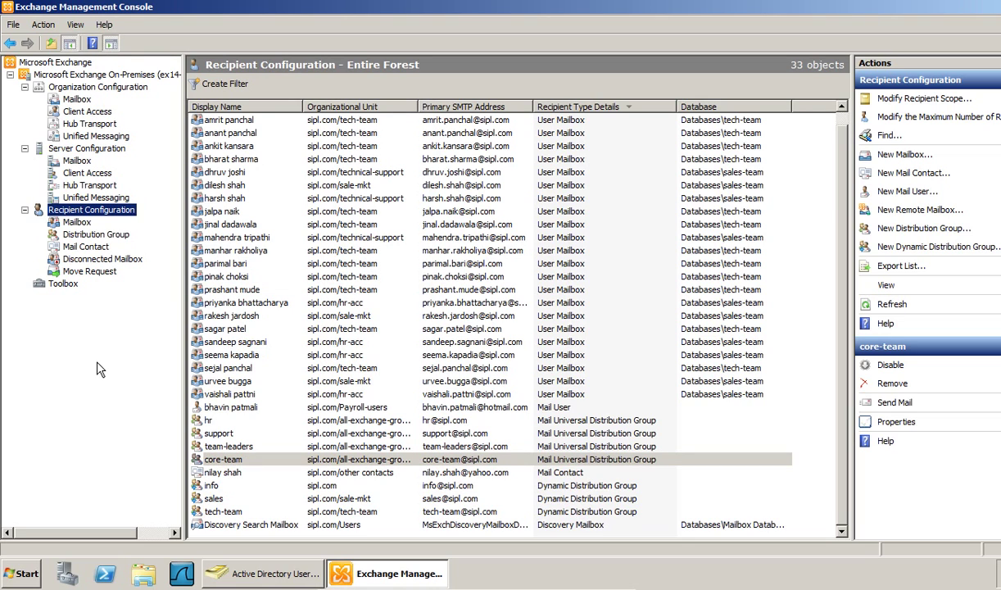
- Open Outlook Web App in Internet Explorer and sign in with the sender's user name and password
click(23, 573)
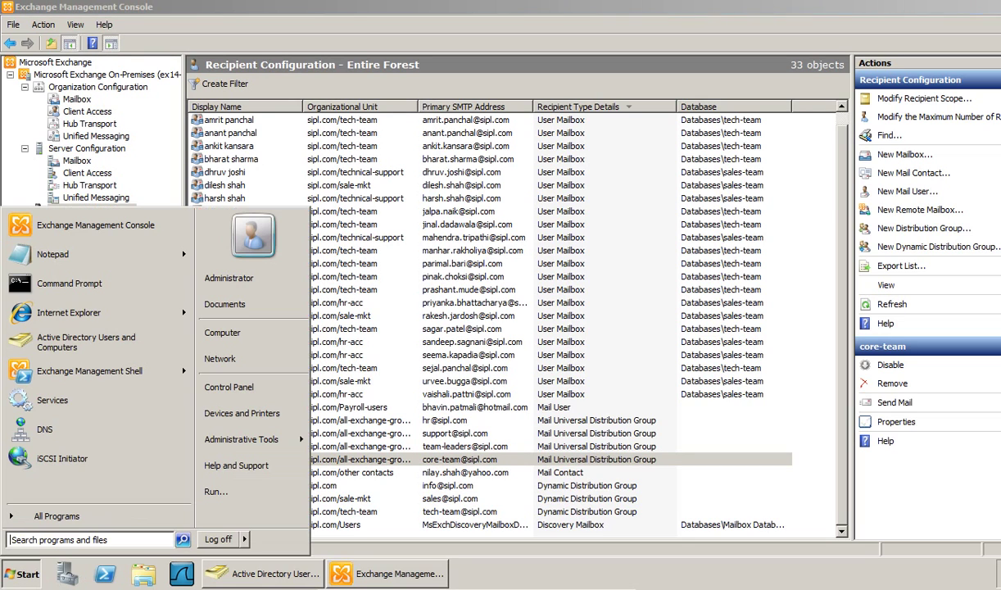
click(86, 313)
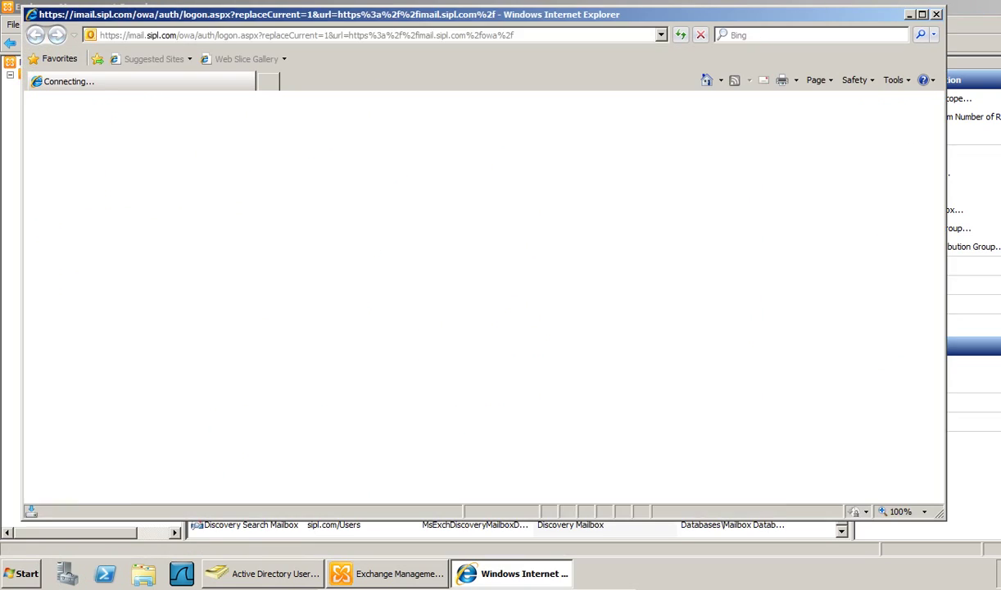
click(264, 291)
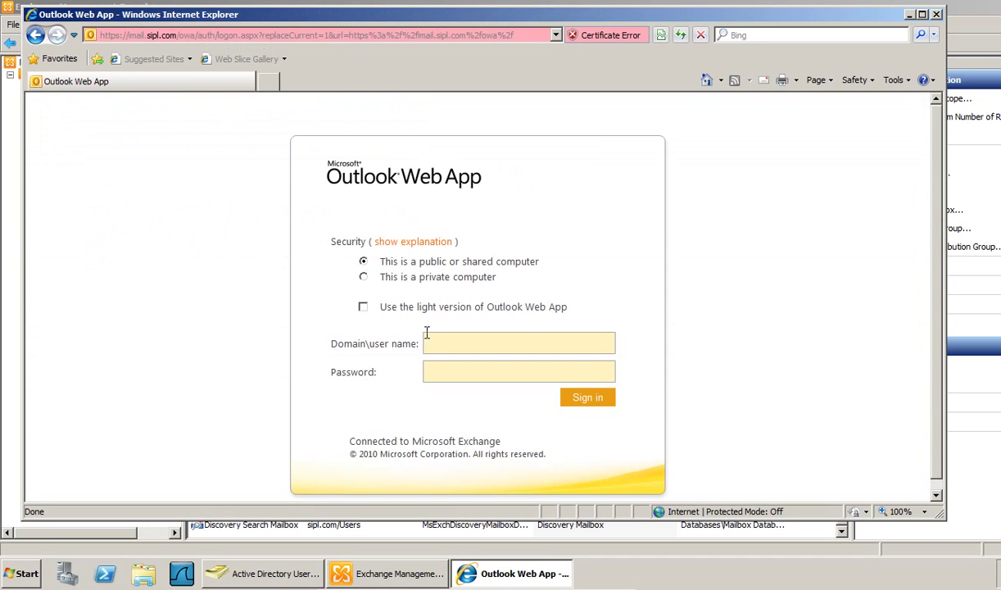
key(Return)
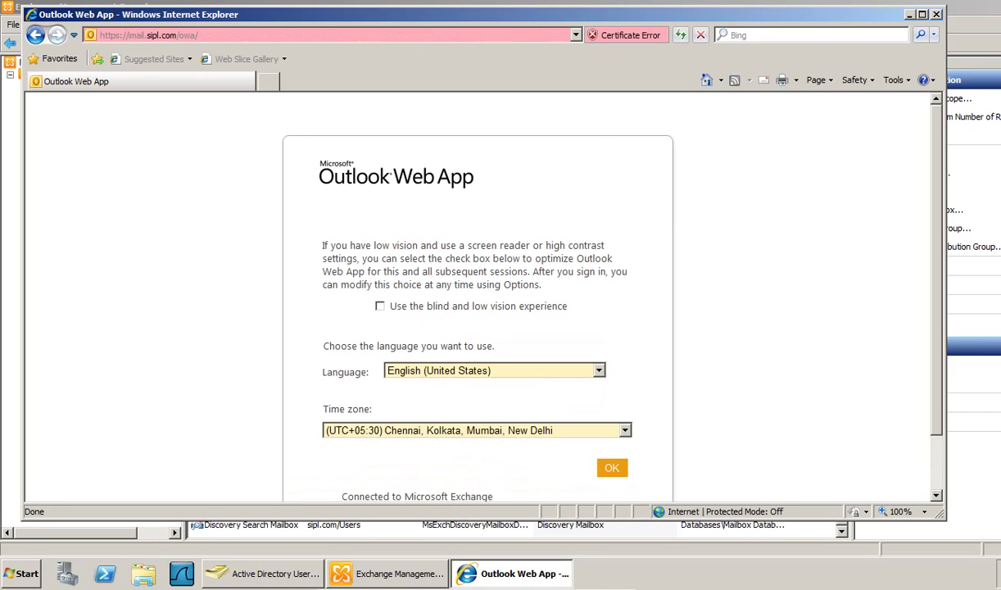
click(613, 468)
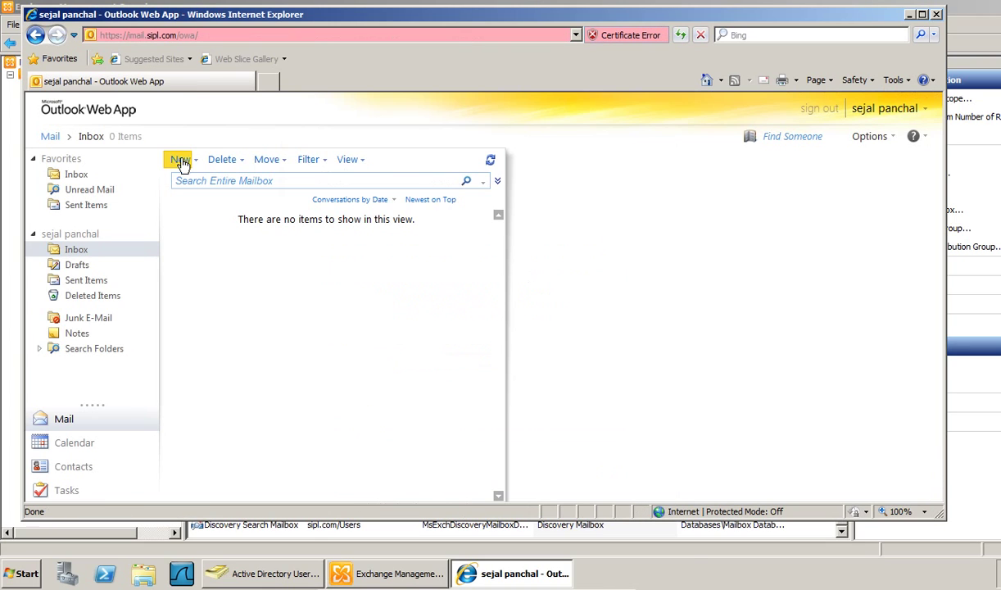
- Send a new mail to core-team with the text 'Test mail for messga emode'
click(181, 159)
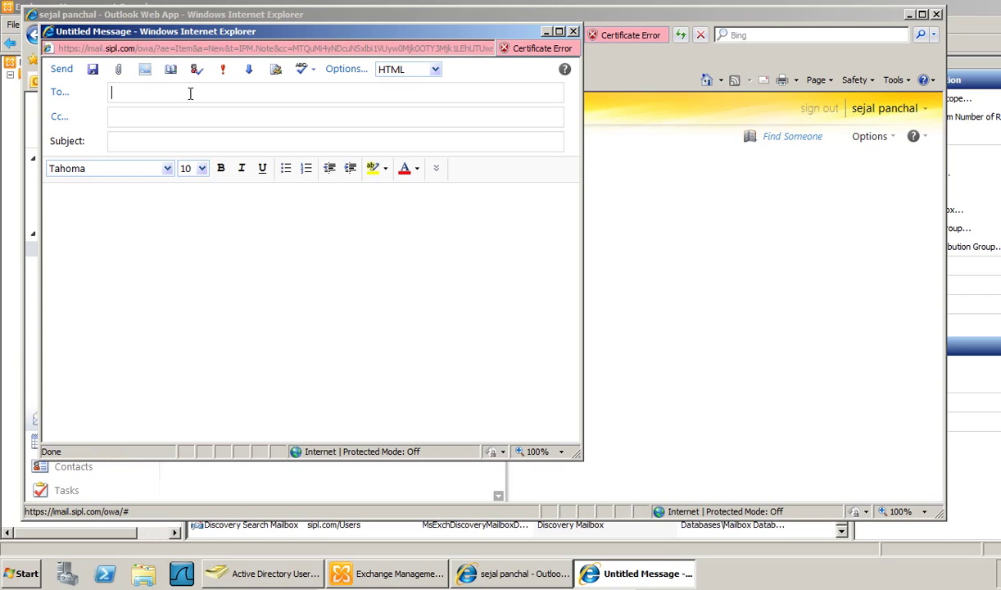
text(core)
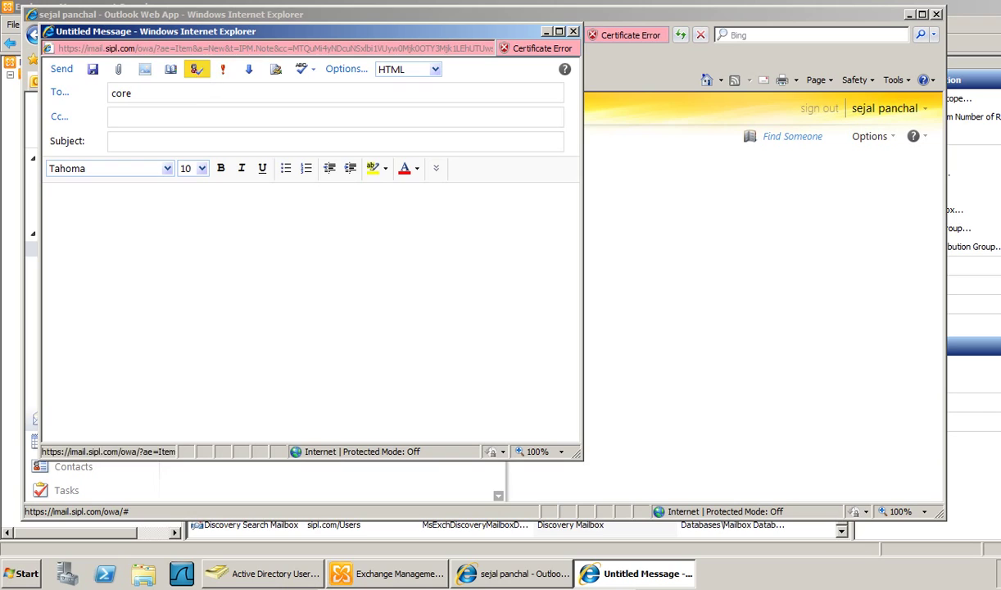
click(196, 69)
drag(62, 88, 250, 93)
click(275, 331)
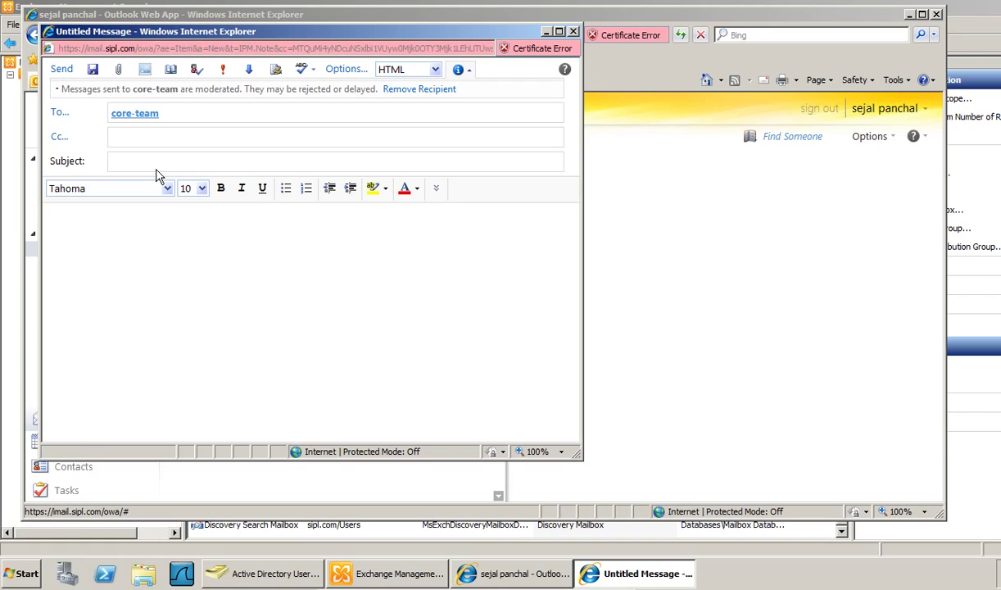
text(Test ma)
text(il for messga e)
text(moderation...)
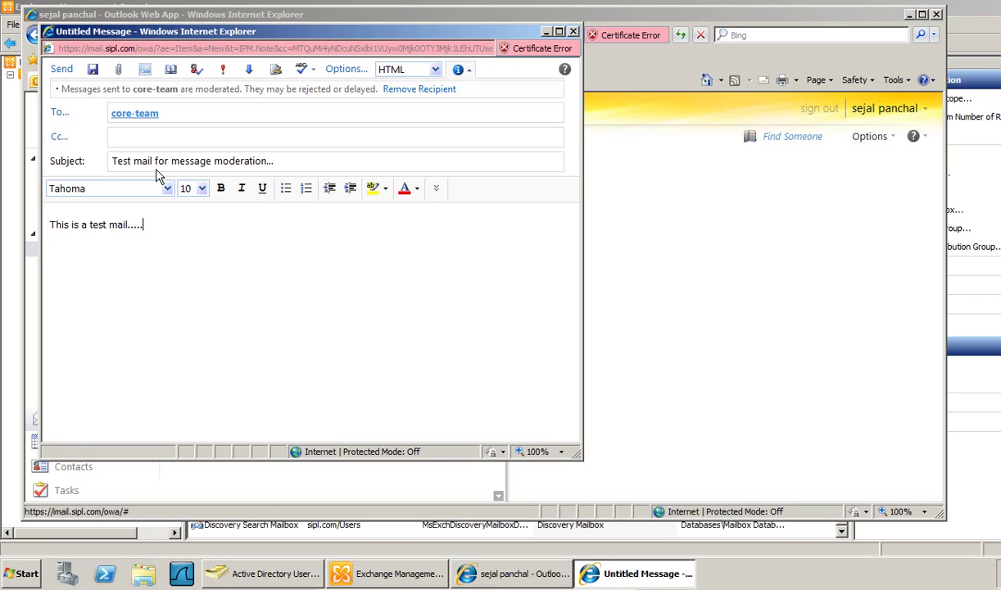
click(62, 69)
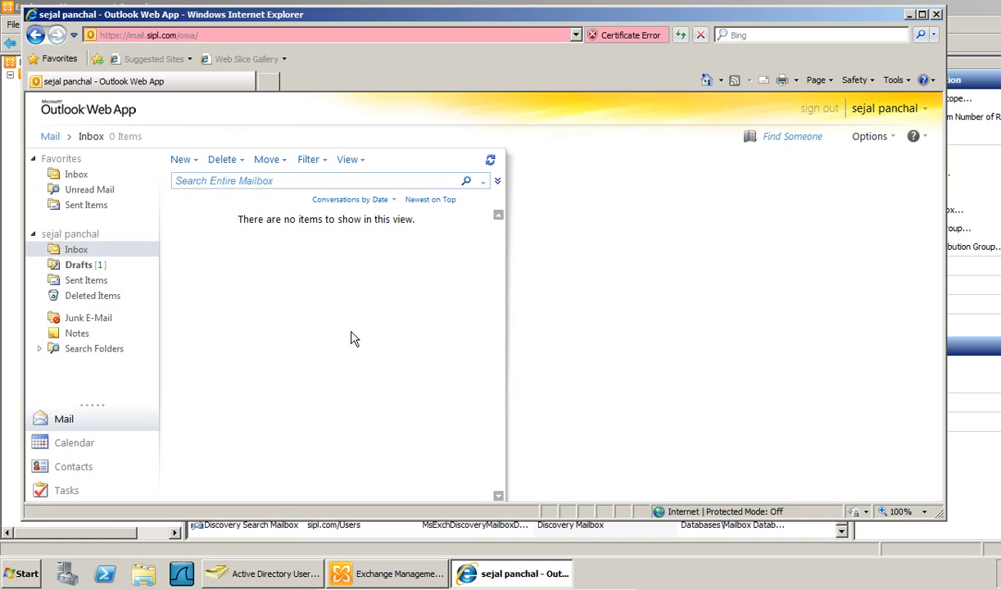
- Confirm the test mail appears in Sent Items, then sign out of the sender's mailbox
click(91, 265)
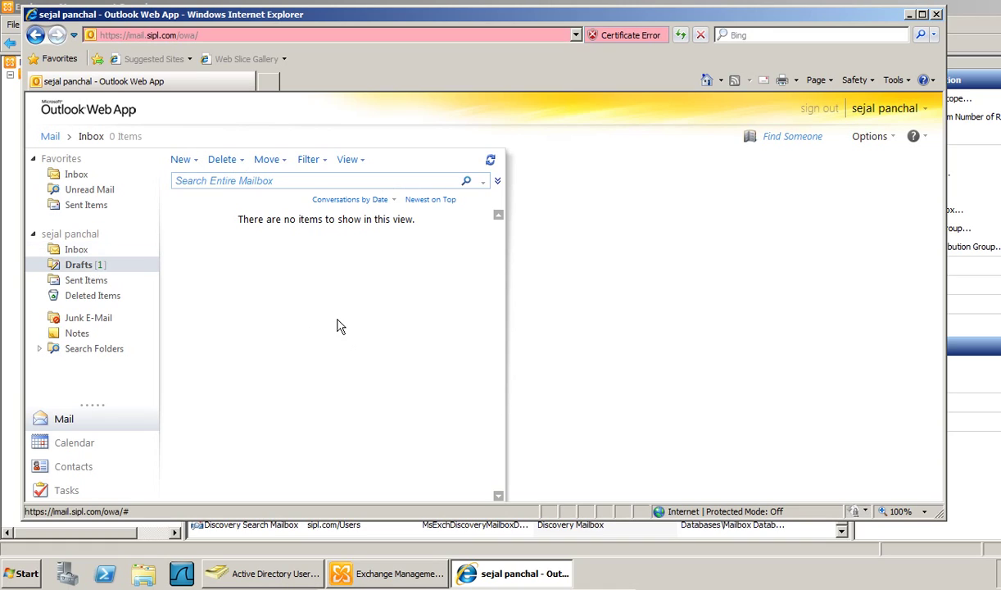
click(86, 280)
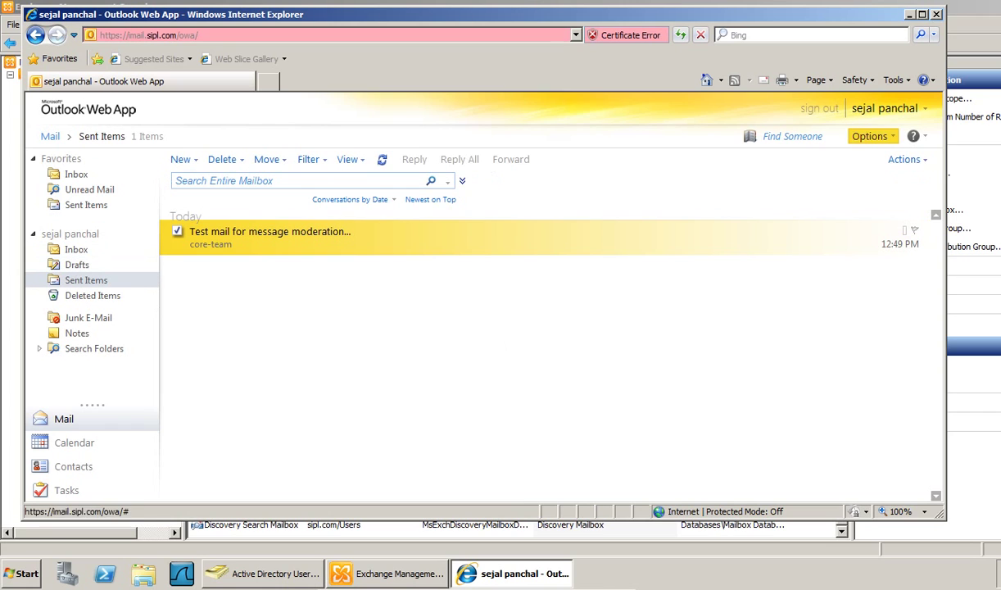
click(819, 108)
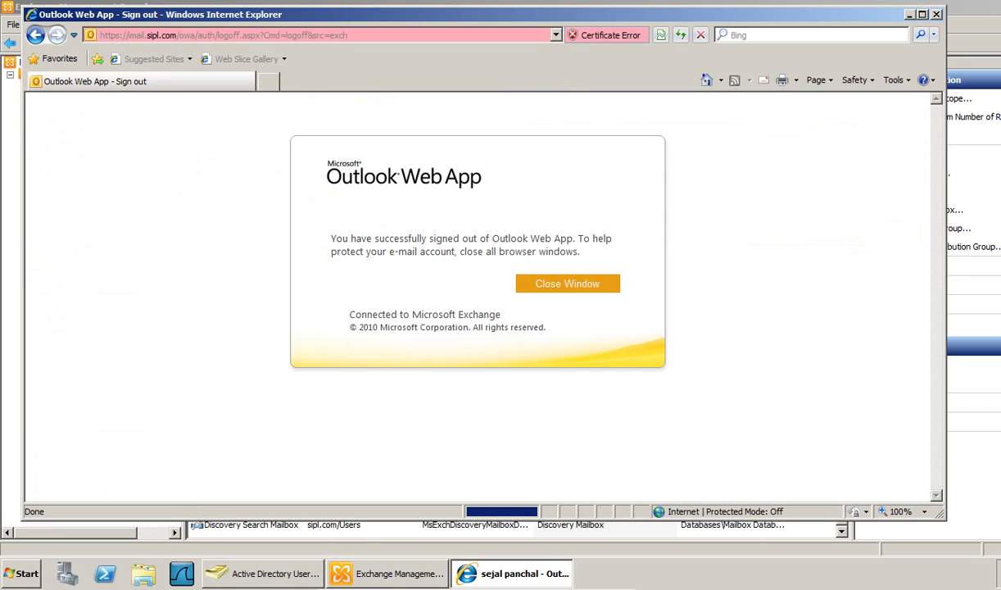
- Sign in to Outlook Web App with the moderator's user name and password
click(707, 80)
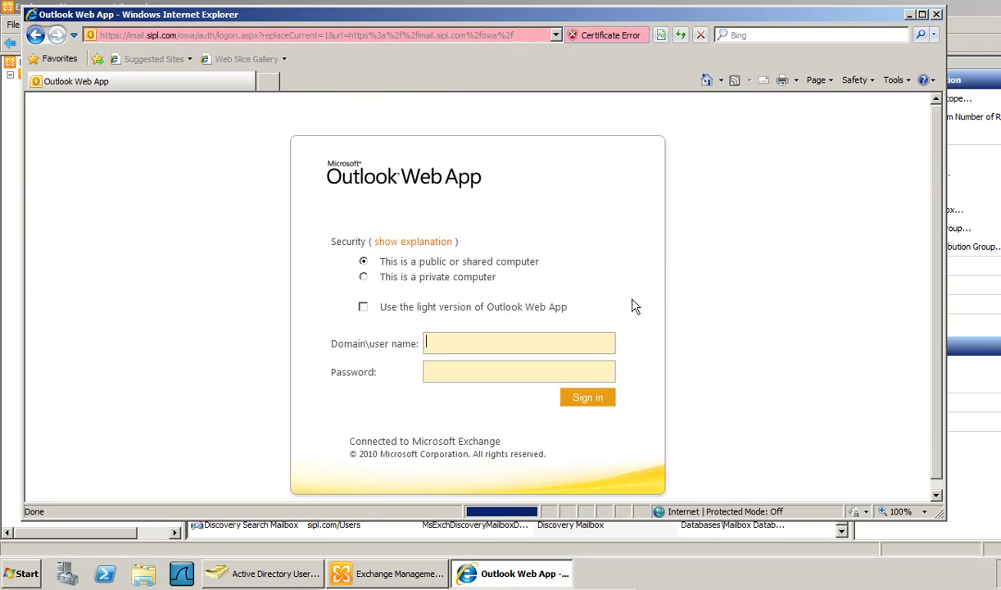
click(516, 341)
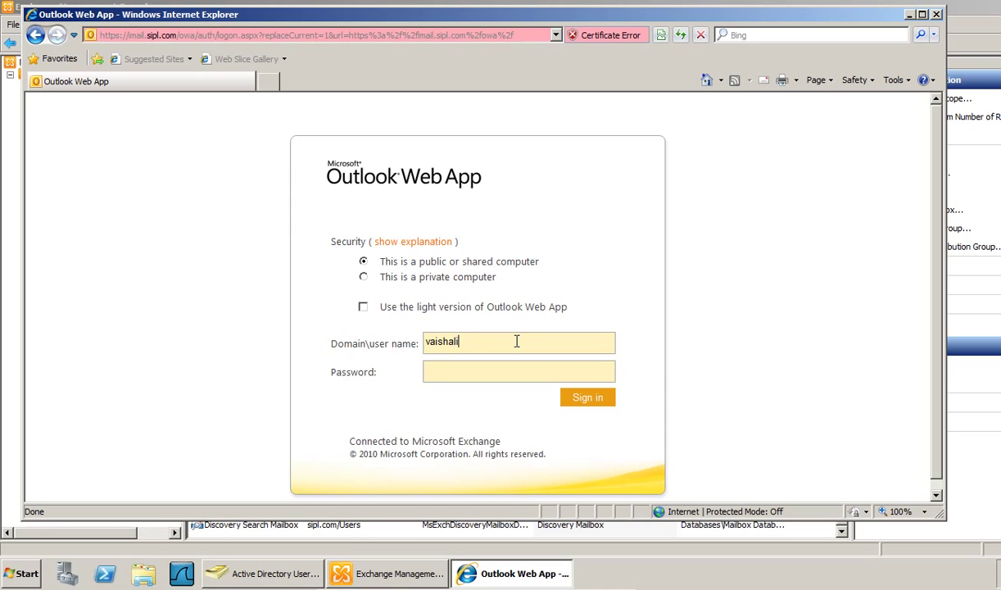
text(•••)
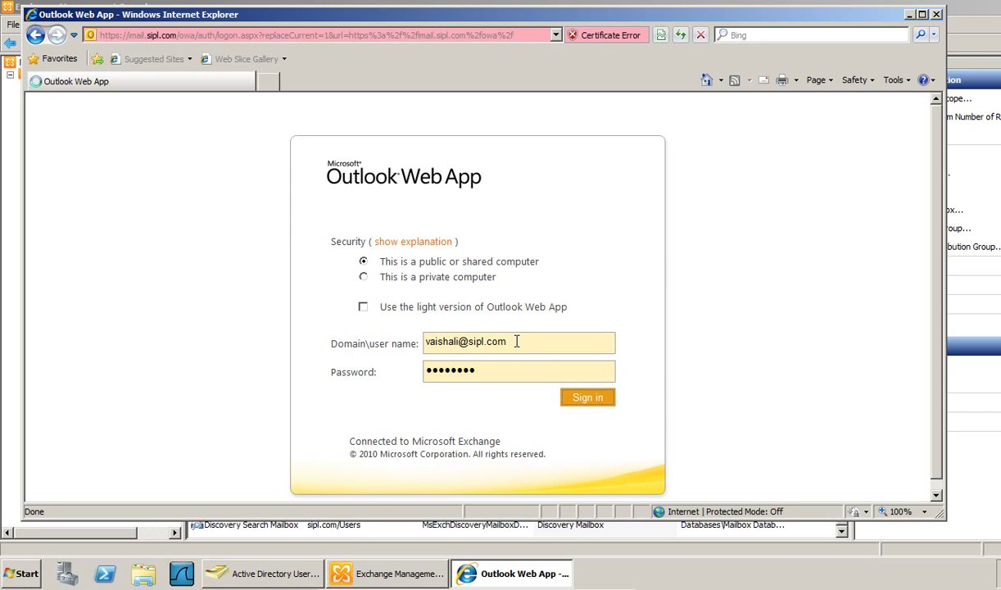
key(Return)
click(613, 474)
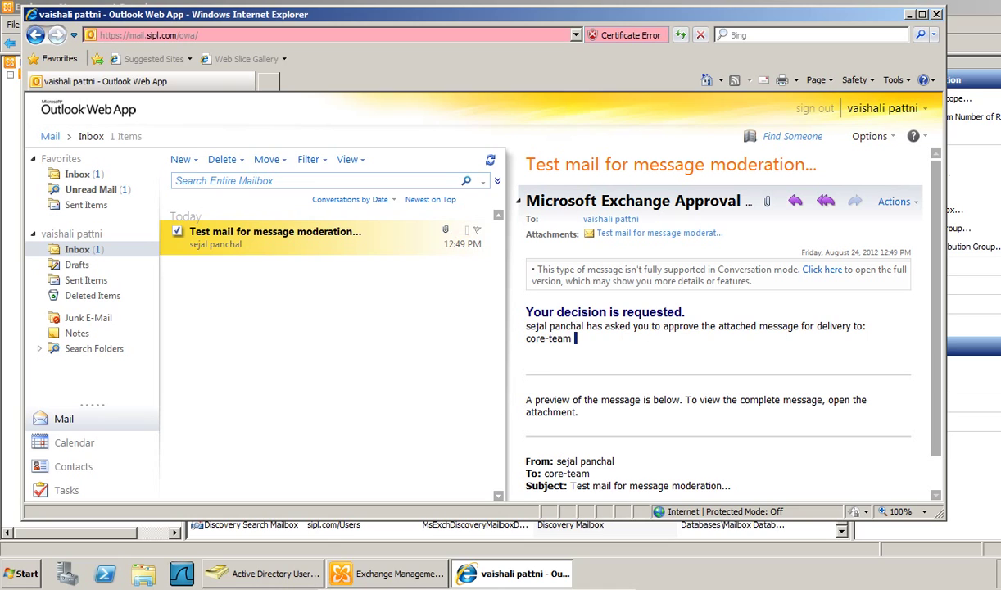
- Open the Microsoft Exchange approval request for the core-team test mail and approve it
scroll(697, 423, down, 1)
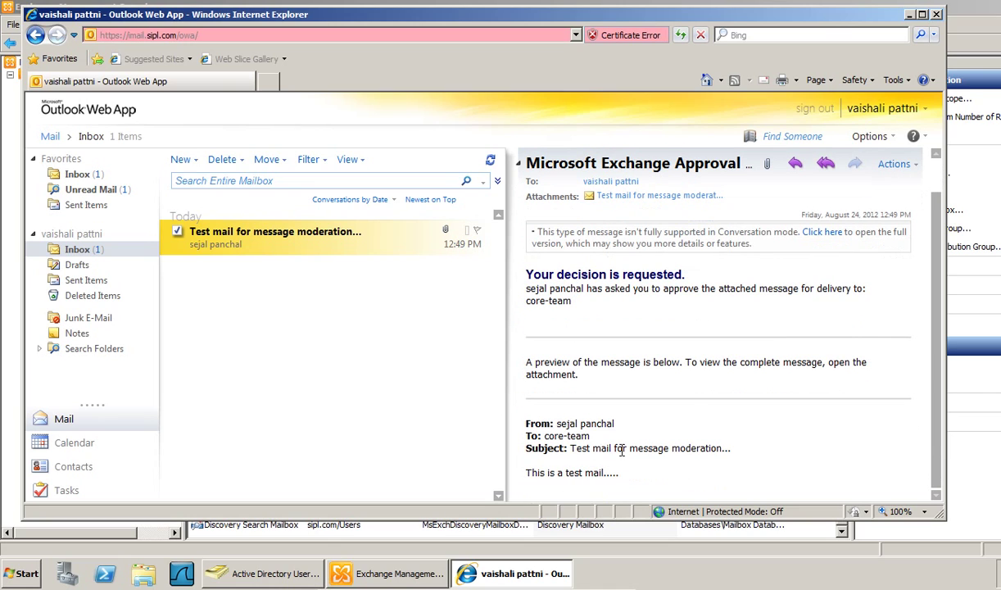
drag(531, 473, 526, 271)
click(761, 287)
click(821, 231)
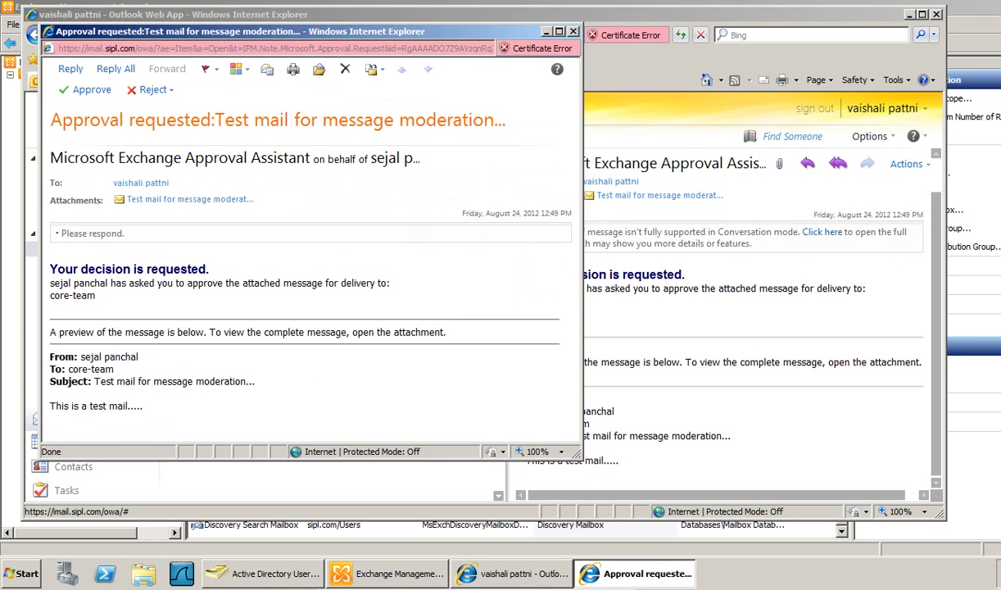
click(89, 90)
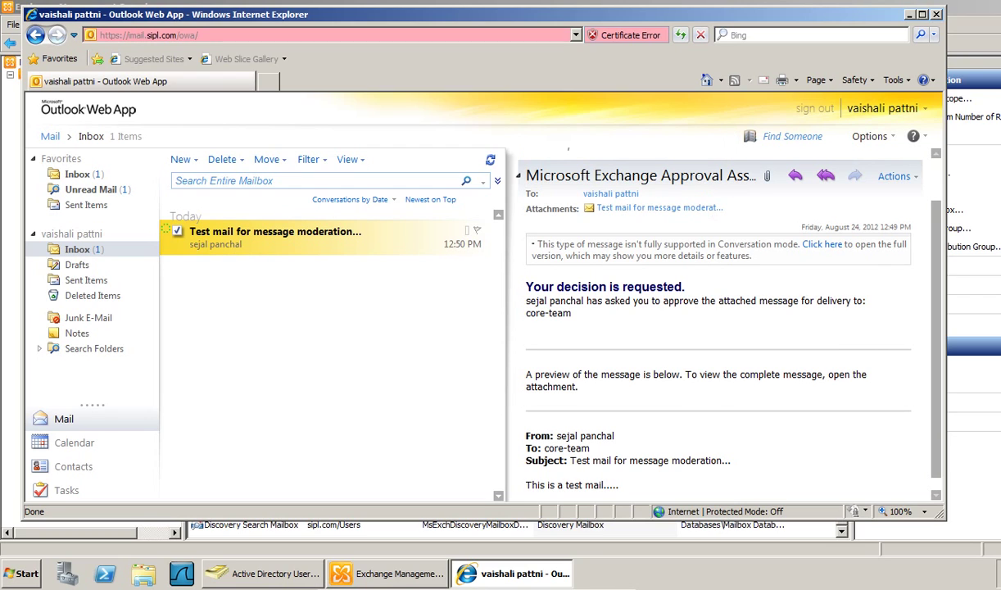
- Check the approval in Sent Items and the Inbox, then sign out of the moderator's mailbox
click(168, 231)
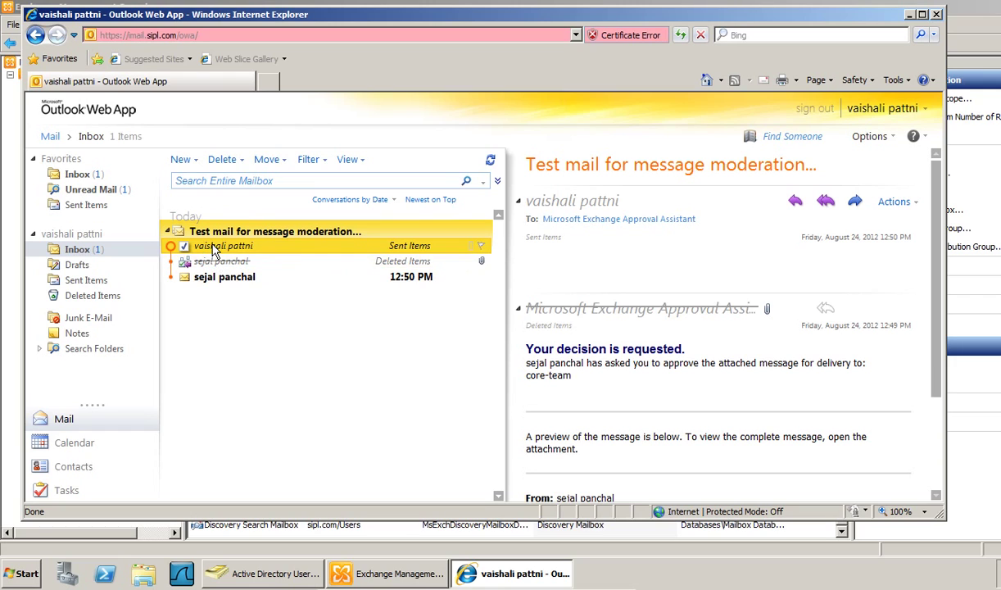
click(82, 280)
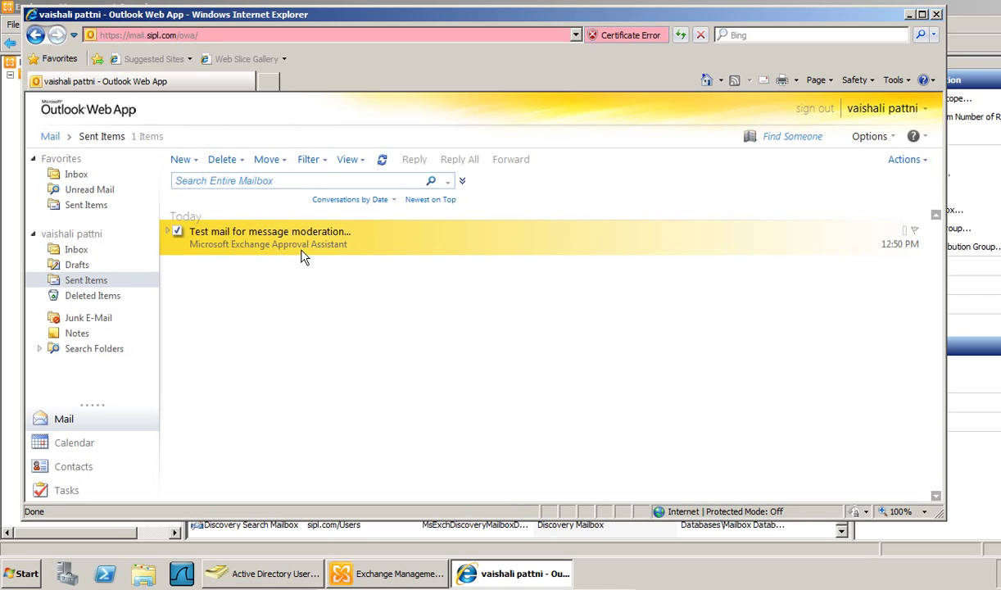
click(76, 249)
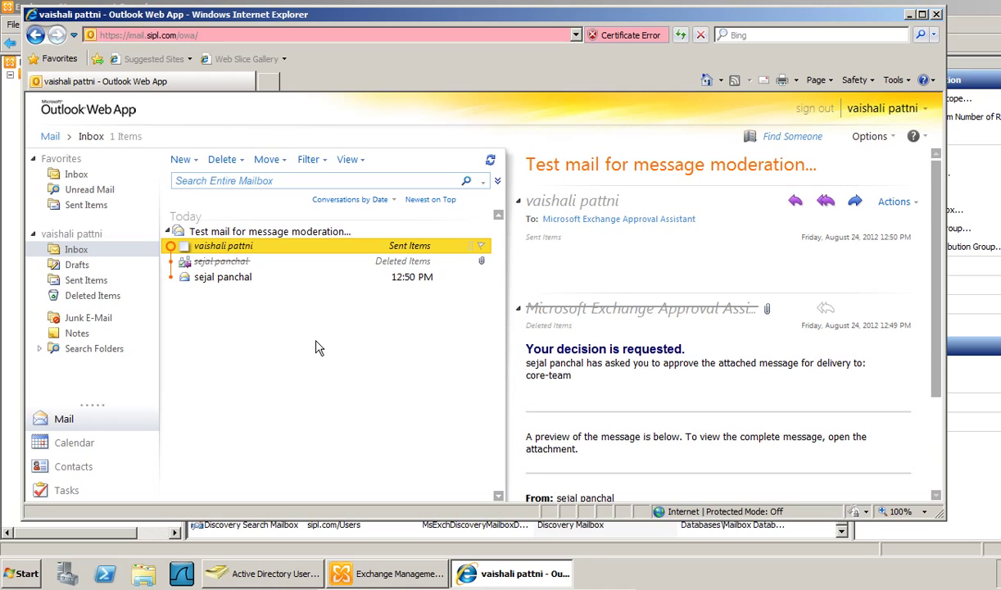
click(814, 109)
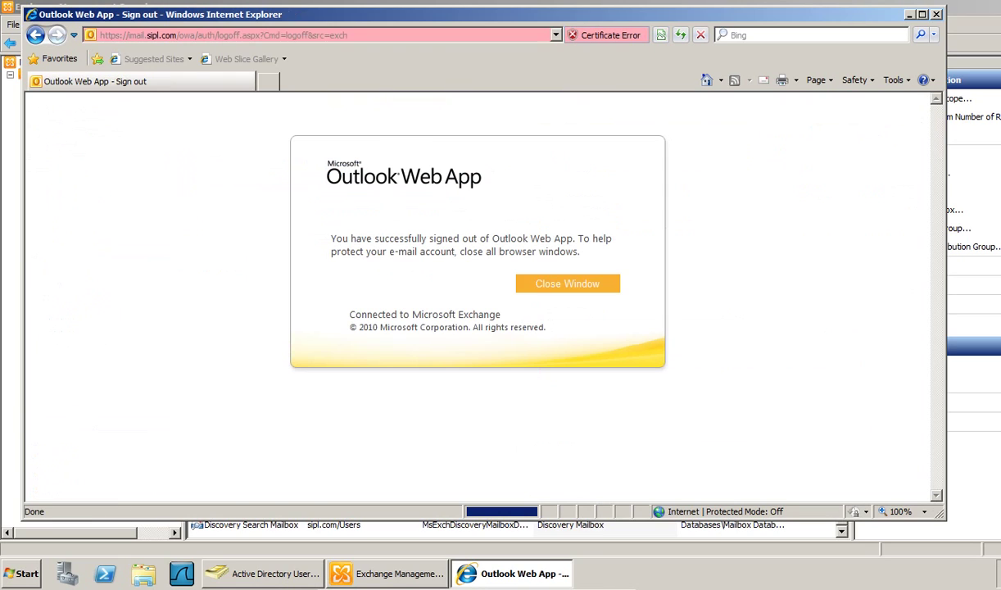
- Sign in as a core-team member and read the approved test mail in the Inbox
click(706, 79)
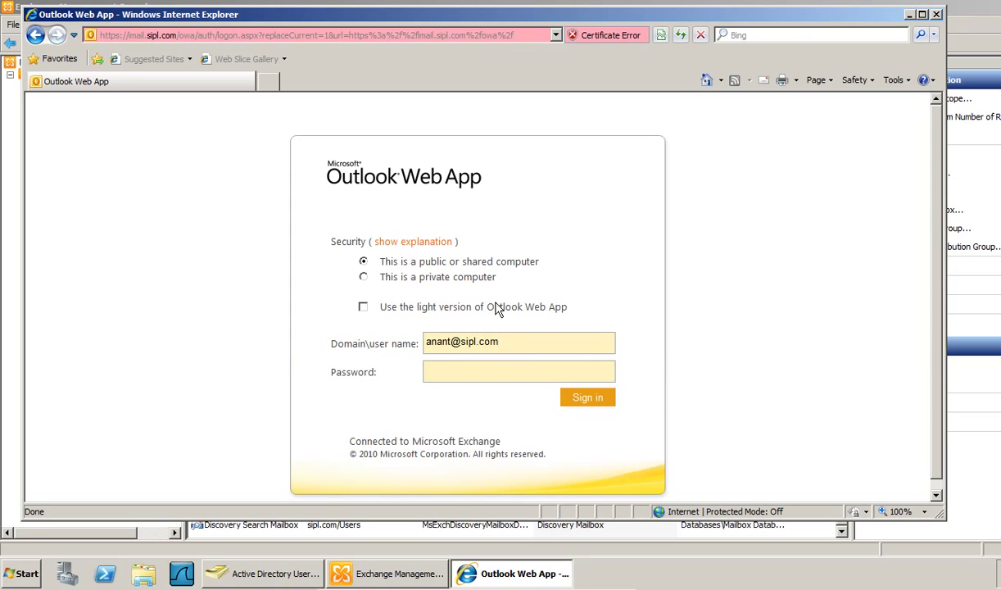
text(•)
key(Return)
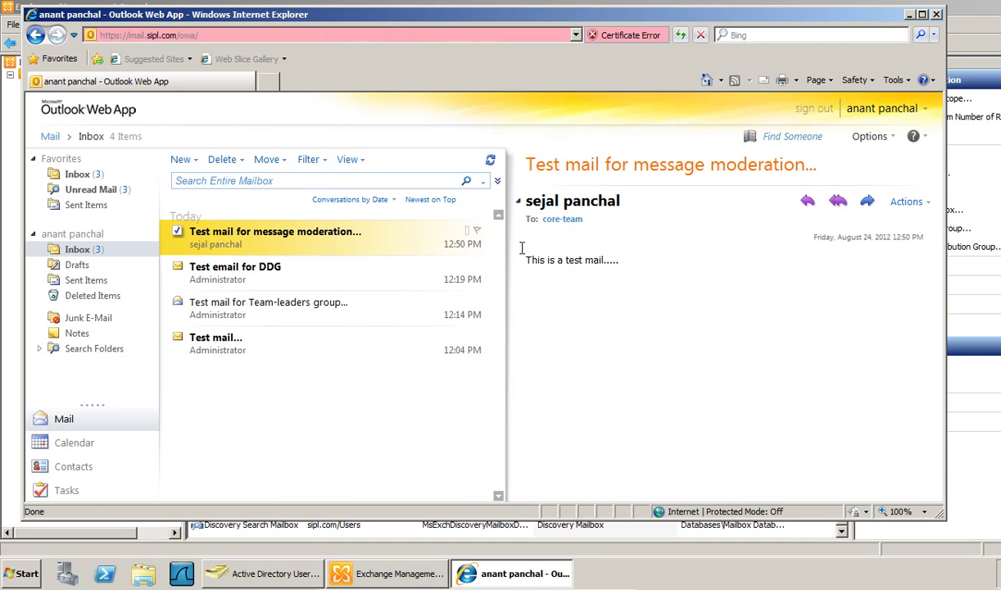
click(606, 262)
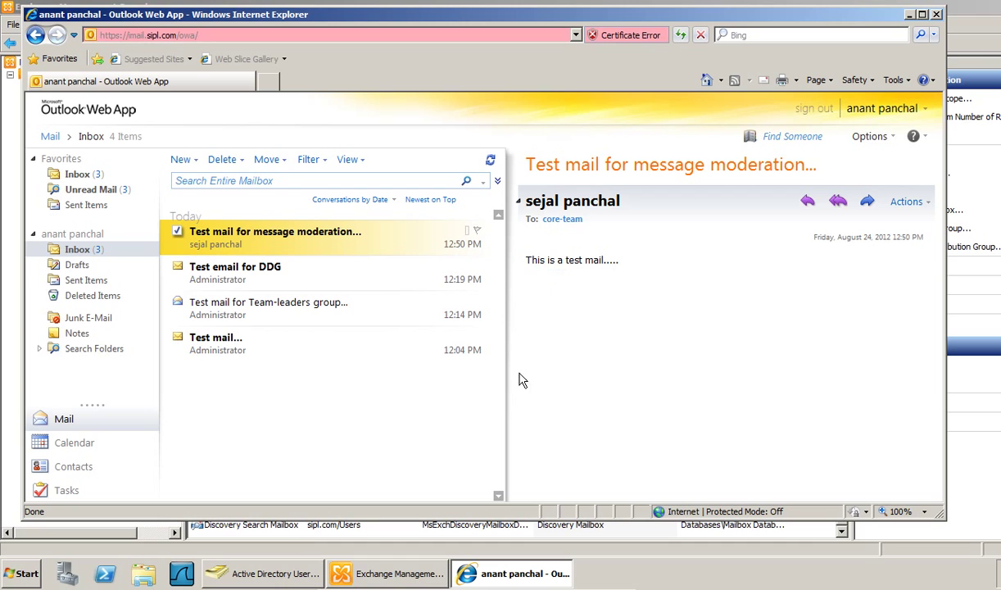
- Sign out of the member's mailbox and close the browser window
click(813, 108)
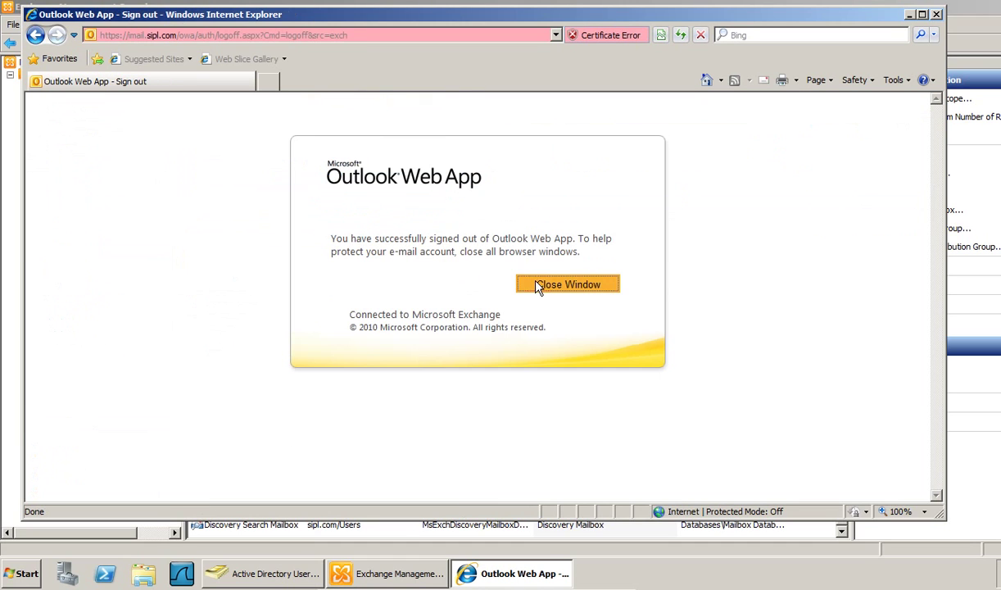
click(536, 280)
click(565, 336)
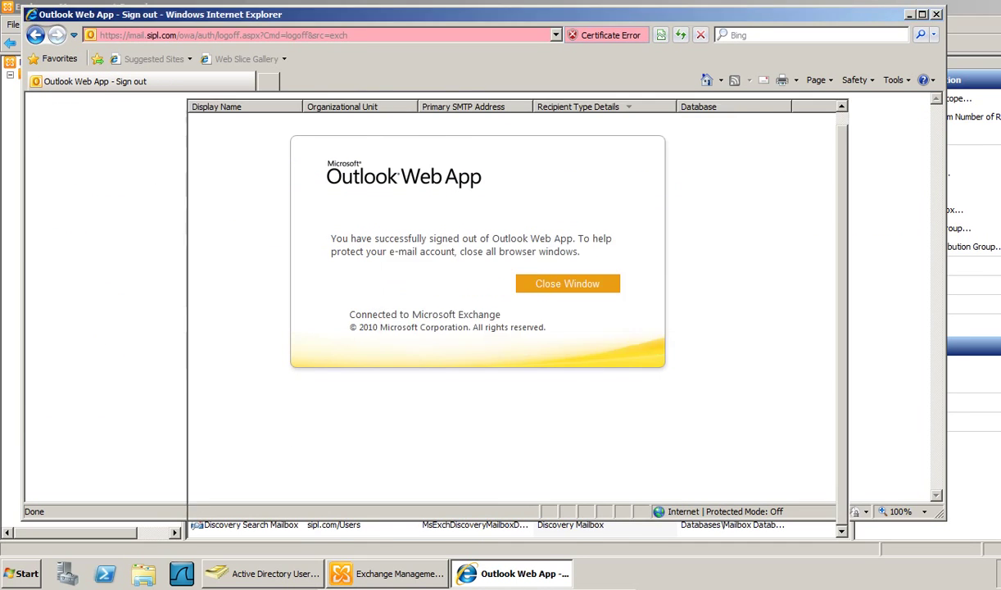